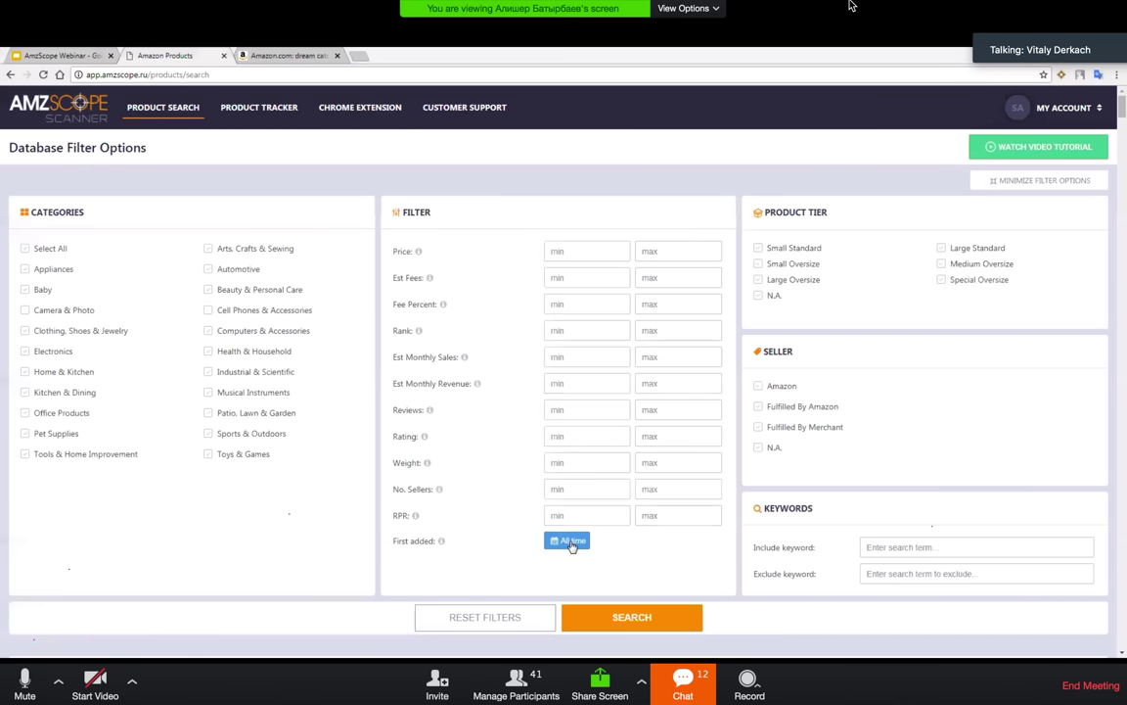
Step: Review the date range choices for the First added filter and keep it on All time
drag(439, 541, 568, 548)
click(395, 540)
click(568, 546)
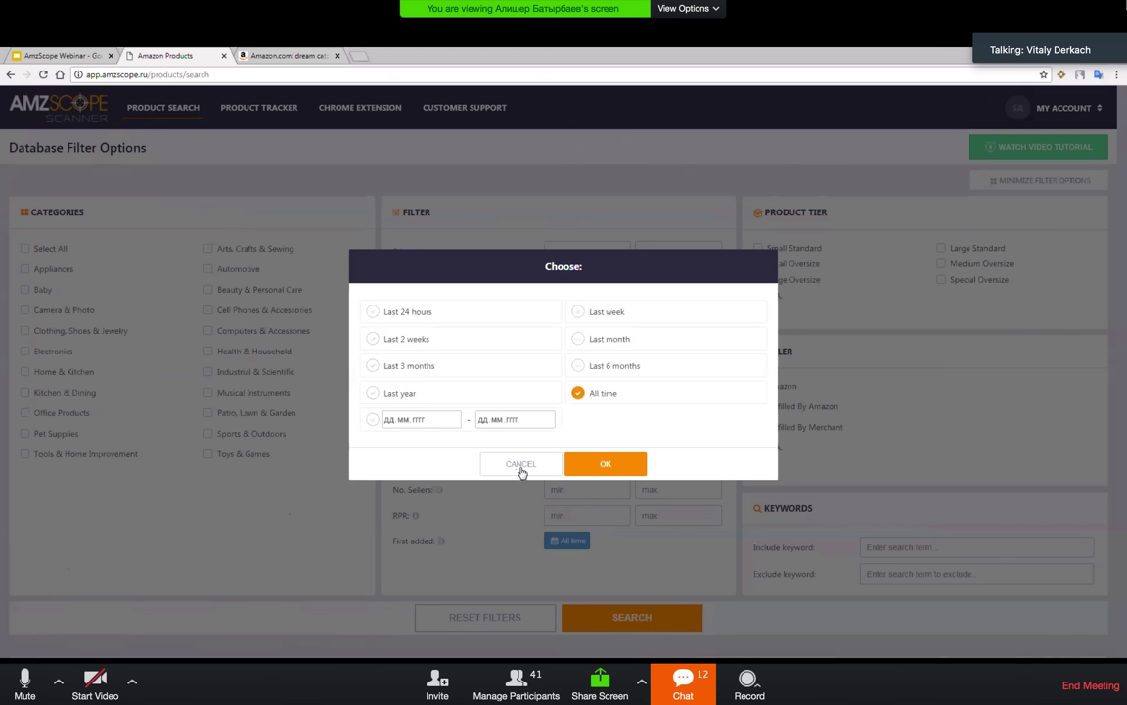
click(607, 467)
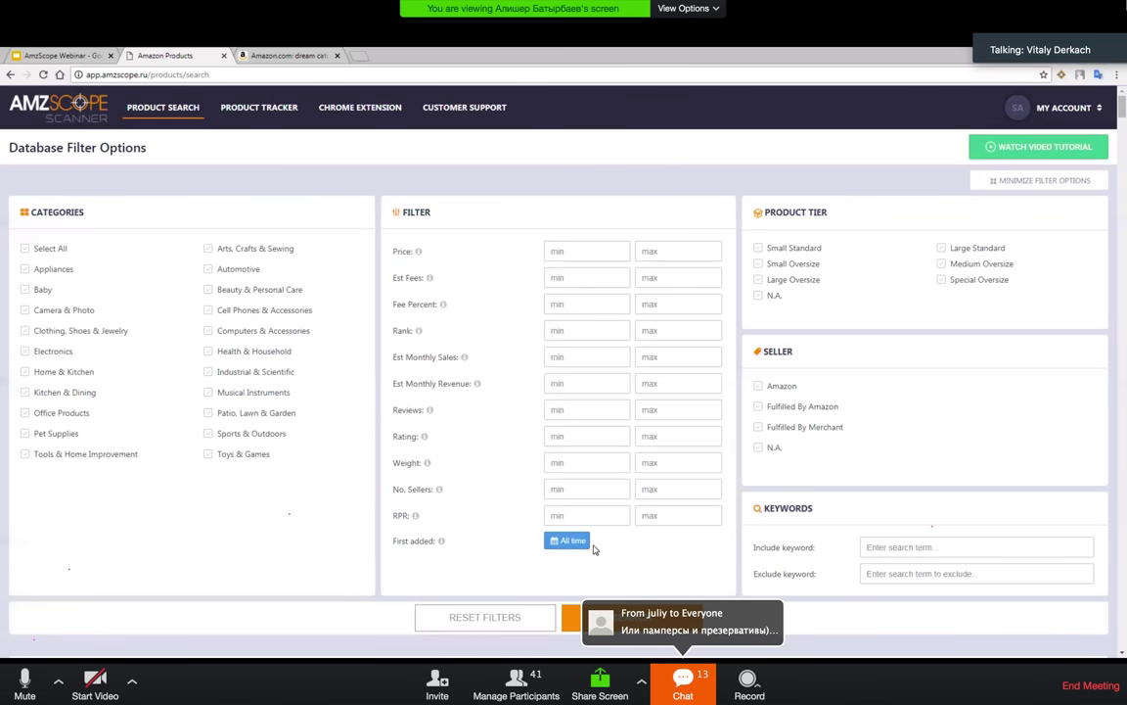
click(570, 540)
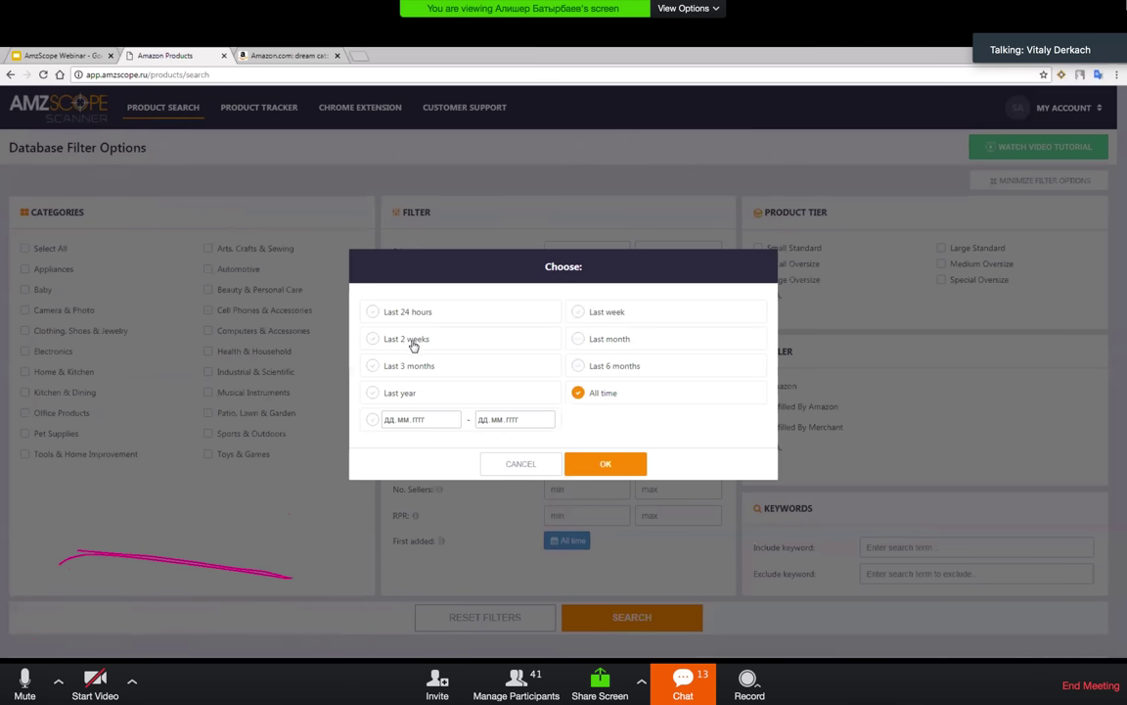
click(595, 464)
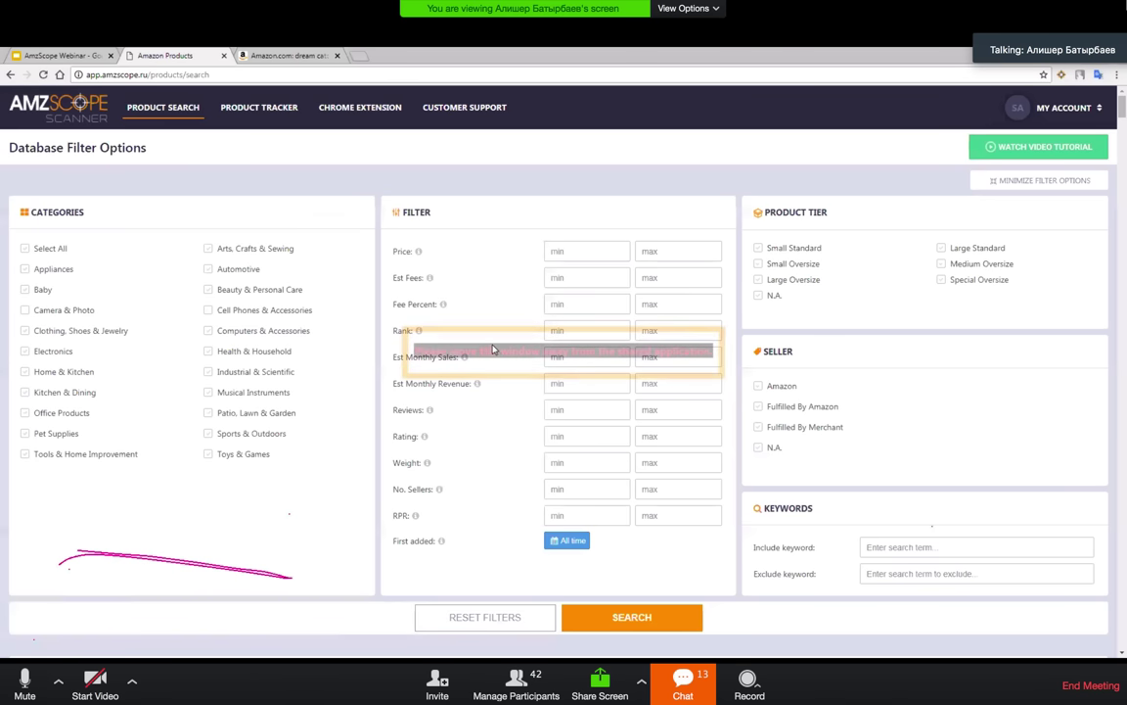
scroll(197, 587, down, 1)
scroll(198, 588, up, 1)
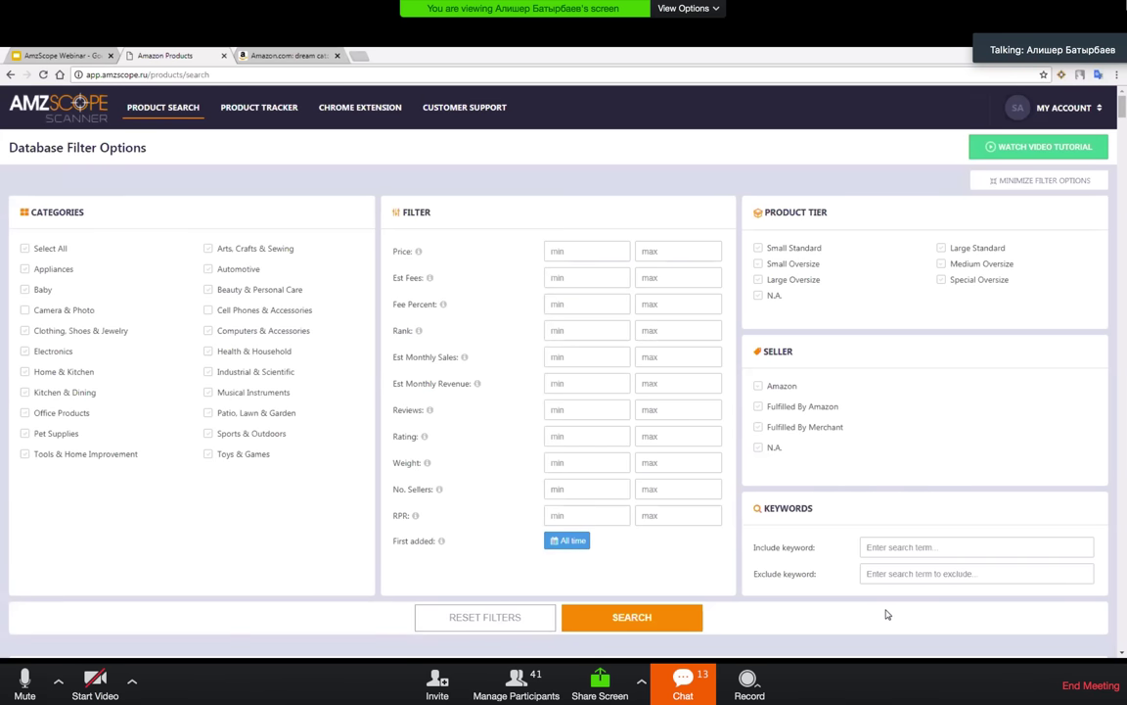
Step: Set the Price filter to a minimum of 15 and a maximum of 50
click(572, 248)
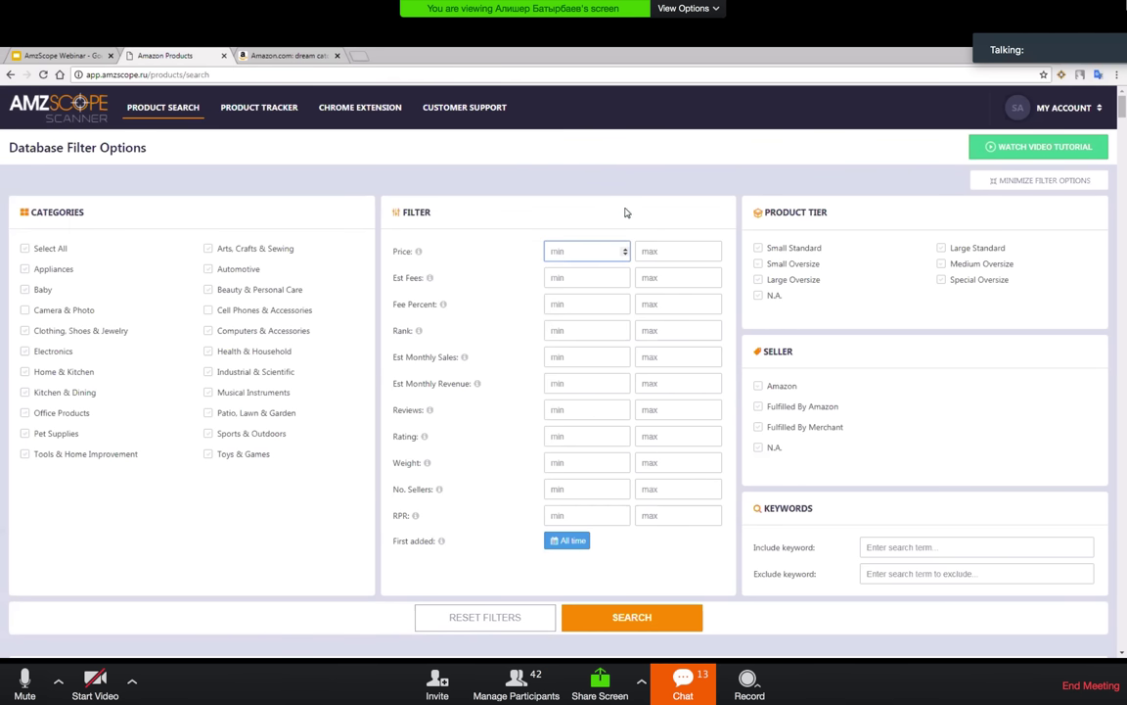
click(594, 190)
click(561, 255)
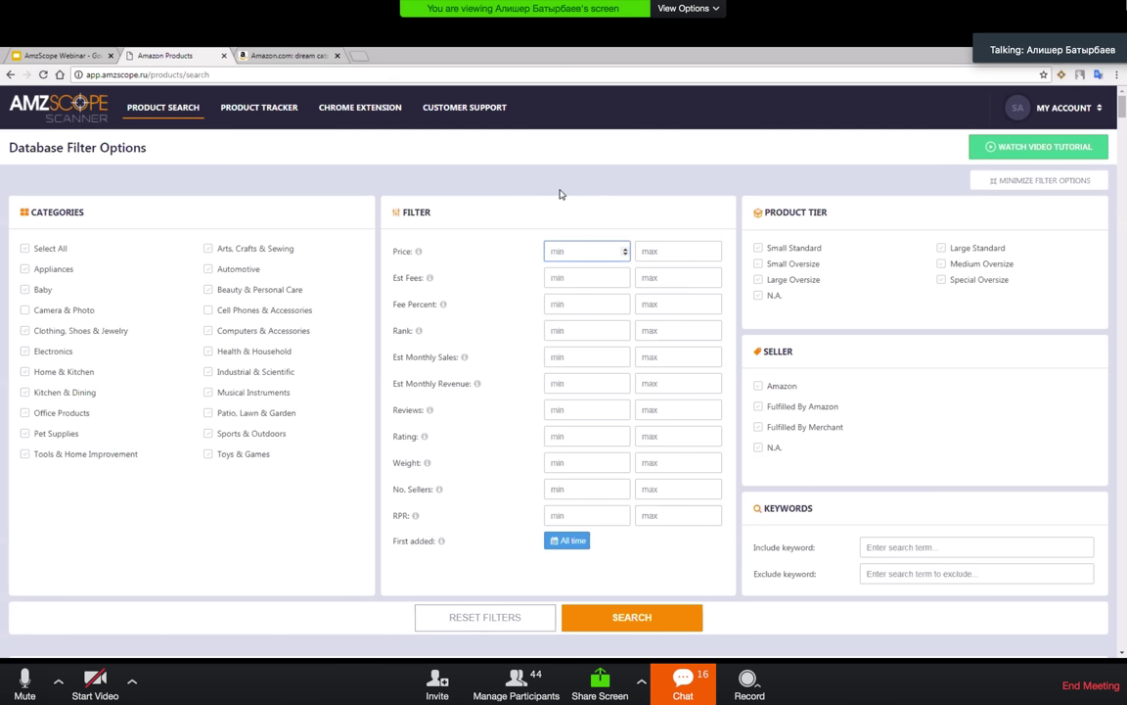
click(669, 251)
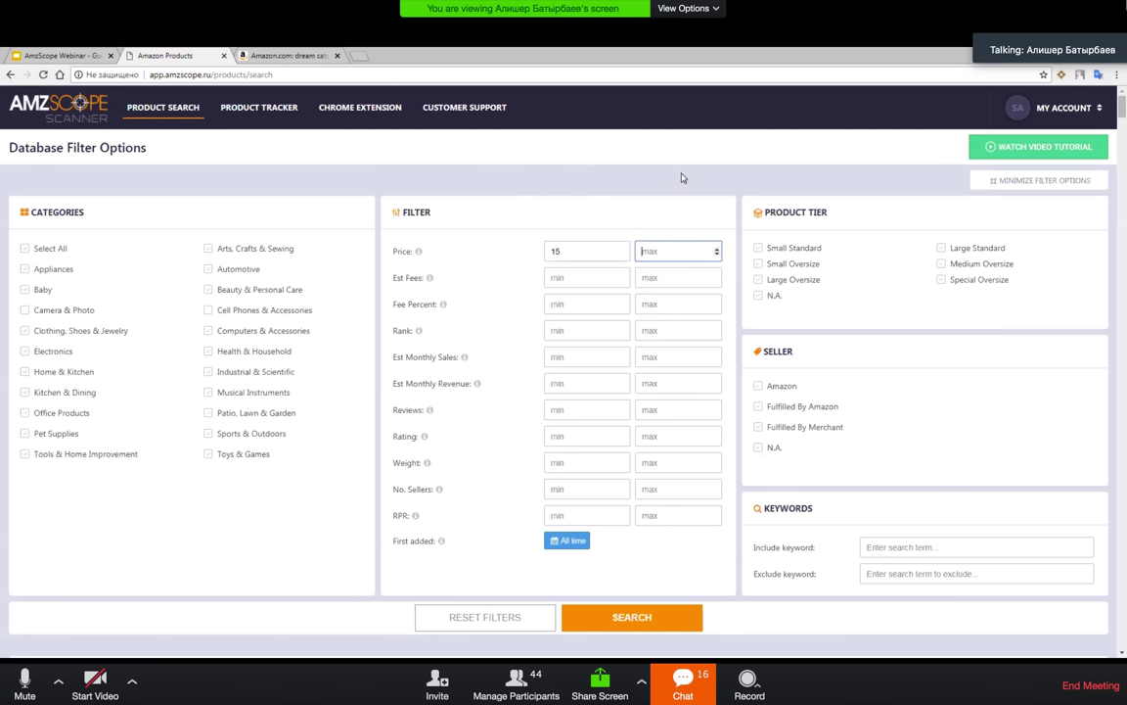
click(565, 251)
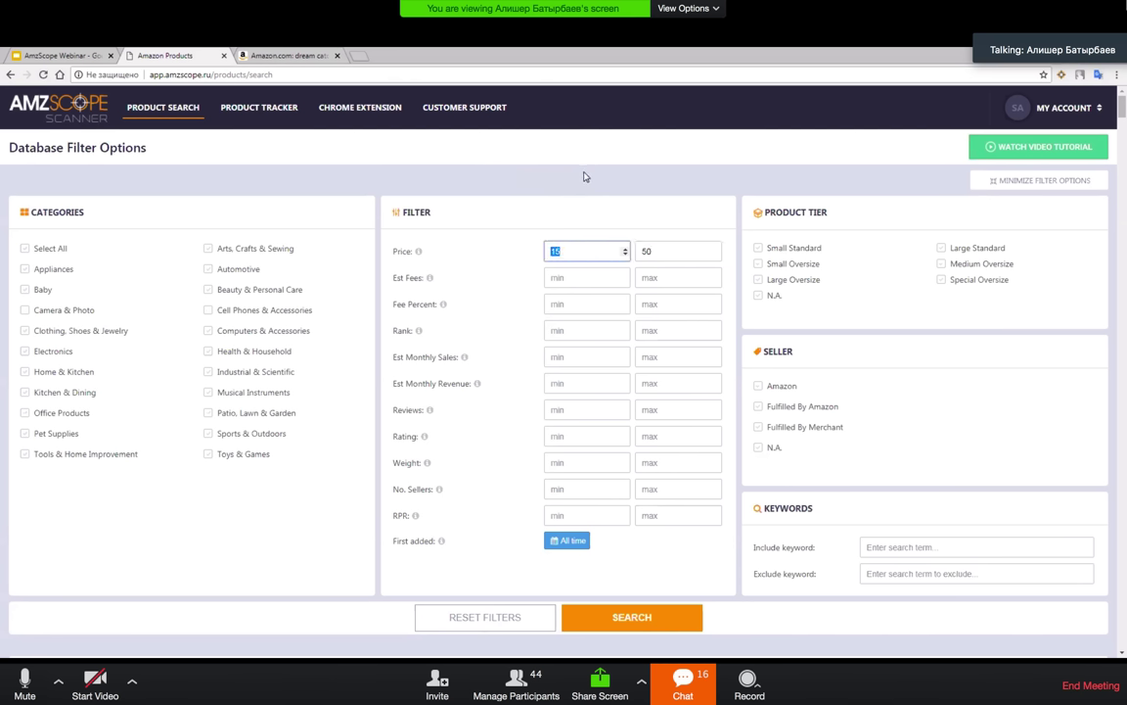
click(576, 280)
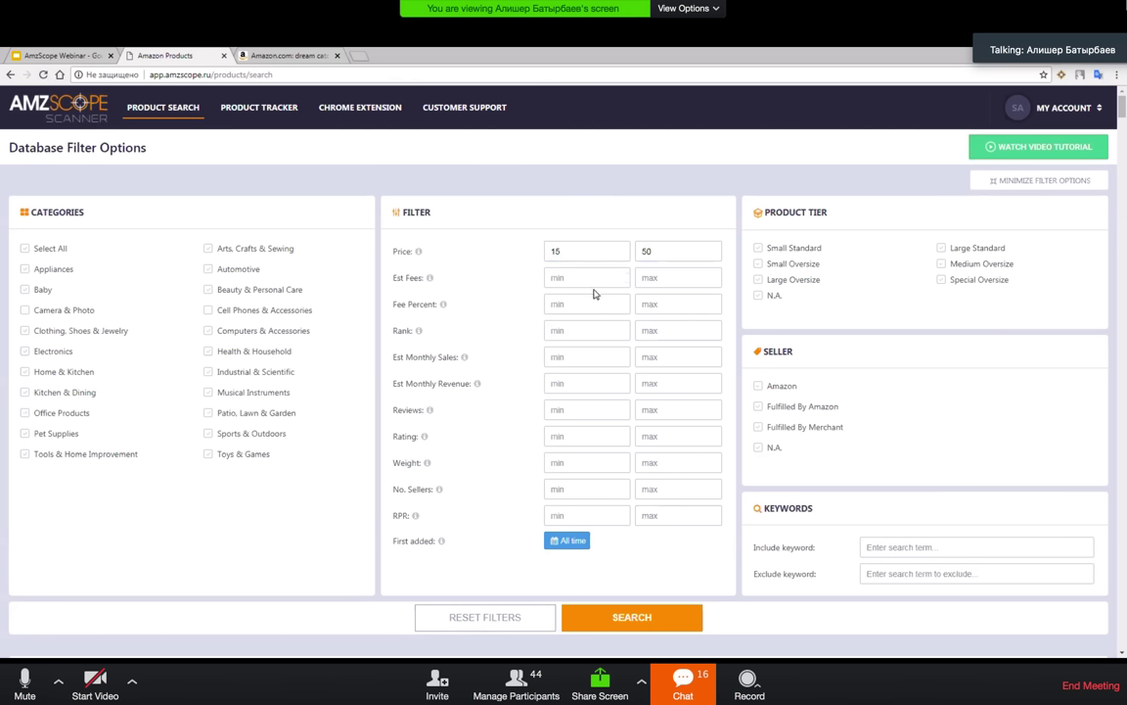
Step: Set the minimum Est Monthly Sales to 300 and the minimum Est Monthly Revenue to 5000
click(574, 358)
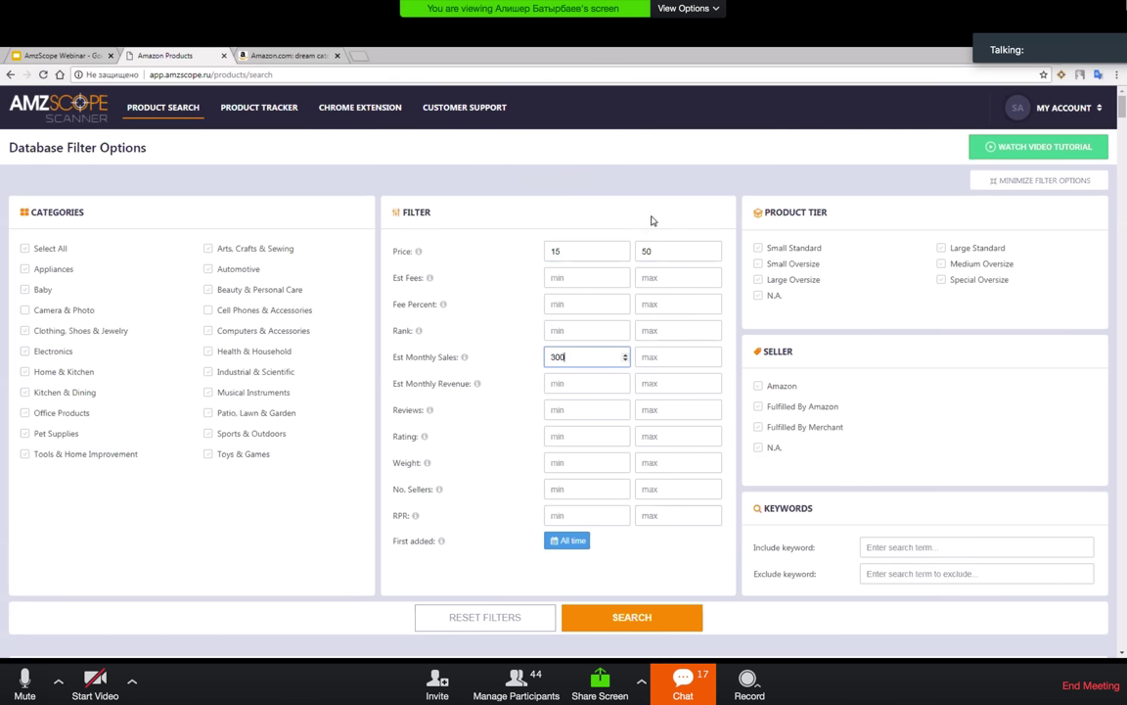
click(581, 382)
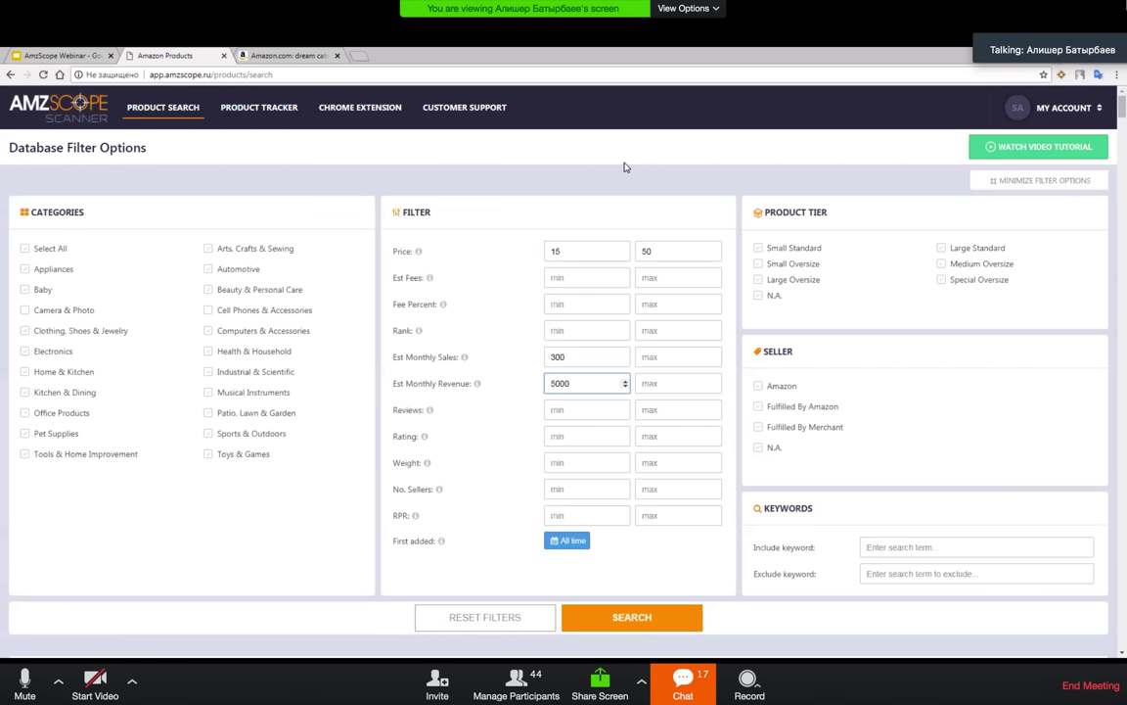
click(592, 154)
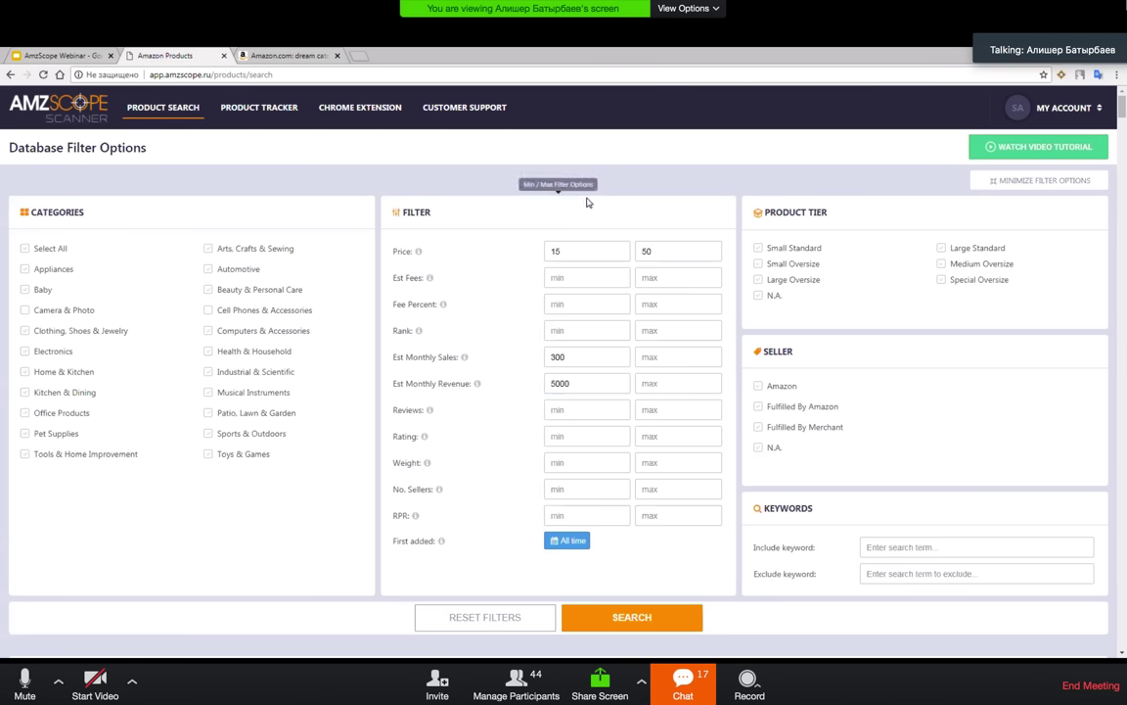
Step: Limit the Reviews filter to a maximum of 100
click(663, 515)
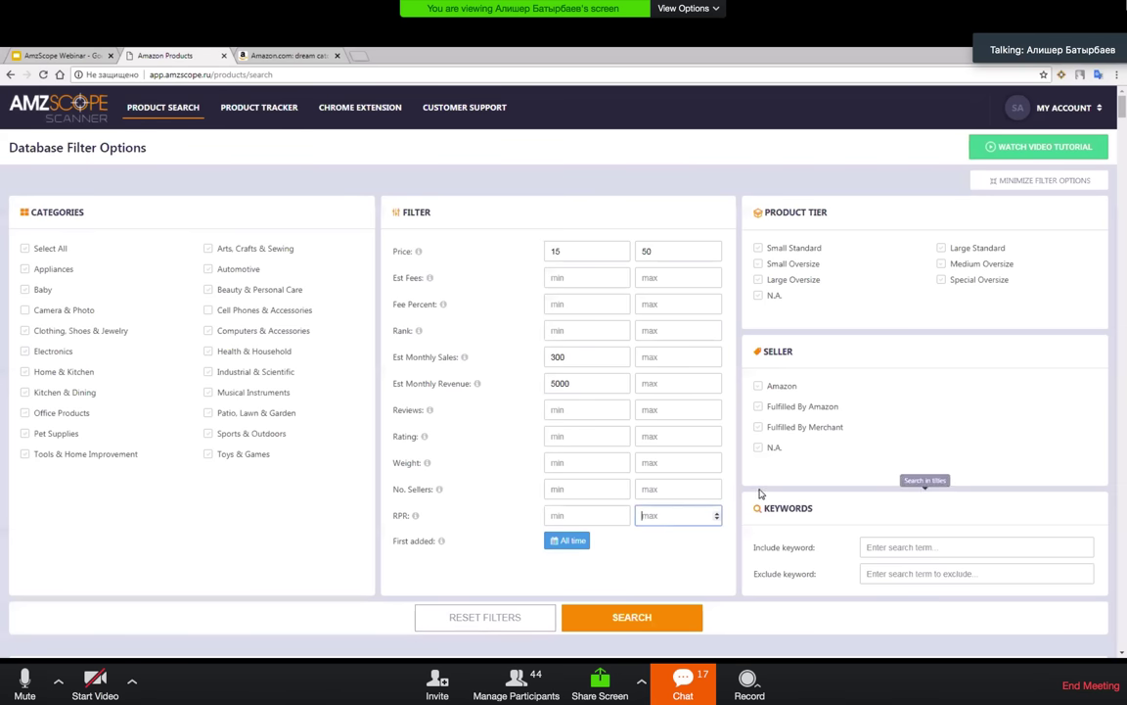
click(655, 411)
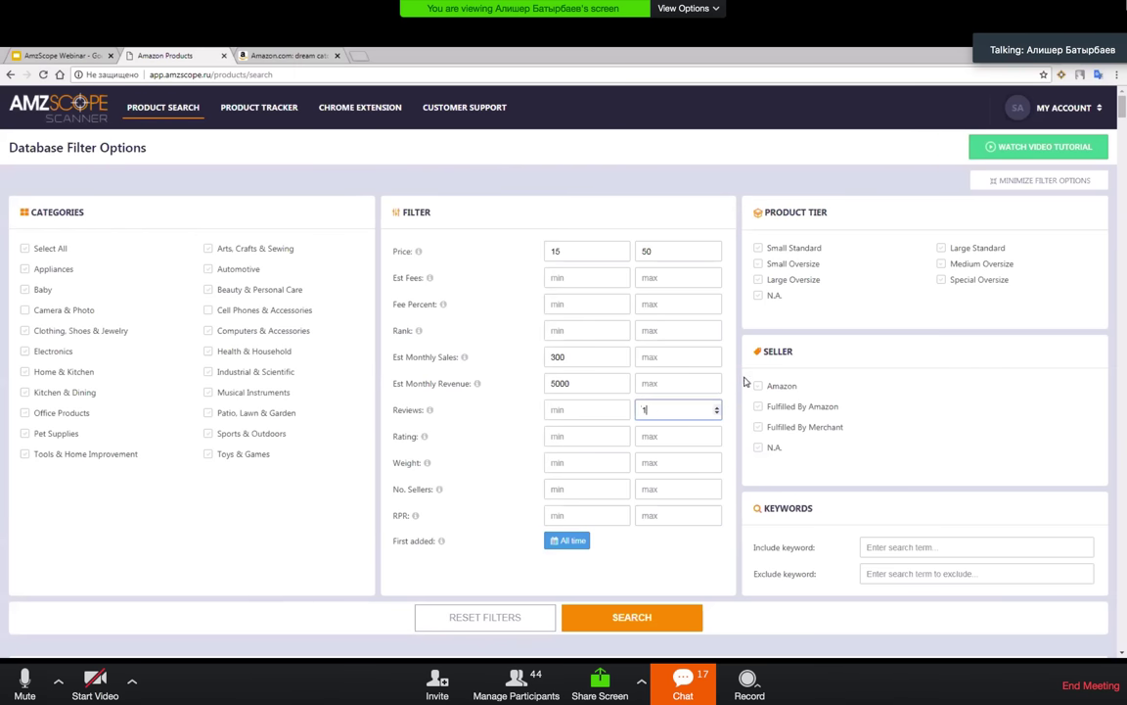
text(100)
scroll(739, 379, down, 1)
scroll(738, 372, up, 1)
Step: Select the categories Arts, Crafts & Sewing, Automotive, Cell Phones & Accessories, Computers & Accessories, Health & Household, Patio, Lawn & Garden, and Toys & Games
click(232, 248)
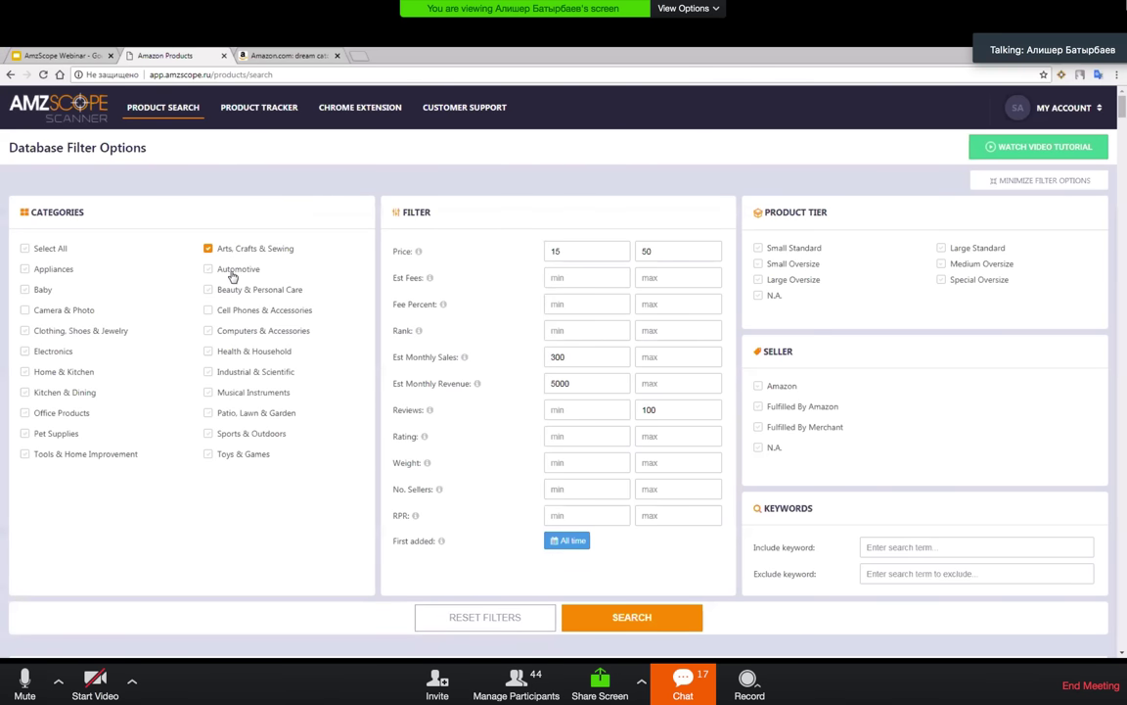
click(224, 270)
click(235, 310)
click(242, 331)
click(243, 355)
click(233, 417)
click(243, 458)
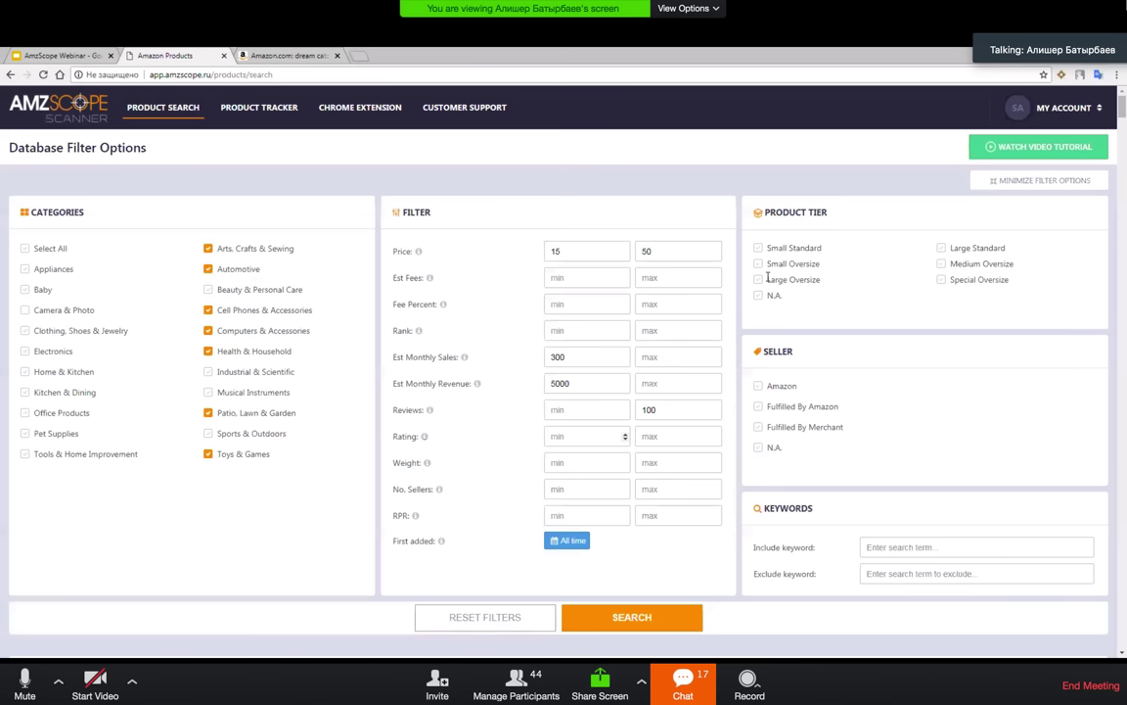
Step: Select the Small Standard, Small Oversize and Large Standard product tiers and the Fulfilled By Amazon seller type
click(783, 249)
click(788, 265)
scroll(818, 202, down, 1)
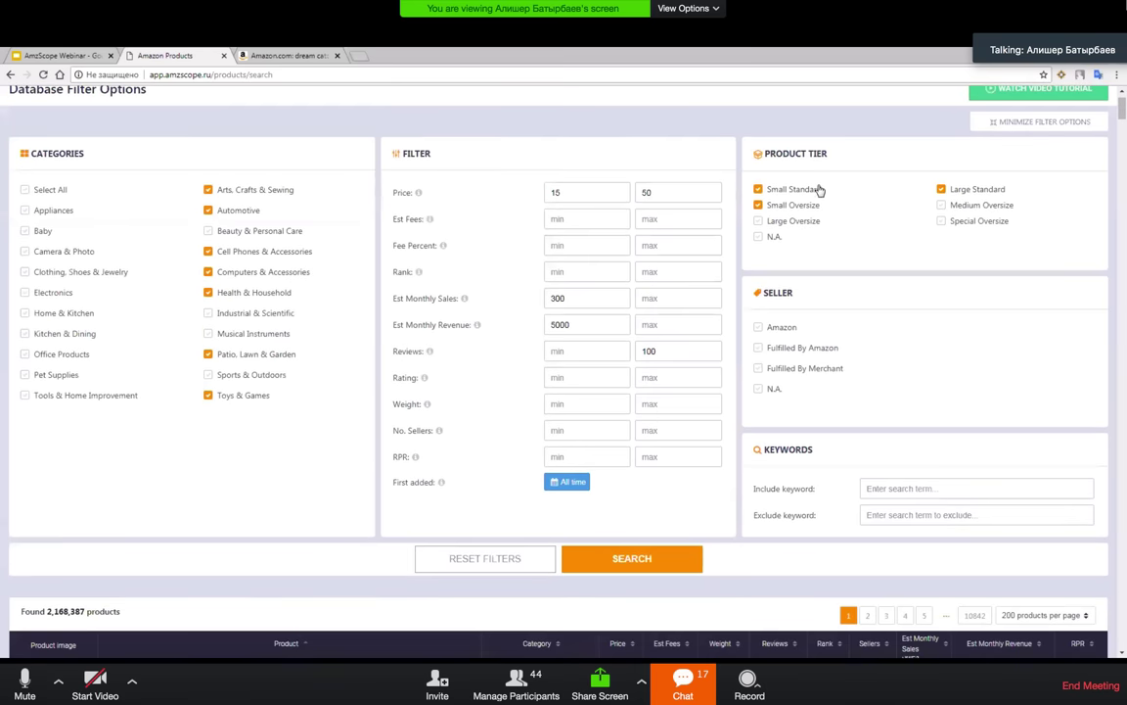
click(783, 348)
scroll(783, 342, down, 1)
scroll(788, 241, up, 2)
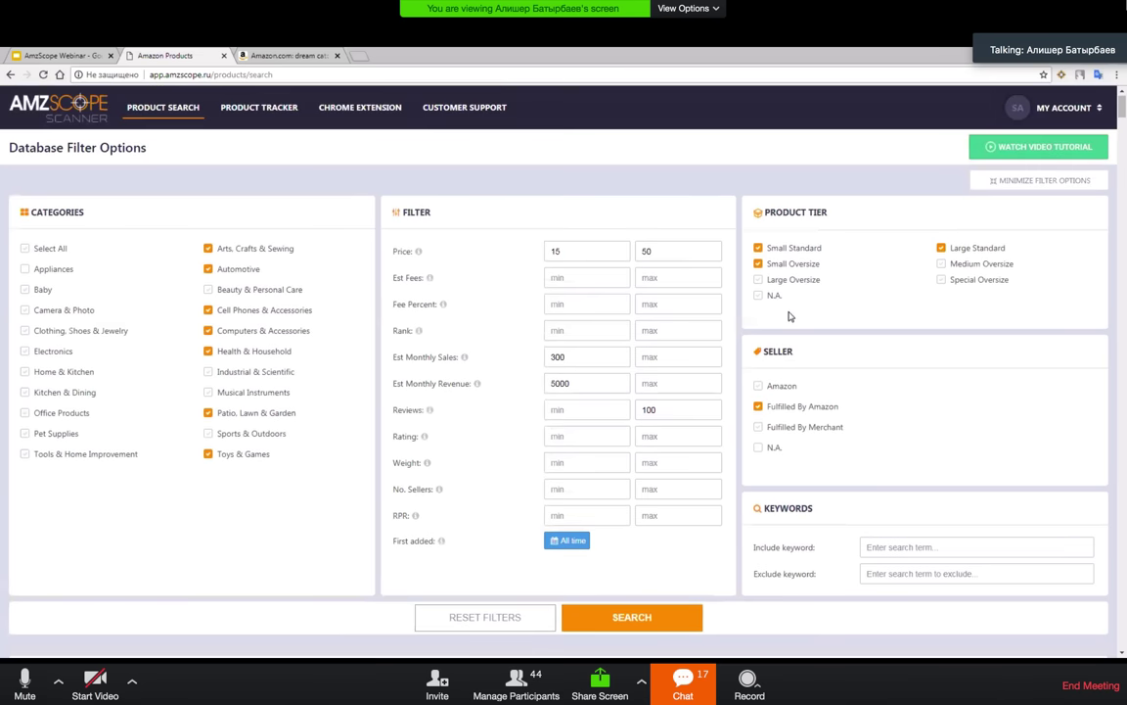
Step: Include N.A. in both the product tier and the seller filters
mouse_move(775, 305)
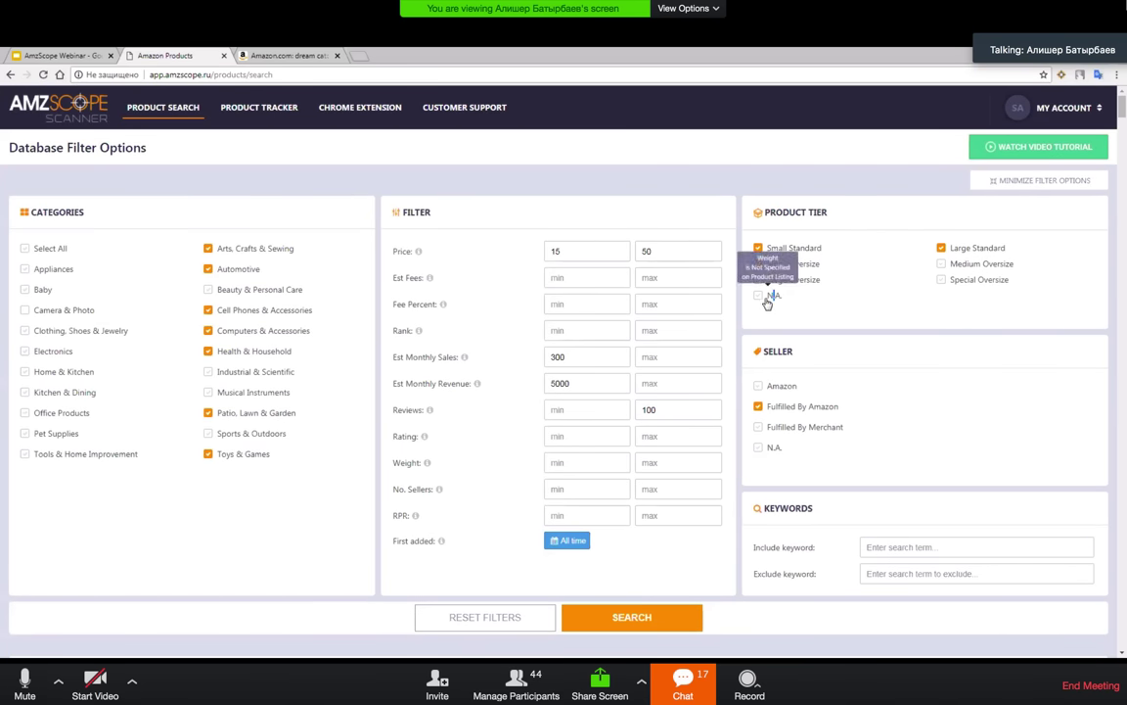
click(760, 295)
mouse_move(771, 302)
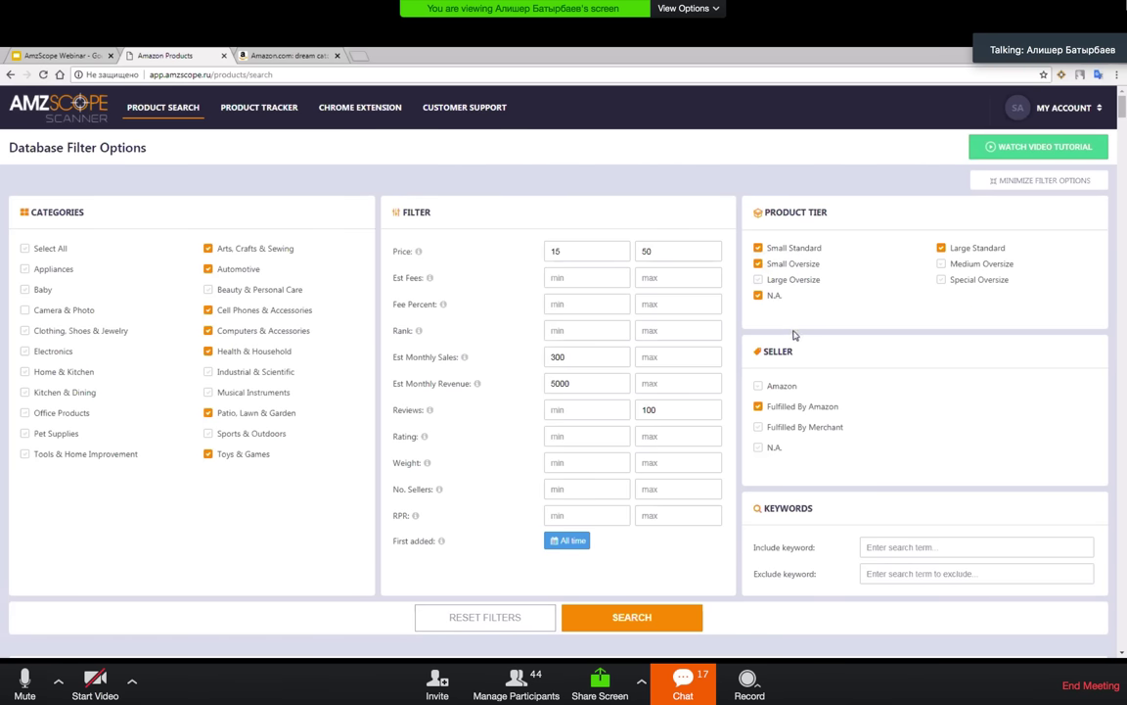
scroll(822, 323, down, 1)
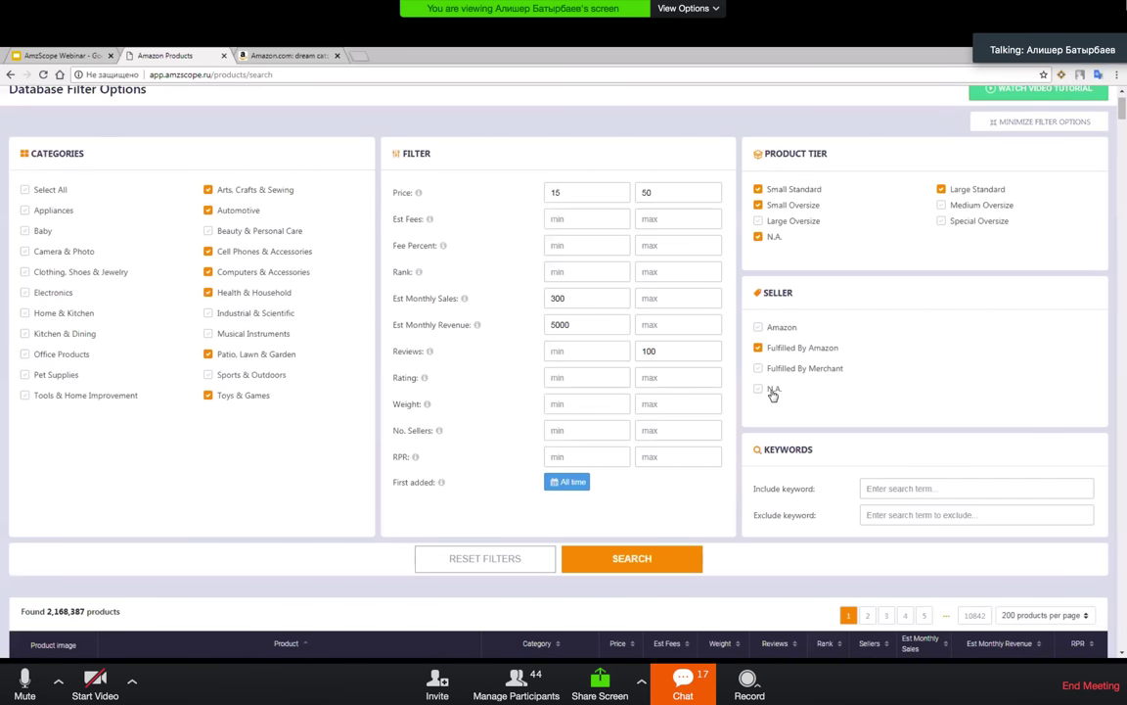
click(769, 389)
scroll(1094, 135, down, 1)
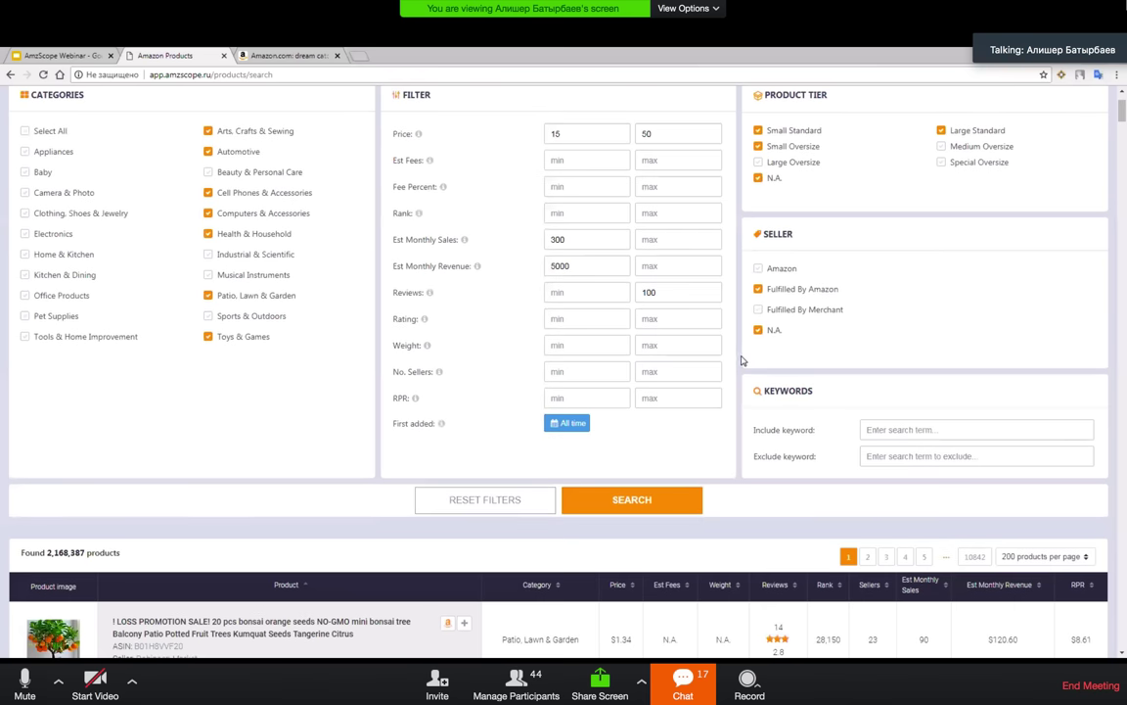
Step: Run the product search and sign back in with the prefilled account credentials
click(649, 513)
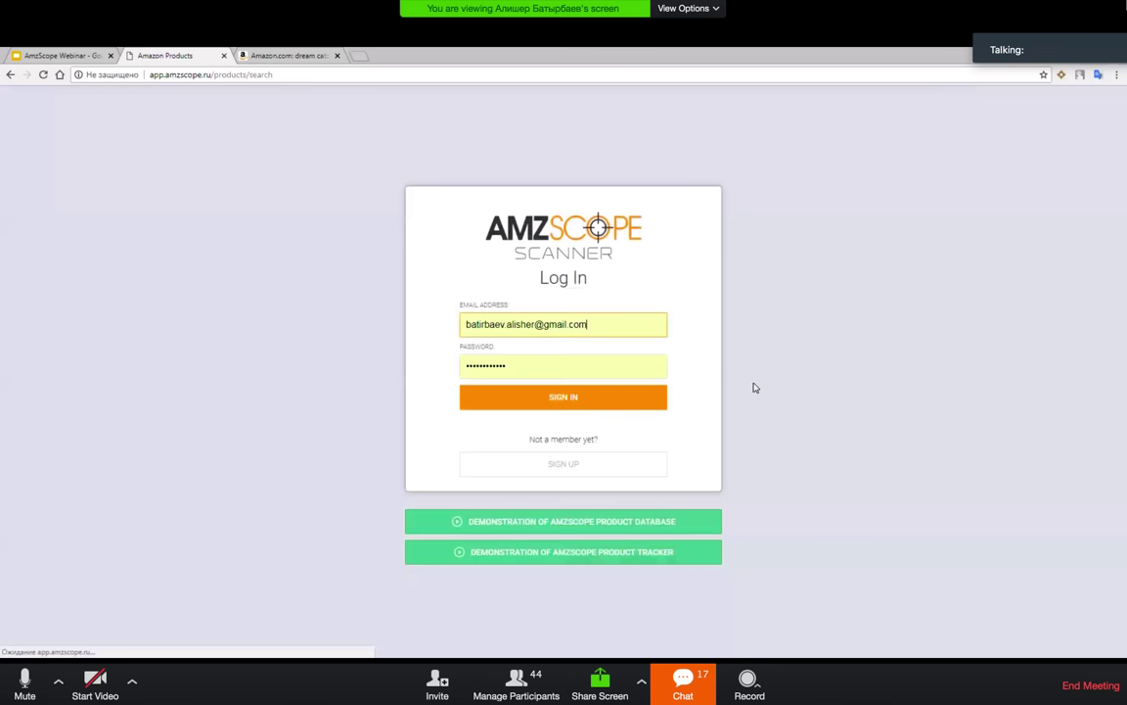
click(576, 401)
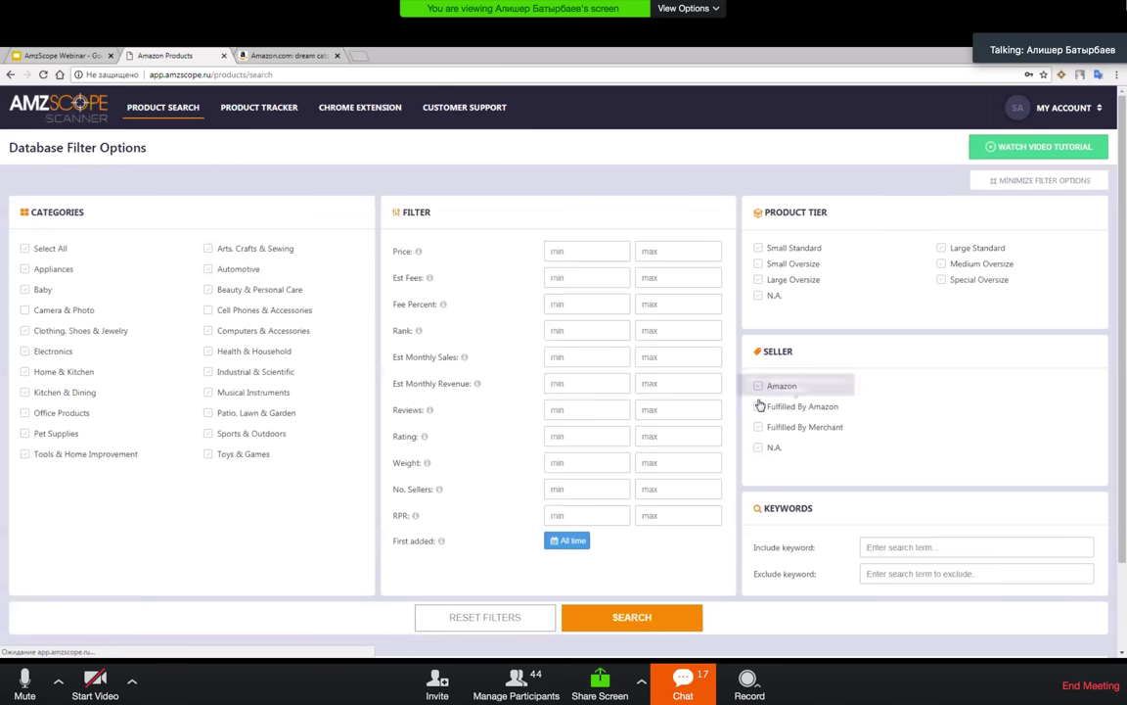
Step: Enter the price range again, with a minimum of 15 and a maximum of 50
click(577, 252)
text(15)
click(661, 257)
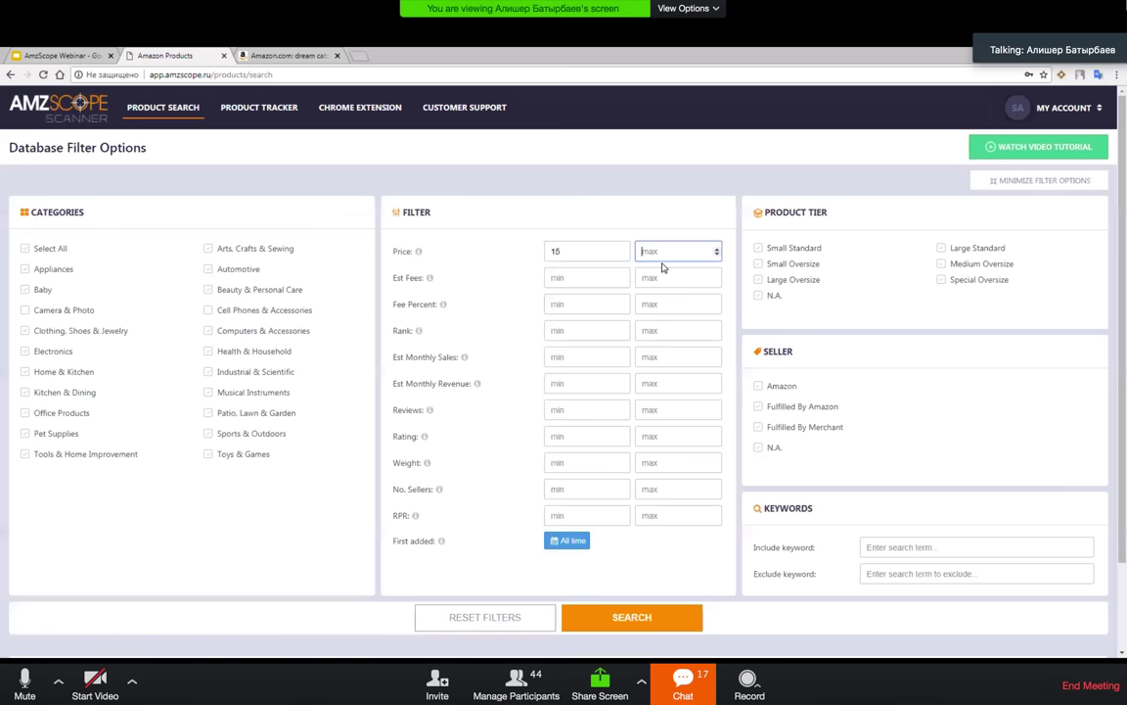
right_click(577, 303)
click(297, 211)
Step: Reselect Arts, Crafts & Sewing, Automotive, Cell Phones & Accessories, Computers & Accessories, Health & Household, Patio, Lawn & Garden, and Toys & Games as categories
click(238, 251)
click(227, 269)
click(227, 310)
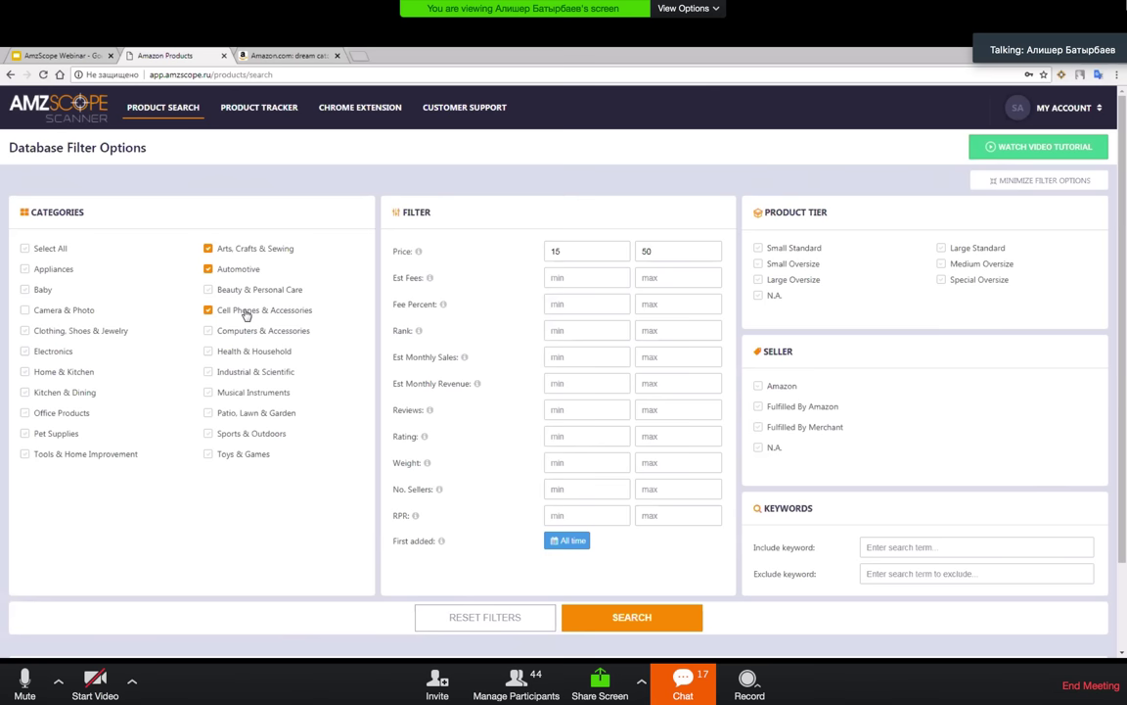
click(209, 331)
click(211, 351)
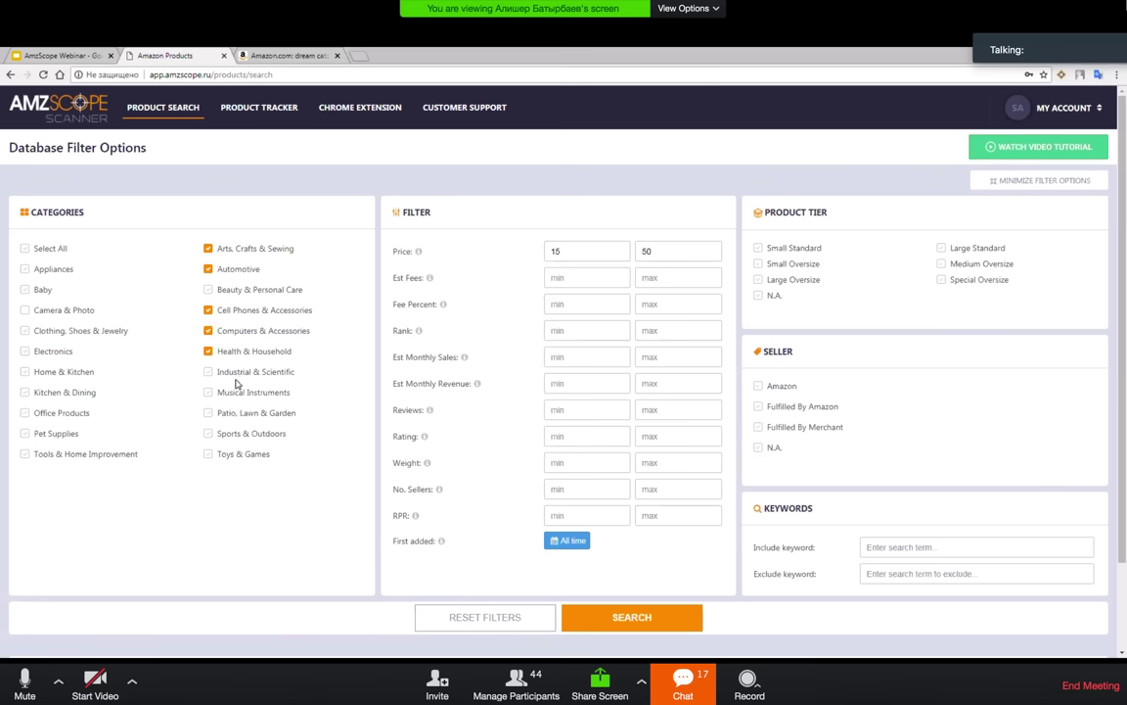
click(225, 413)
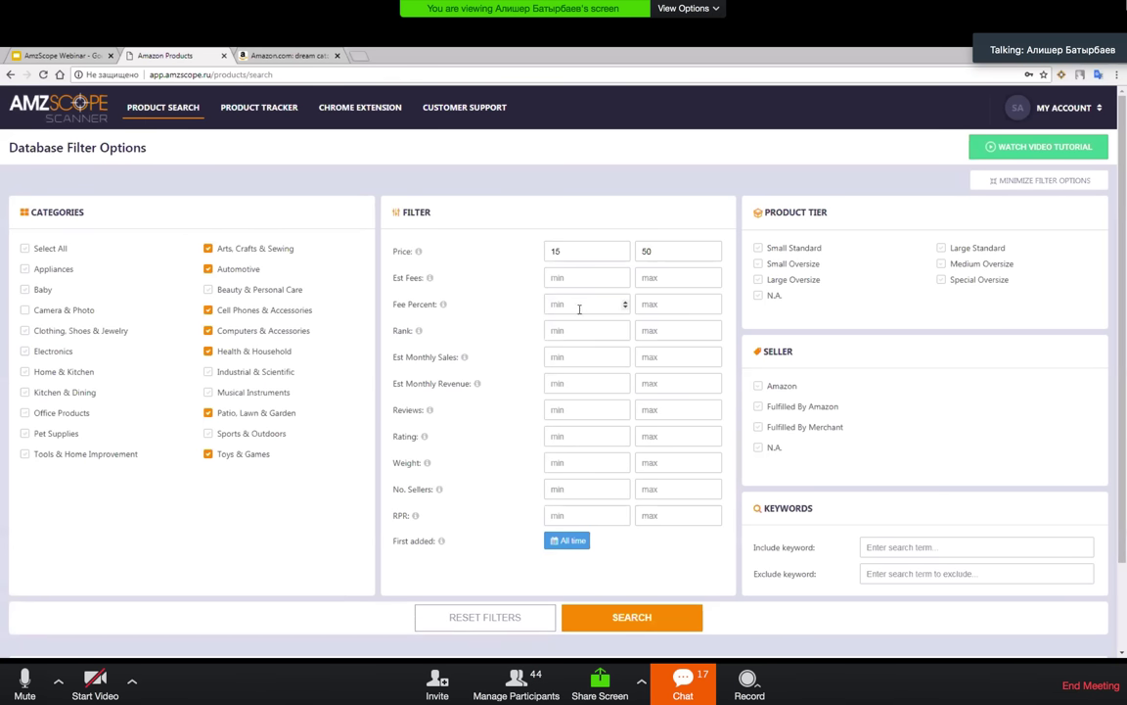
Step: Enter 300 as the minimum Est Monthly Sales and 5000 as the minimum Est Monthly Revenue
click(563, 348)
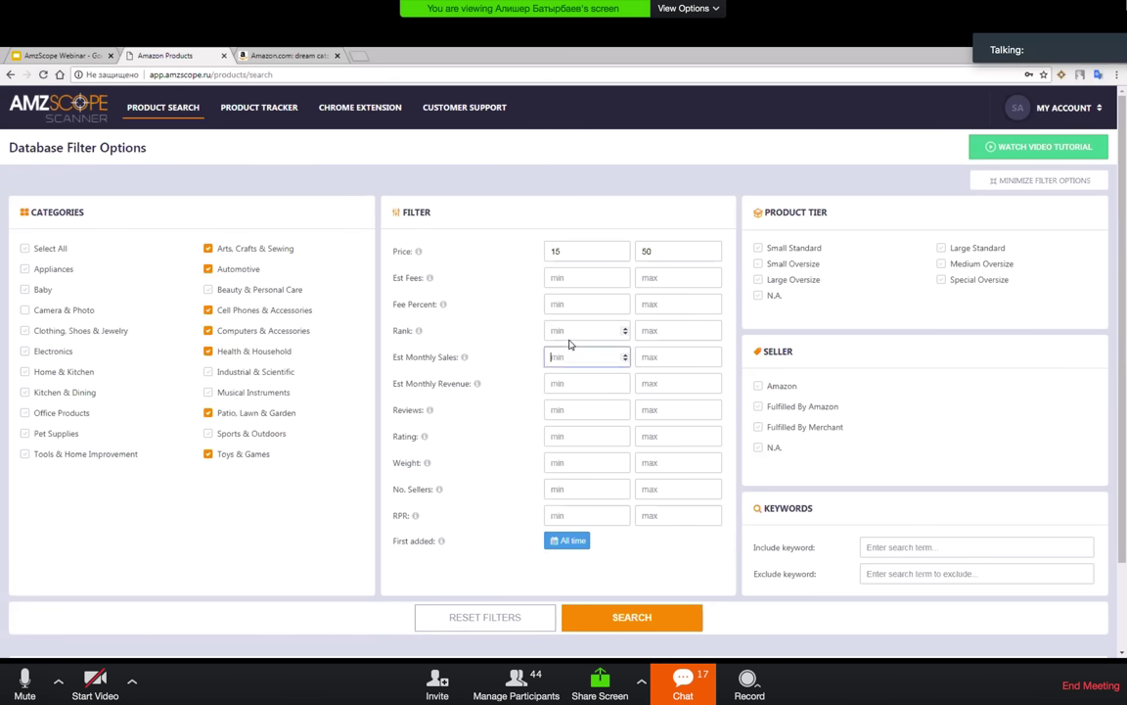
click(565, 329)
click(560, 305)
click(564, 331)
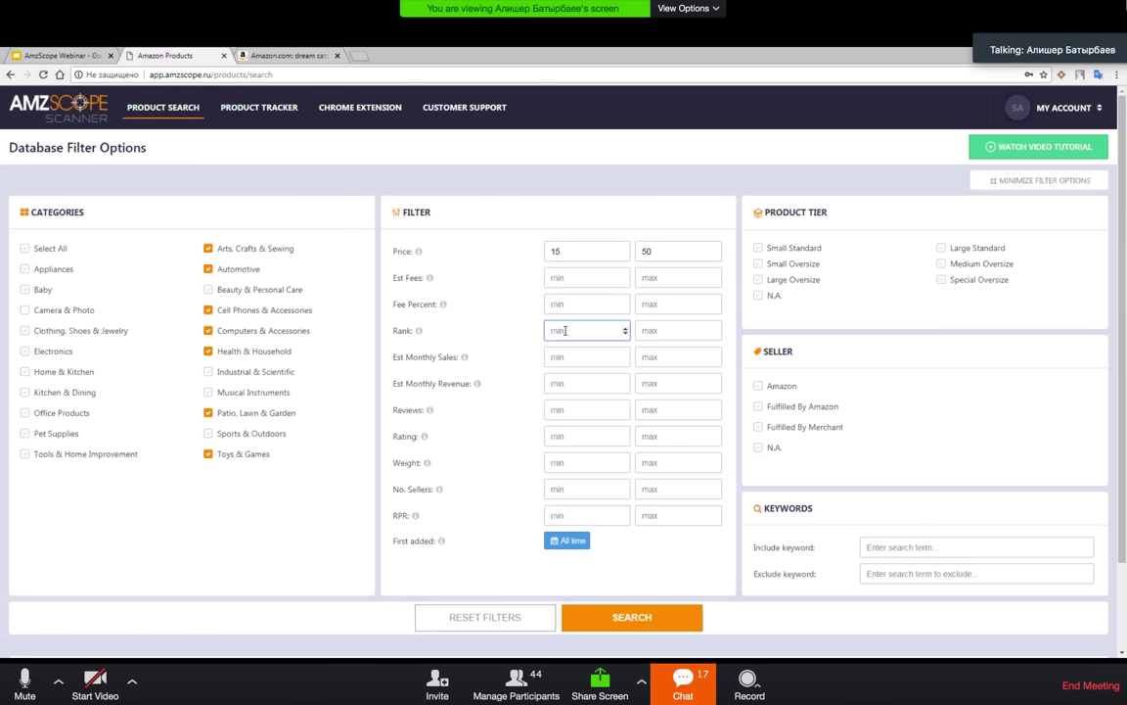
click(579, 360)
text(30)
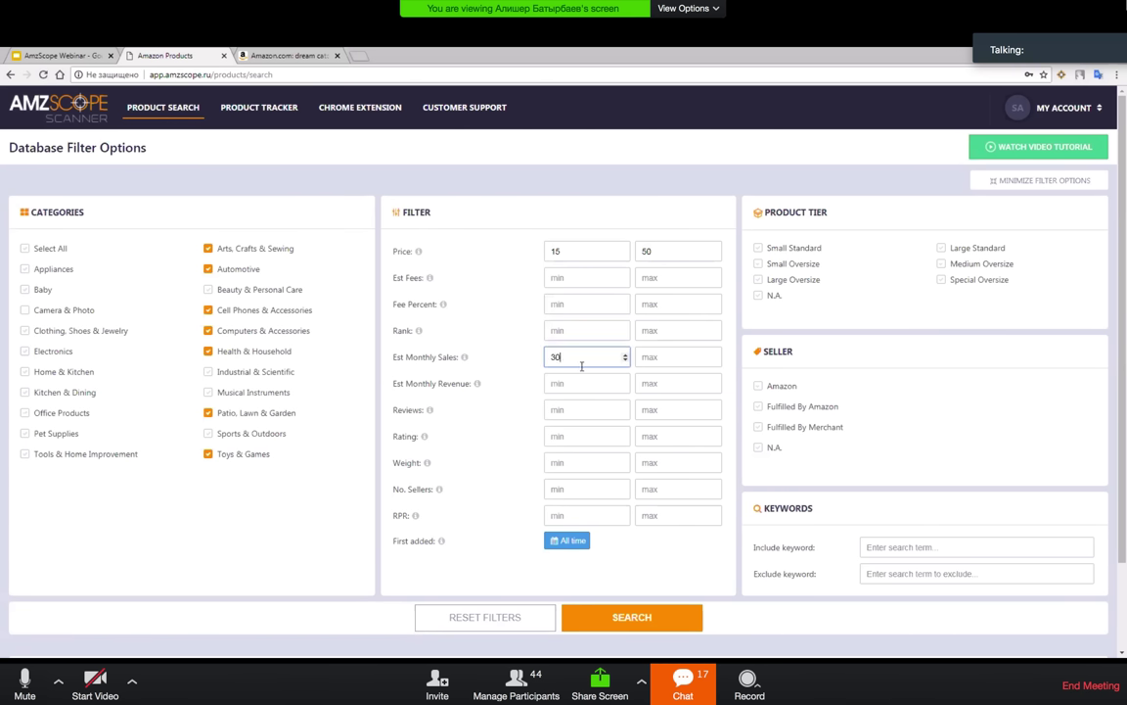
text(0)
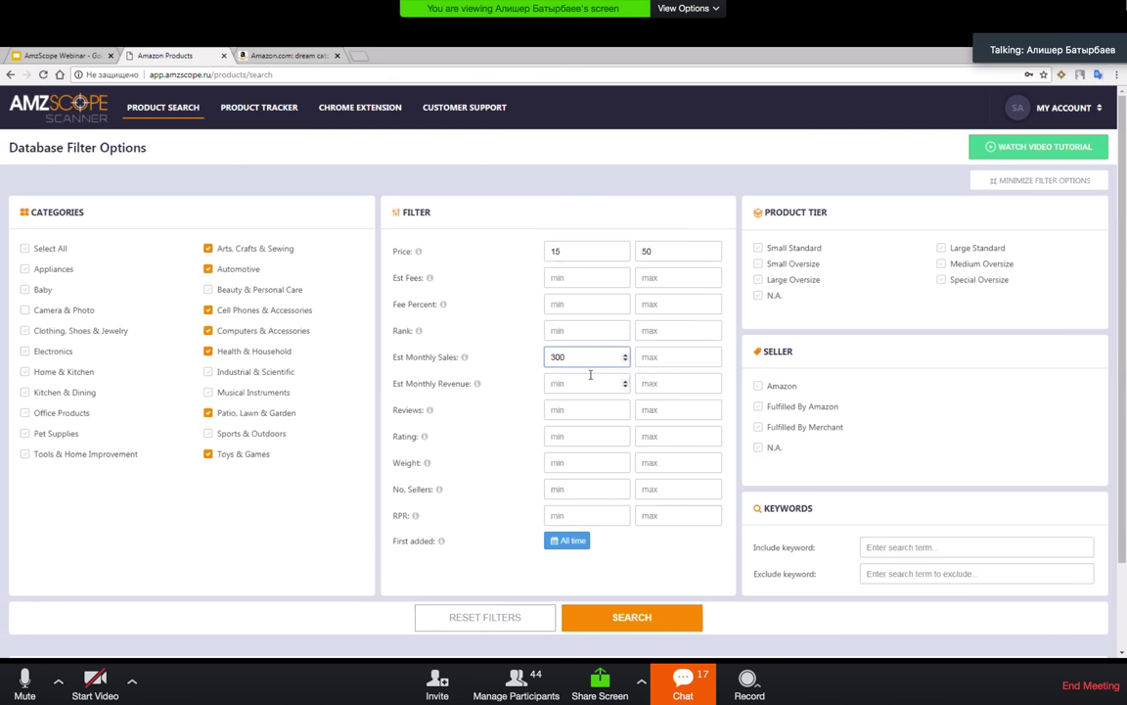
click(575, 384)
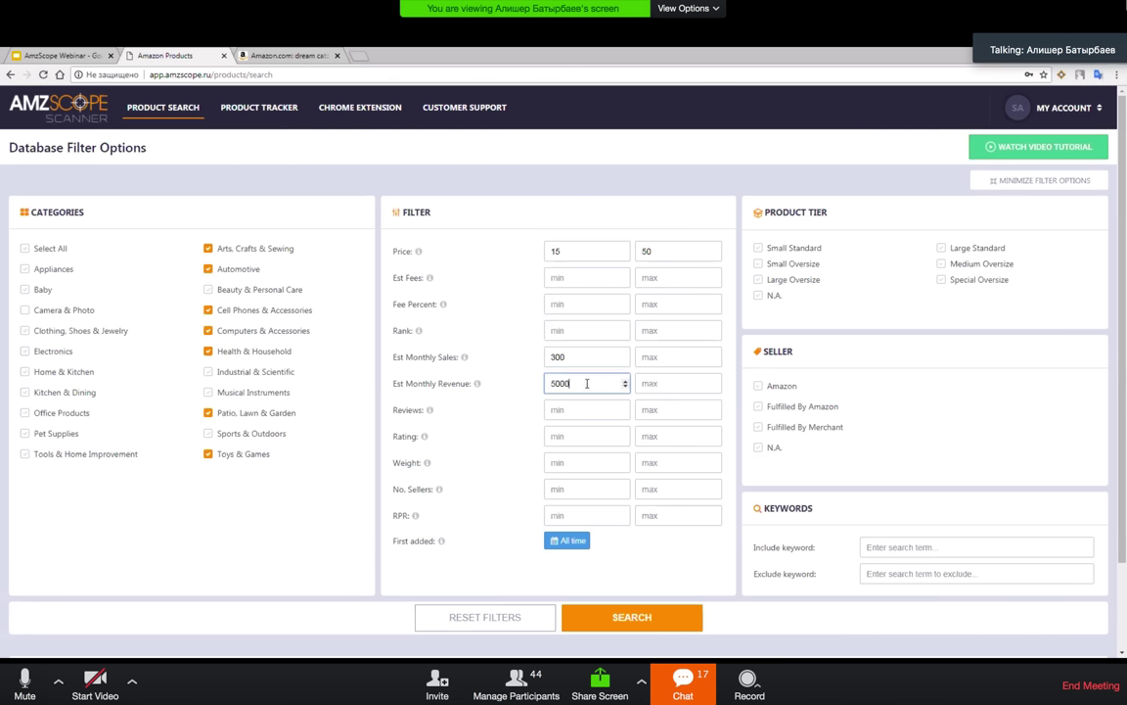
click(656, 518)
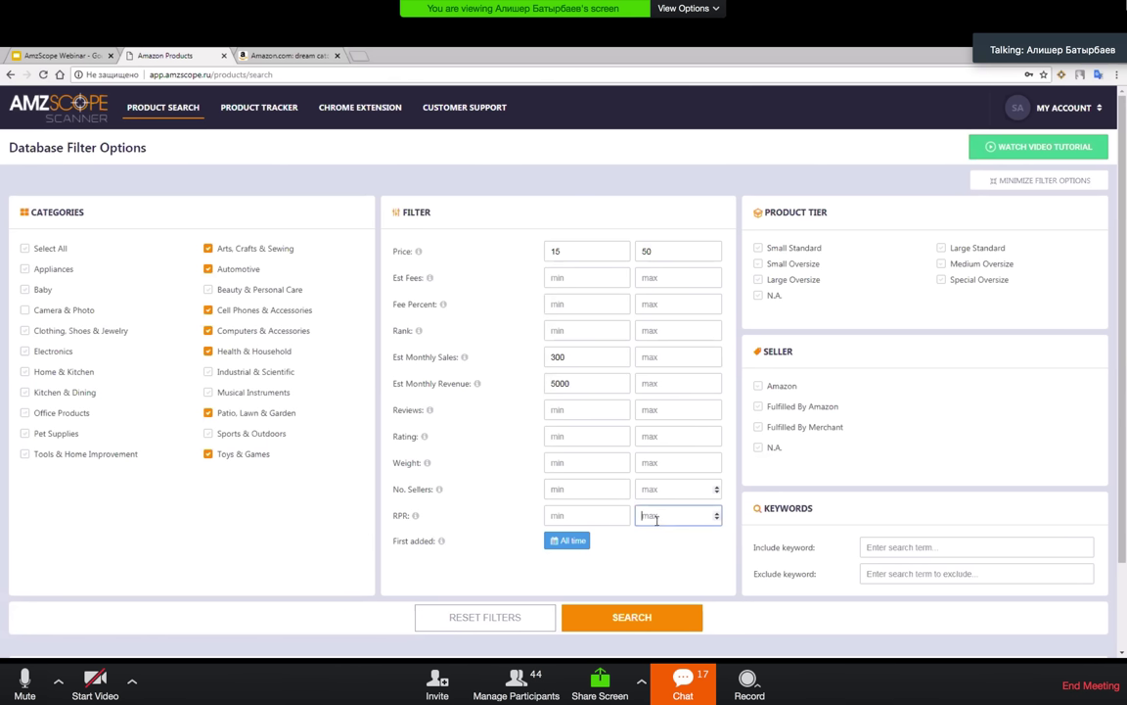
Step: Set the maximum Reviews to 100 and select the Small Standard, Small Oversize, Large Standard and N.A. product tiers
click(674, 409)
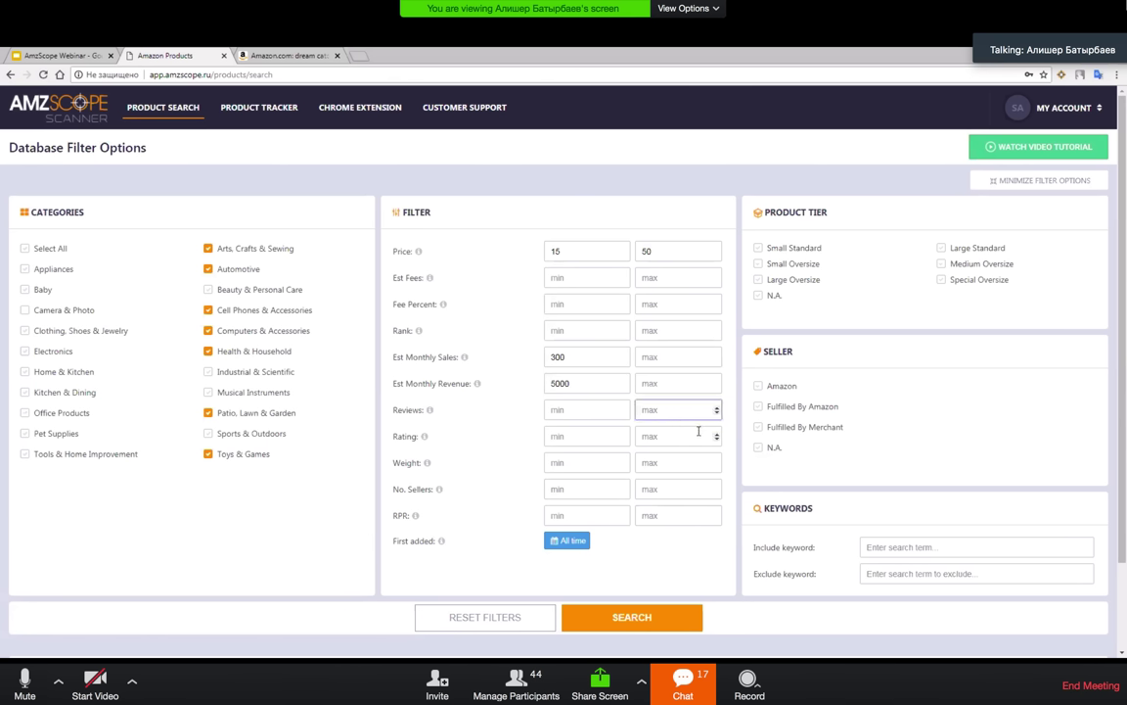
click(793, 248)
click(792, 263)
click(941, 248)
click(759, 295)
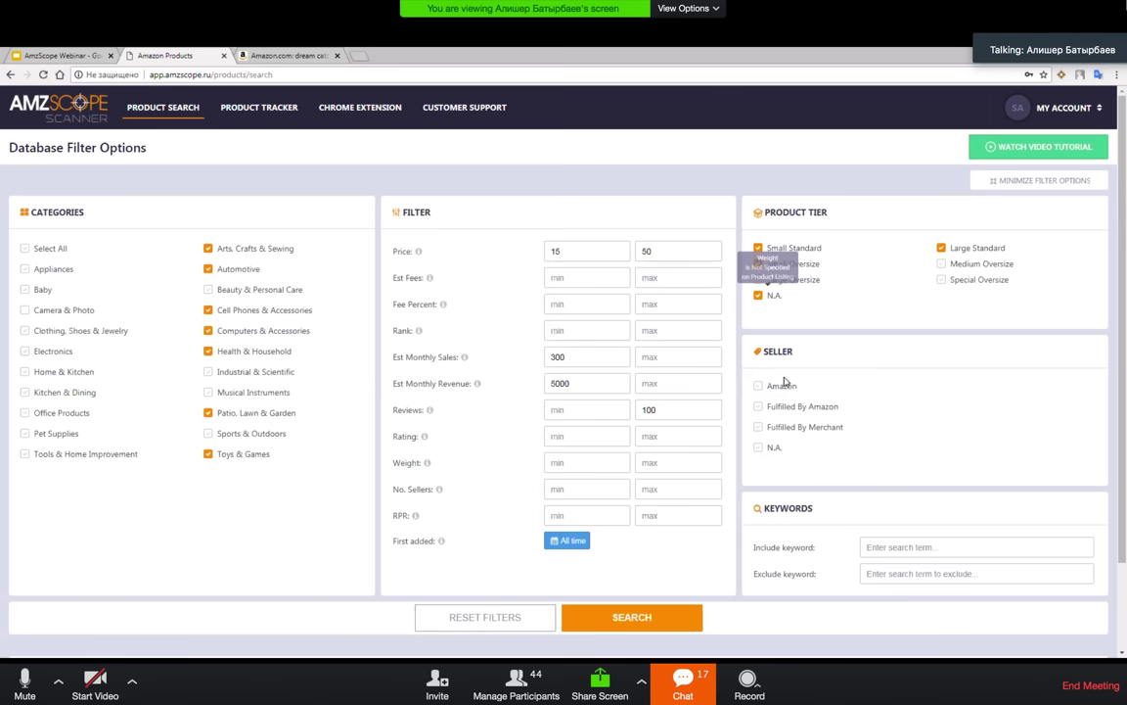
Step: Limit the seller type to Fulfilled By Amazon and run the product search
click(759, 406)
click(761, 448)
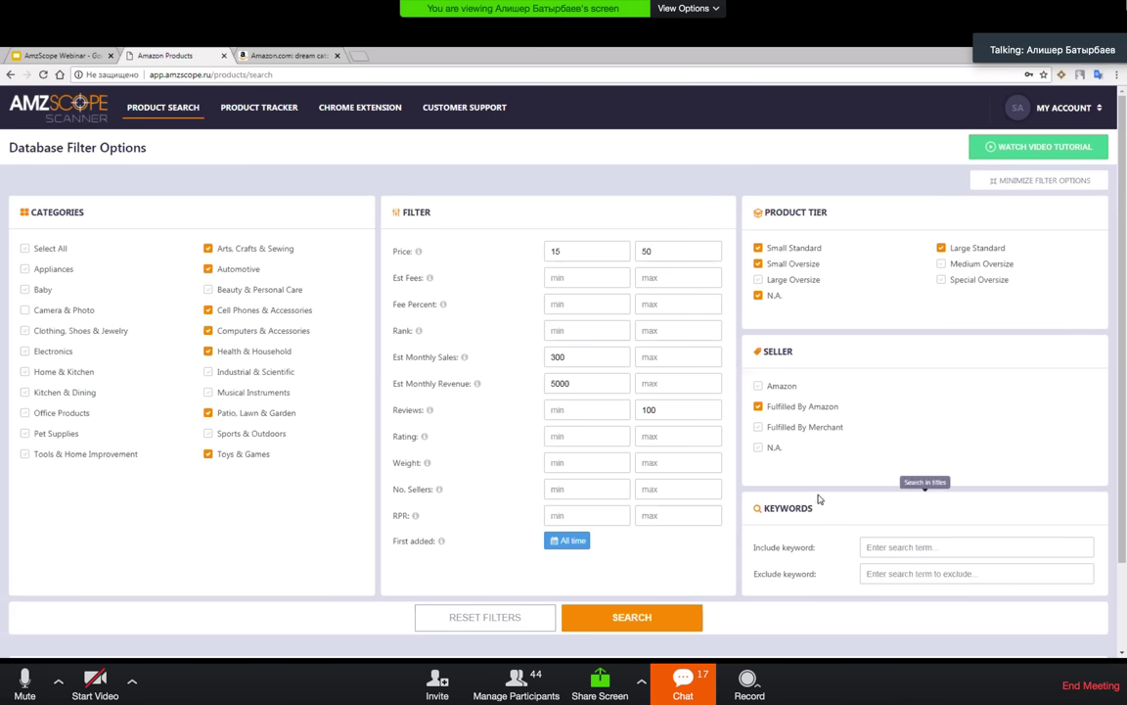
click(649, 617)
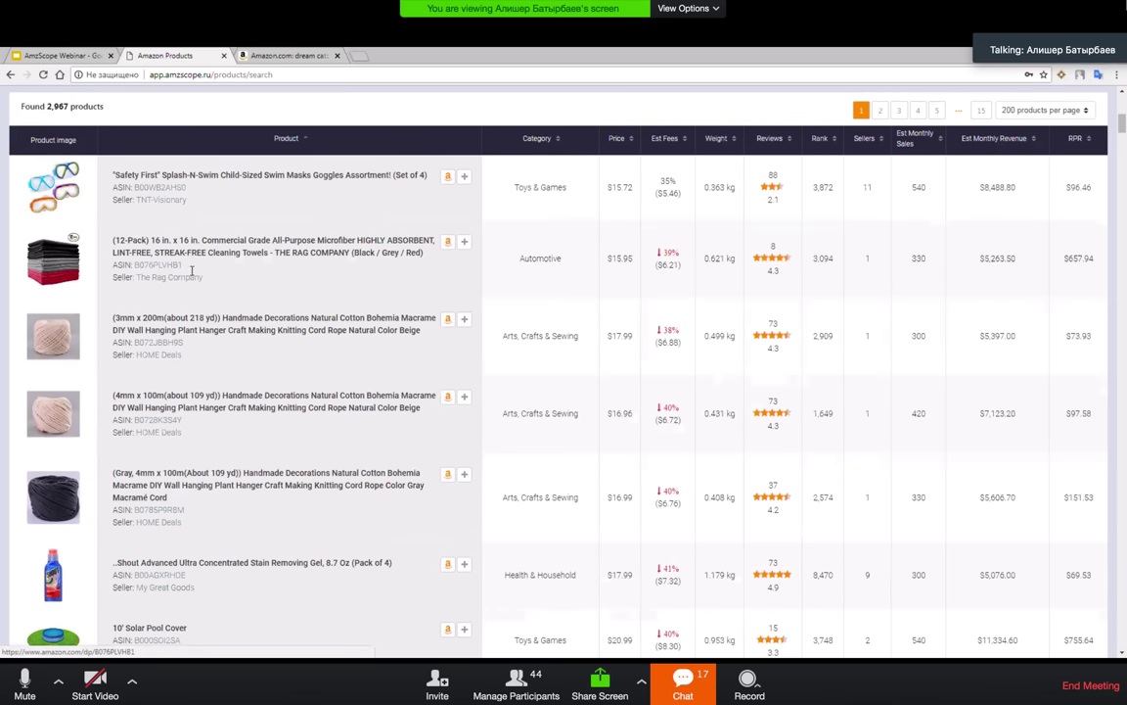
Step: Open the Amazon listing of The Rag Company's 12-pack 16 in. x 16 in. microfiber towels from the results
scroll(55, 262, down, 3)
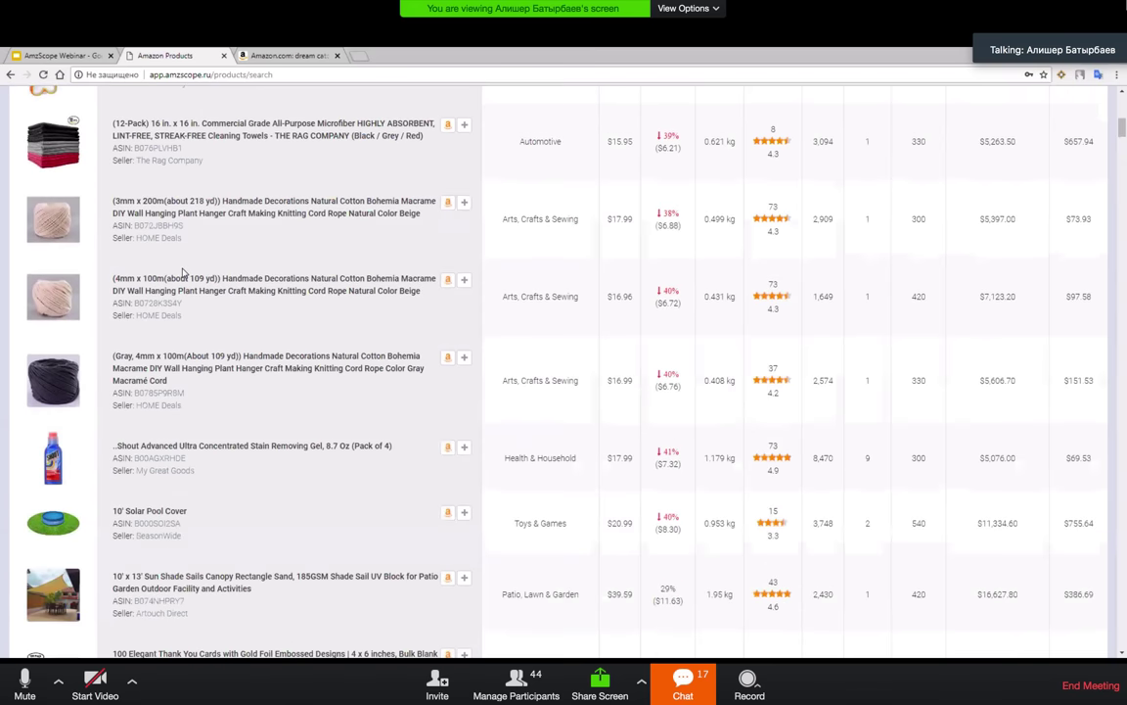
scroll(107, 354, down, 2)
scroll(114, 321, up, 2)
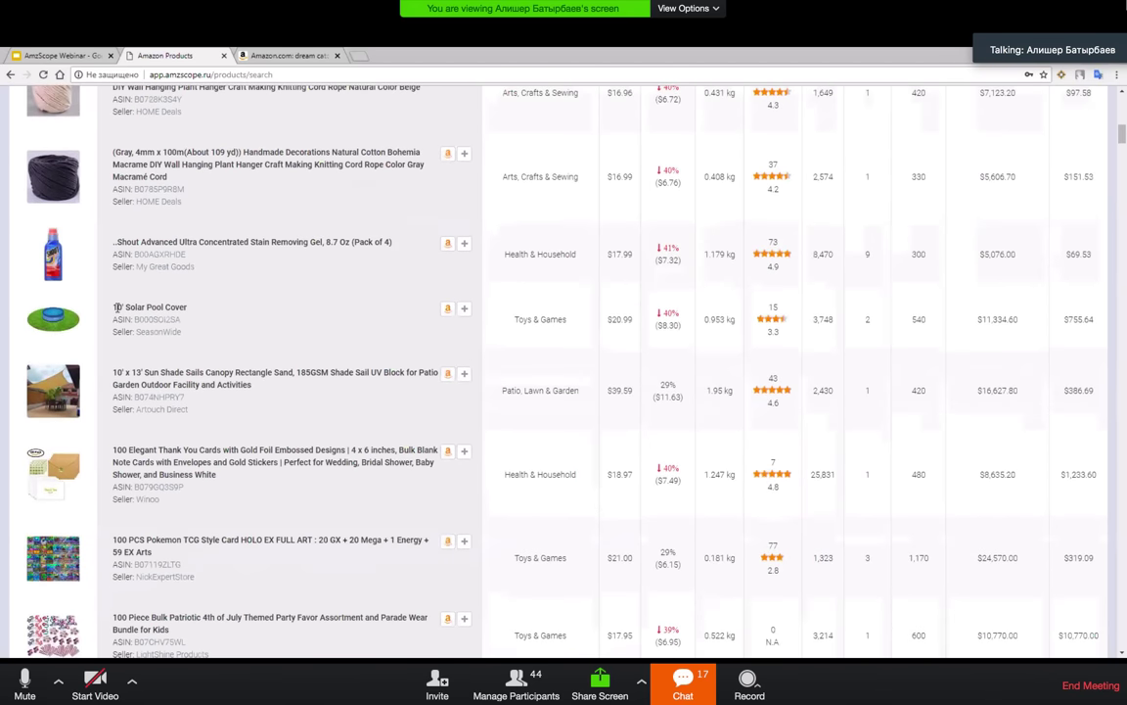
scroll(127, 272, up, 3)
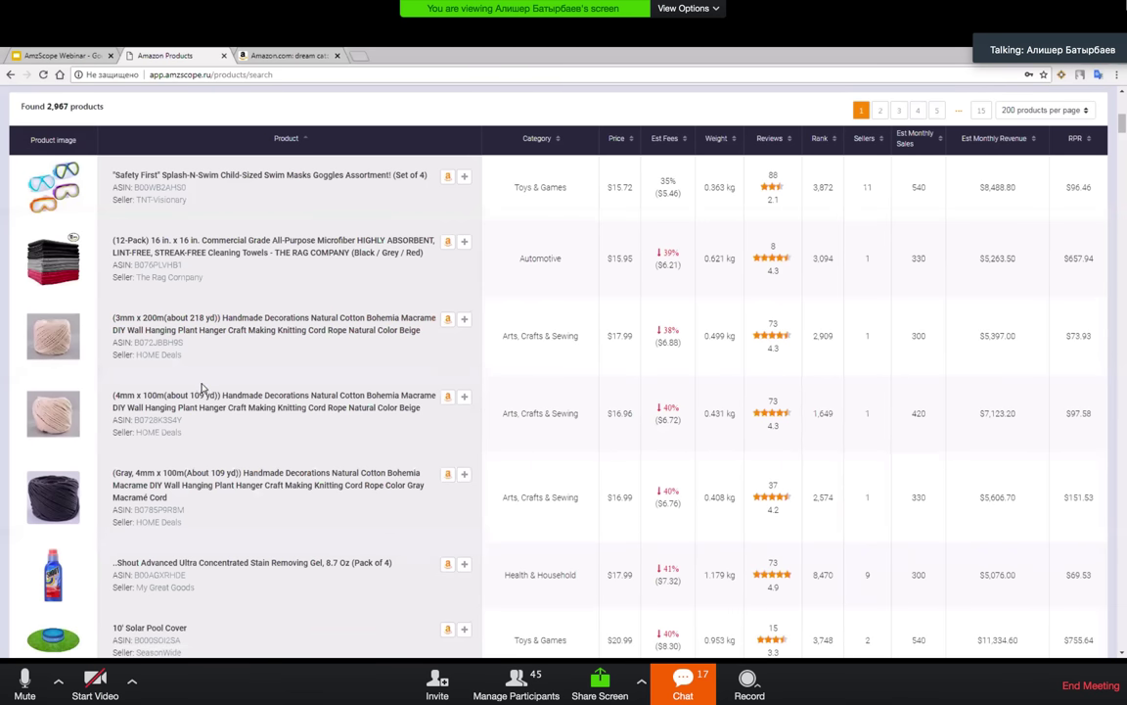
click(271, 256)
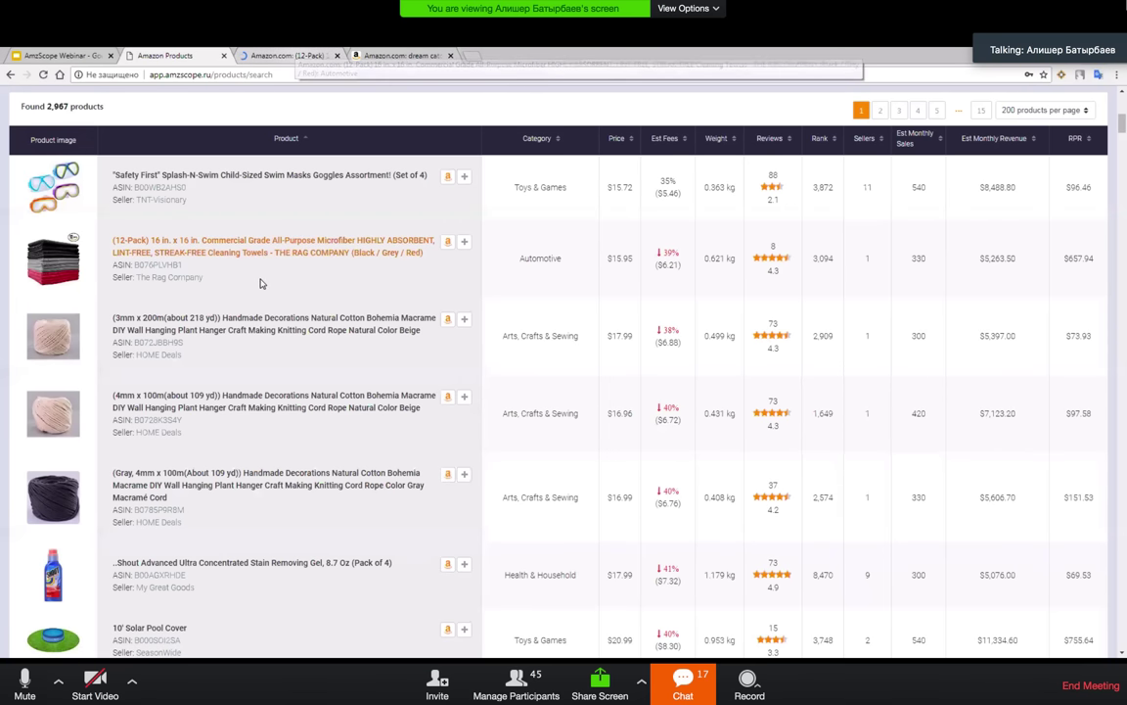
Step: Examine the ASIN, seller and price of the 12-pack microfiber towels in the database results
drag(173, 271, 105, 264)
click(188, 278)
drag(188, 278, 111, 259)
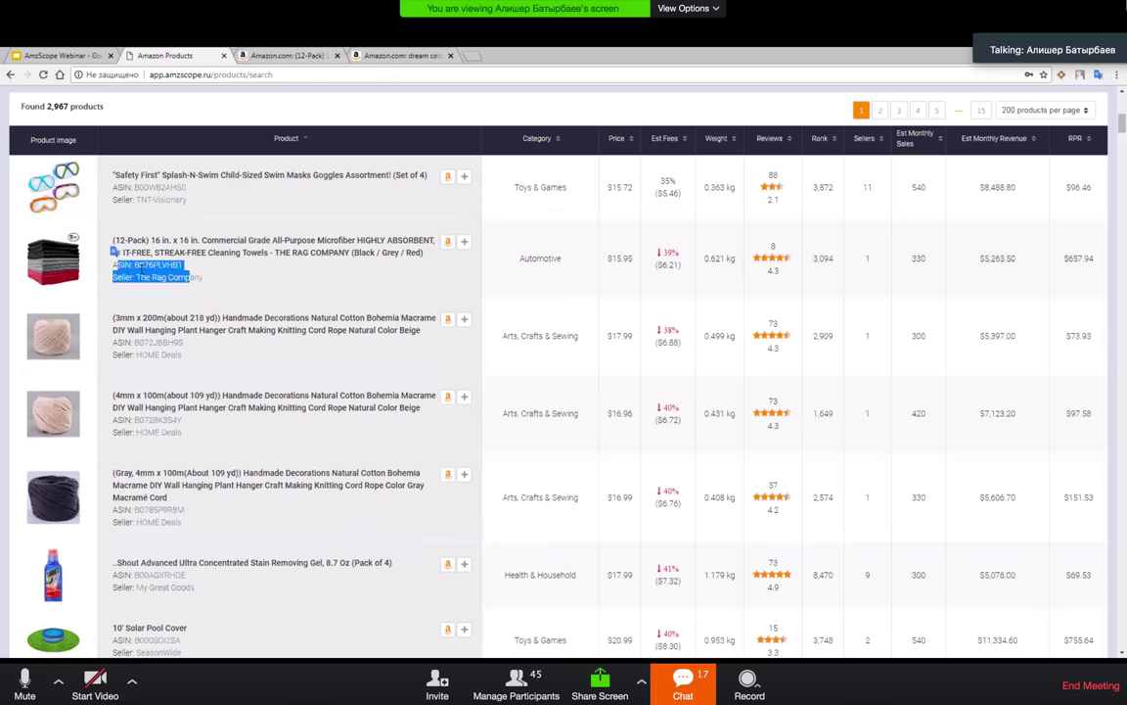
drag(607, 260, 629, 262)
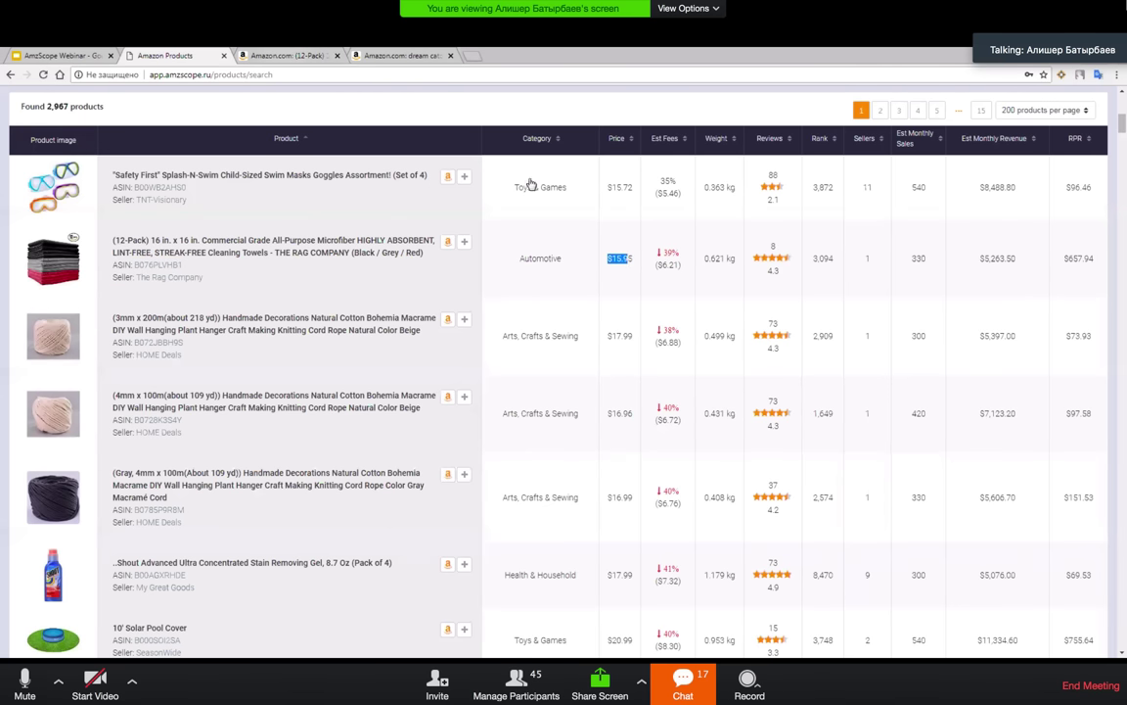
Step: Compare the AMZScope Chrome extension's figures on the towels' Amazon listing with the database results
key(ctrl+Tab)
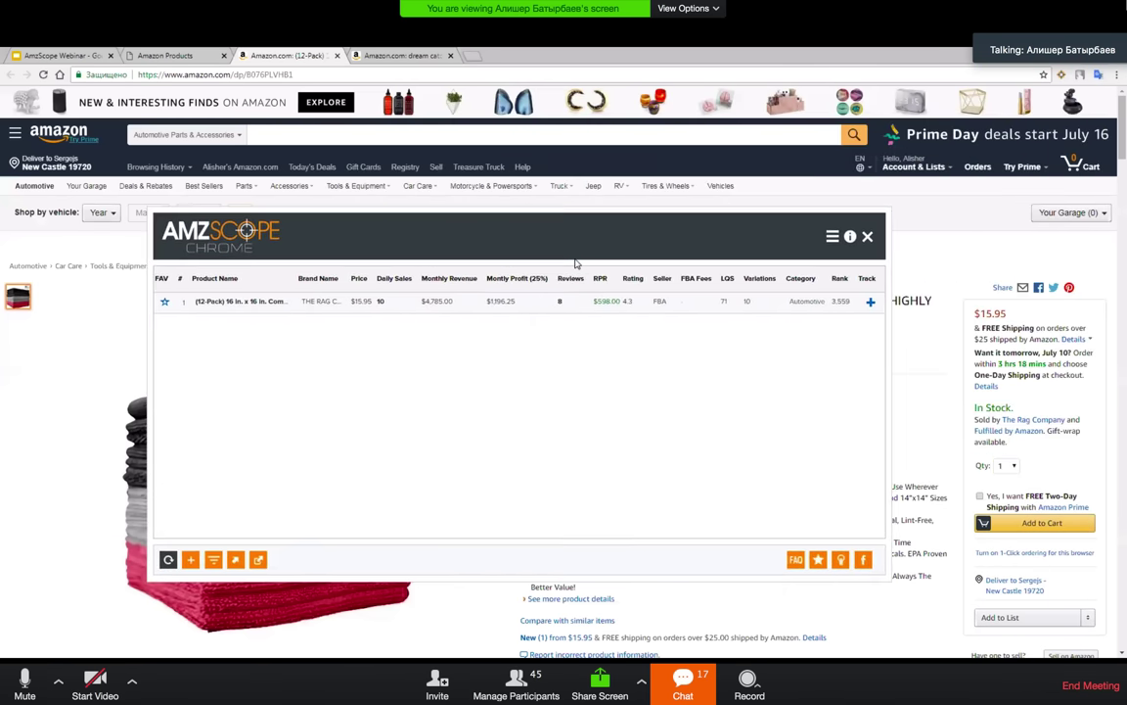
drag(578, 263, 780, 254)
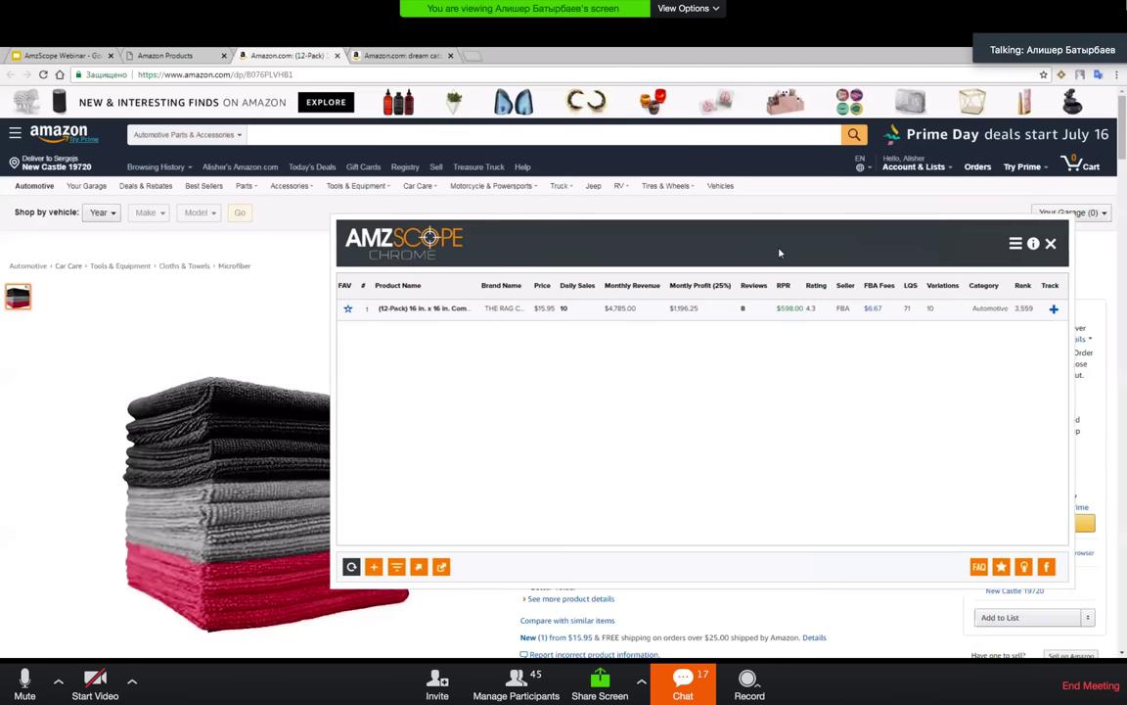
click(181, 55)
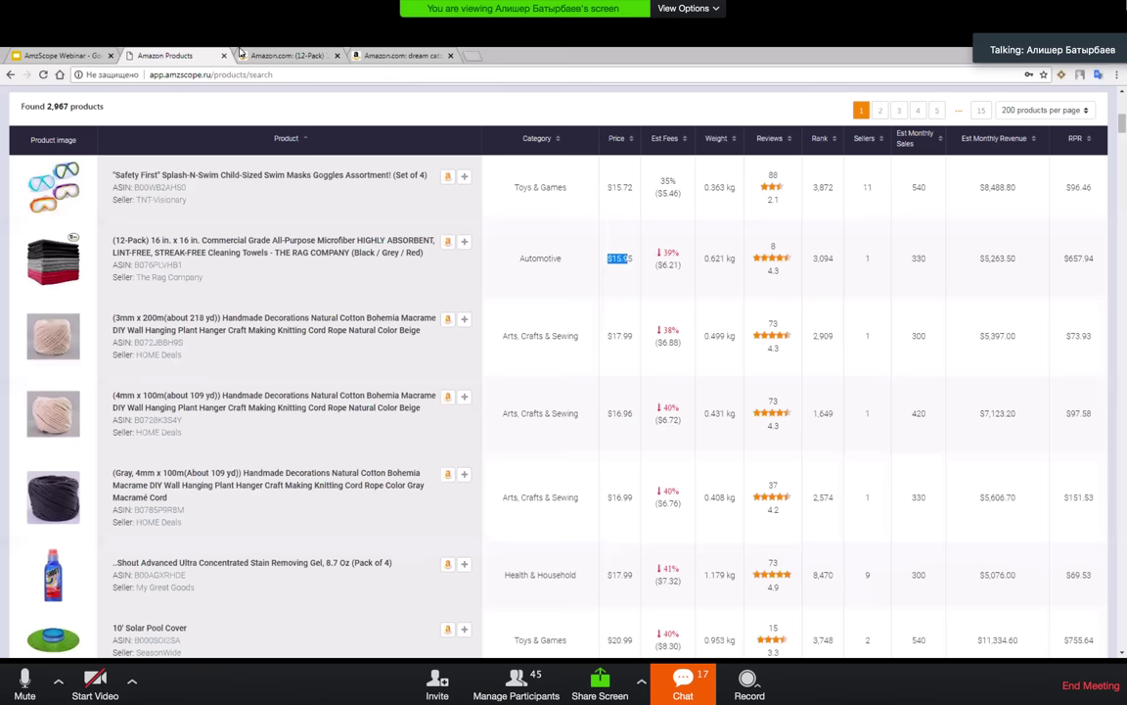
click(248, 56)
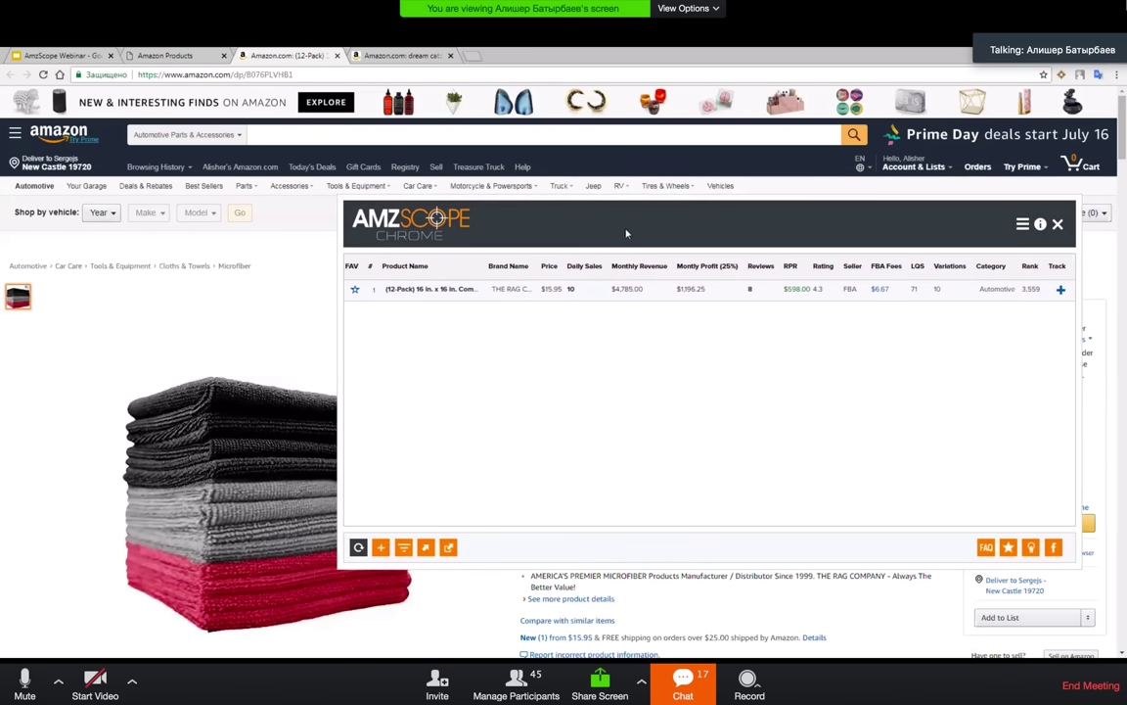
mouse_move(589, 293)
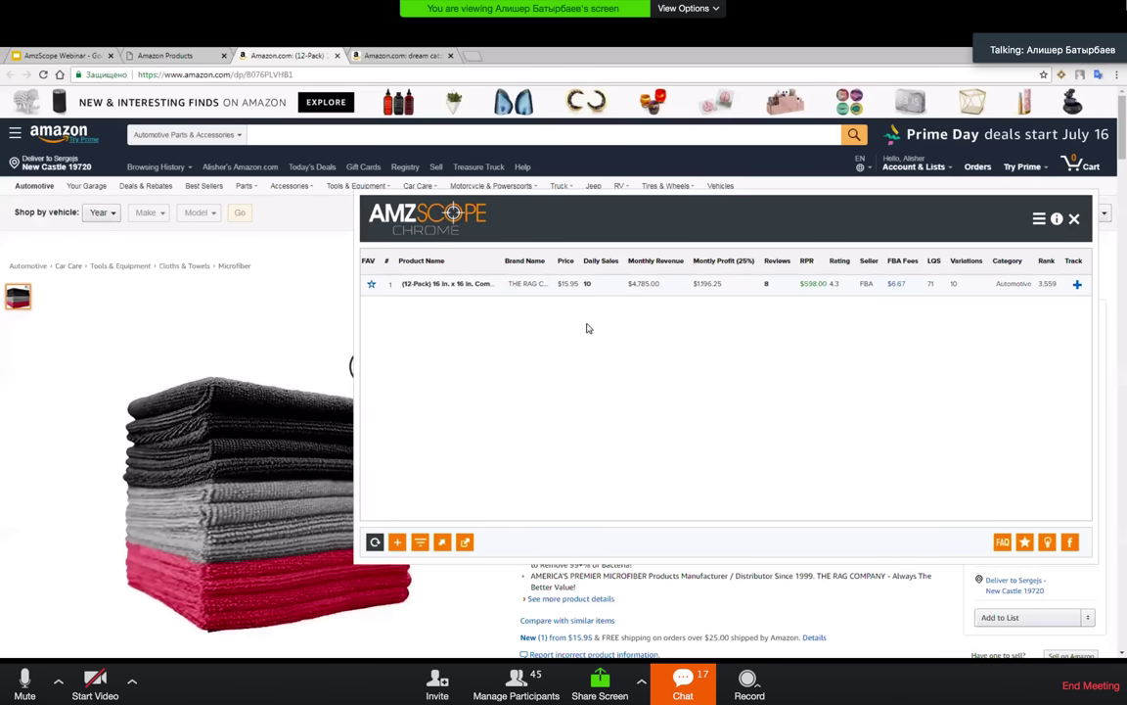
mouse_move(765, 296)
Step: Set the AMZScope Chrome extension's profit margin to 20% and close its options
click(1039, 218)
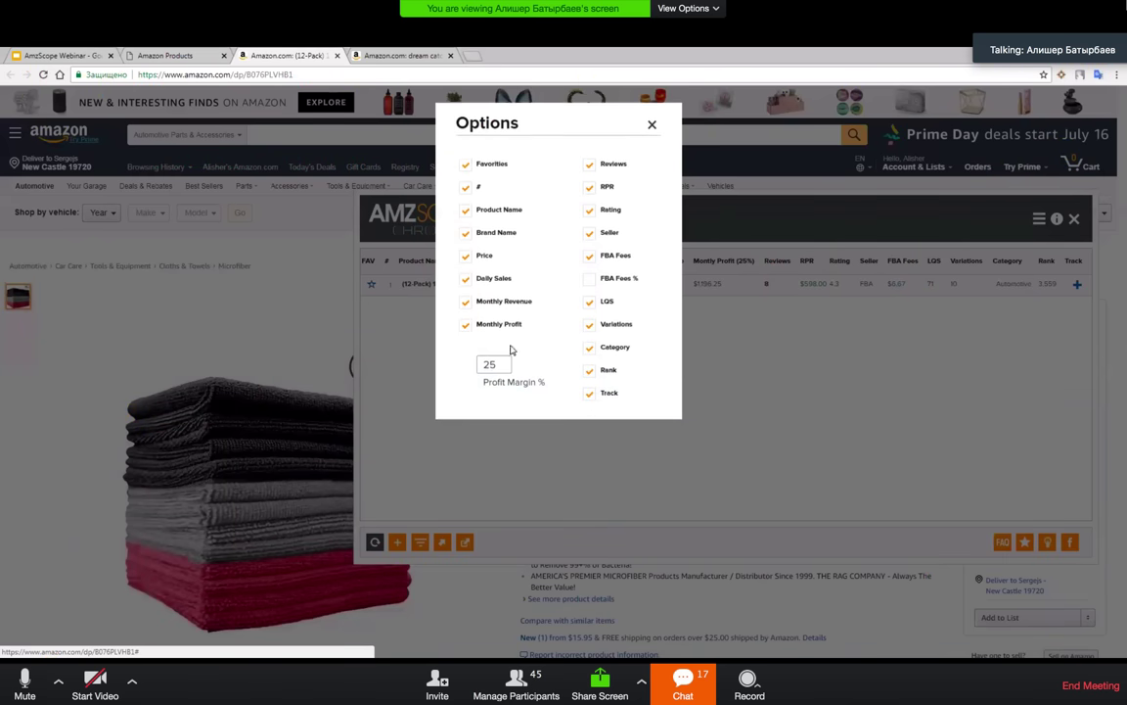
click(503, 362)
click(503, 368)
click(503, 368)
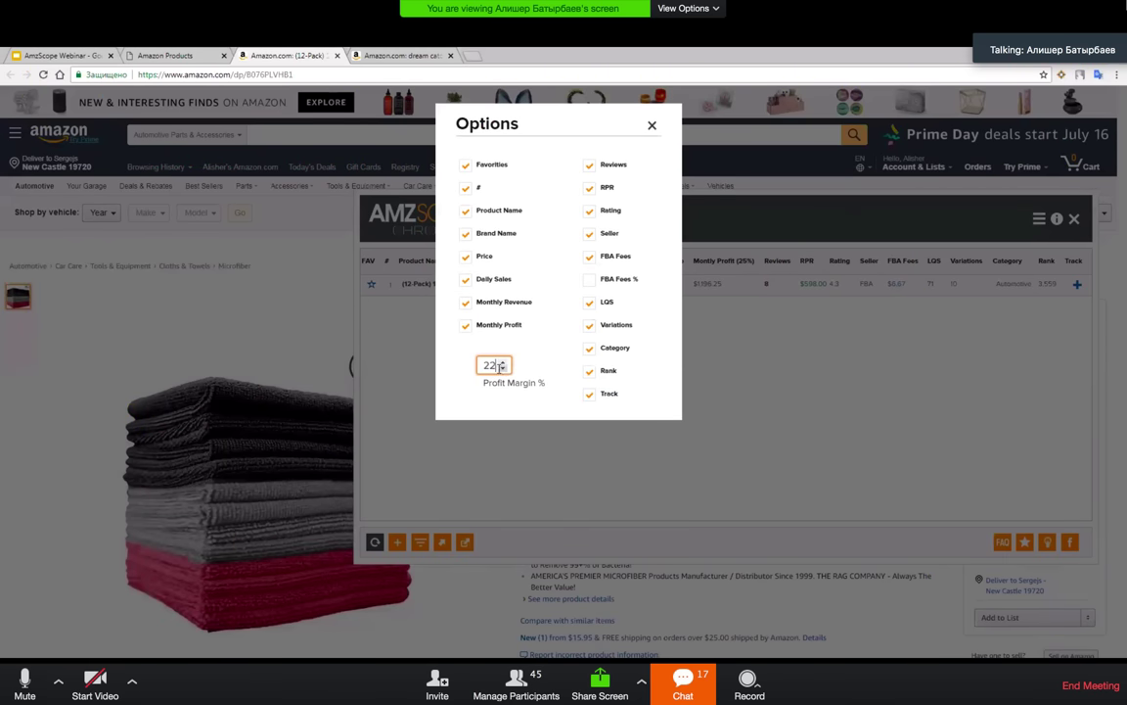
click(503, 368)
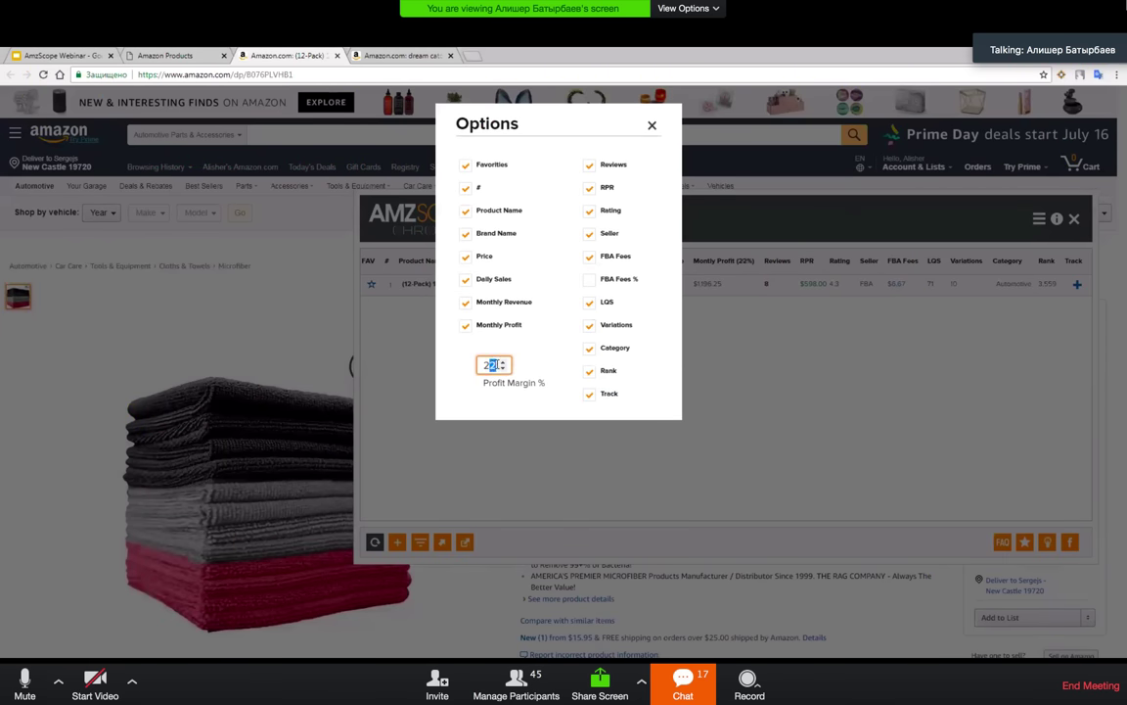
click(652, 126)
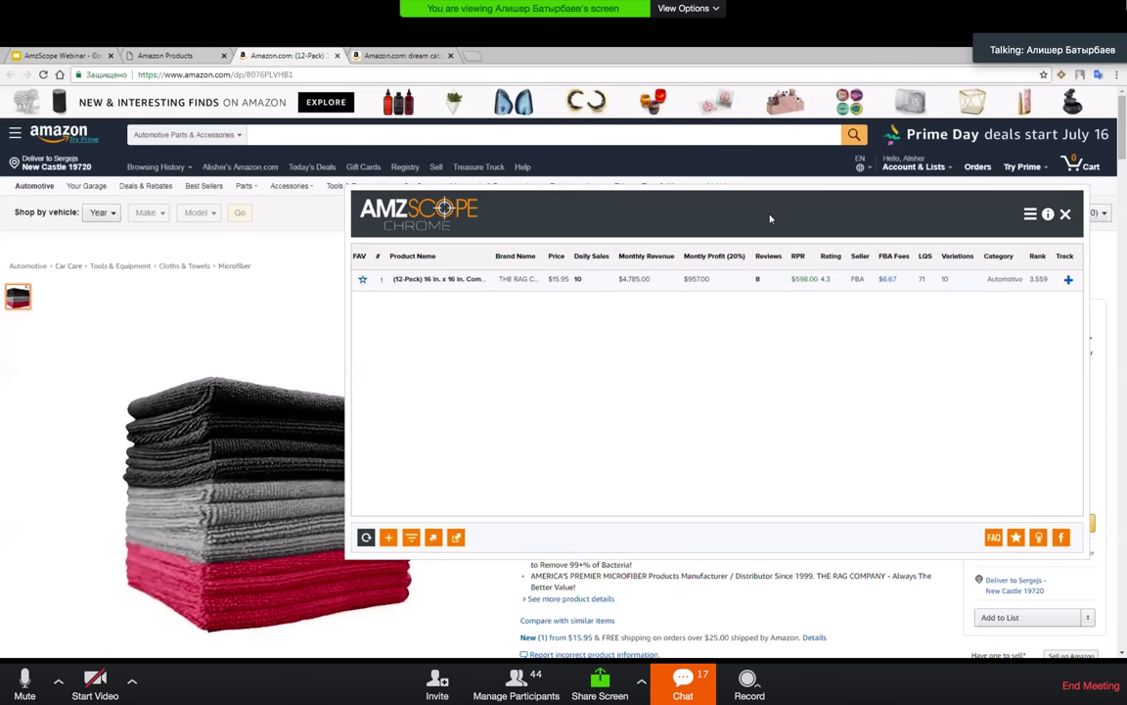
Step: Move the AMZScope Chrome window away from the towels' listing details and close it
drag(536, 191, 428, 364)
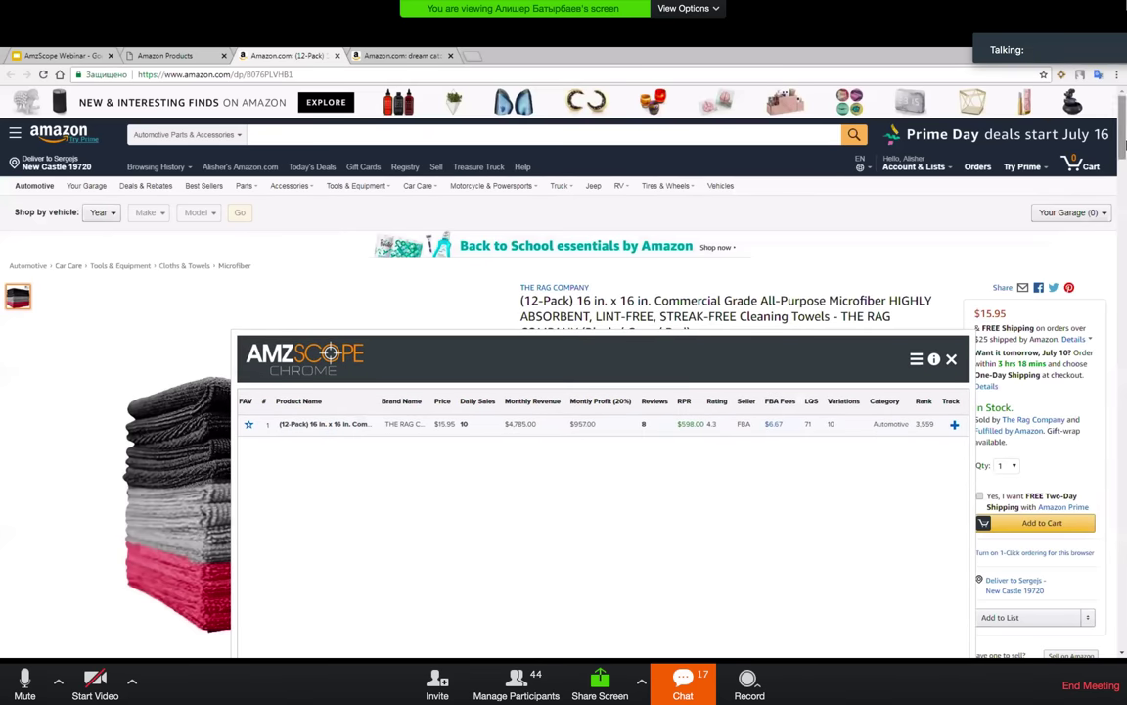
scroll(724, 294, down, 1)
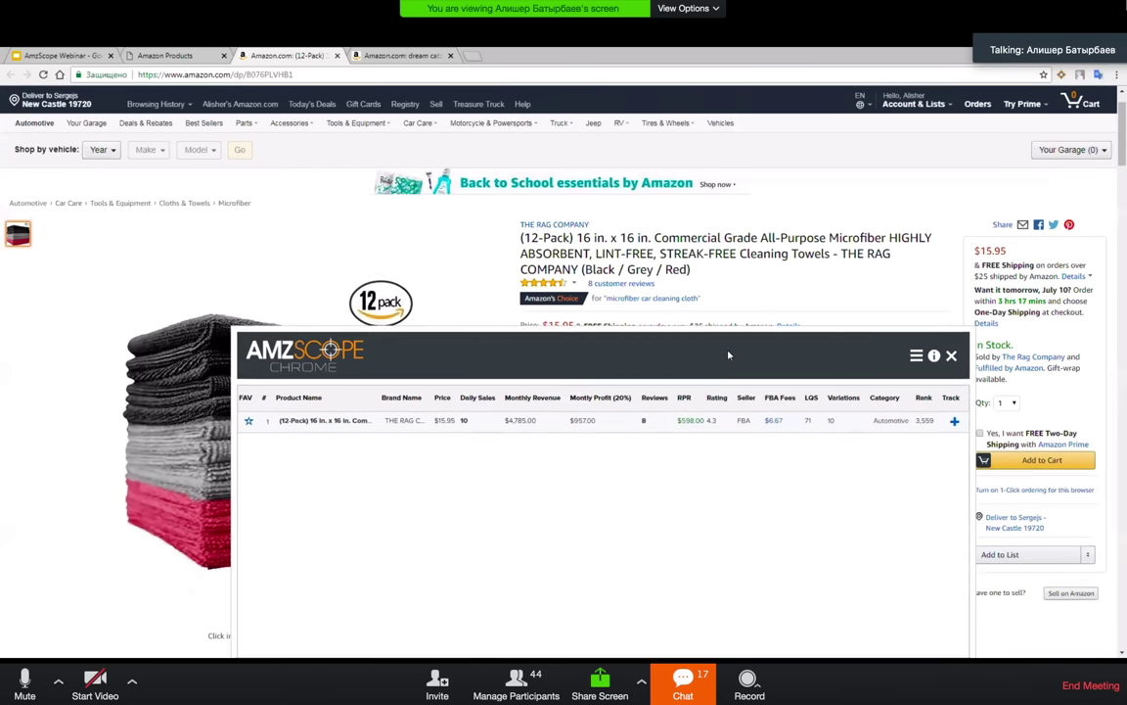
drag(730, 354, 715, 301)
click(740, 253)
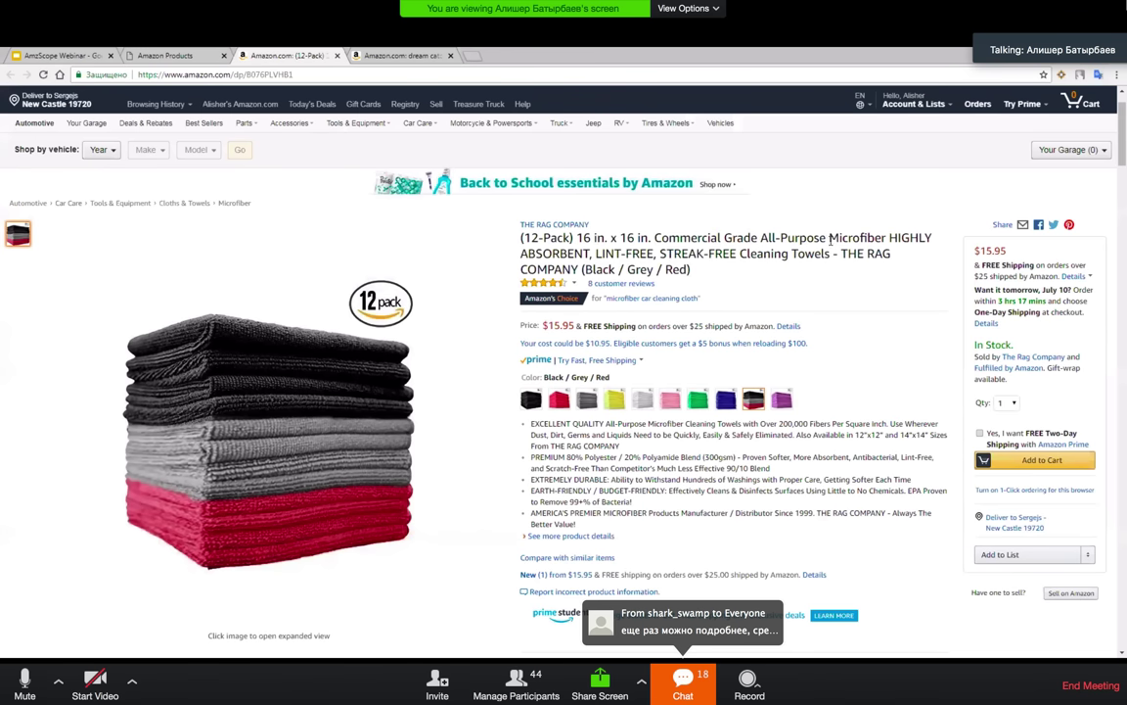
Step: Copy "Microfiber HIGHLY ABSORBENT, LINT-FREE, STREAK-FREE Cleaning Towels" from the listing title into an Amazon search across All Departments
mouse_move(830, 238)
mouse_down()
mouse_move(885, 238)
mouse_move(654, 238)
mouse_move(832, 257)
mouse_up()
key(ctrl+c)
scroll(284, 191, up, 1)
click(245, 134)
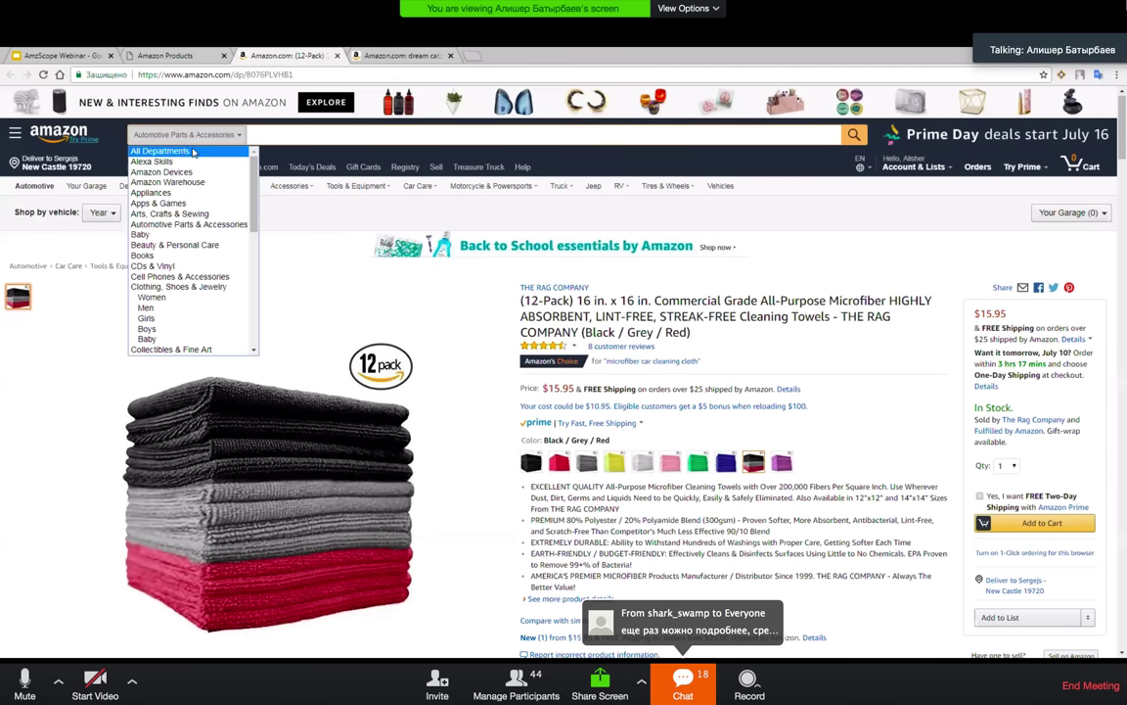
click(157, 151)
key(ctrl+v)
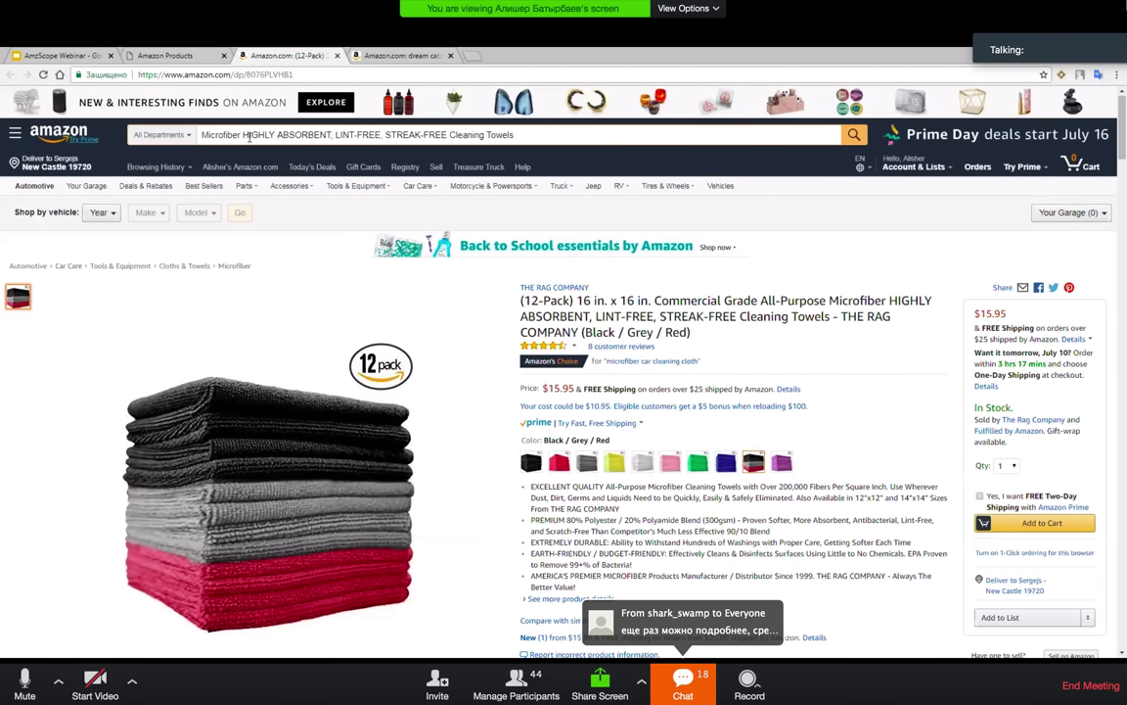
Step: Shorten the query to "Microfiber Cleaning Towels" and search Amazon with the matching suggestion
drag(239, 135, 454, 138)
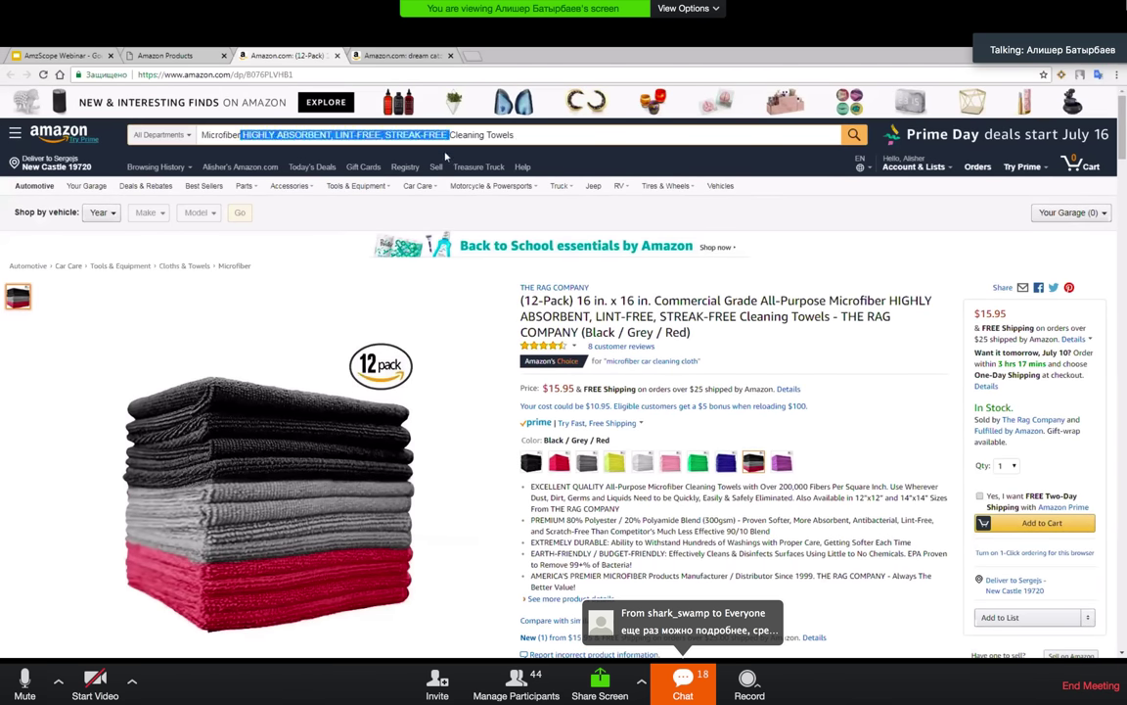
key(BackSpace)
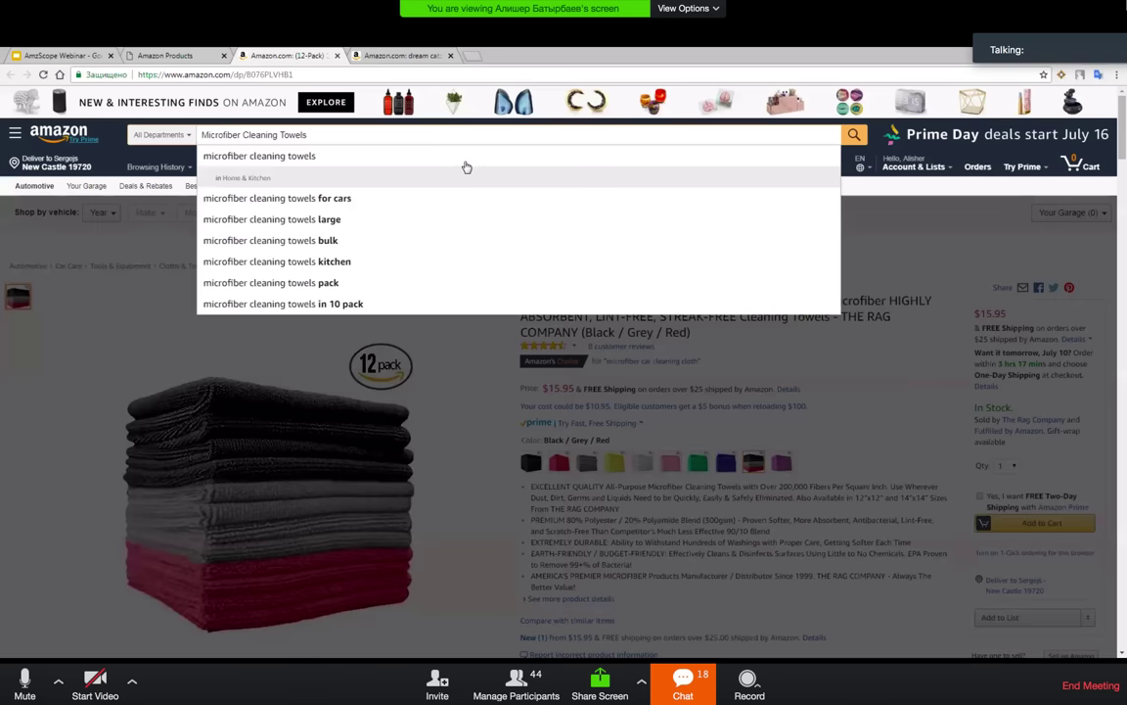
click(458, 162)
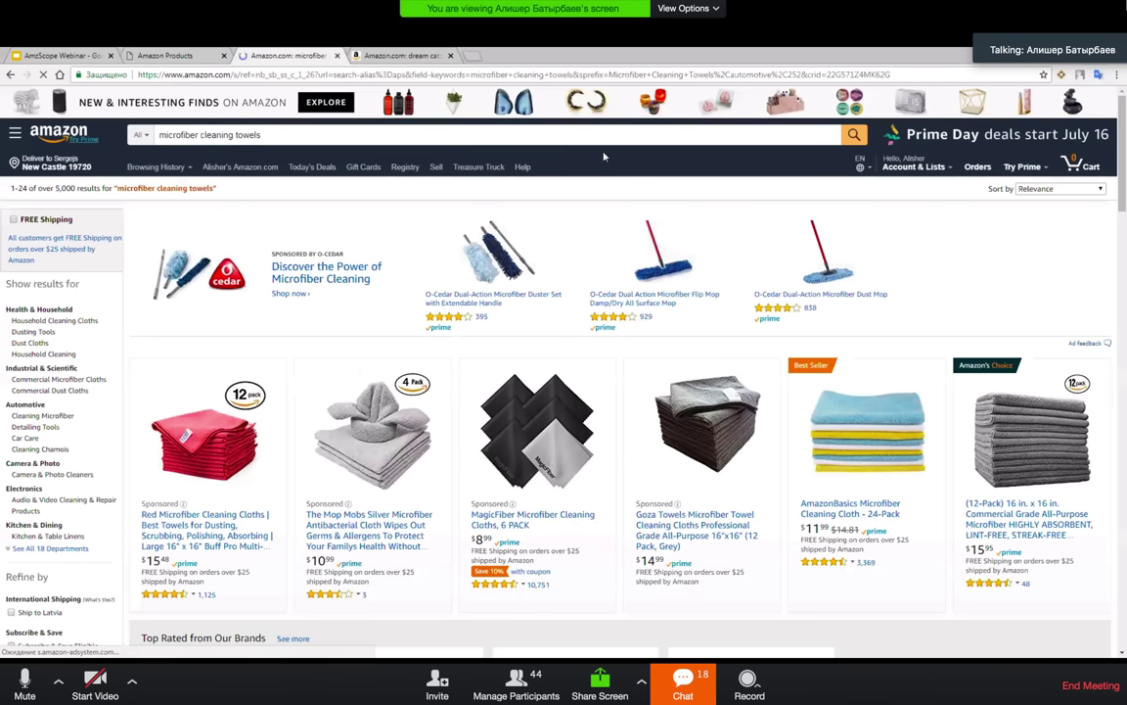
Step: Run the AMZScope Chrome extension on the microfiber cleaning towels results and reposition its window
click(274, 135)
click(1063, 76)
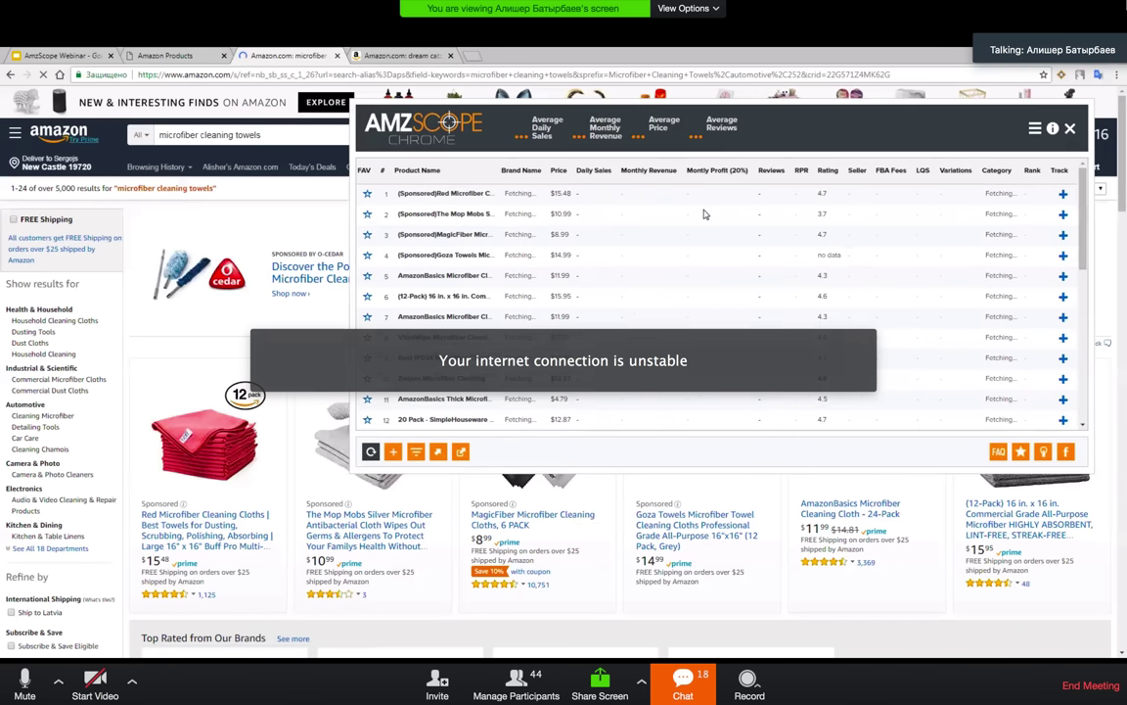
drag(734, 223, 769, 231)
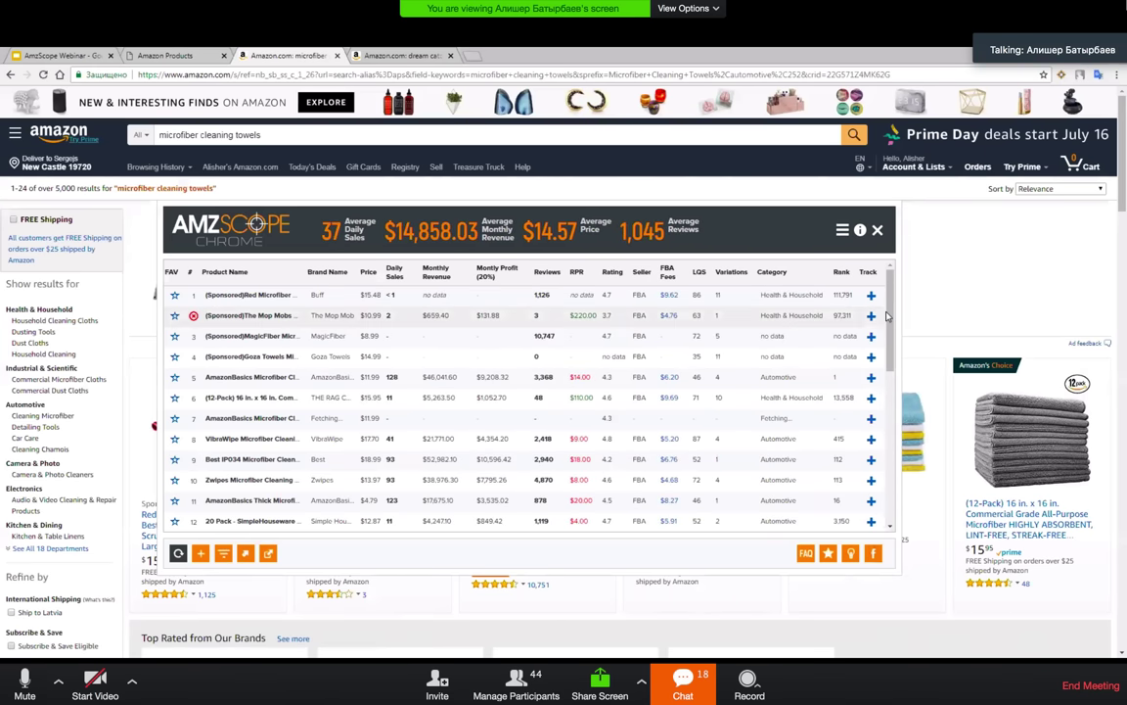
Step: Sort the extension's product table by Daily Sales from highest to lowest and review the competitors' figures
drag(891, 316, 889, 439)
scroll(635, 396, up, 5)
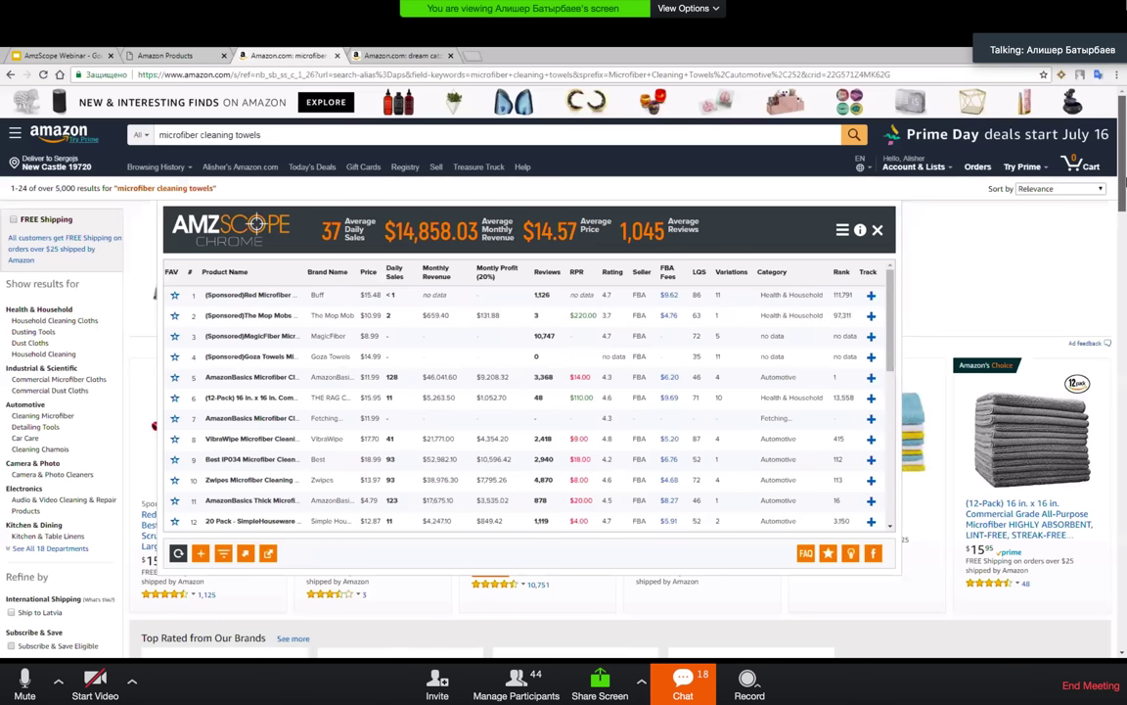
scroll(1115, 185, down, 1)
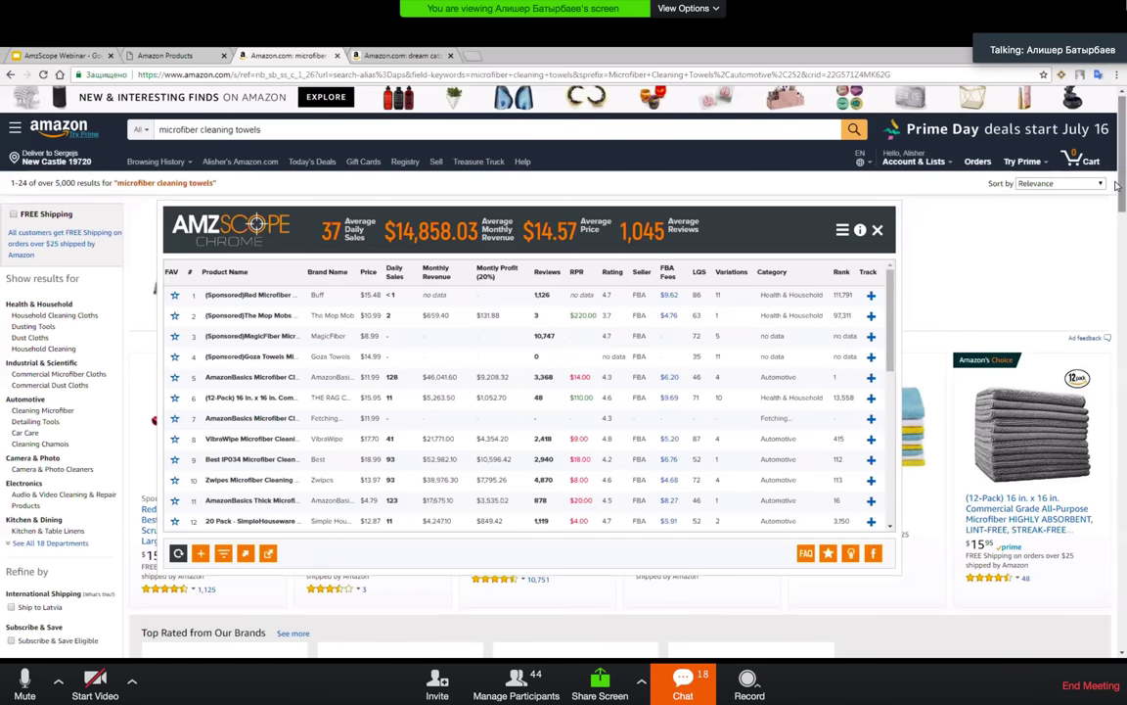
click(403, 272)
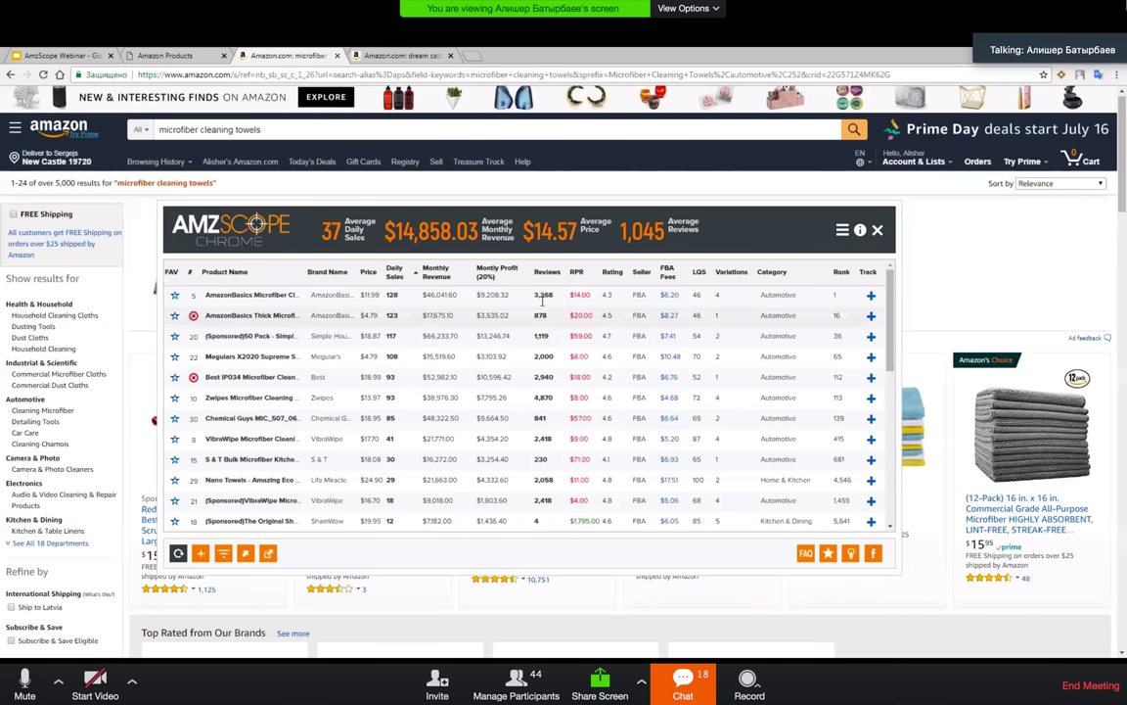
drag(641, 252, 670, 243)
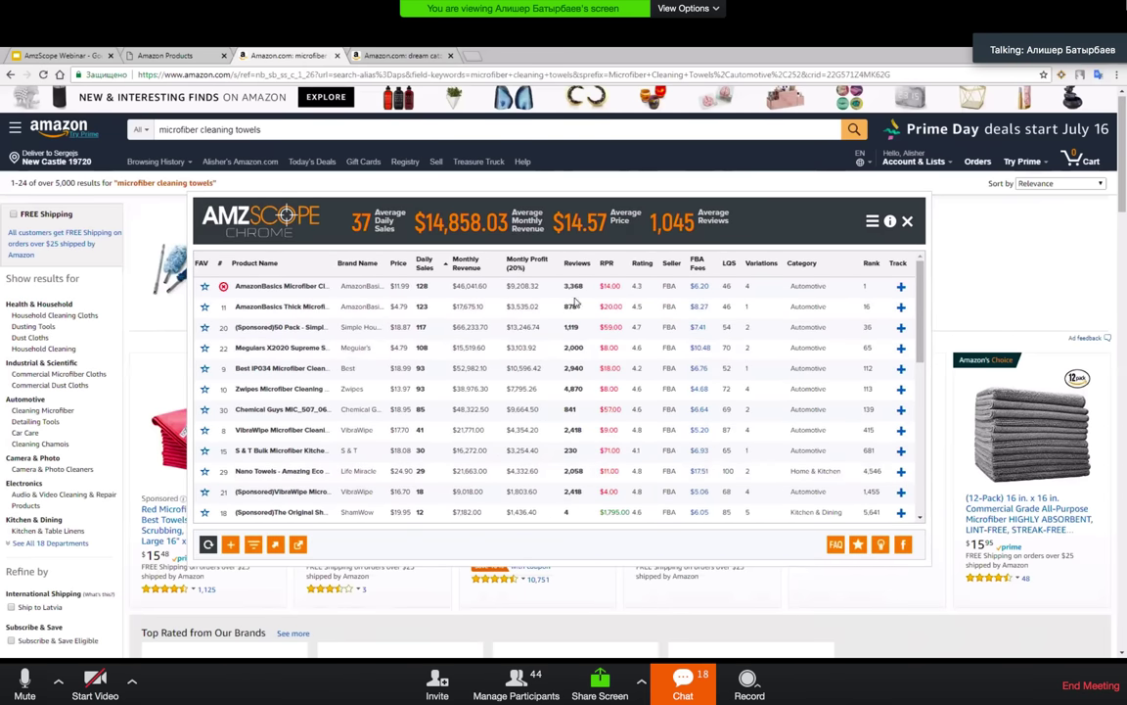
drag(658, 217, 660, 215)
drag(732, 236, 740, 218)
Step: Revisit the product database and Amazon results, and return to the AmzScope Webinar presentation in Google Slides
click(221, 54)
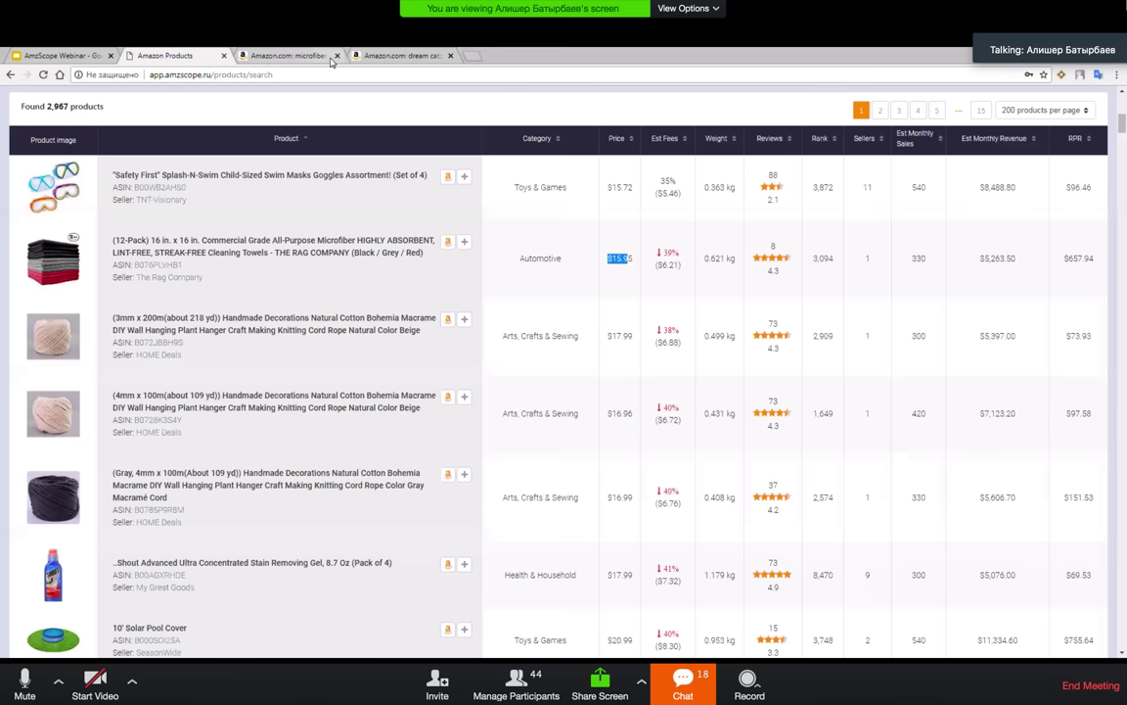
click(279, 54)
click(65, 54)
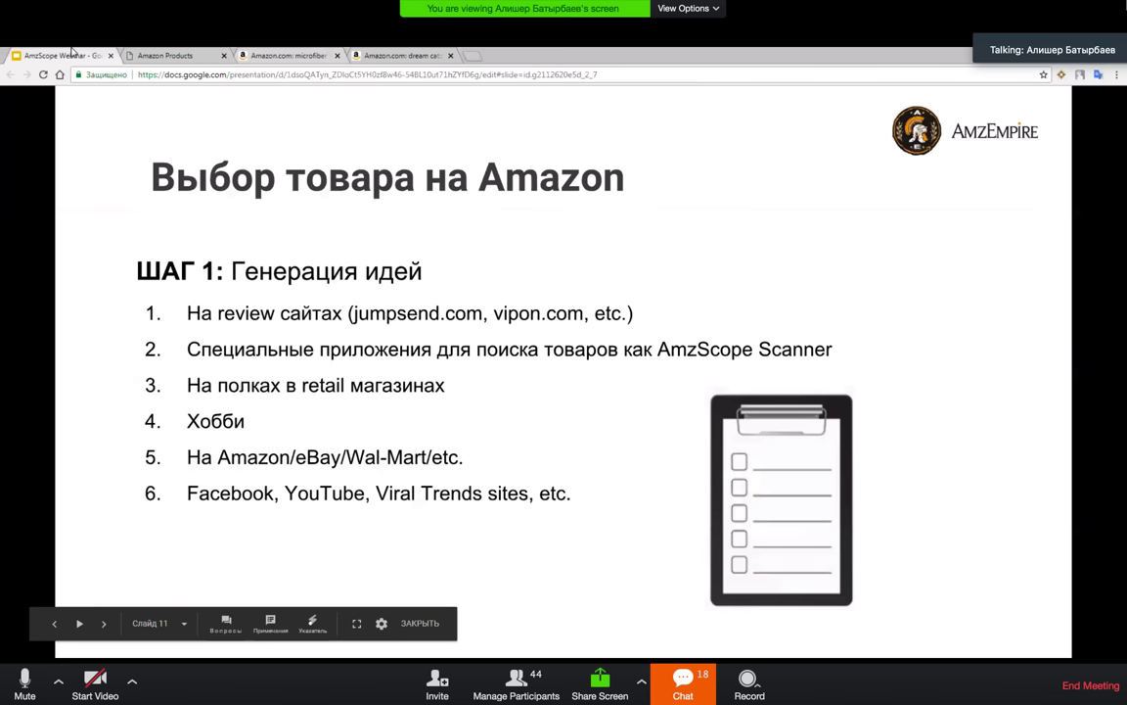
Step: Close the AMZScope window and both open Amazon tabs, and return to the AMZScope product database
click(101, 626)
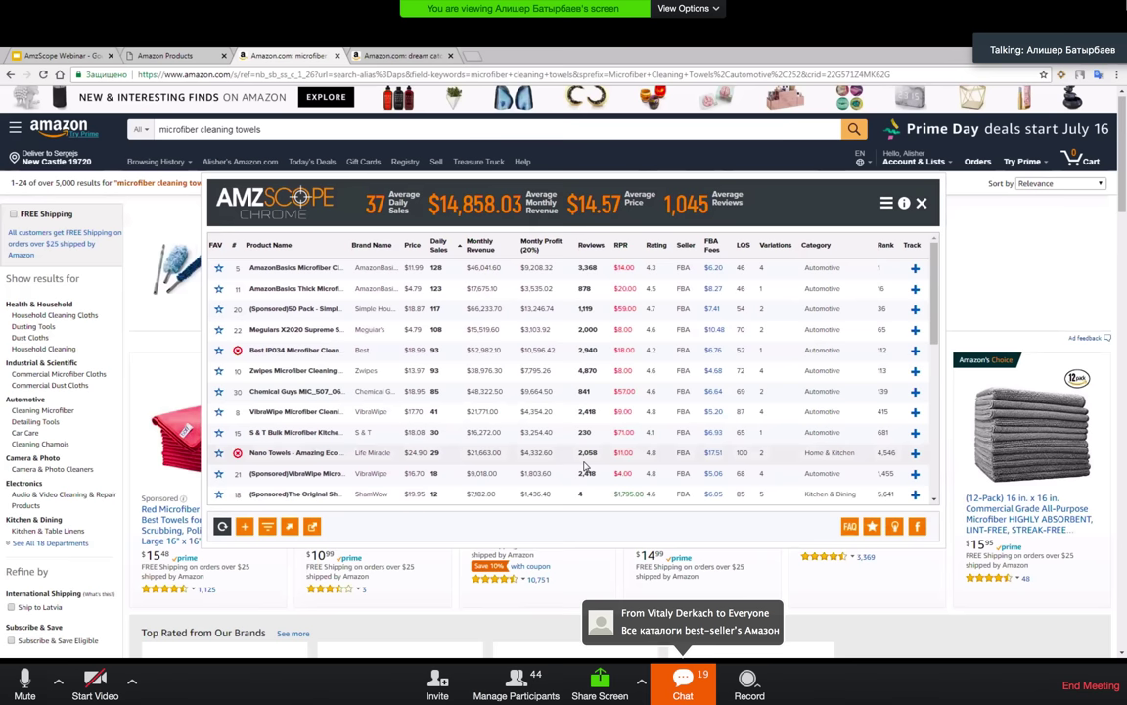
click(921, 203)
key(ctrl+shift+Tab)
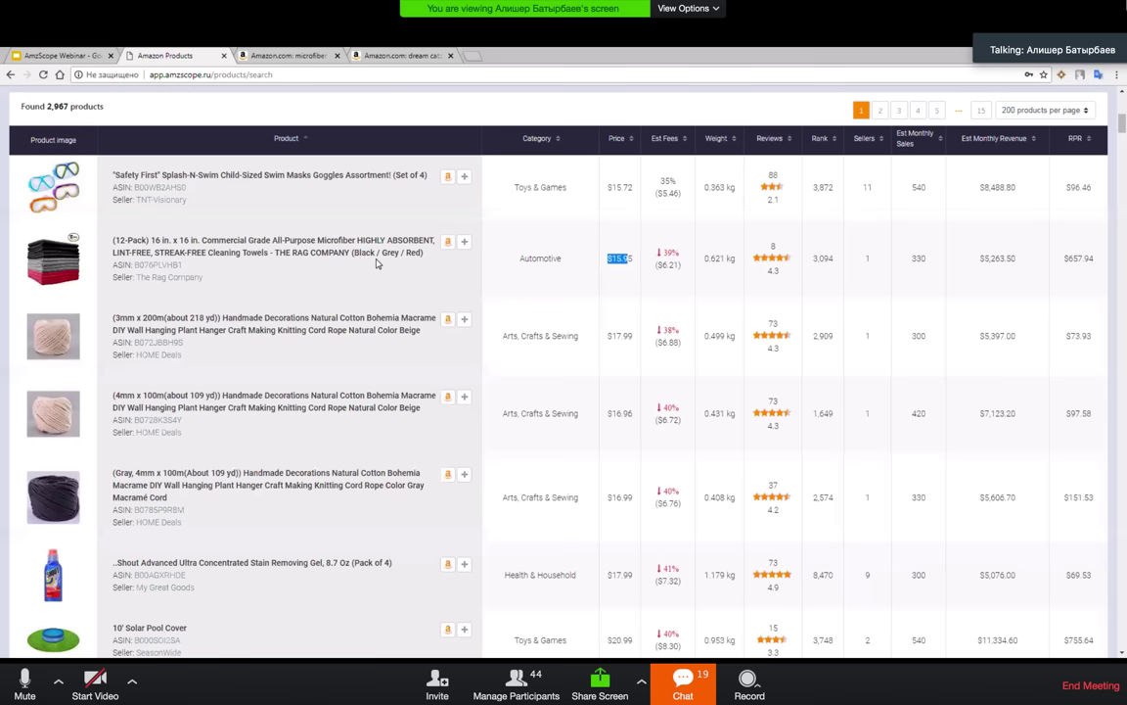
click(337, 56)
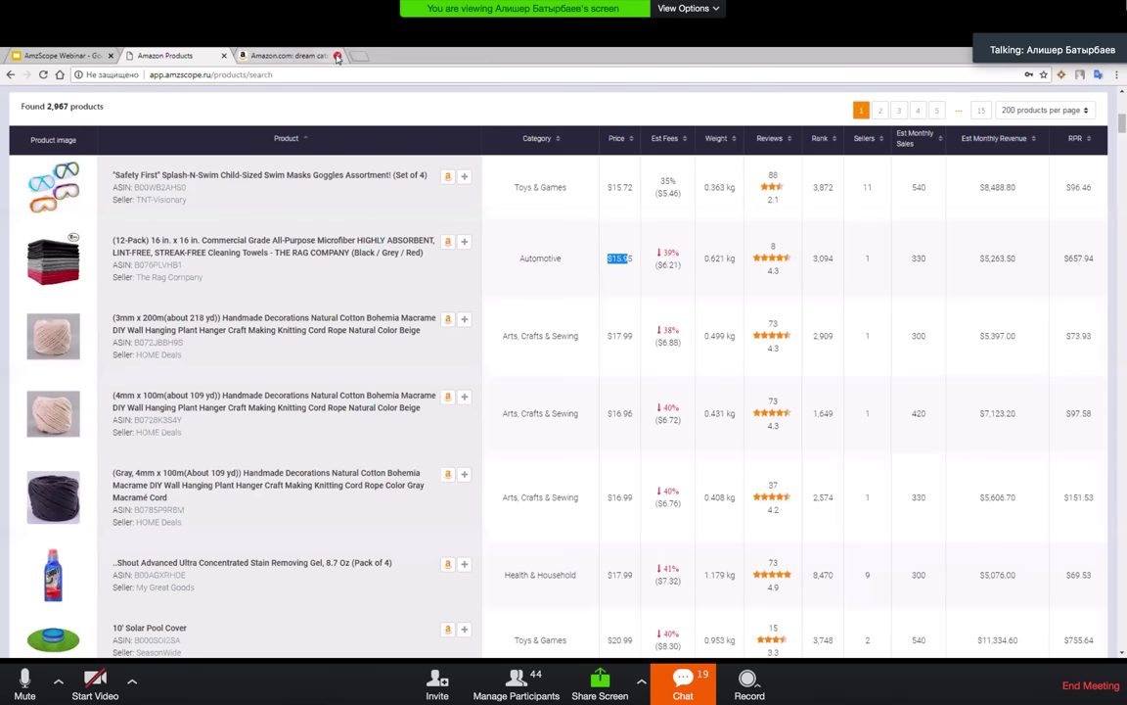
click(336, 56)
click(536, 284)
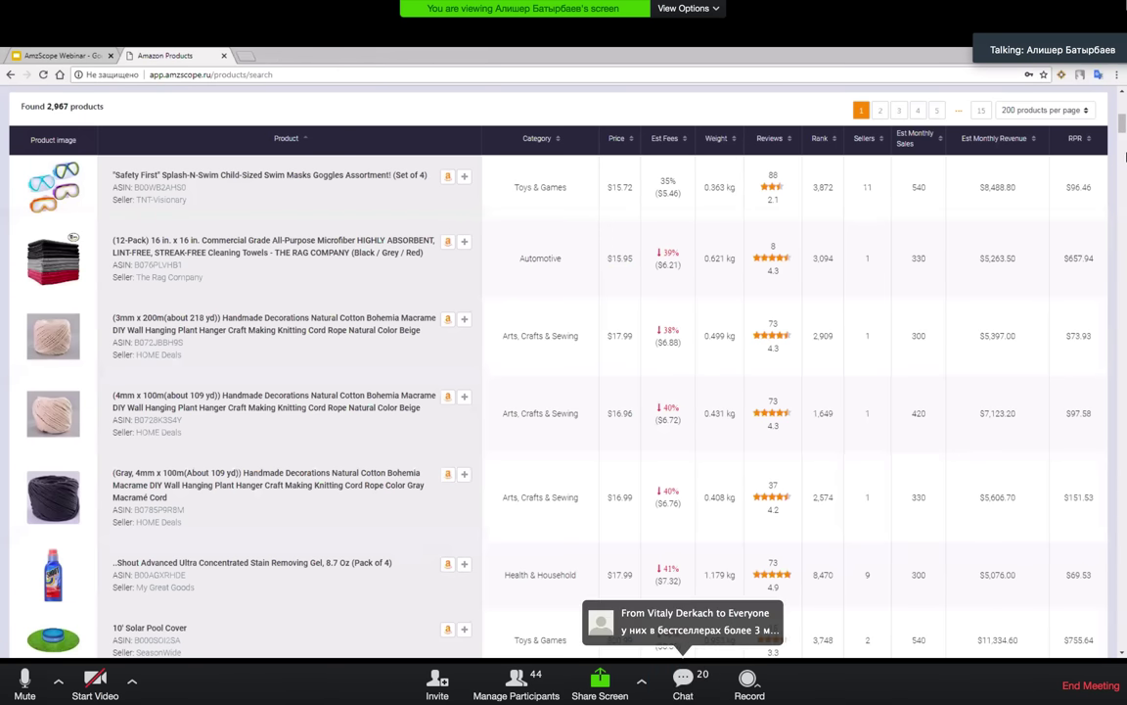
Step: Open the 3mm x 200m macrame cord's Amazon page from the database and check its figures with the AMZScope extension
scroll(194, 251, down, 2)
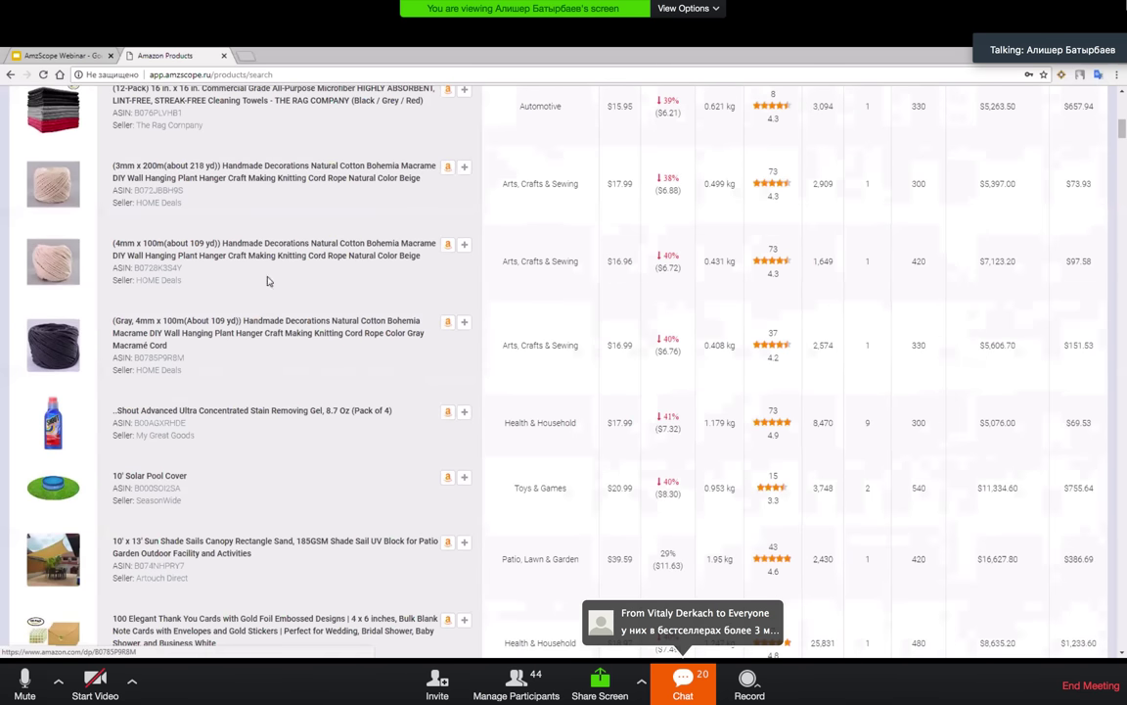
scroll(288, 273, up, 1)
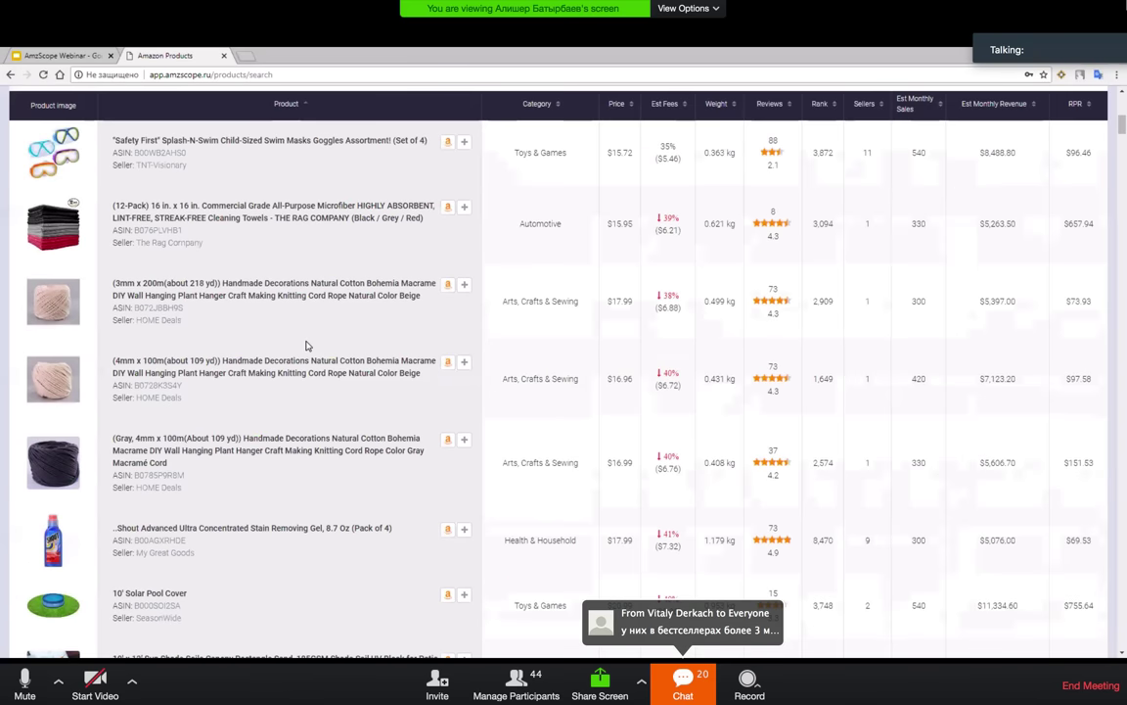
click(286, 305)
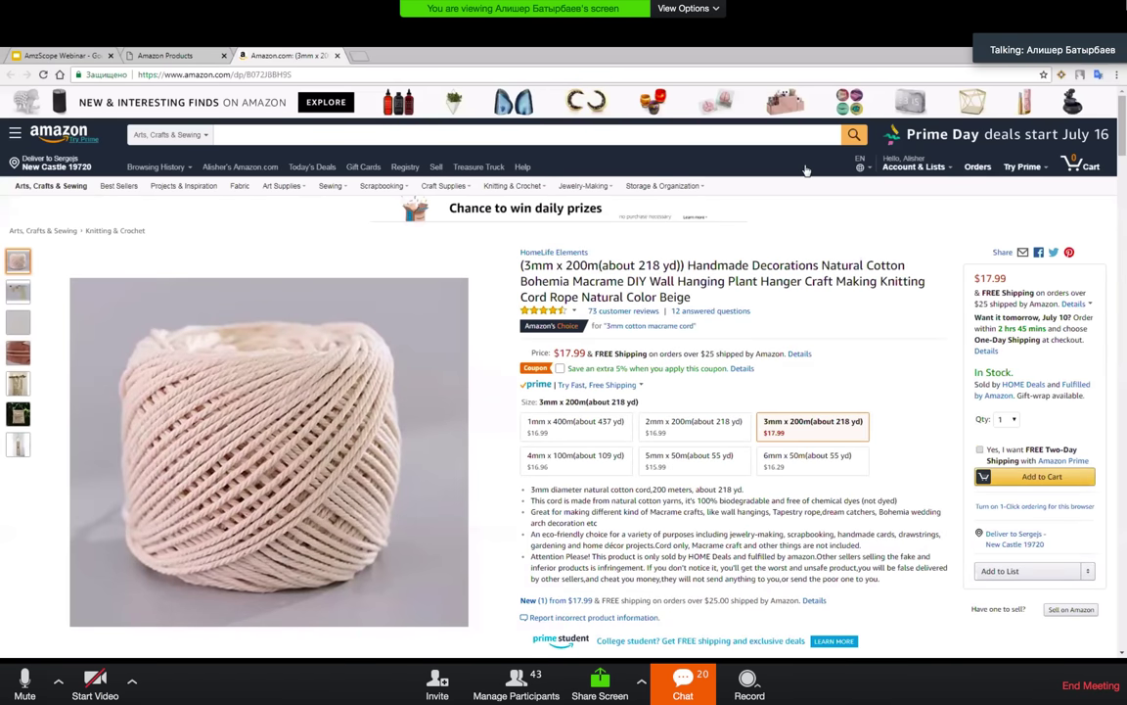
click(1062, 74)
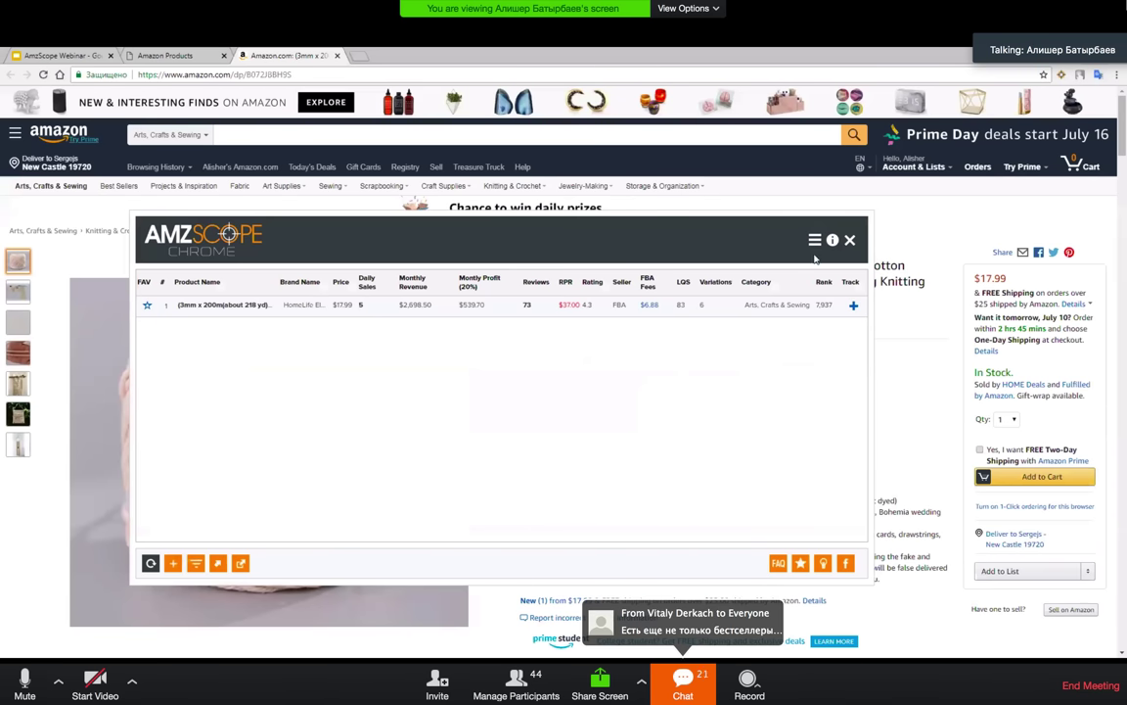
click(764, 214)
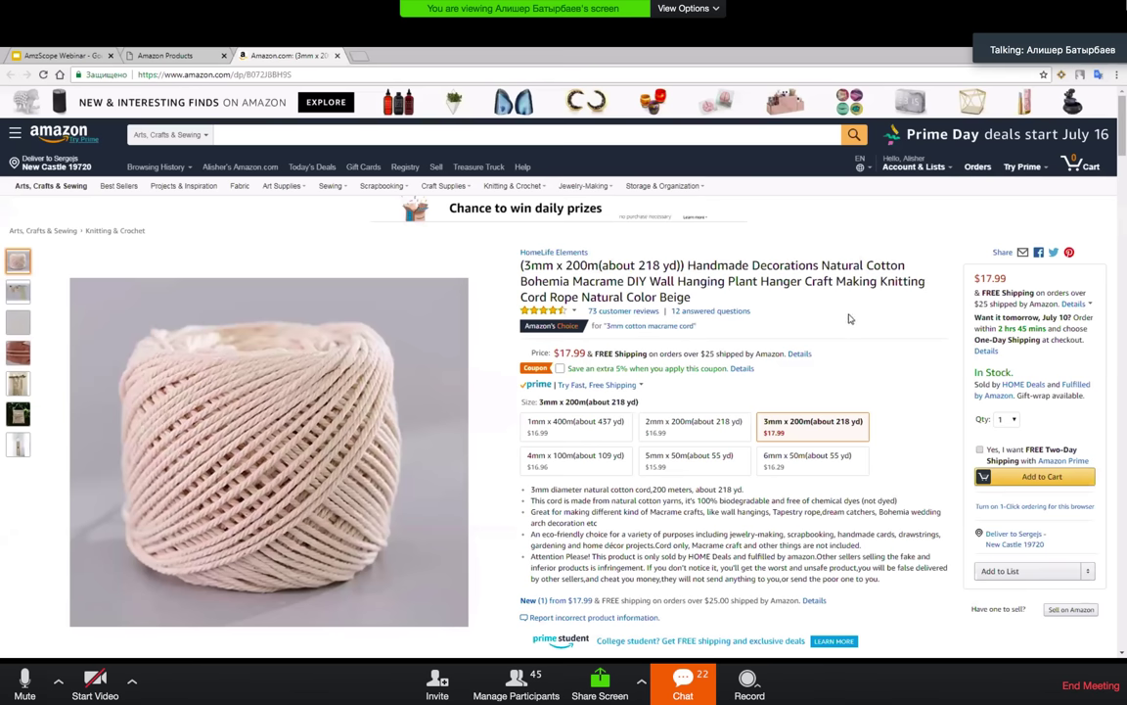
Step: Copy "Knitting Cord Rope" from the product title and search Amazon for it in All Departments
drag(880, 281, 580, 297)
key(ctrl+c)
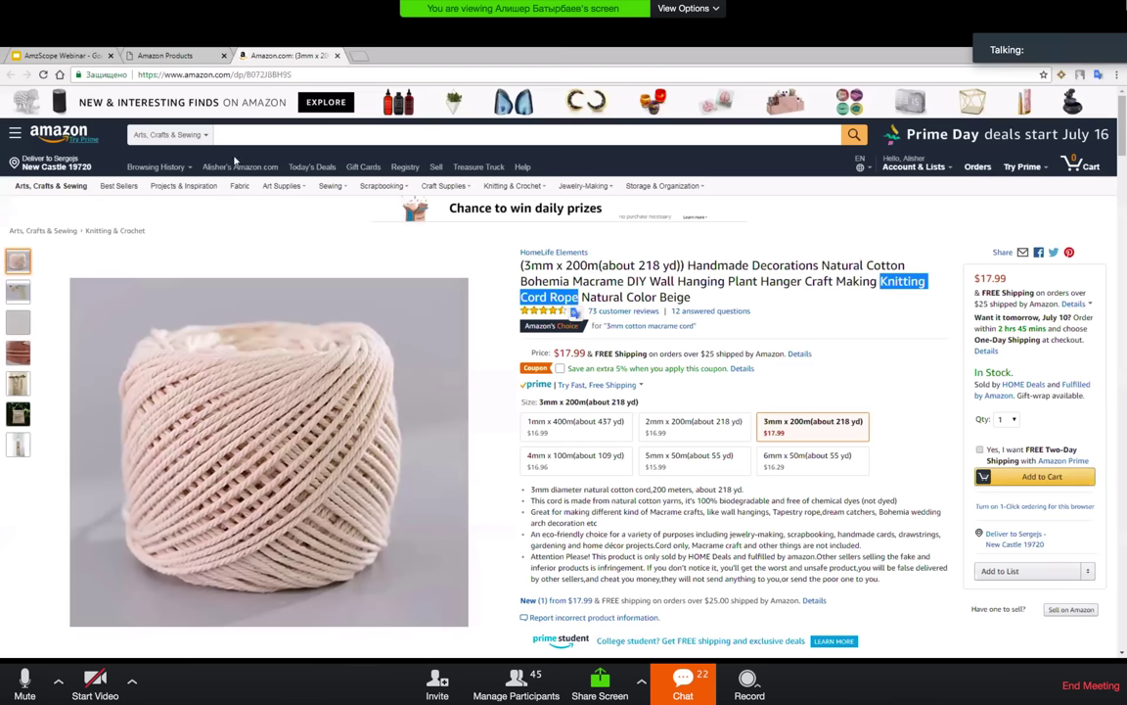
click(138, 135)
click(157, 134)
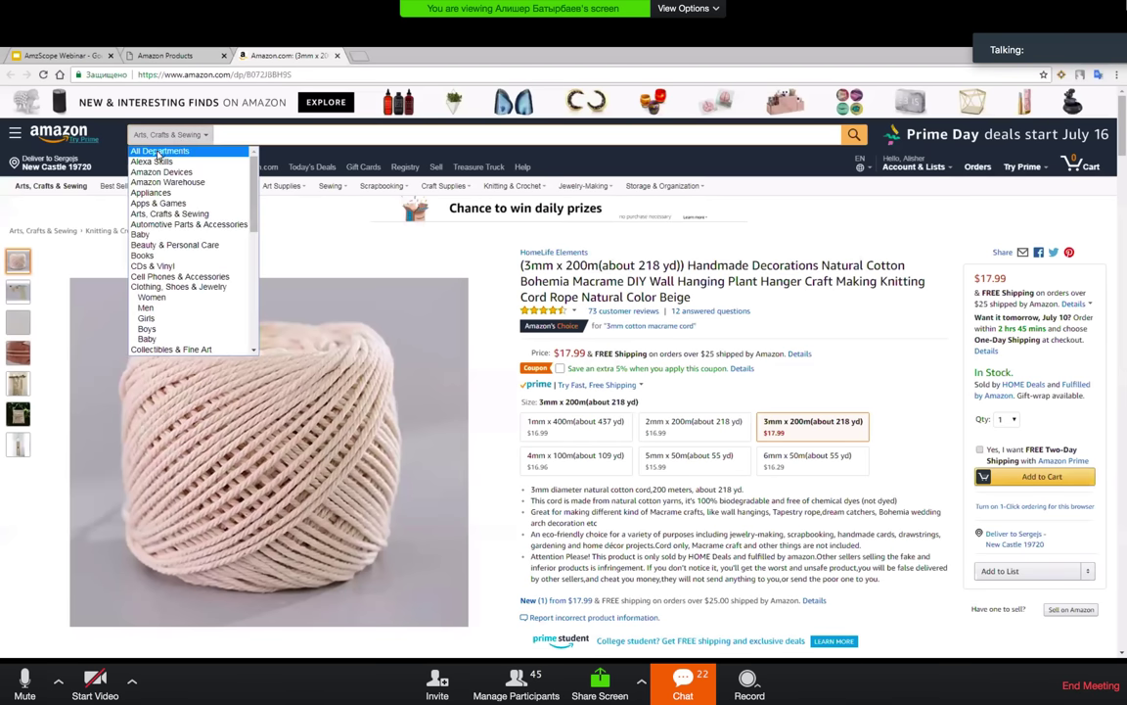
click(156, 149)
click(728, 135)
key(ctrl+v)
key(Return)
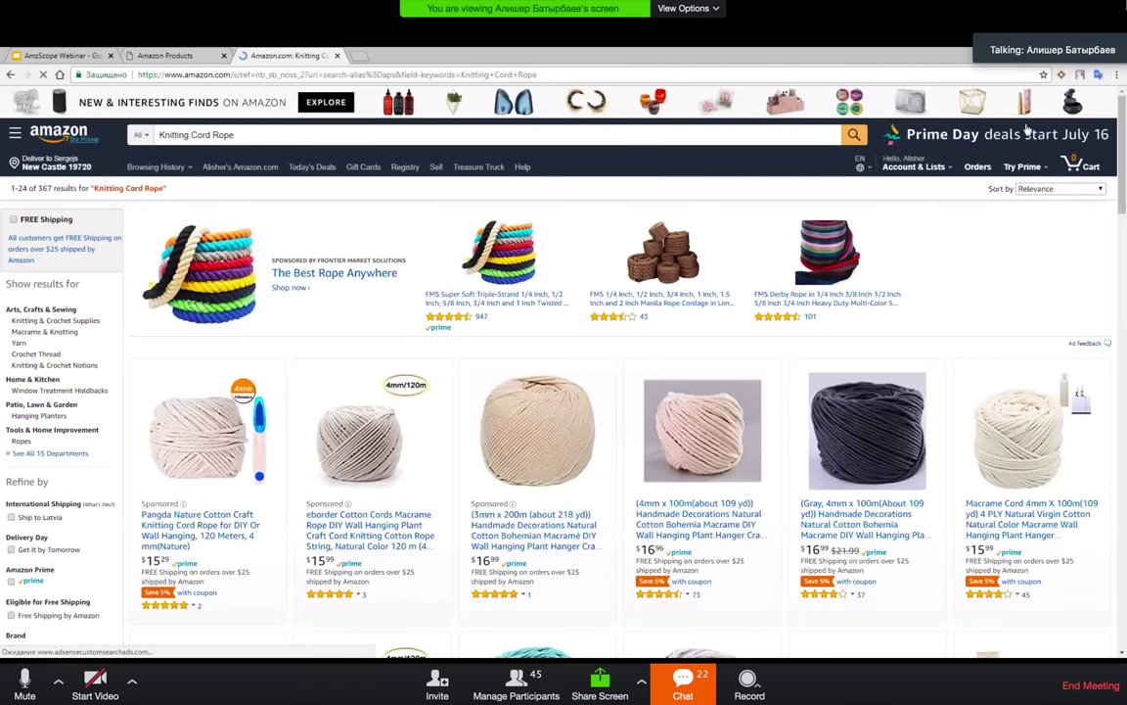
Step: Load the Knitting Cord Rope results into the AMZScope extension and review the competitors' sales, revenue and reviews
scroll(1126, 286, down, 10)
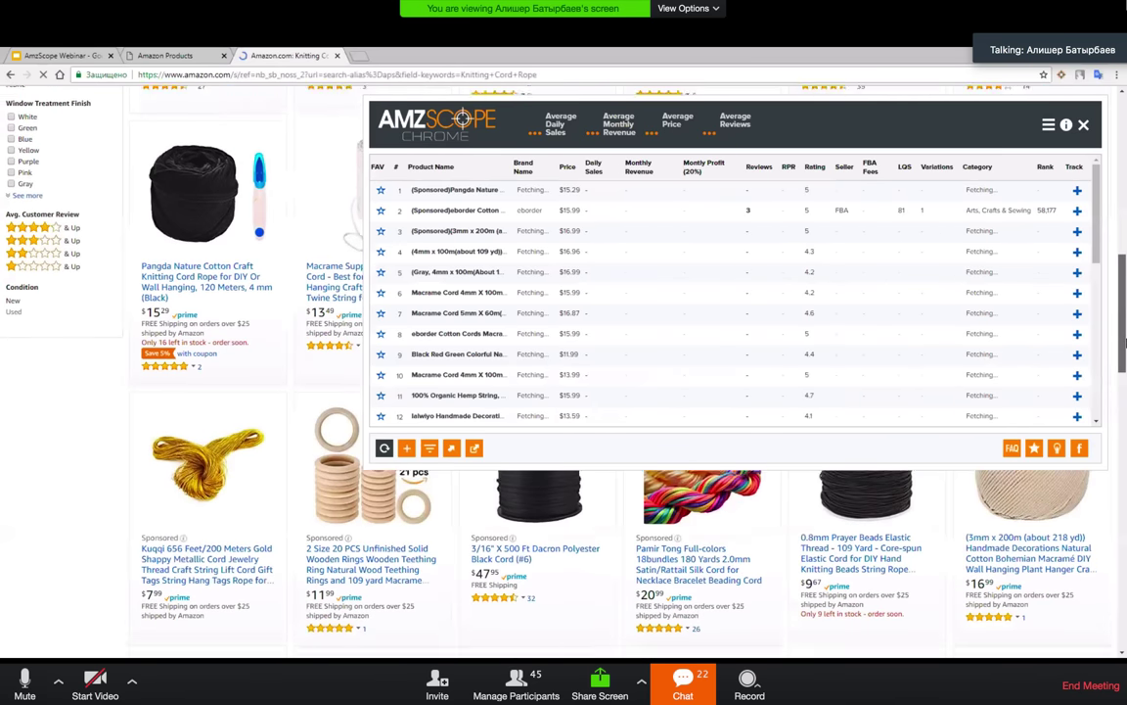
scroll(1125, 284, up, 1)
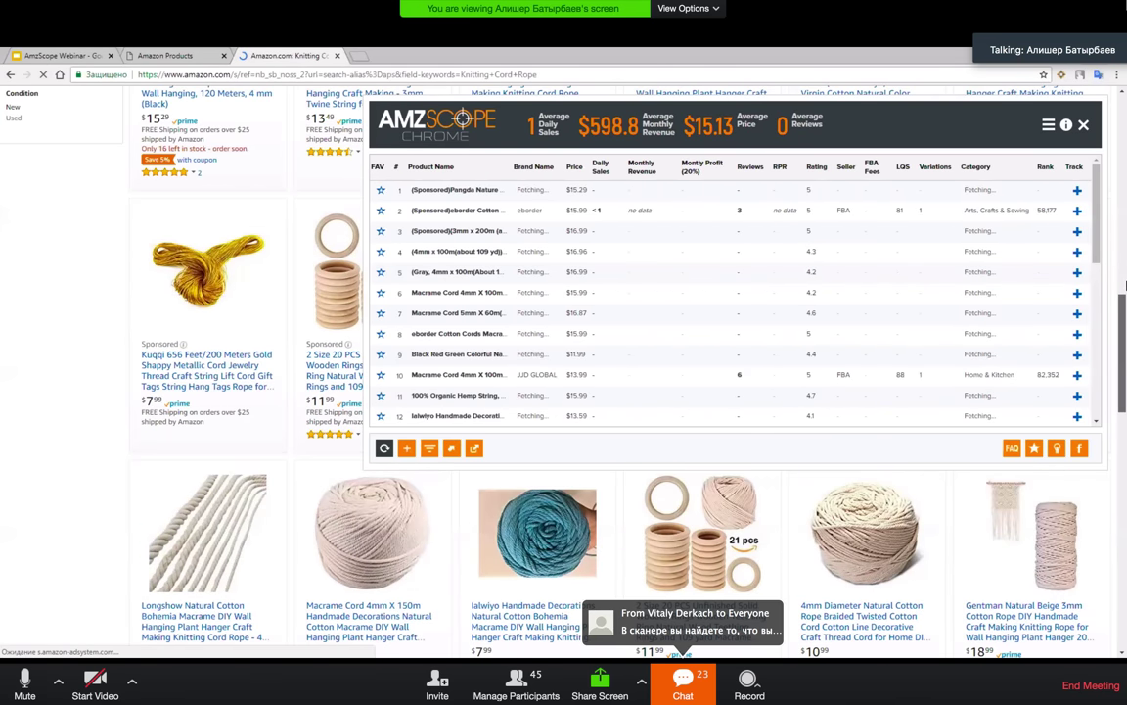
scroll(1125, 286, up, 10)
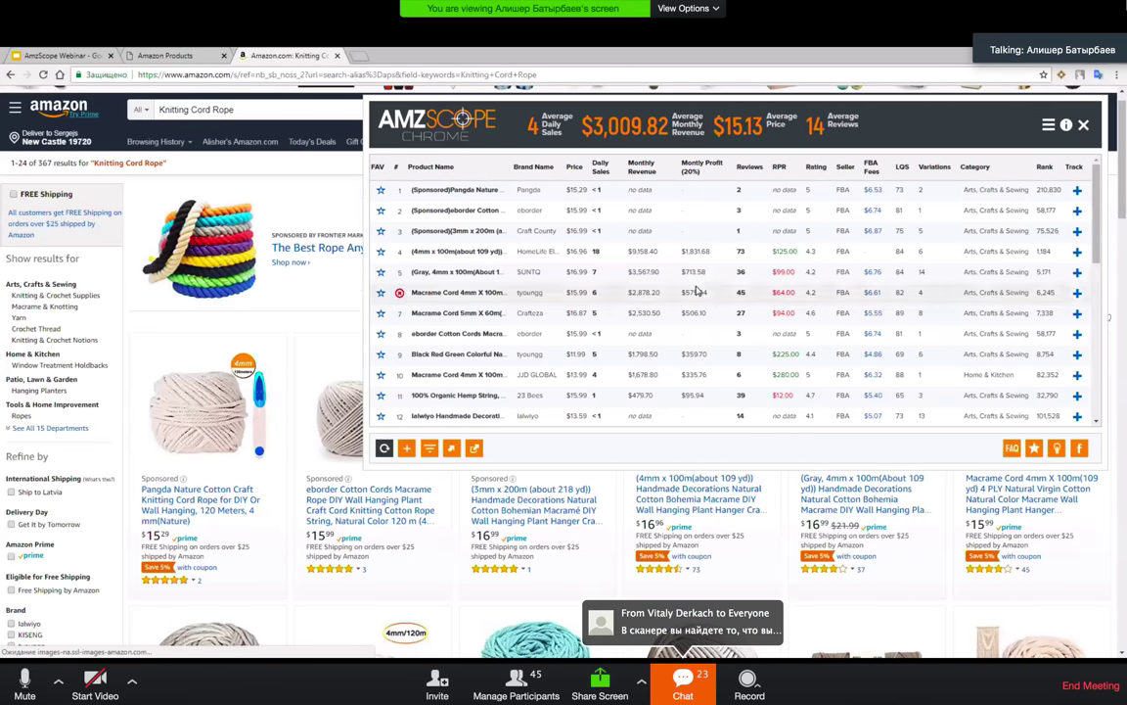
drag(1100, 243, 1104, 285)
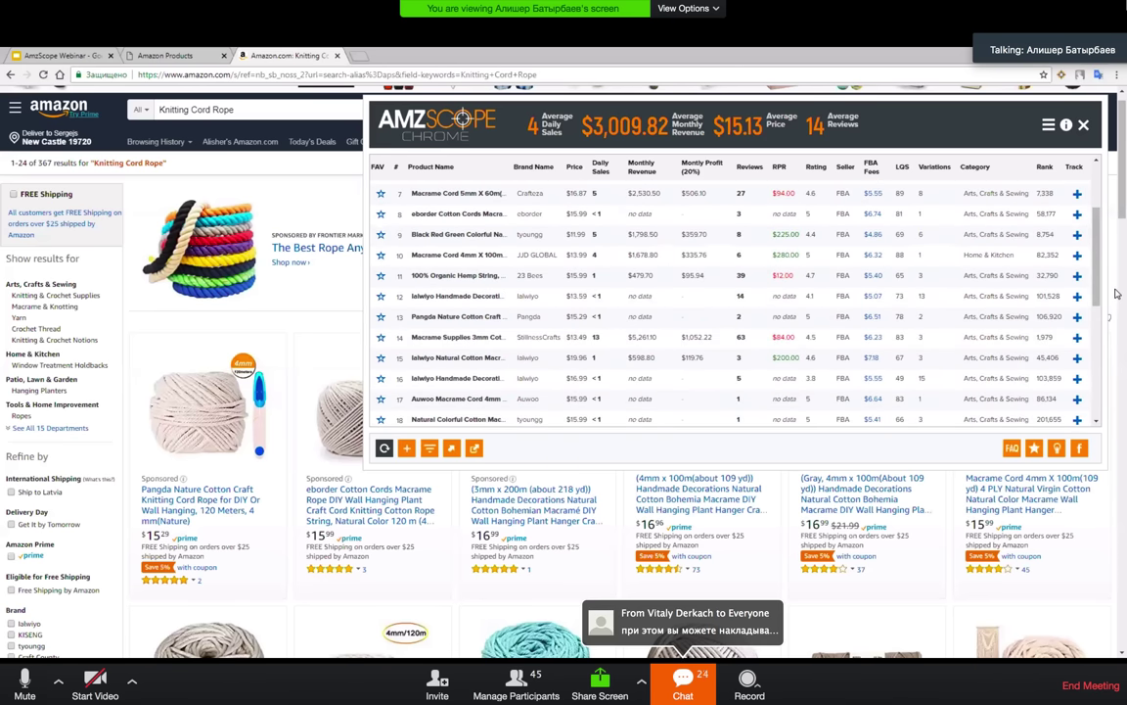
scroll(624, 239, up, 5)
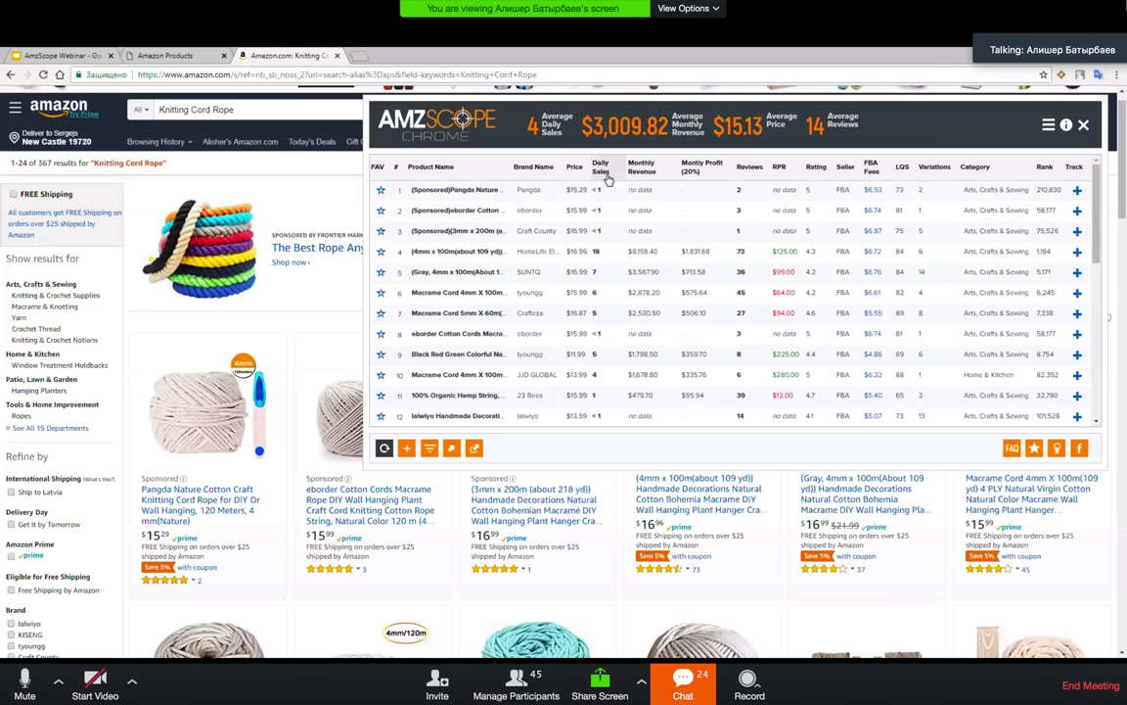
Step: Sort the extension's table by Daily Sales from highest to lowest and inspect the top seller's review count
click(601, 168)
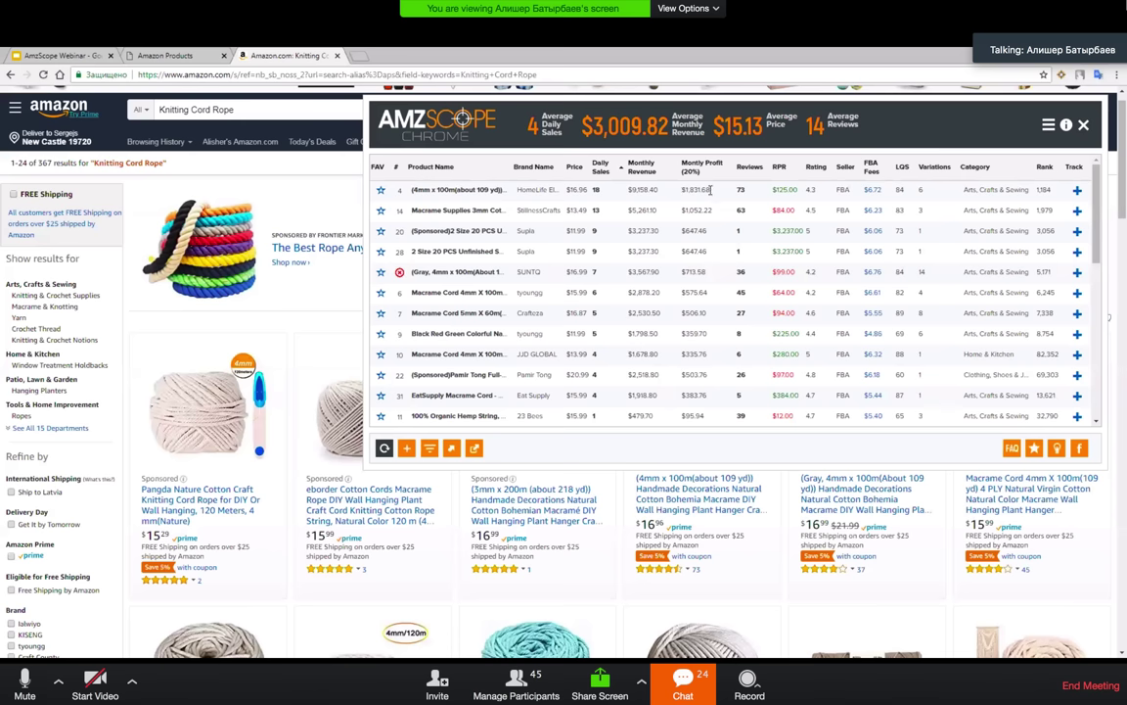
drag(741, 190, 681, 190)
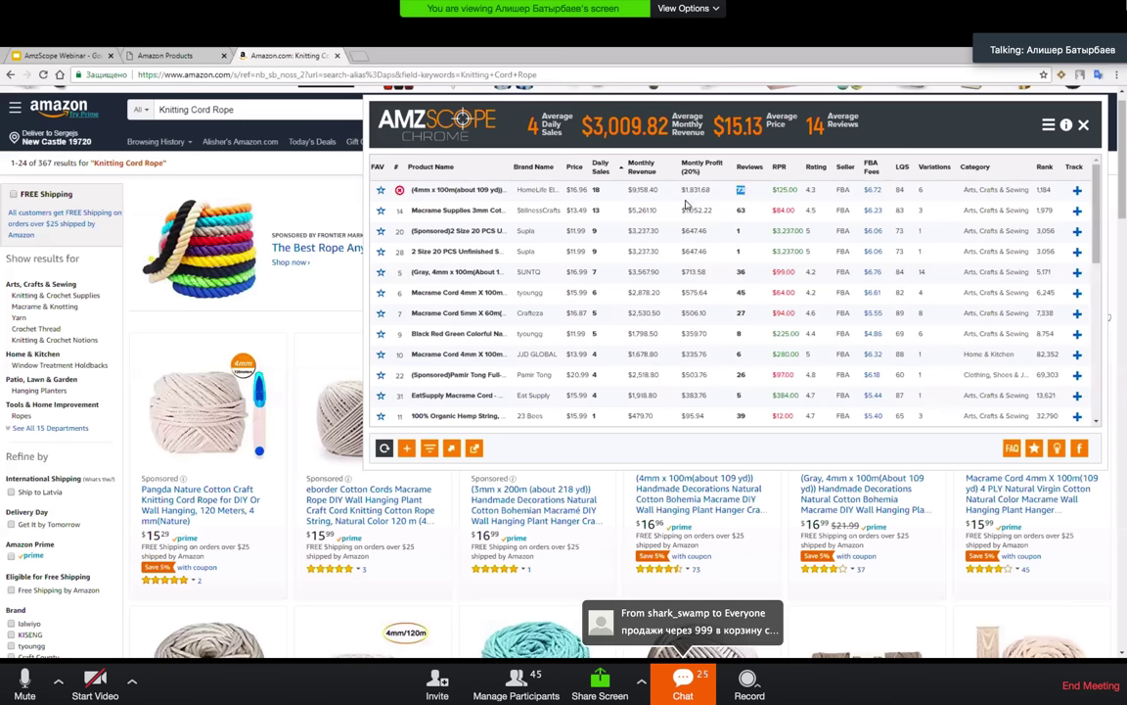
click(537, 235)
Step: Return to the product database and open the Amazon page of the 10' x 13' Sun Shade Sails canopy in a new tab
click(166, 55)
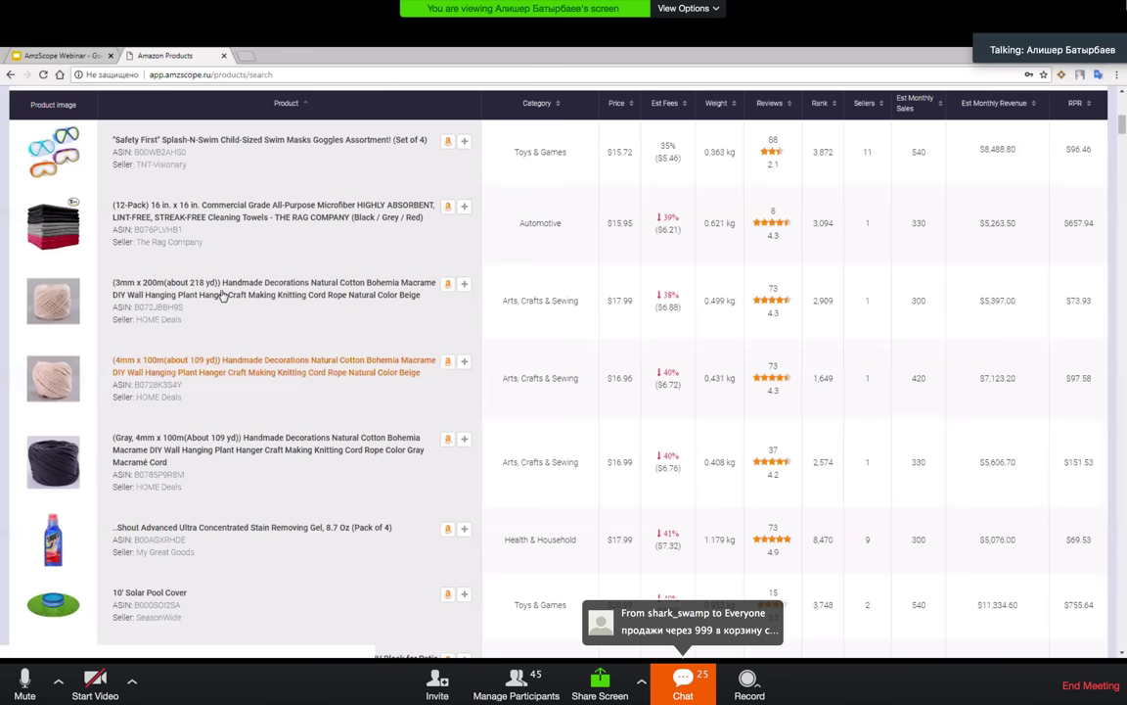
scroll(215, 303, down, 4)
scroll(148, 211, down, 2)
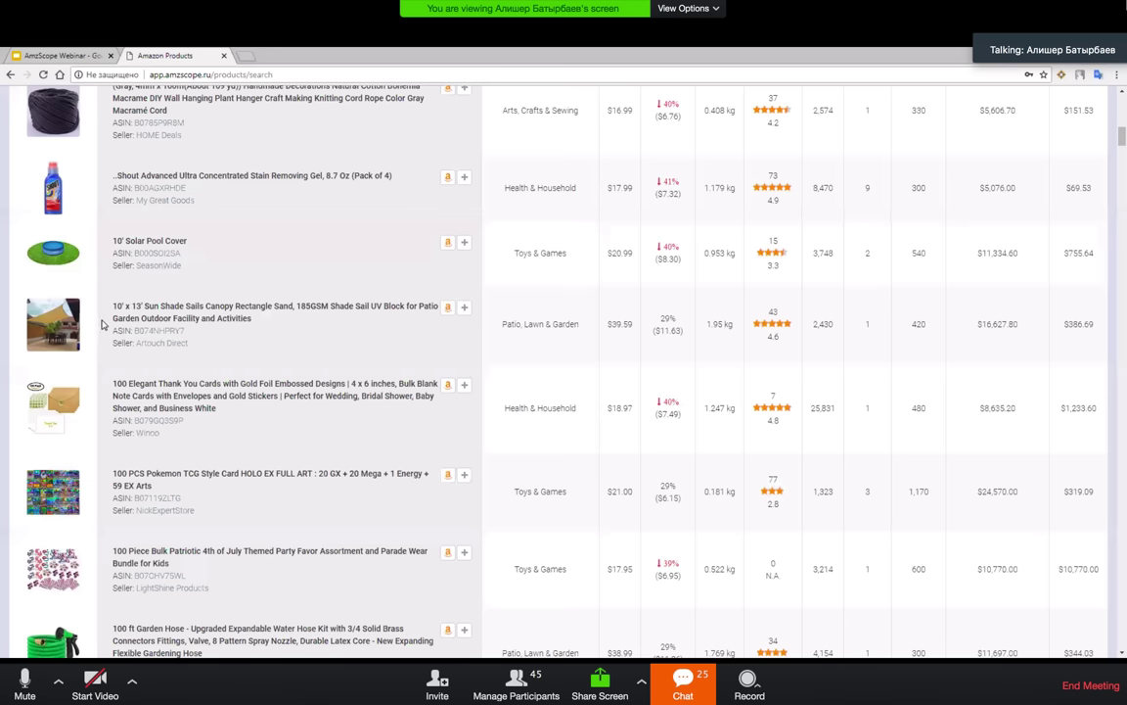
middle_click(220, 322)
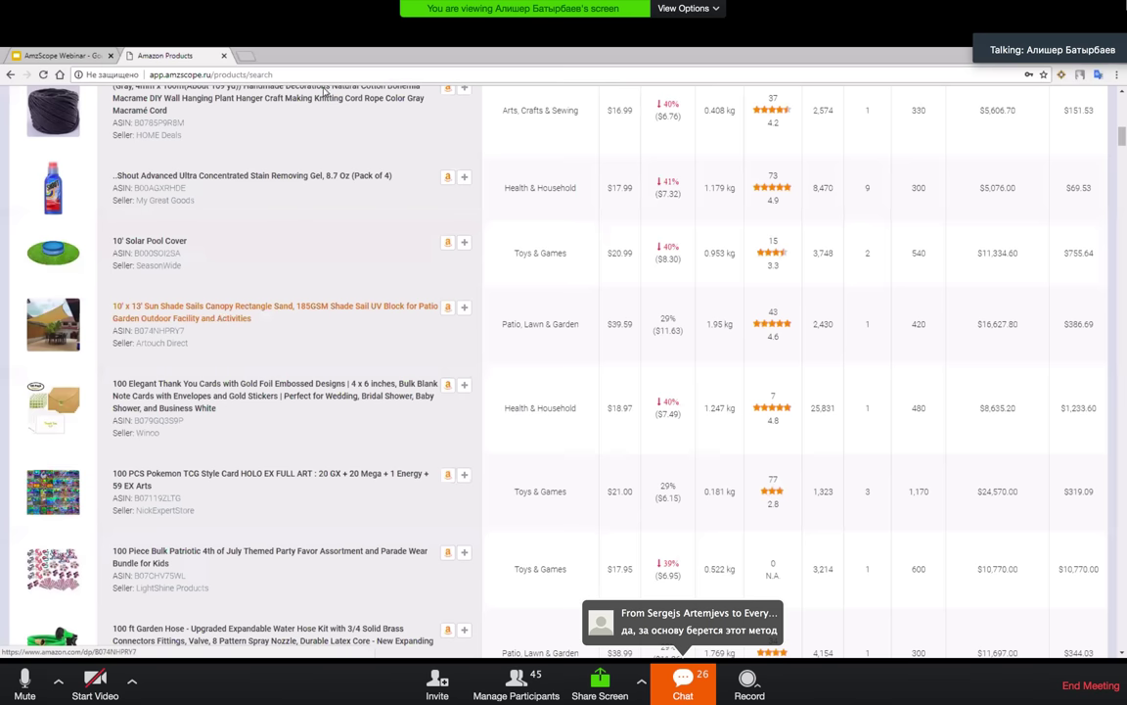
triple_click(617, 325)
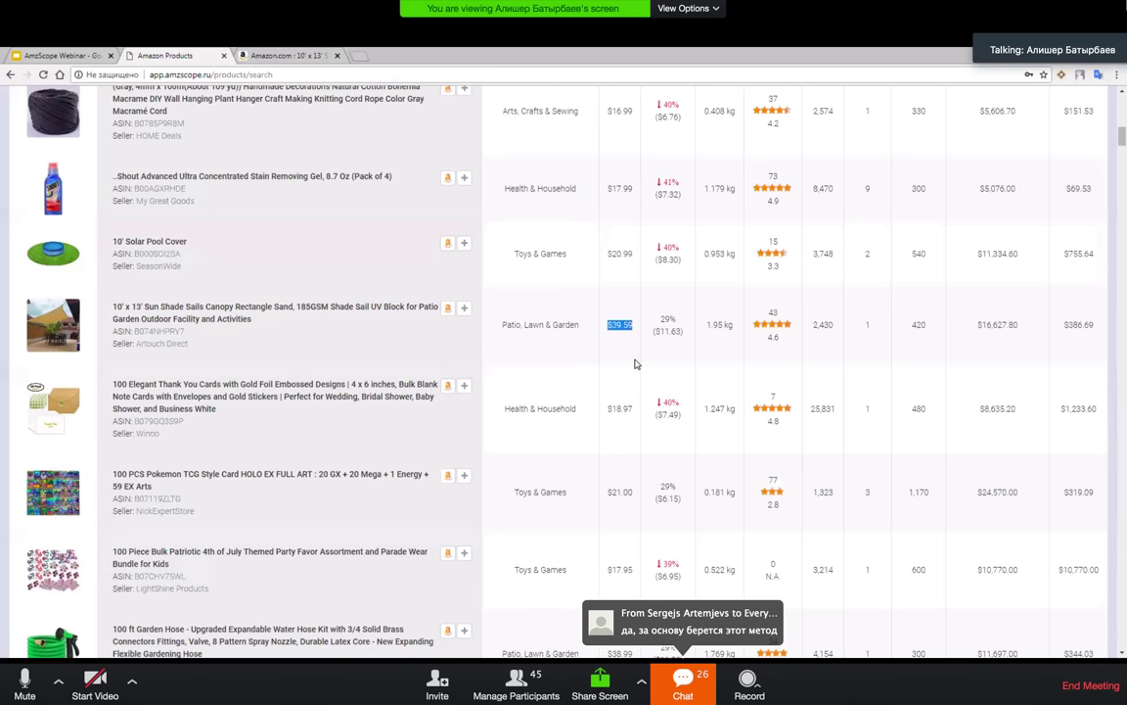
scroll(636, 372, up, 1)
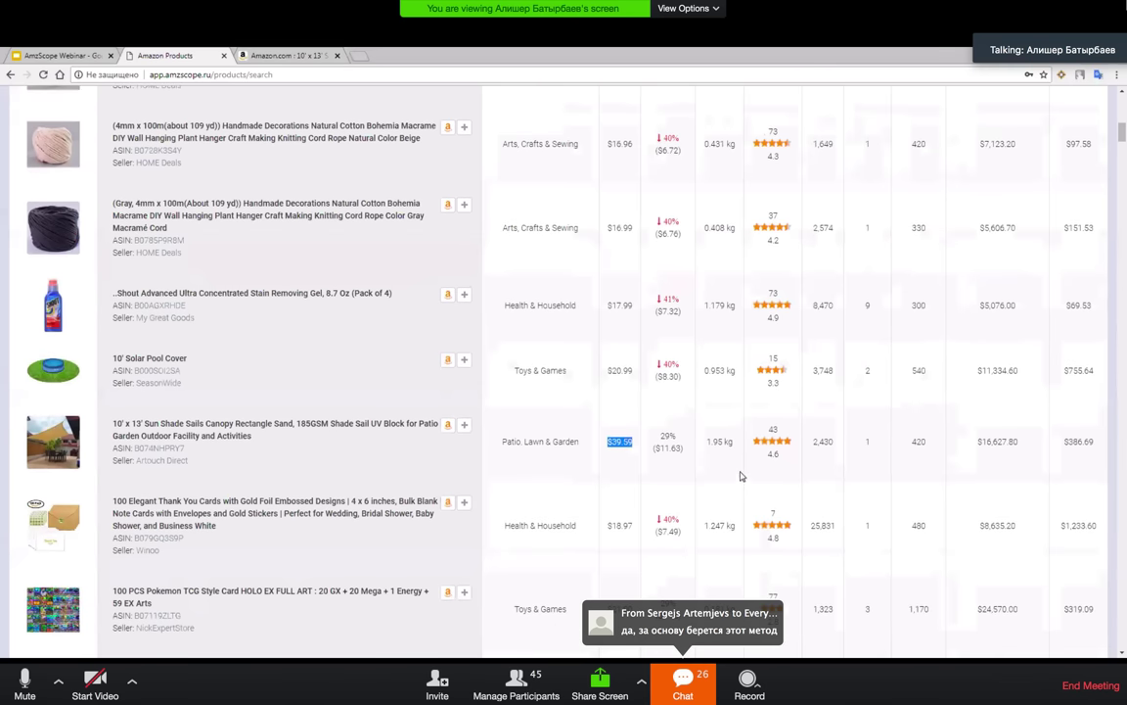
click(226, 440)
click(284, 56)
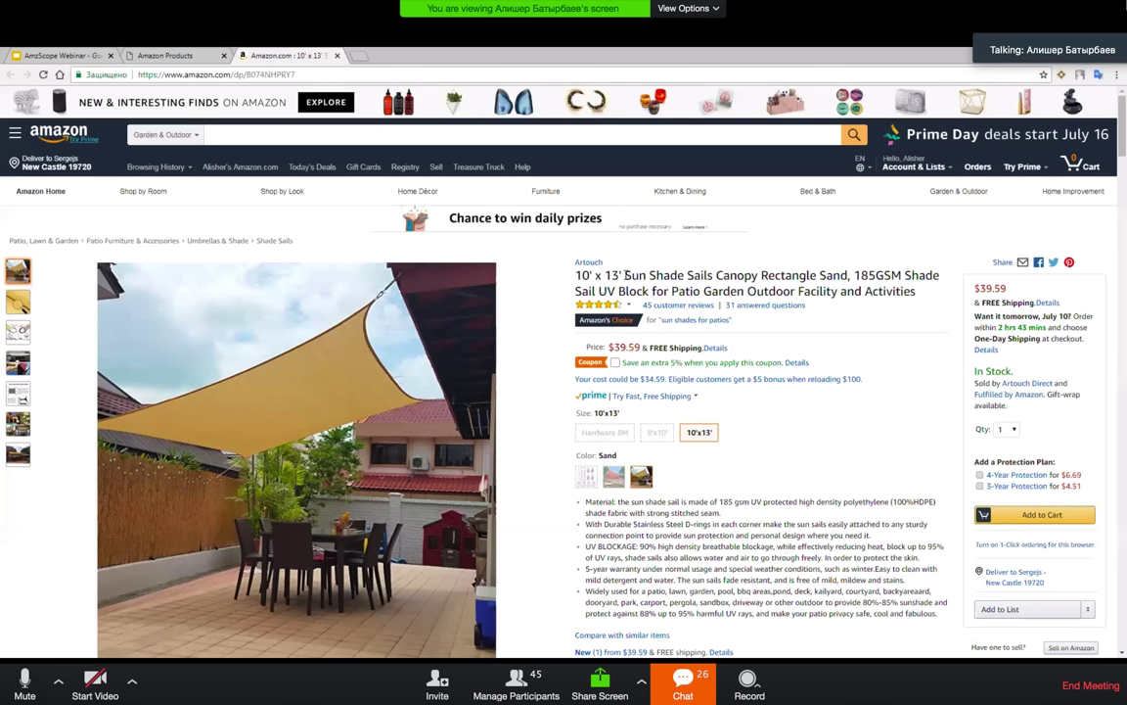
Step: Run the AMZScope extension on the sun shade sail's page and reposition its window
drag(624, 275, 714, 276)
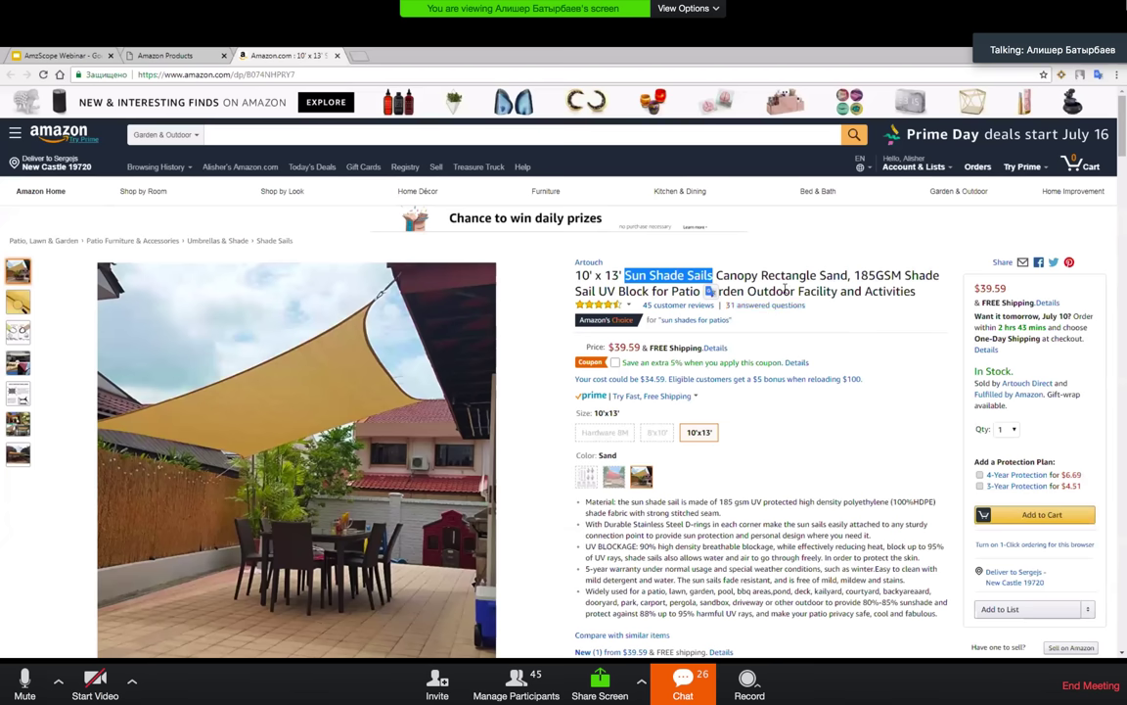
click(785, 288)
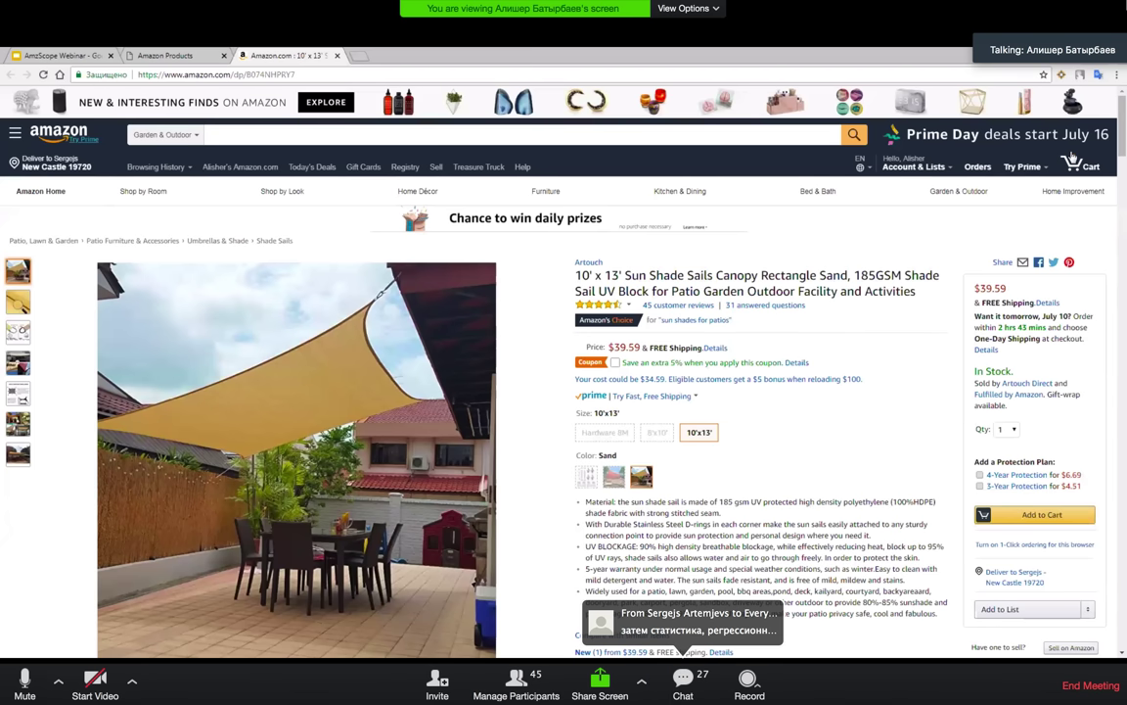
click(1062, 74)
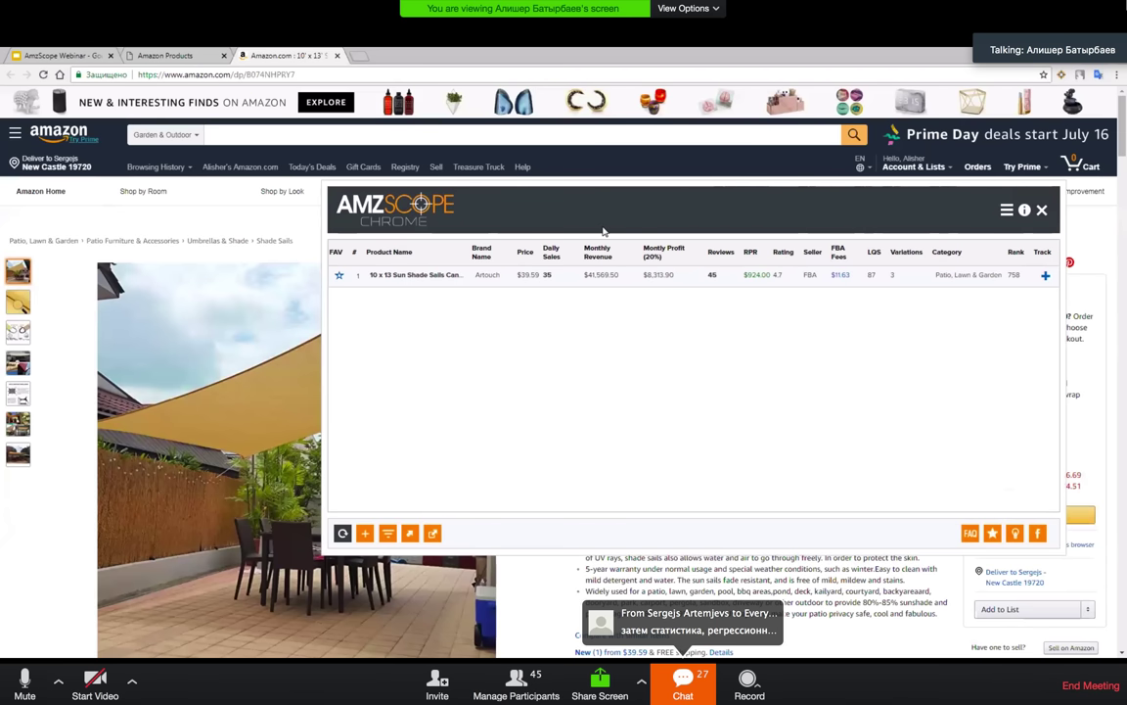
drag(491, 223, 505, 202)
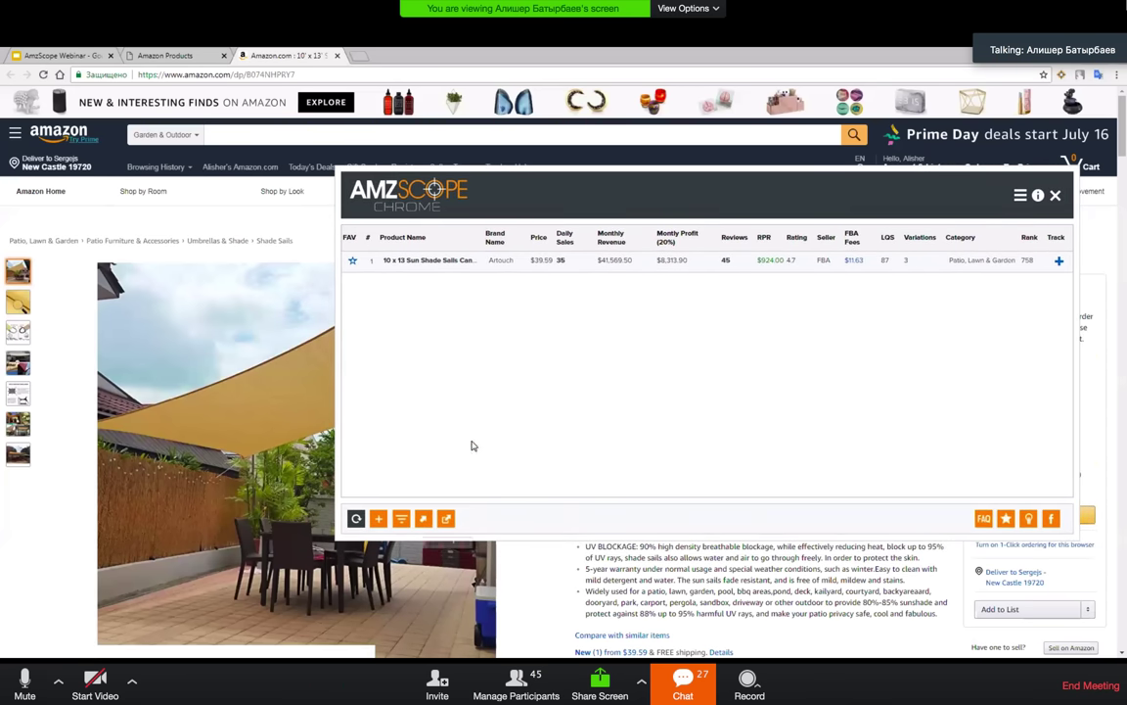
Step: Open Google Trends from the extension, and copy "Sun Shade Sails" from the Amazon product title
click(423, 518)
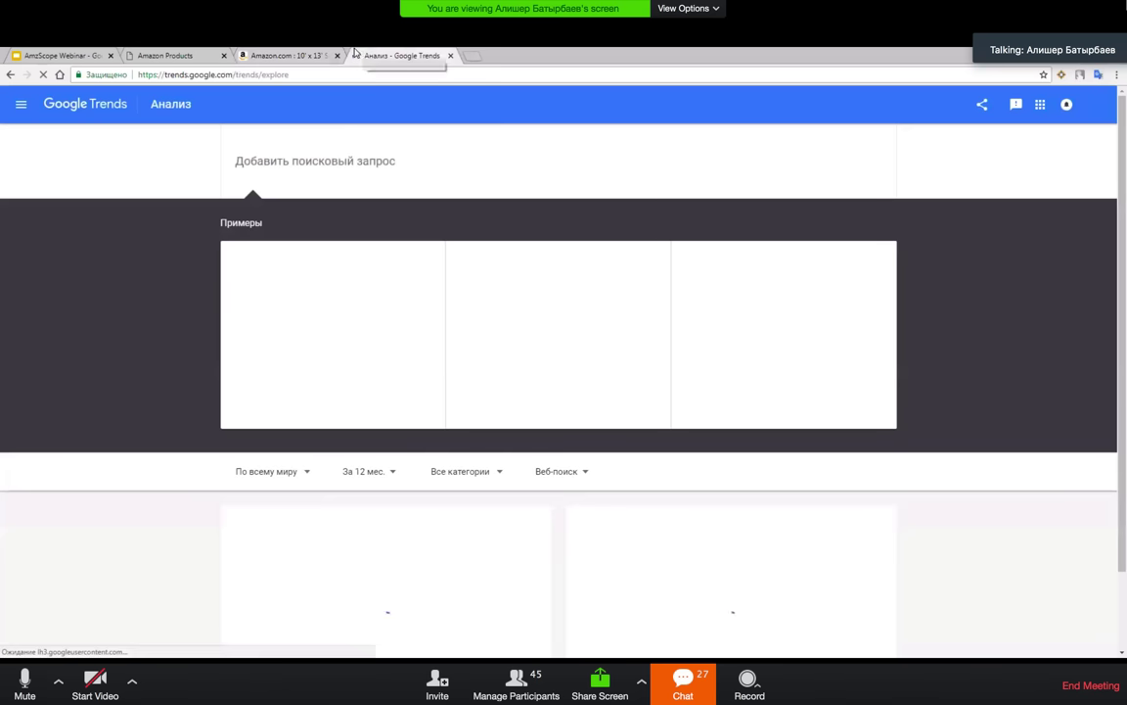
click(286, 55)
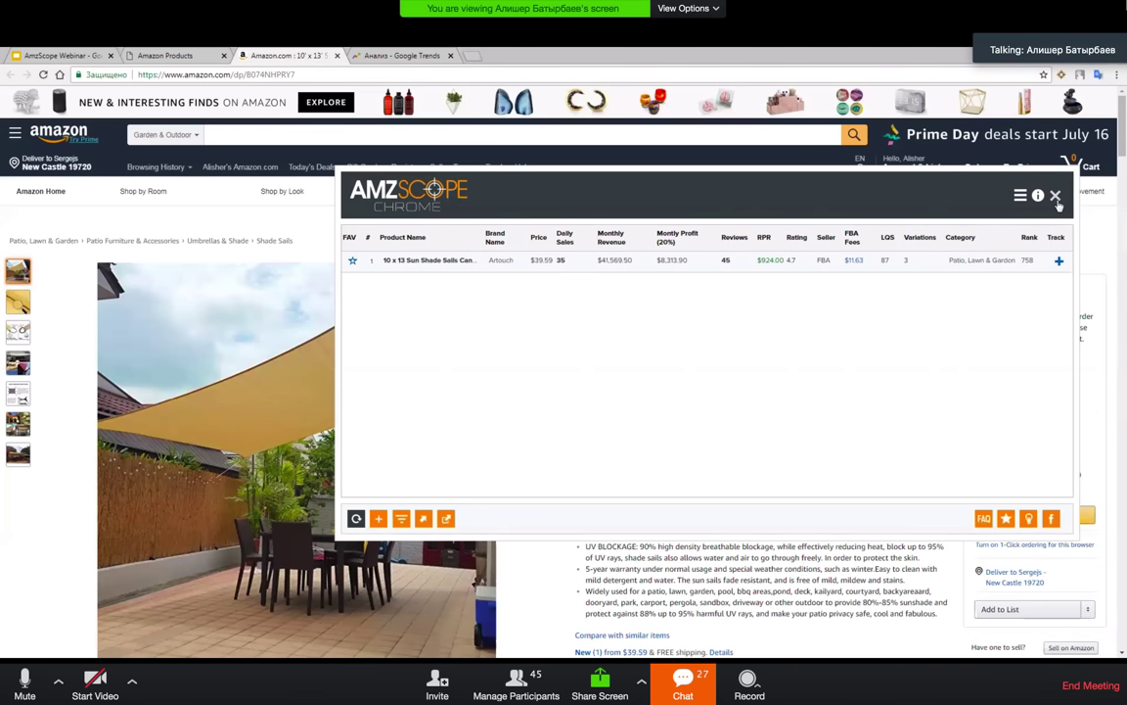
key(Escape)
drag(711, 278, 626, 277)
key(ctrl+c)
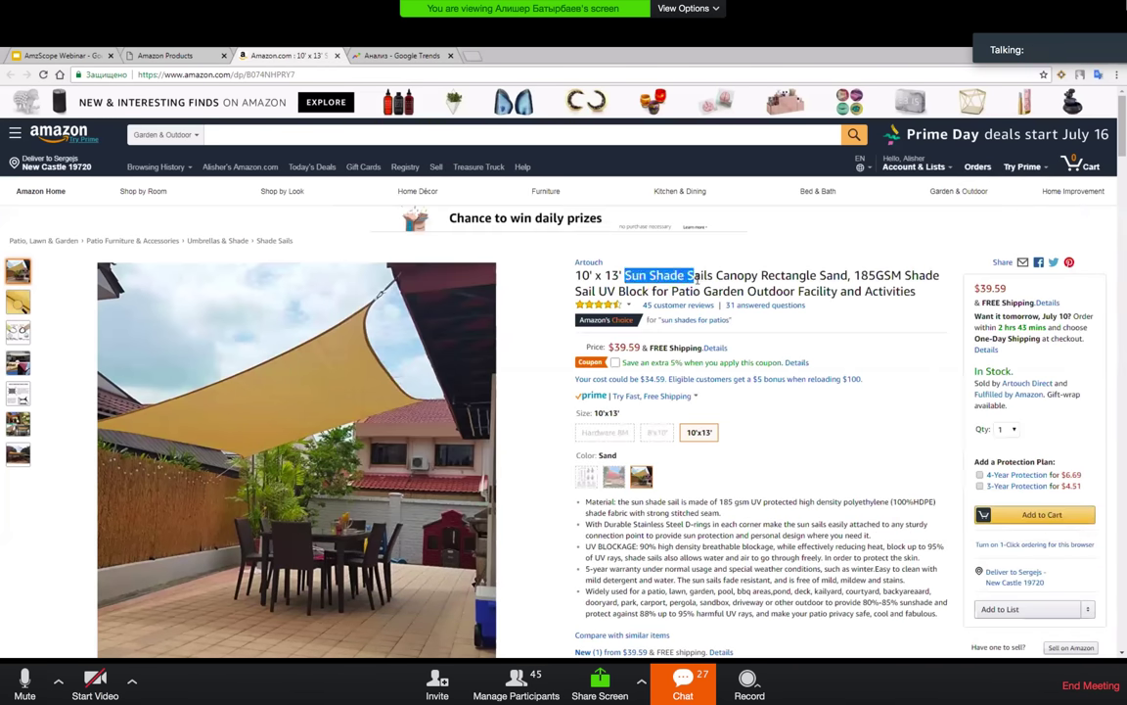
Step: Search Google Trends for the copied phrase "Sun Shade Sails"
click(410, 55)
click(305, 186)
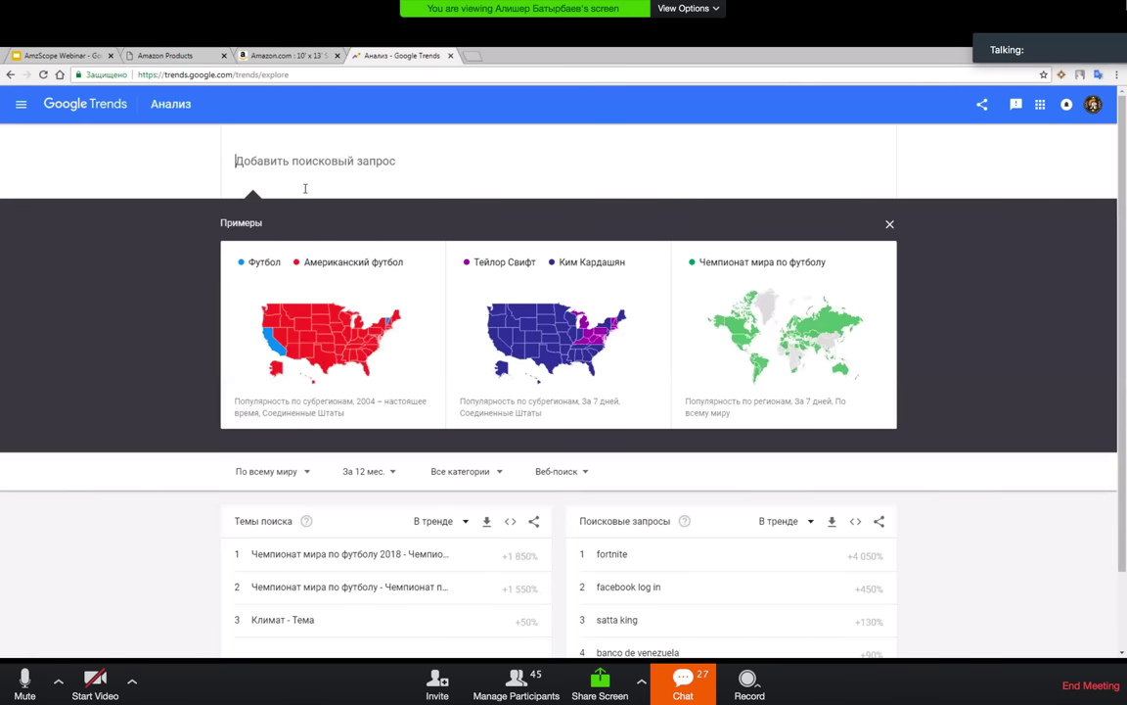
key(ctrl+v)
key(Return)
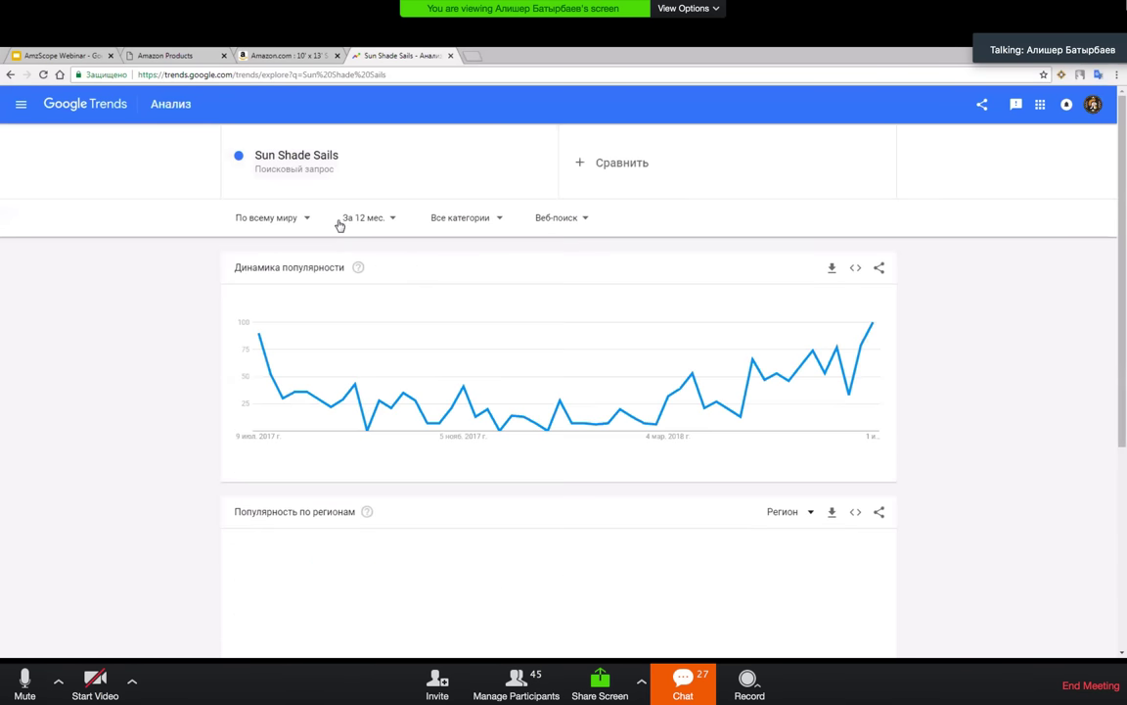
Step: Set the Google Trends period to the last 5 years and the region to the United States for Sun Shade Sails
click(279, 215)
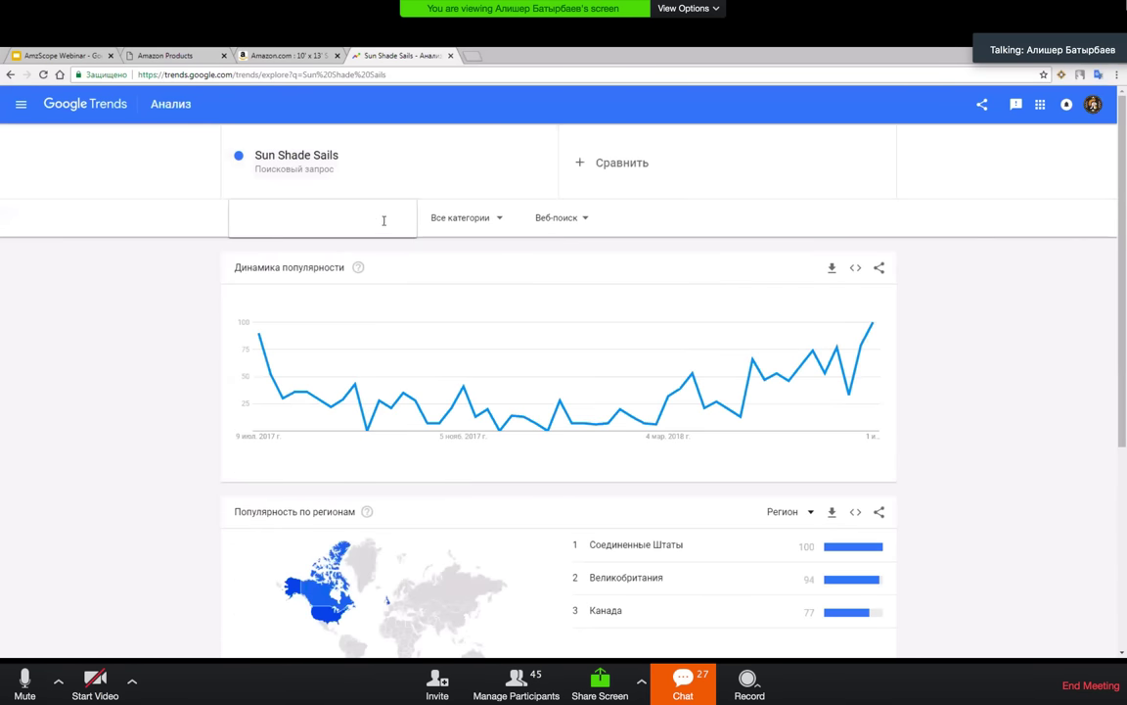
click(89, 259)
click(358, 219)
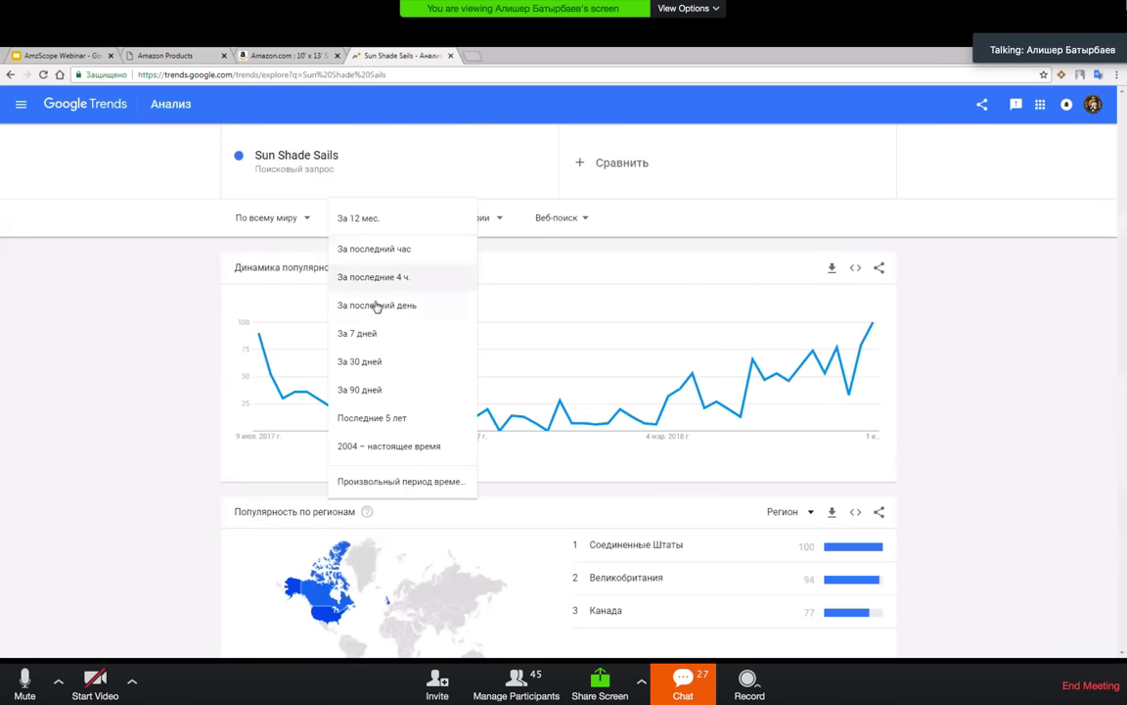
click(372, 418)
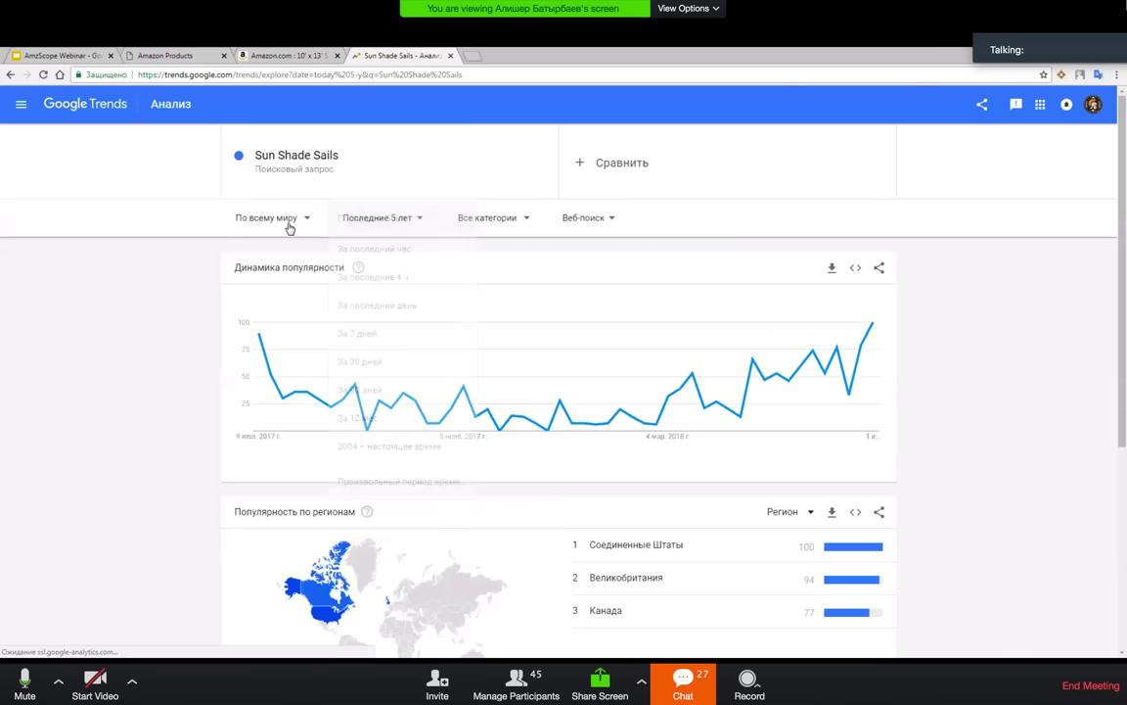
click(284, 219)
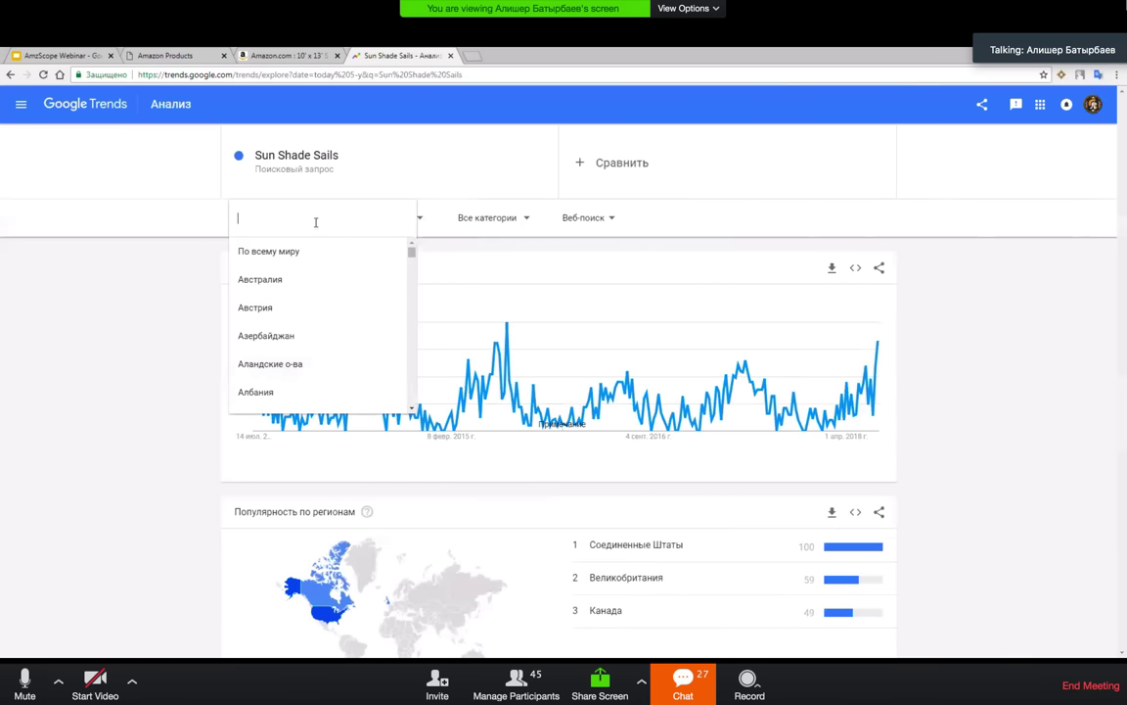
text(со)
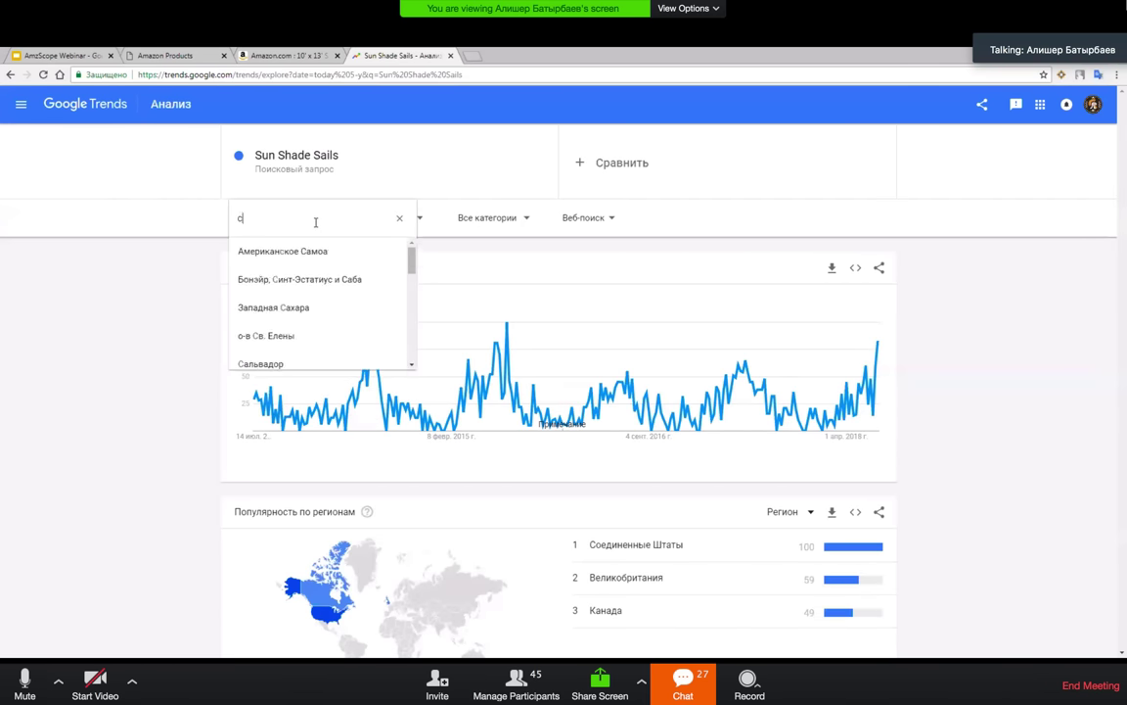
click(308, 252)
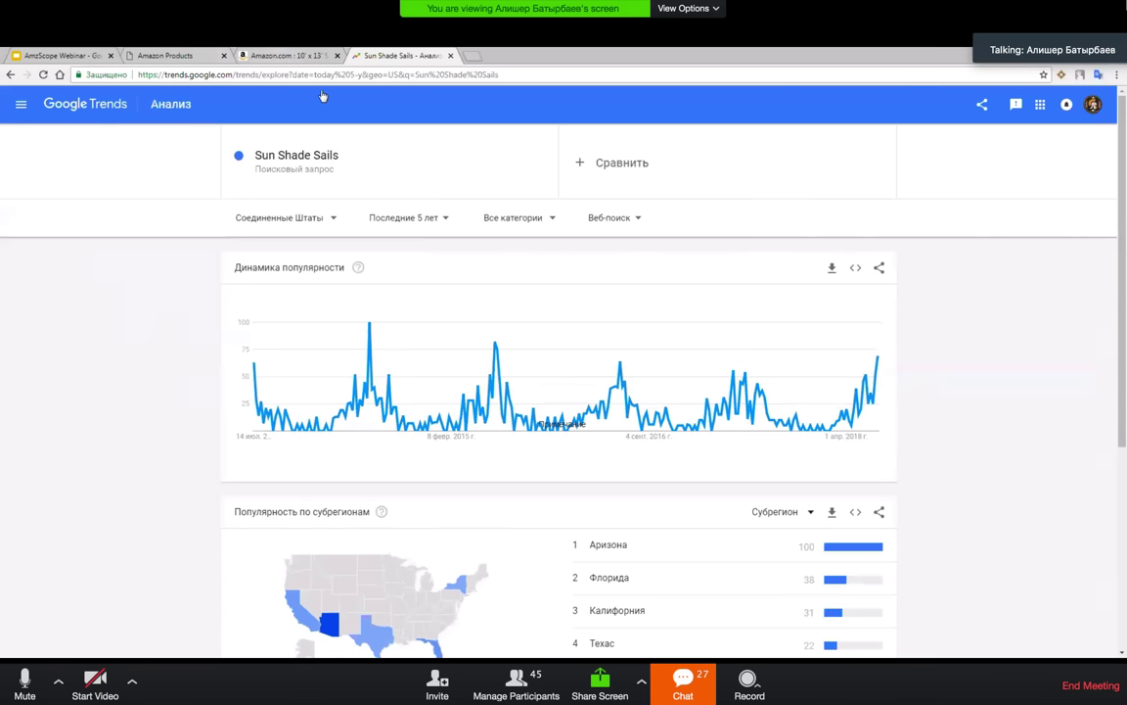
Step: Search Amazon for "Sun Shade Sails" across all departments, using the phrase from the product title
click(286, 54)
drag(623, 276, 221, 134)
click(157, 134)
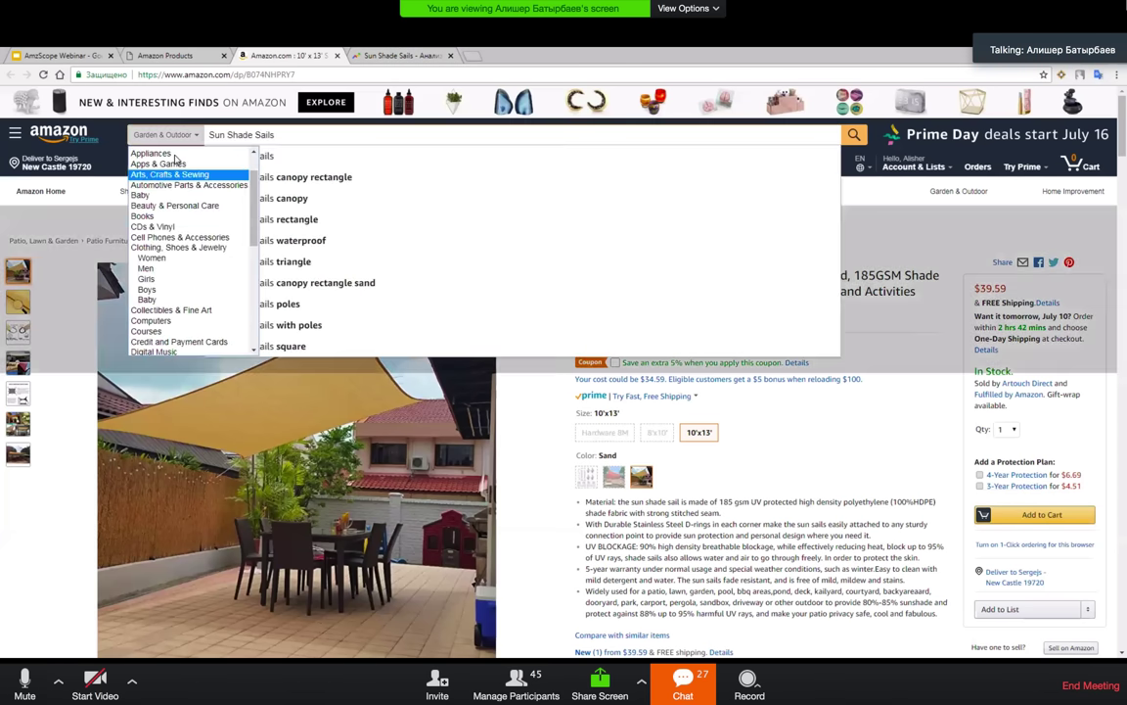
click(177, 156)
click(152, 134)
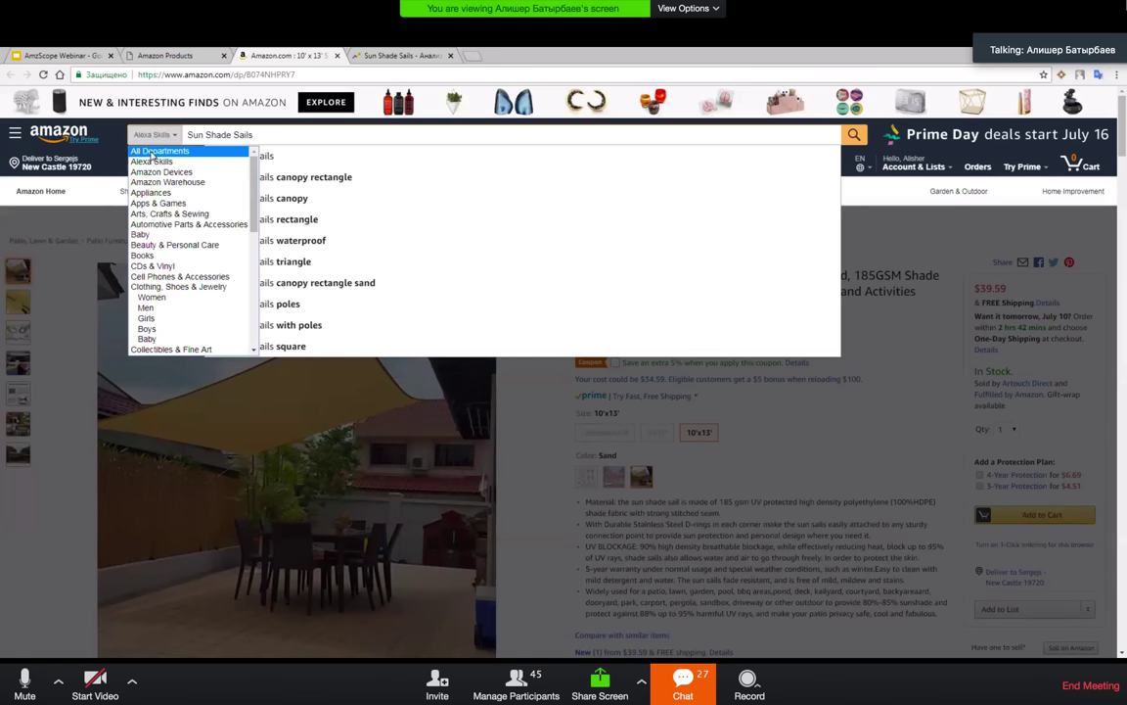
key(Return)
key(Return)
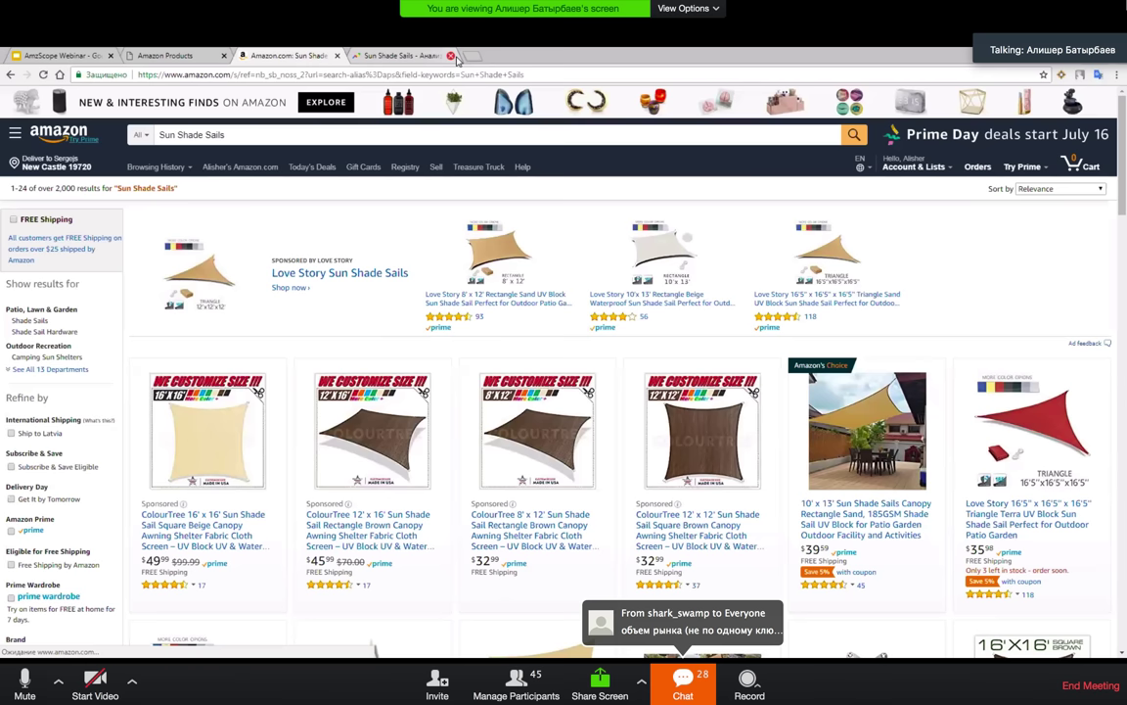
Step: Close Google Trends and run the AMZScope extension on the Sun Shade Sails search results, looking over the listed products
click(450, 55)
click(1061, 76)
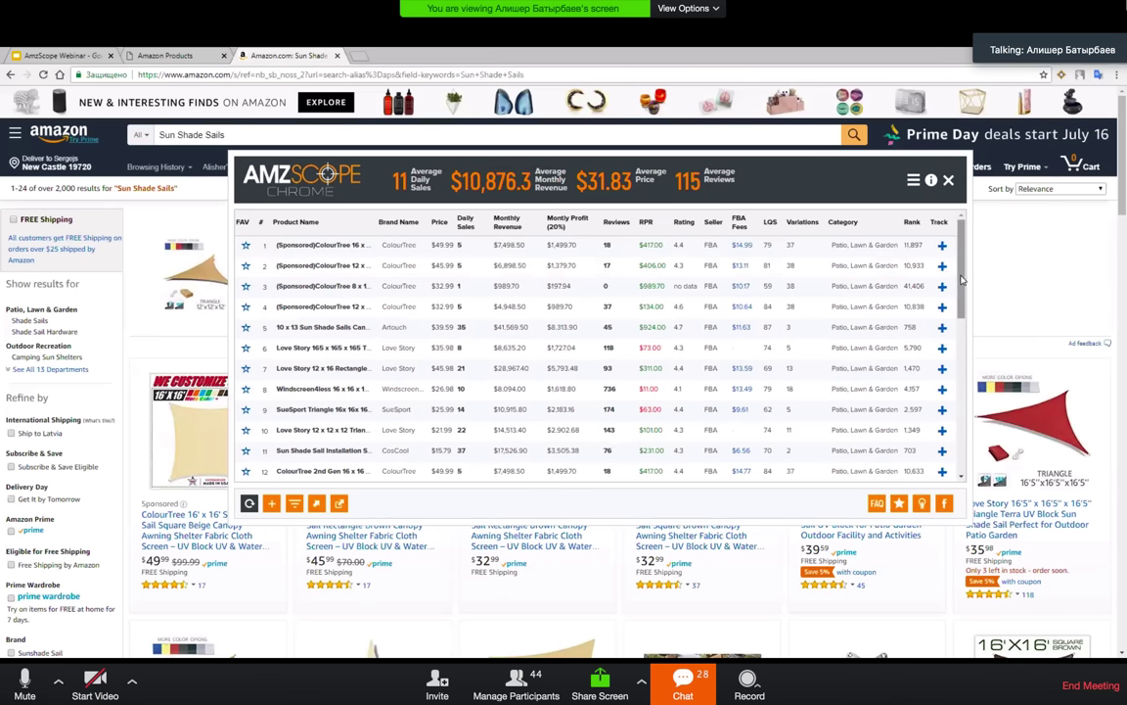
drag(963, 262, 965, 279)
scroll(964, 278, down, 1)
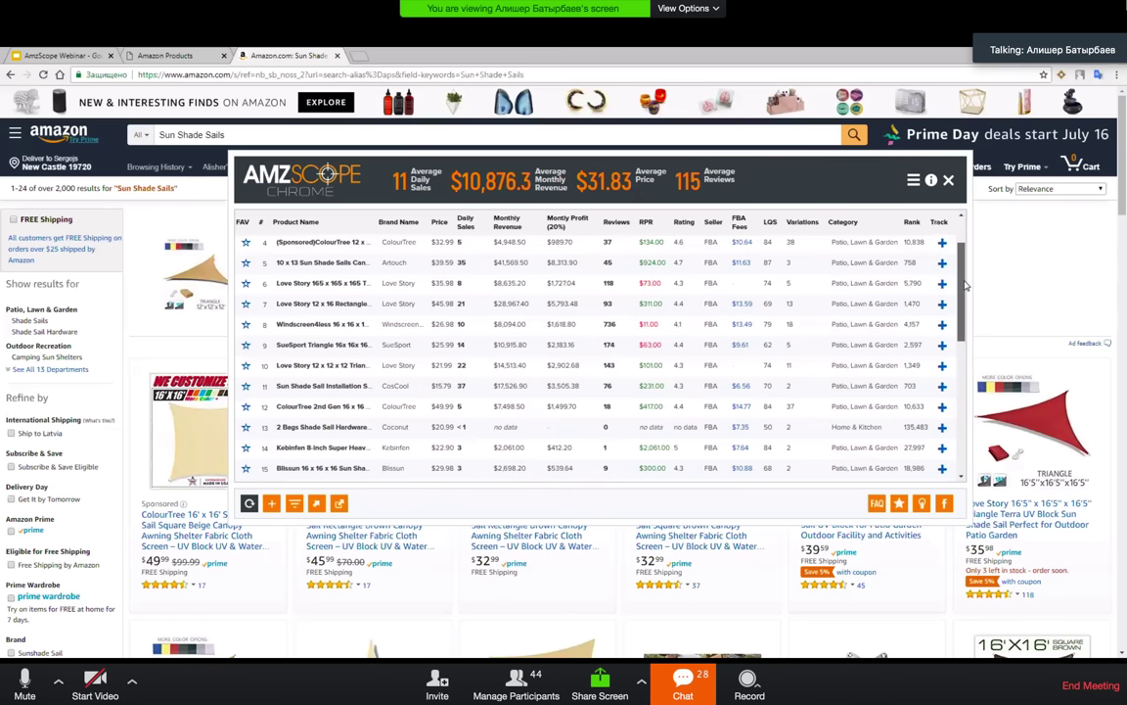
scroll(964, 278, up, 3)
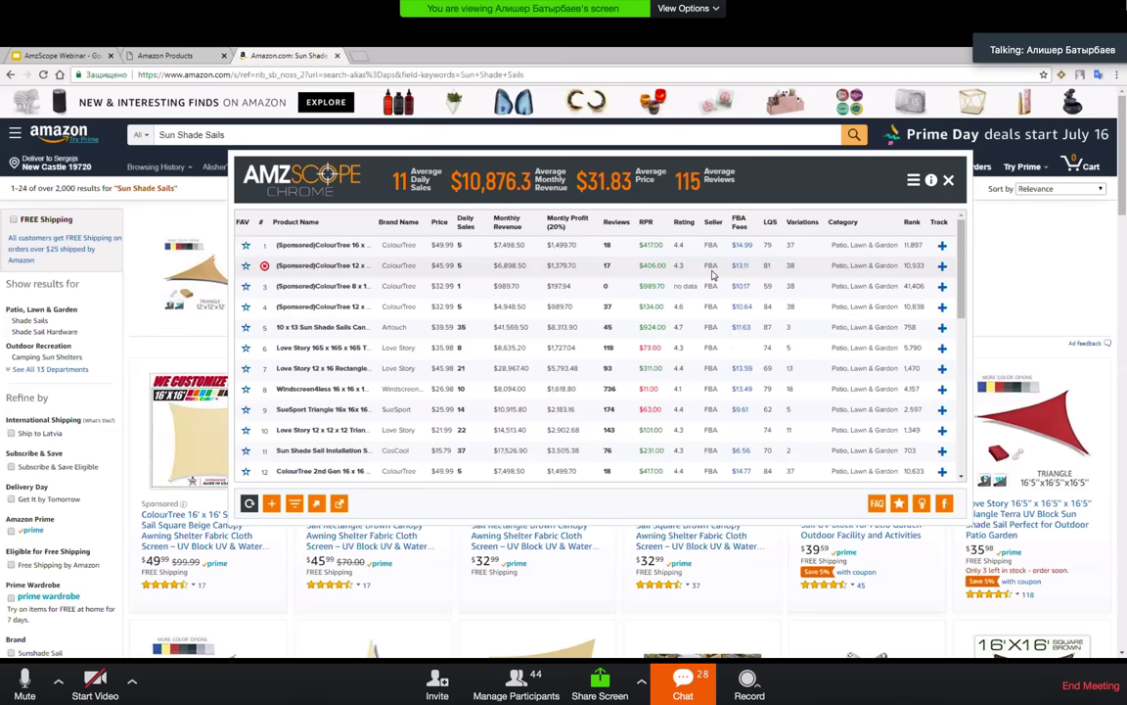
Step: Sort the extension's table by Price, re-sort it by Daily Sales from highest to lowest, and look through the listings
click(440, 221)
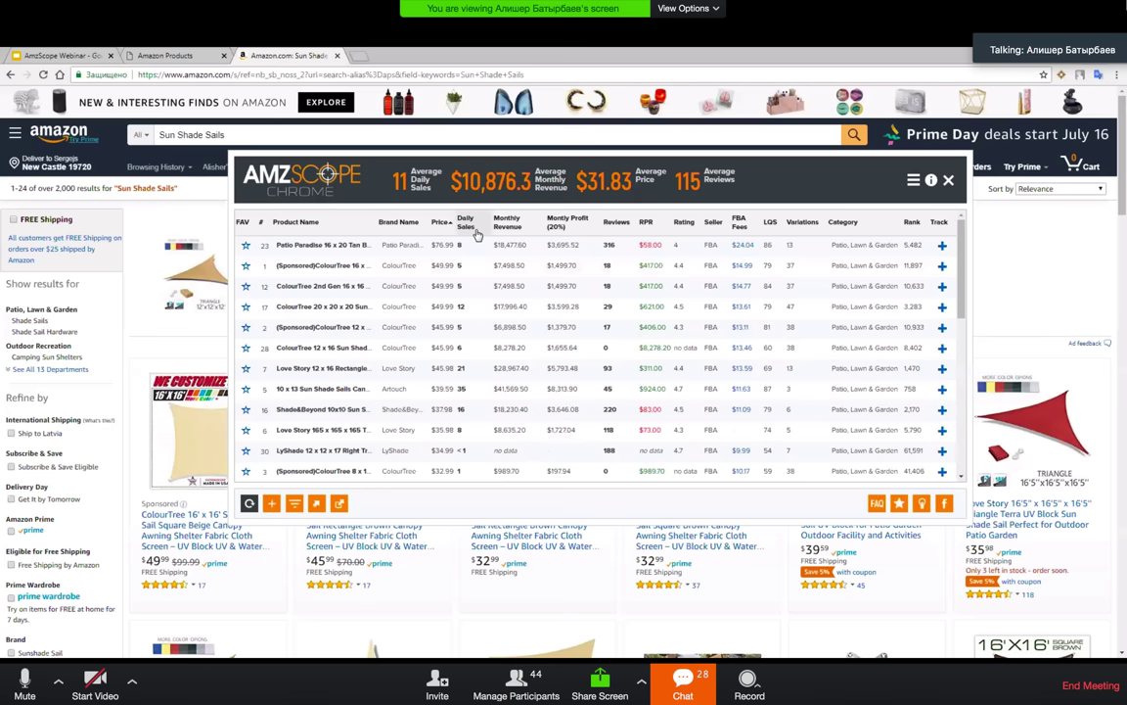
click(475, 230)
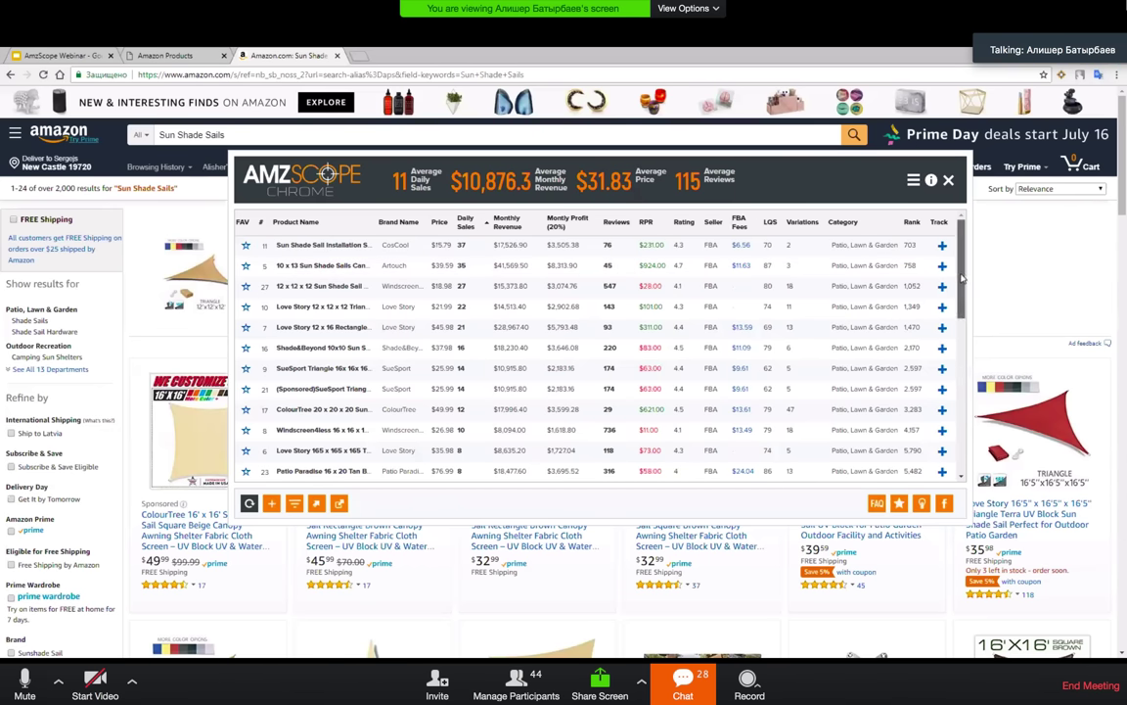
drag(961, 281, 970, 390)
scroll(455, 243, up, 10)
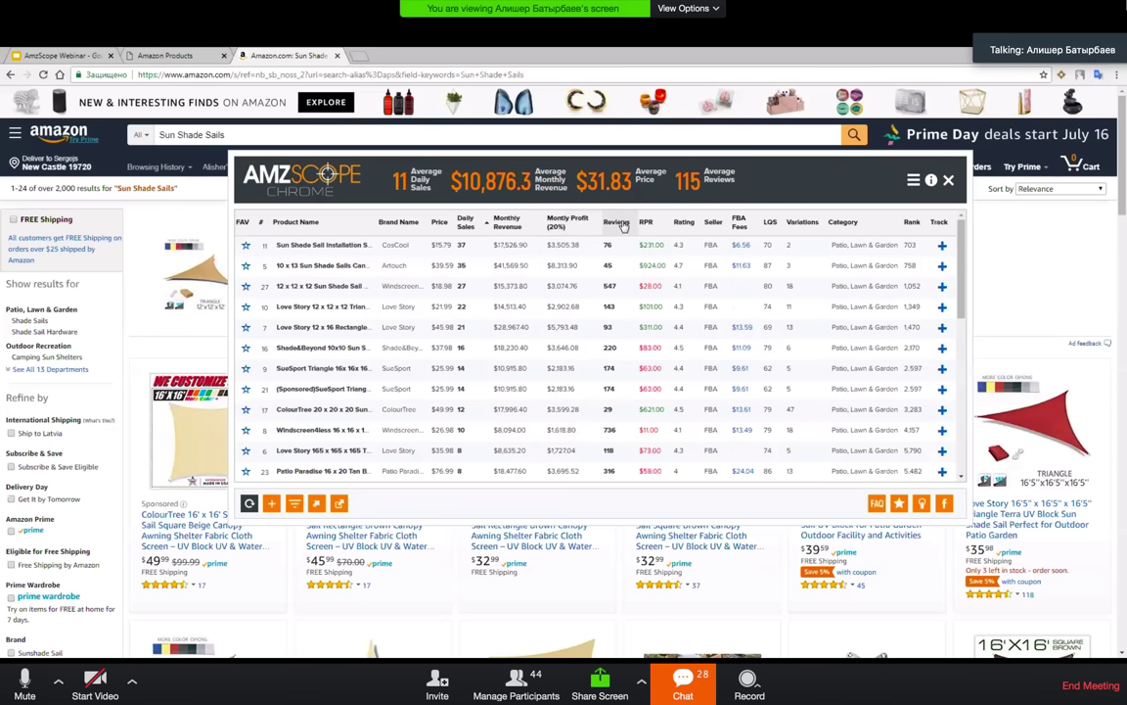
Step: Sort the table by Reviews from most to fewest, reposition the extension window and look down to the products with few reviews
click(623, 224)
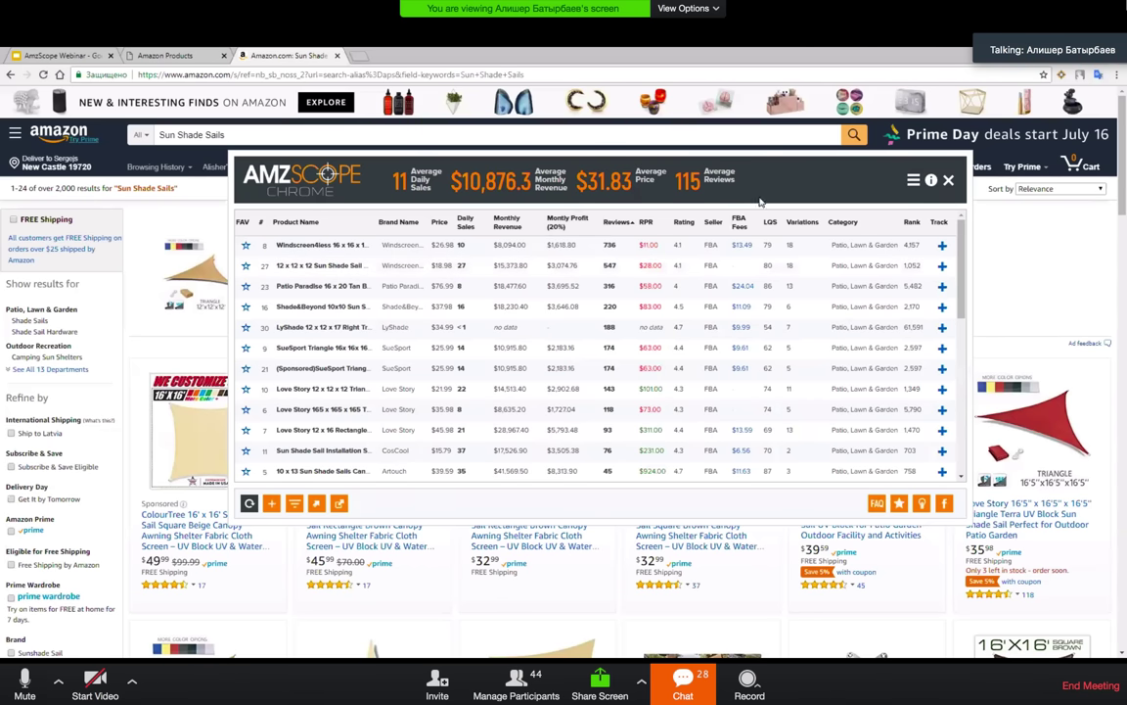
drag(778, 194, 773, 194)
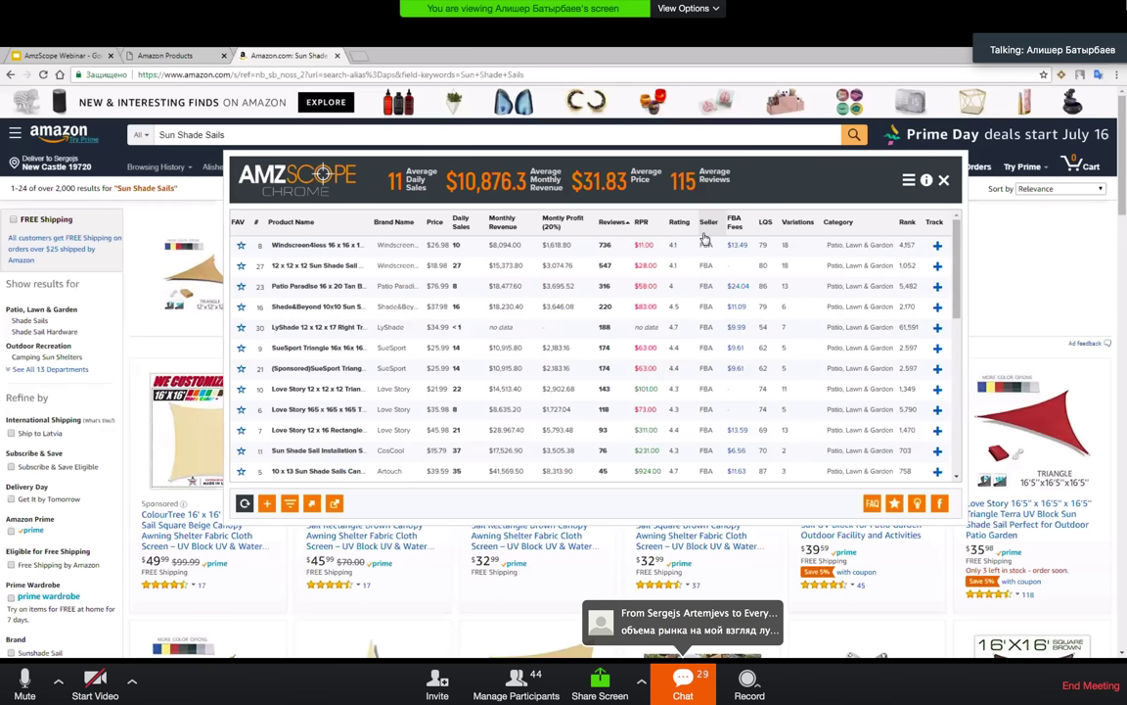
drag(718, 169, 734, 157)
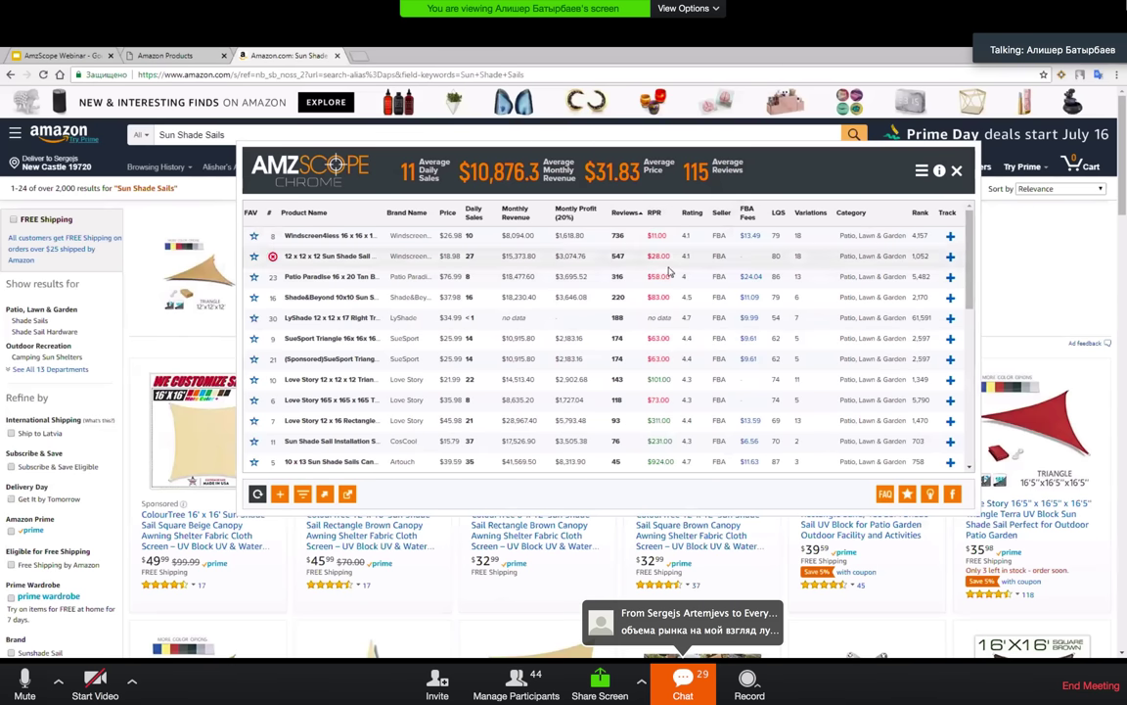
drag(970, 268, 975, 332)
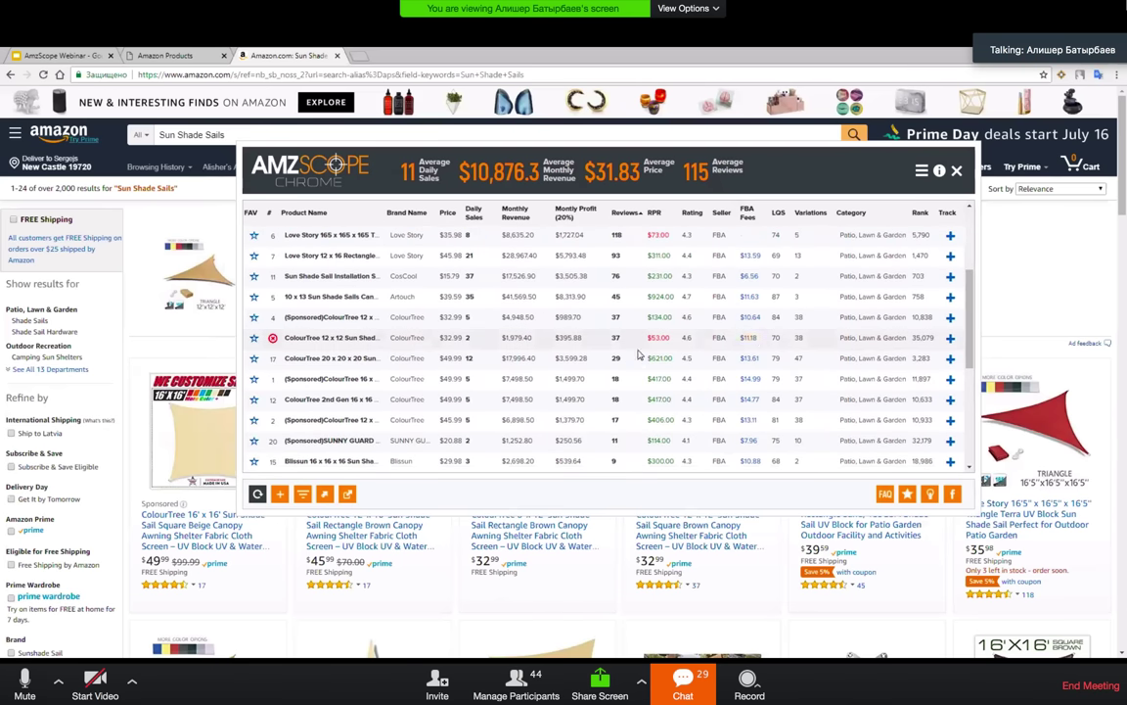
scroll(957, 339, down, 1)
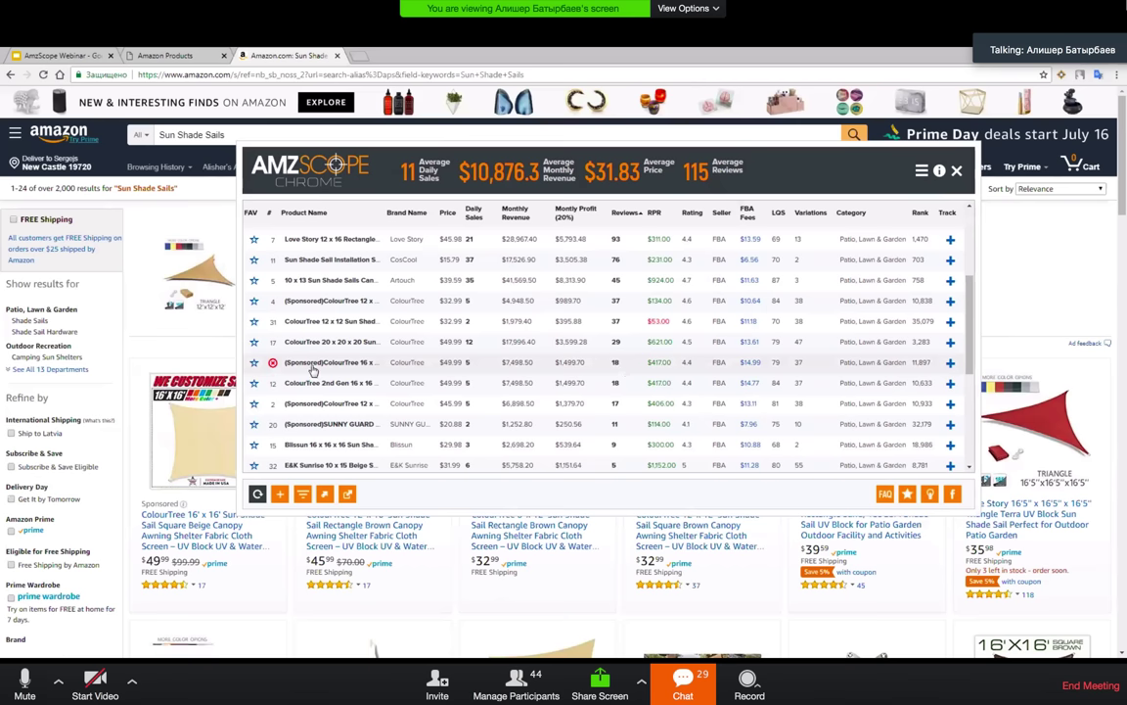
Step: Examine the reviews, daily sales, price, monthly revenue and profit of the sponsored ColourTree 16 x 16 listing
mouse_move(332, 368)
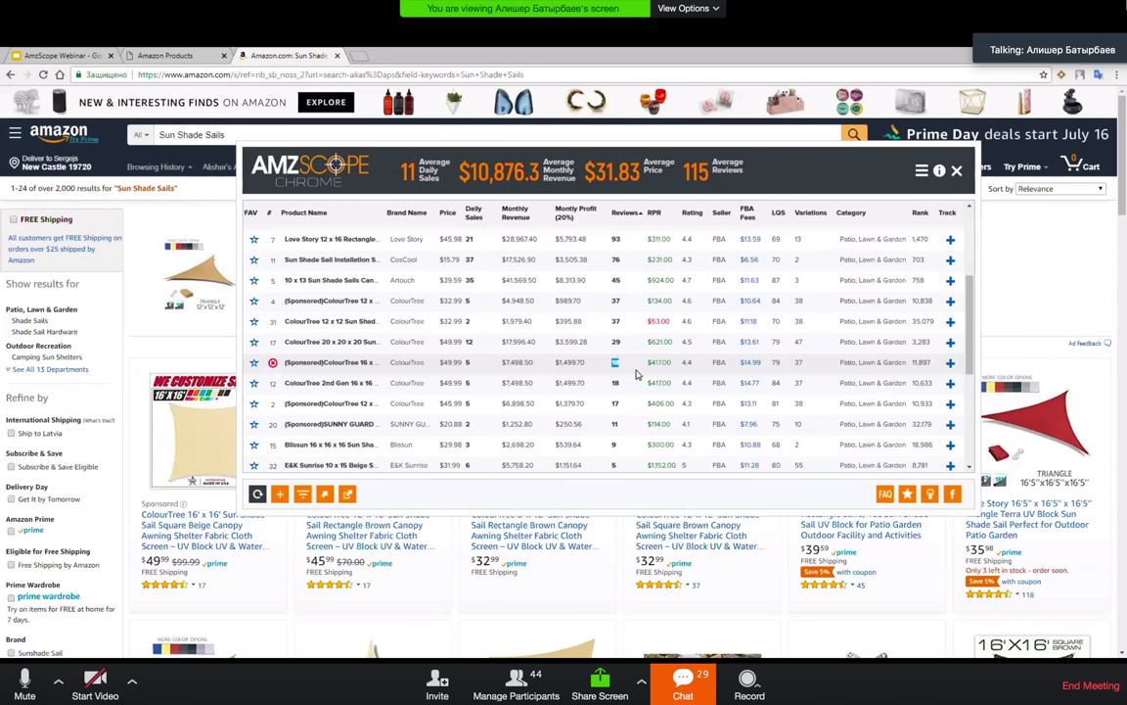
click(467, 363)
double_click(452, 362)
double_click(519, 362)
click(566, 363)
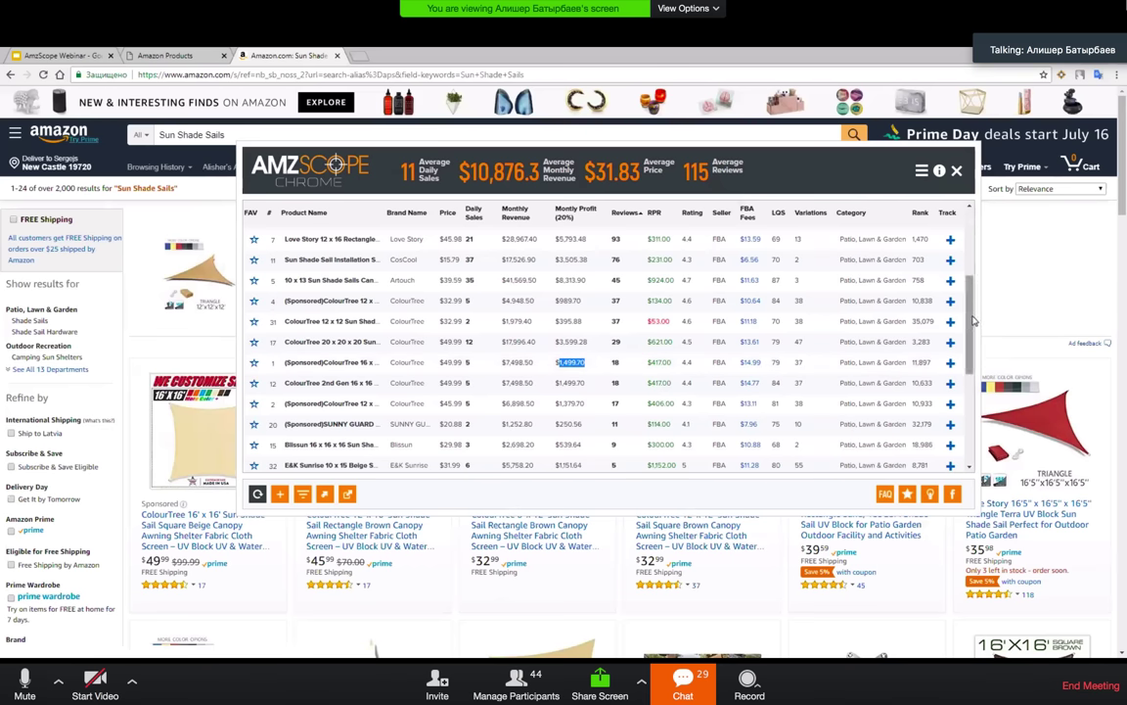
Step: Reposition the extension window and look over the most-reviewed sun shade listings again
drag(970, 320, 971, 227)
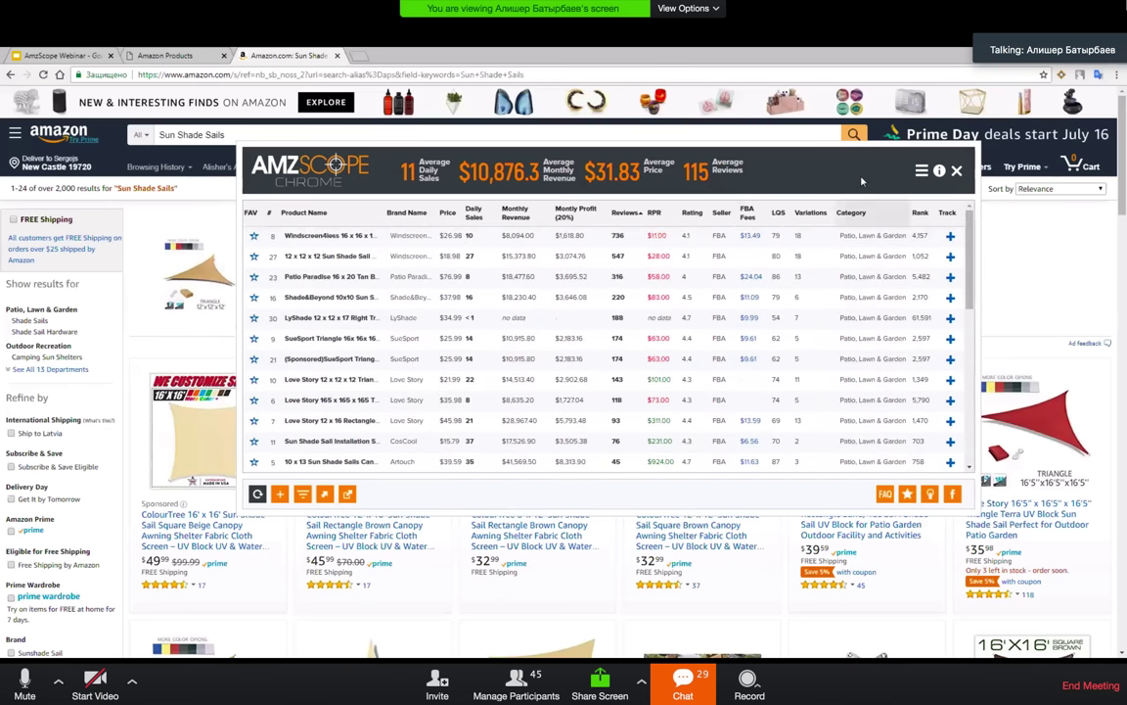
drag(774, 158, 790, 140)
scroll(266, 435, down, 3)
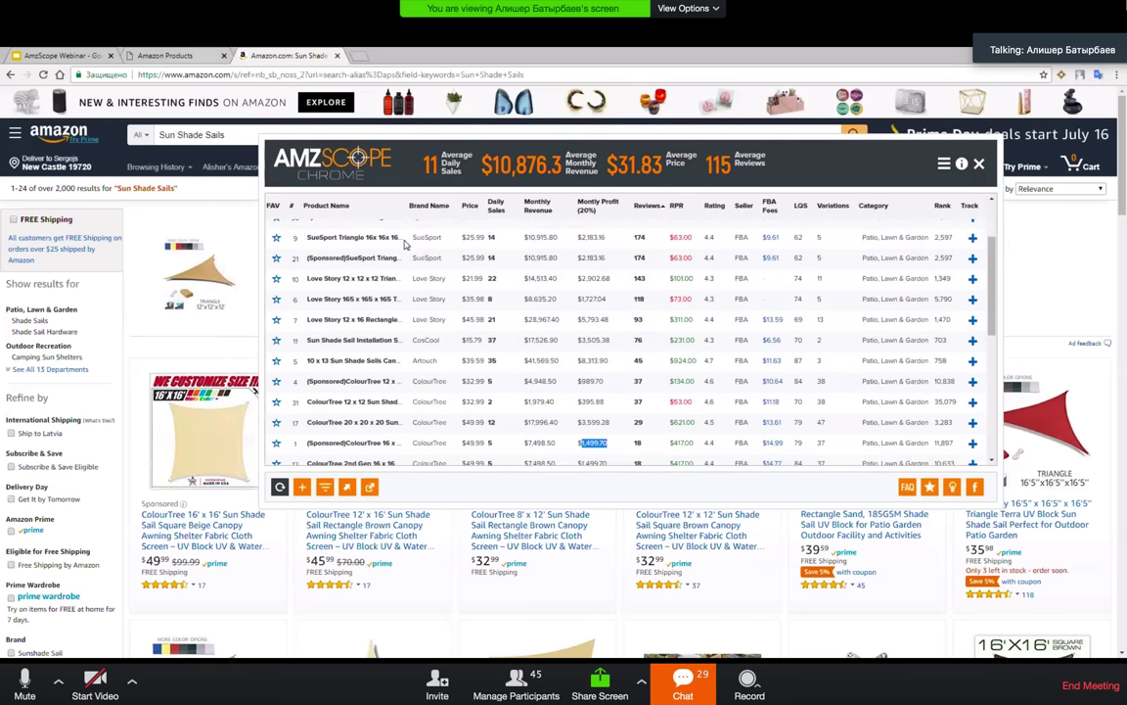
Step: Reopen the 10' x 13' Sun Shade Sails page from the product database, check it with the AMZScope extension, and close the page
click(164, 55)
click(293, 453)
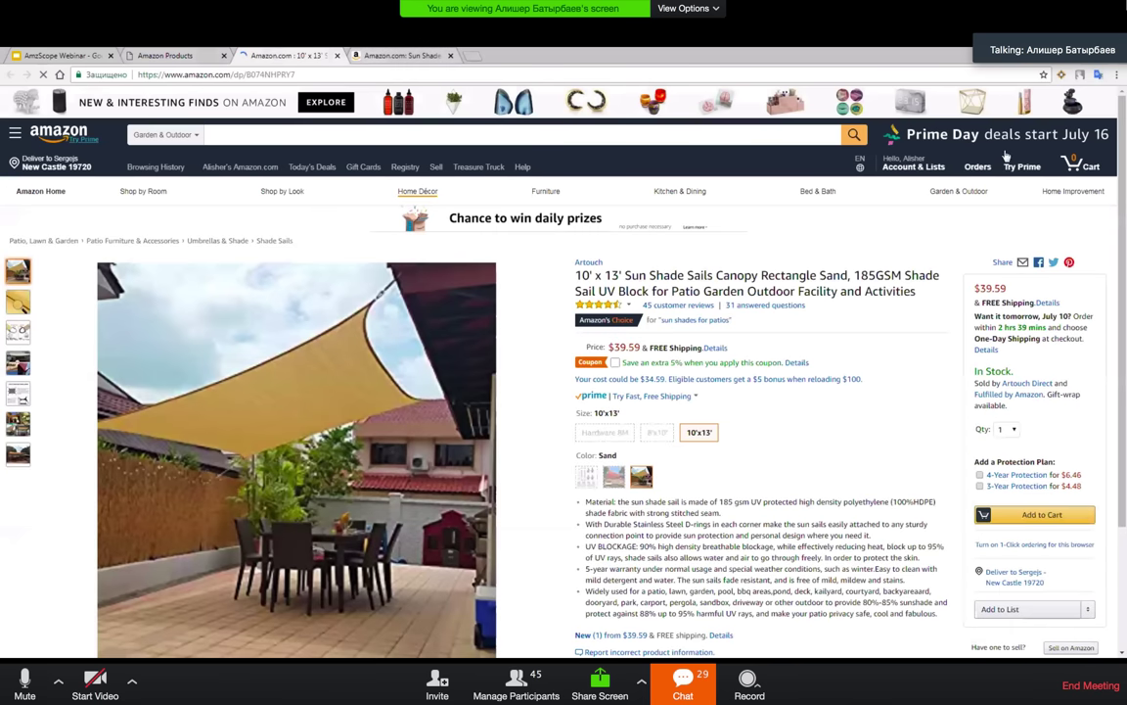
click(1062, 74)
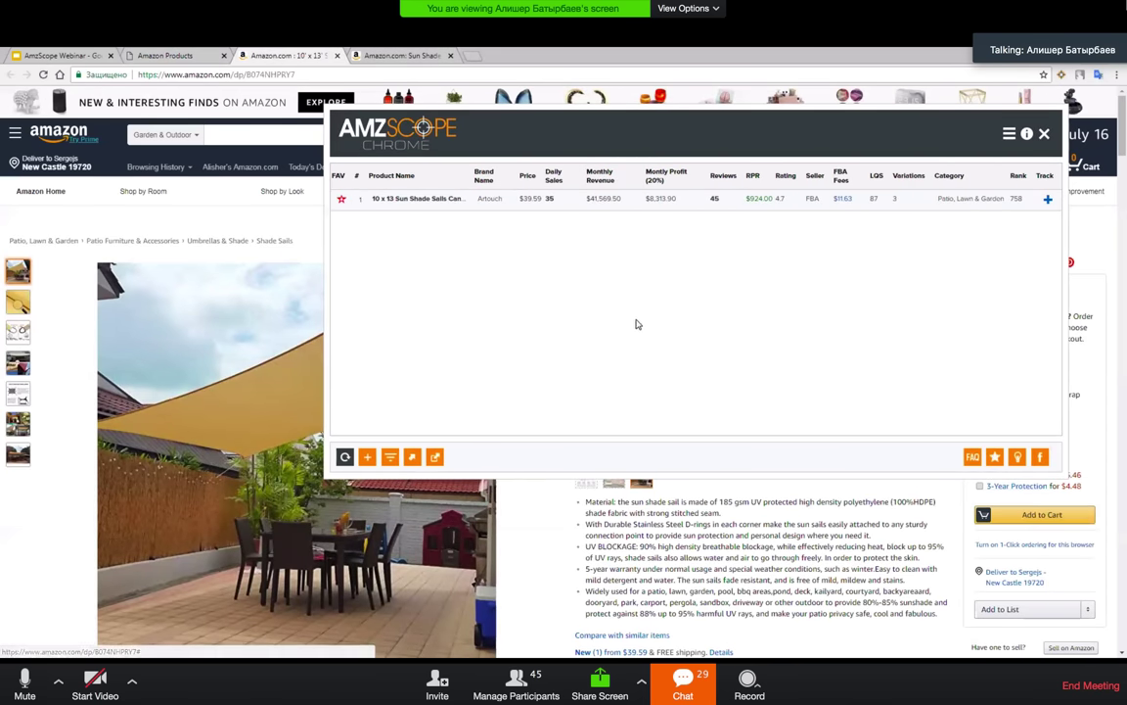
click(994, 457)
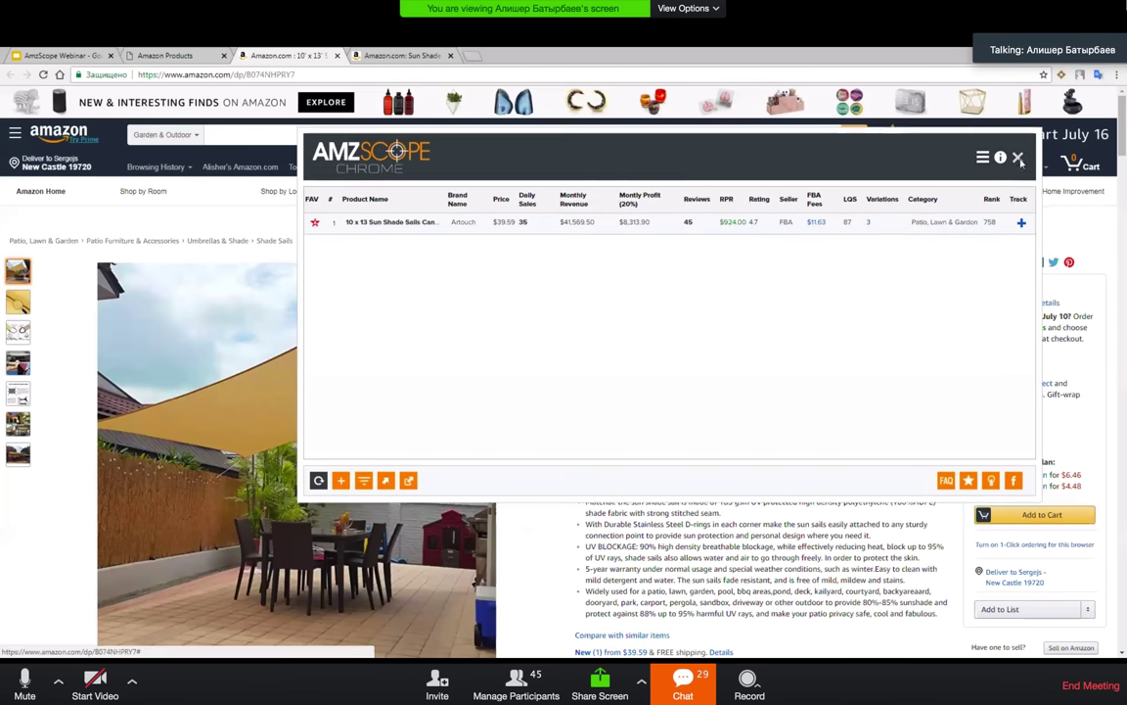
click(1018, 156)
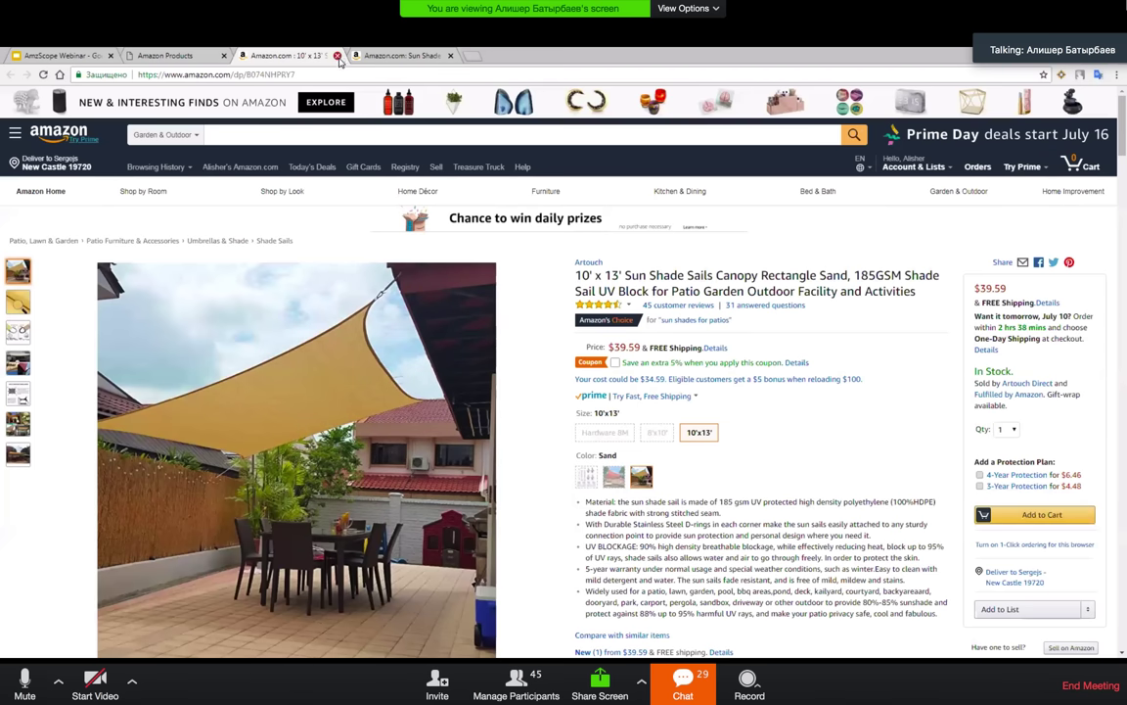
click(338, 56)
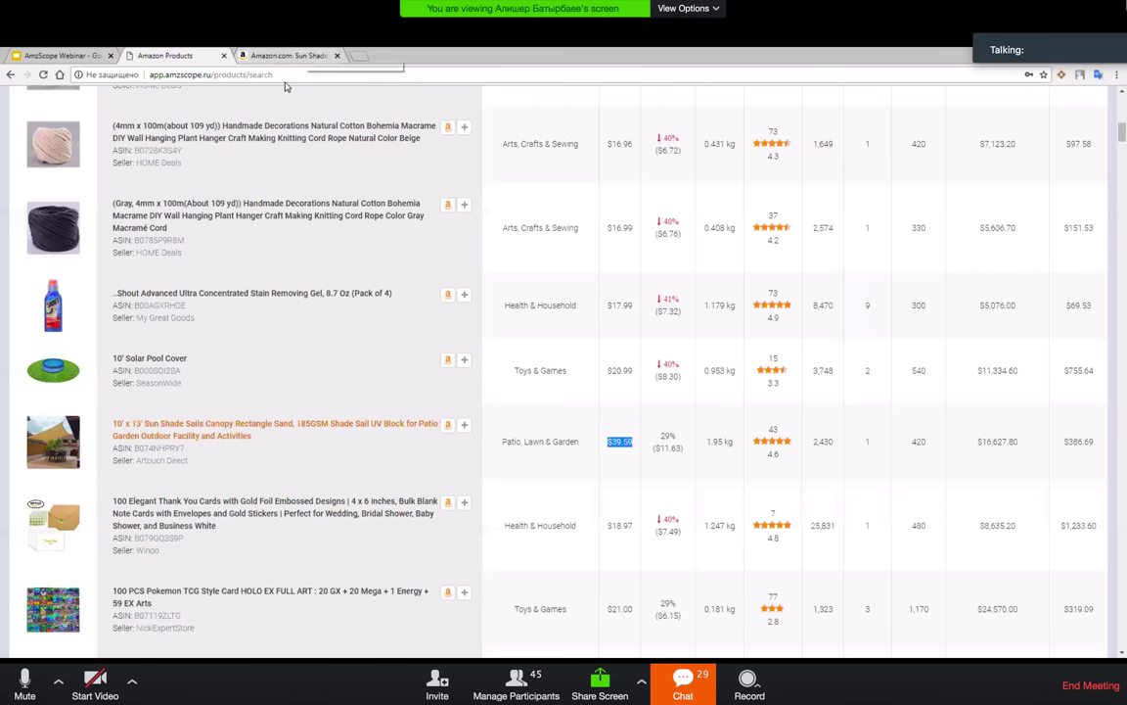
Step: Advance the AmzScope webinar presentation to slide 13 and return to the product database
click(76, 56)
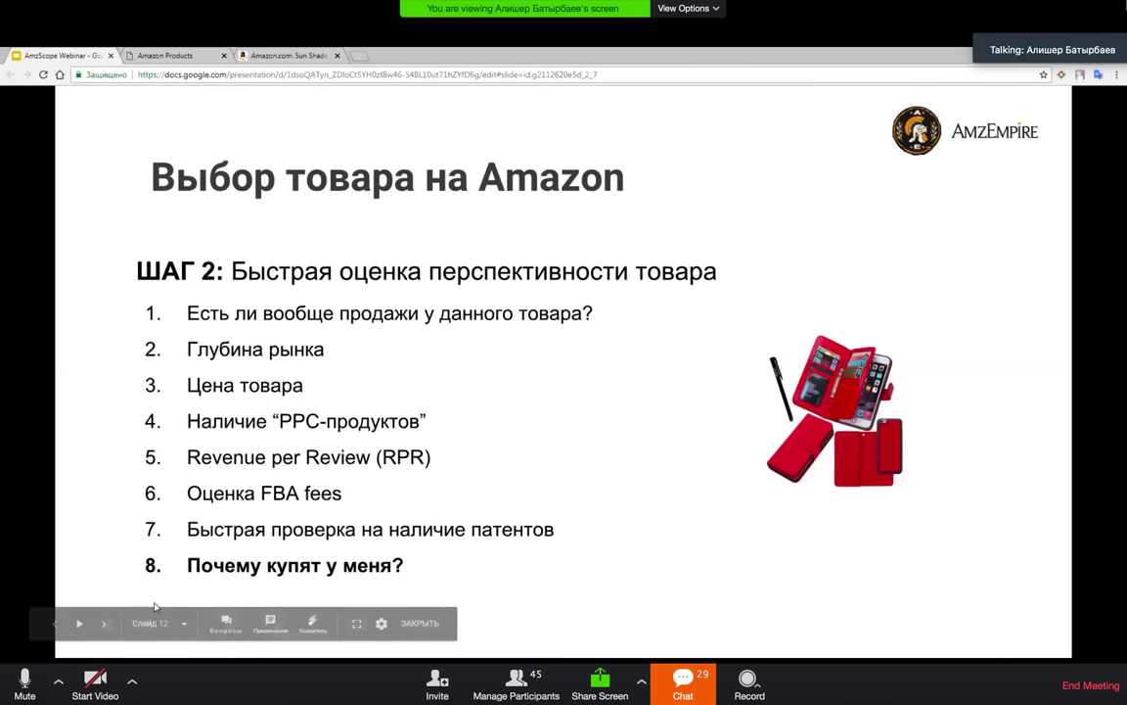
click(102, 626)
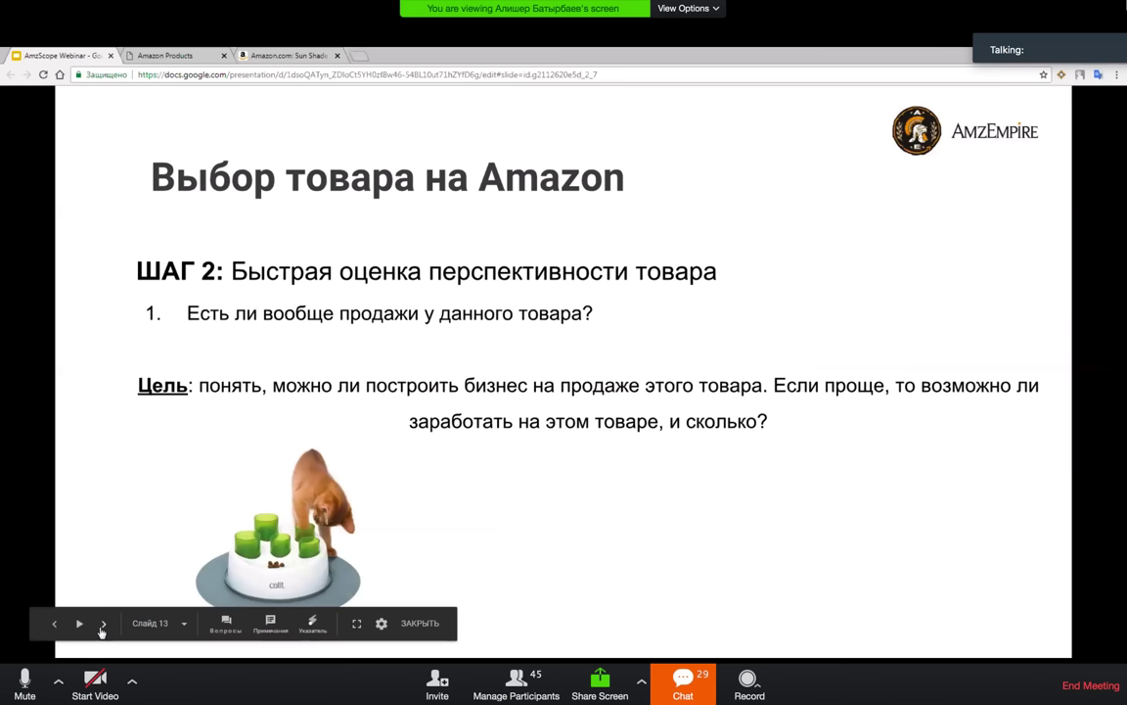
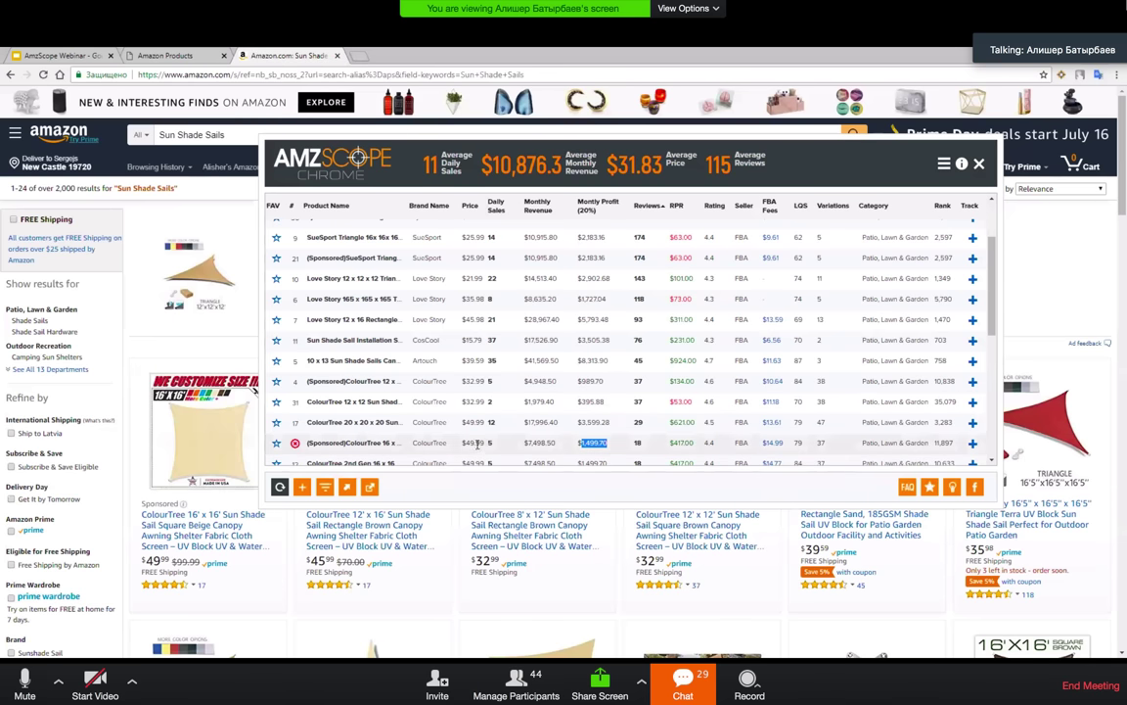
click(177, 53)
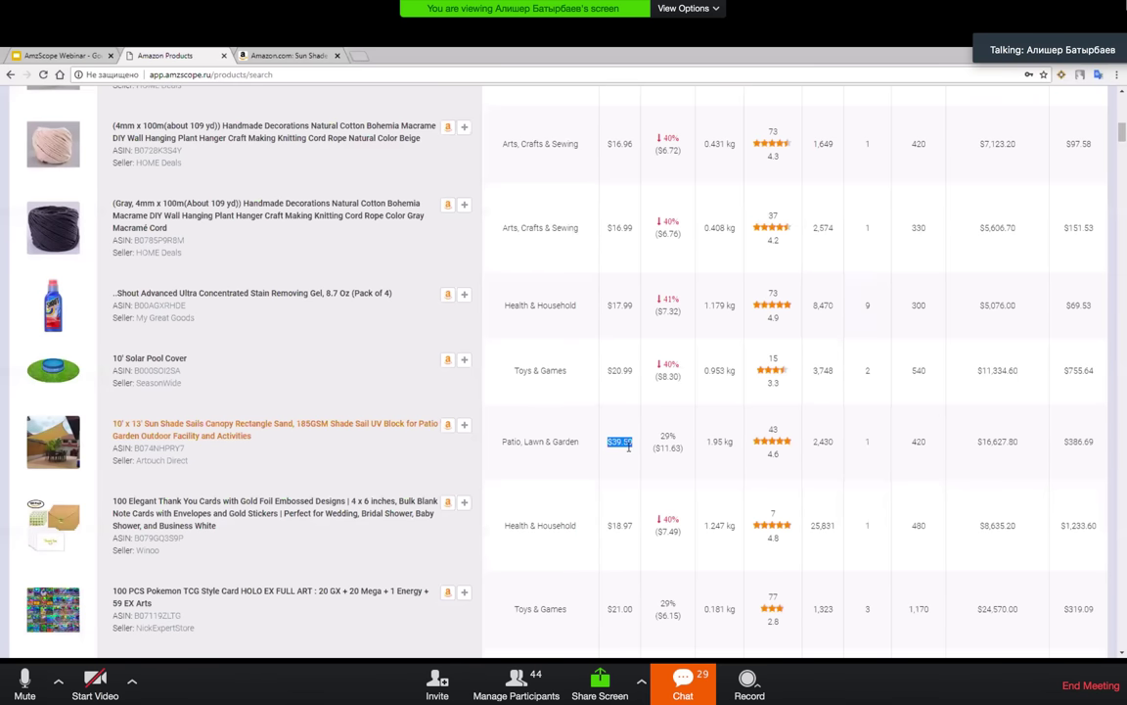
Step: Return to the Sun Shade Sails search results and open the ColourTree 12 x 12 listing from the extension's list in a new tab
click(279, 55)
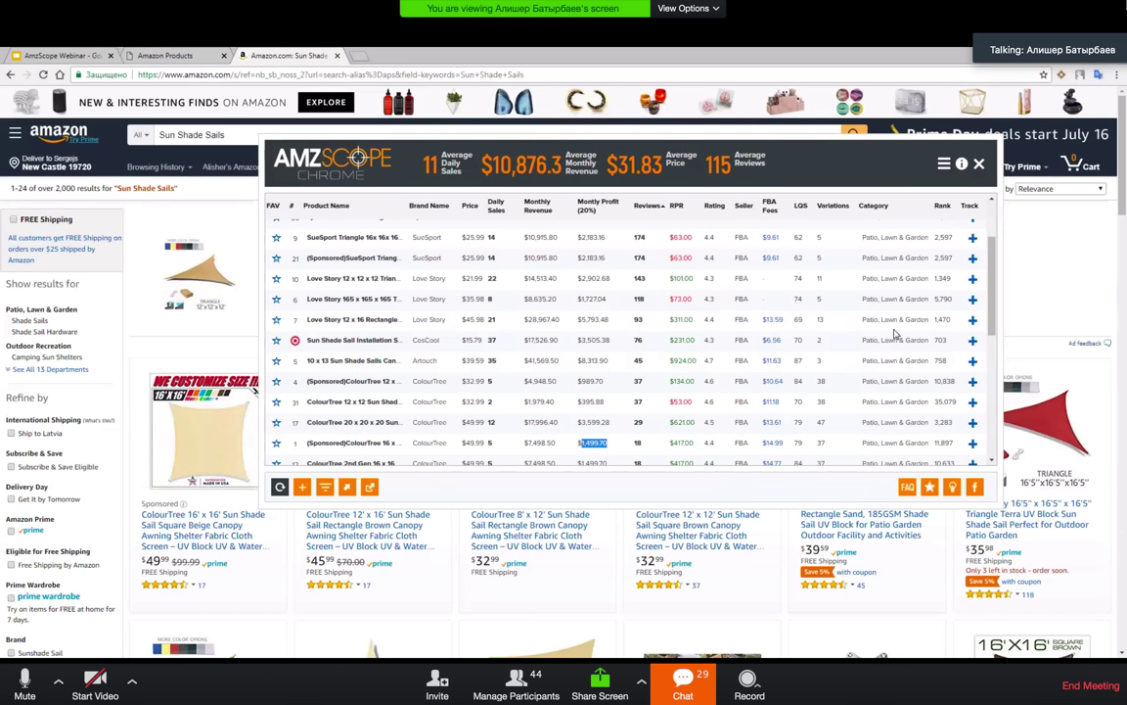
scroll(992, 307, up, 1)
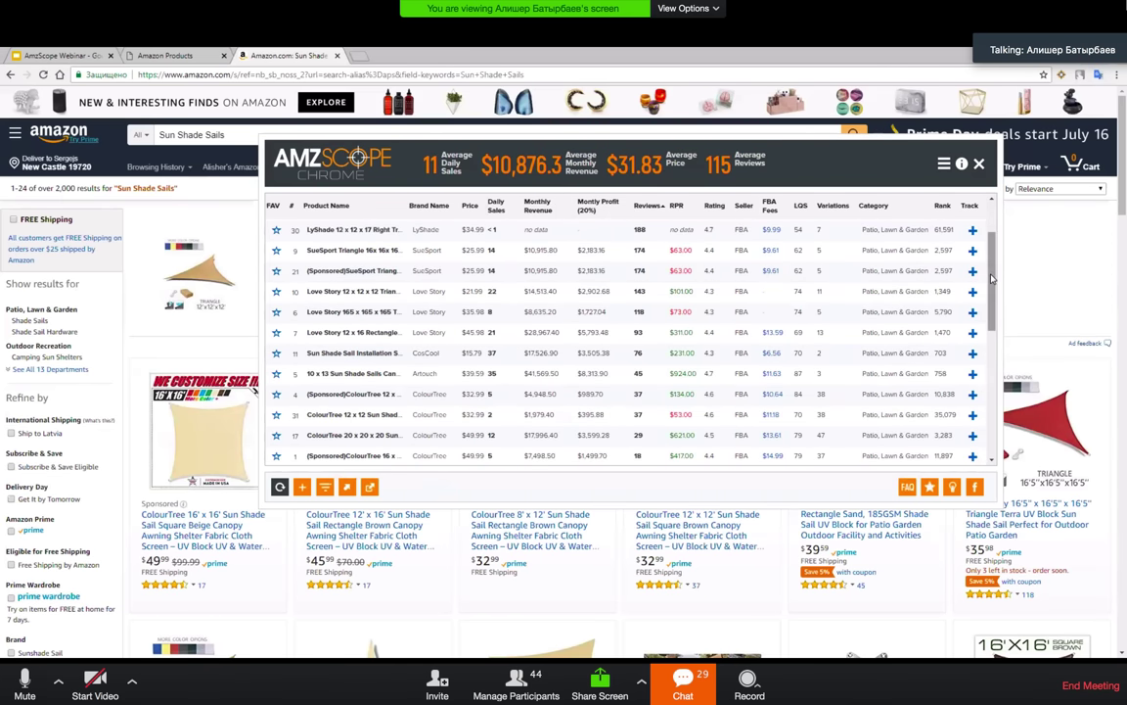
mouse_move(994, 285)
mouse_down()
mouse_move(995, 300)
mouse_move(994, 291)
mouse_up()
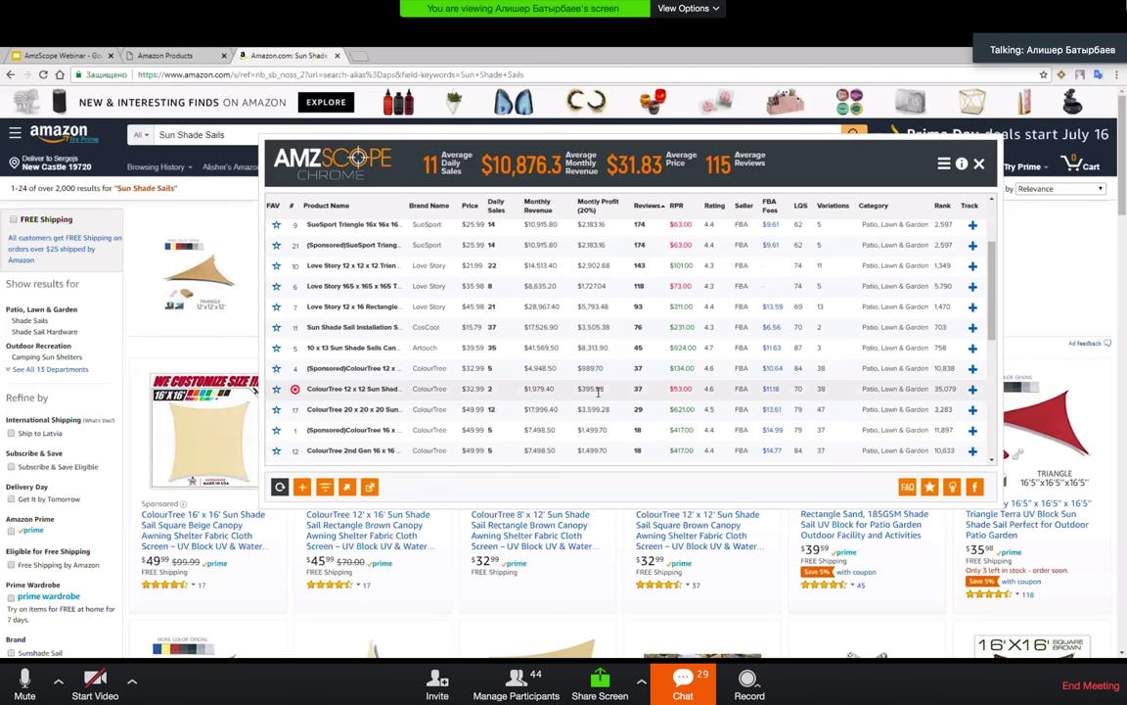
mouse_move(369, 393)
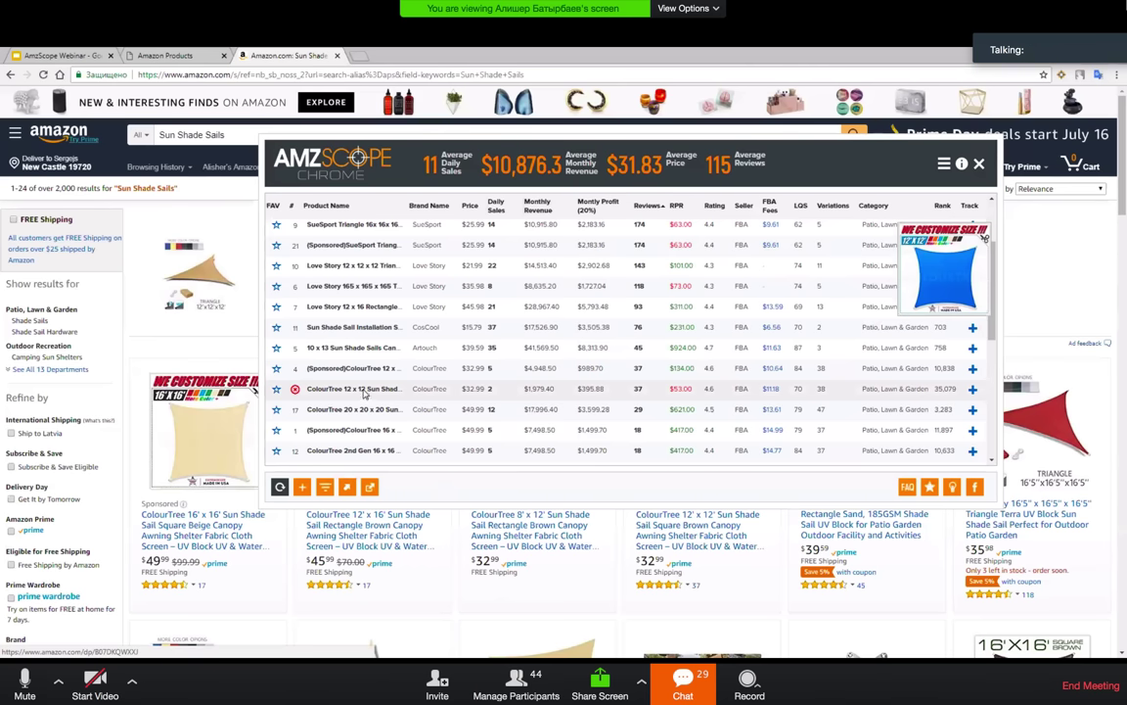
right_click(364, 393)
click(358, 358)
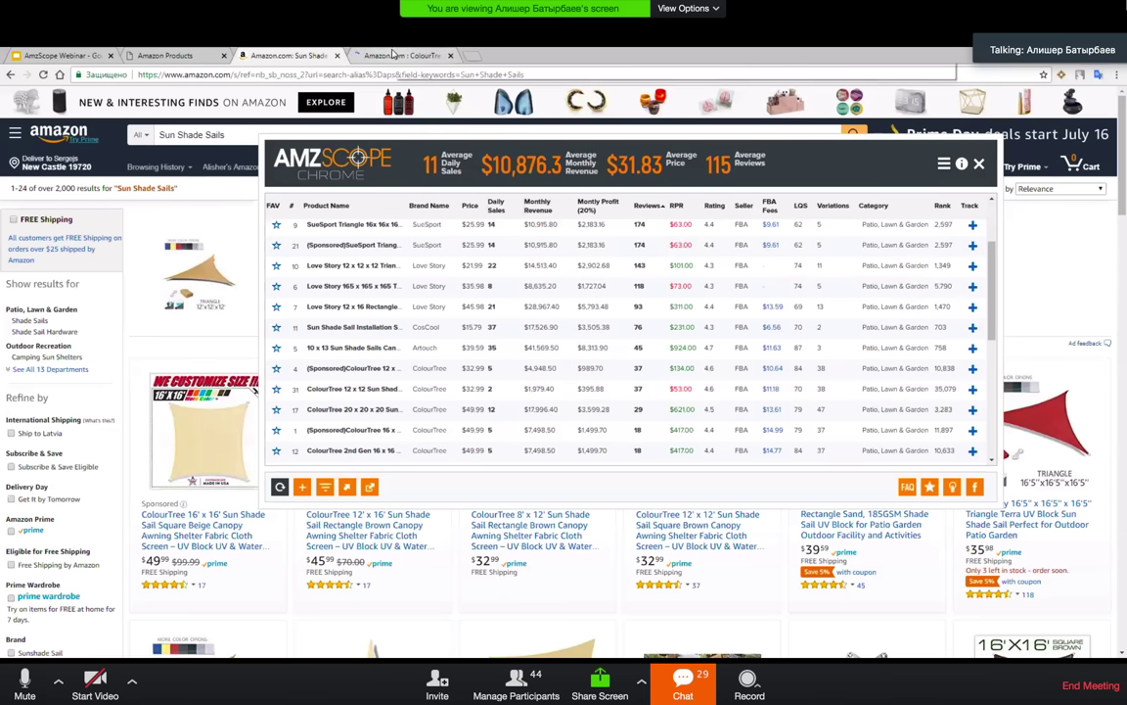
click(392, 55)
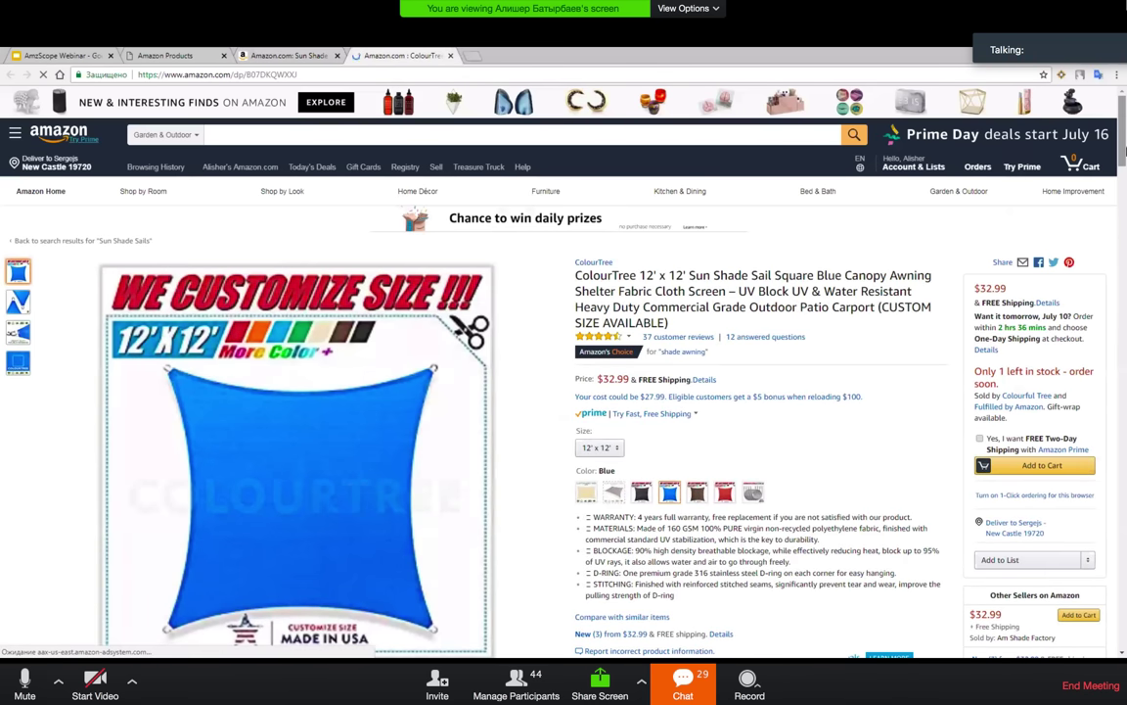
Step: Examine the ColourTree 12' x 12' product page, including its similar-items comparison and the D-ring photo, and close the page
scroll(1096, 186, down, 1)
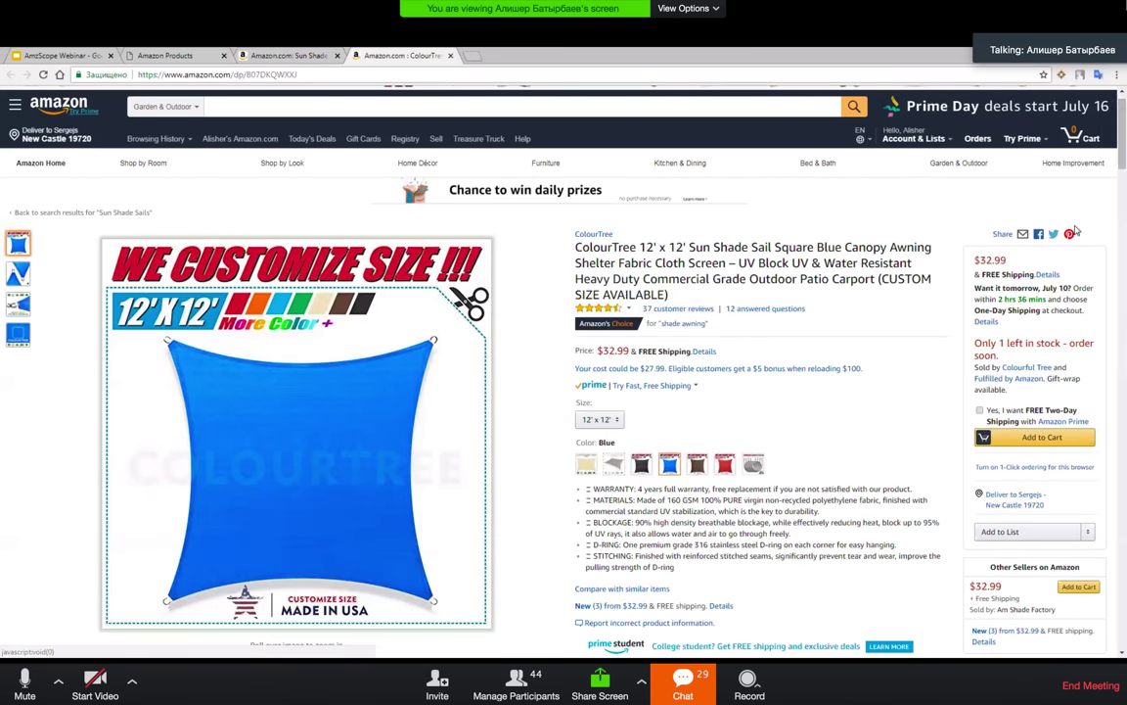
scroll(1123, 166, down, 3)
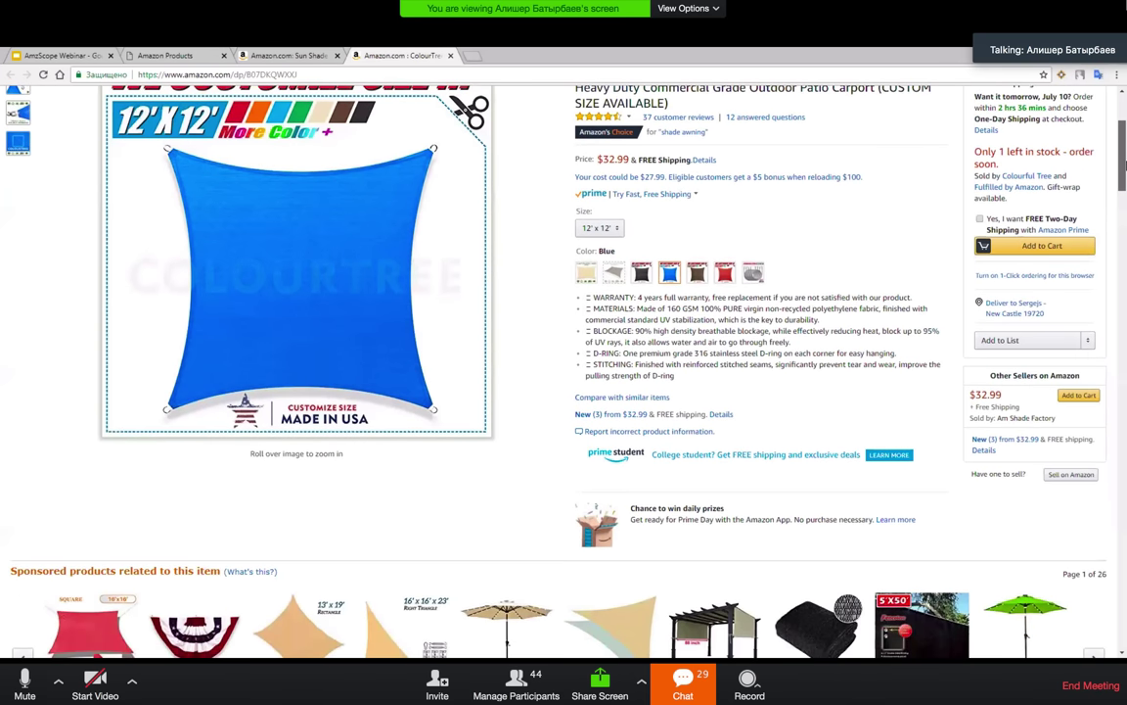
scroll(1123, 157, up, 2)
scroll(1124, 146, up, 2)
scroll(1124, 166, down, 4)
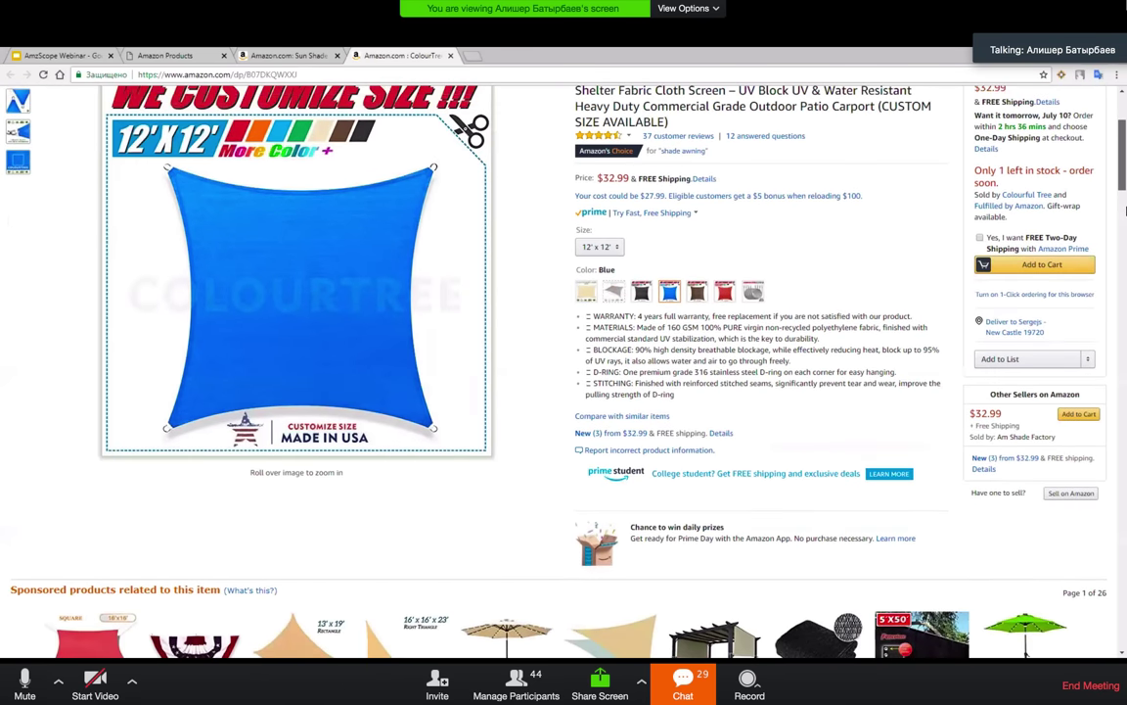
scroll(1125, 198, down, 4)
scroll(1123, 223, down, 5)
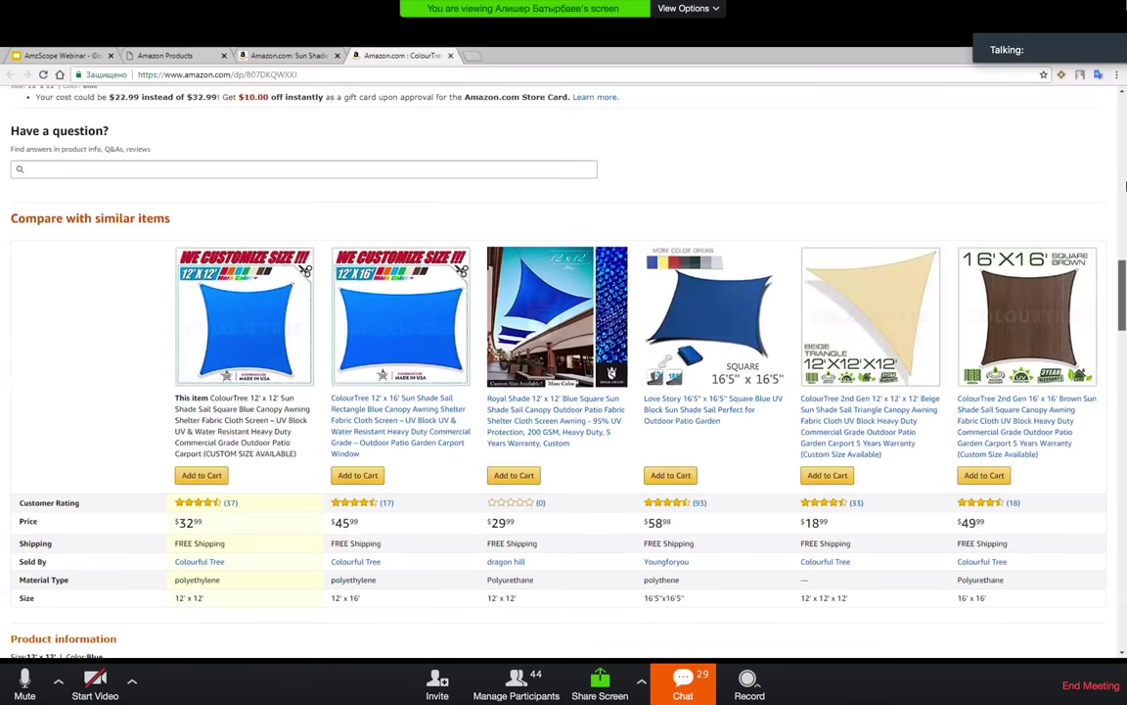
scroll(677, 460, up, 11)
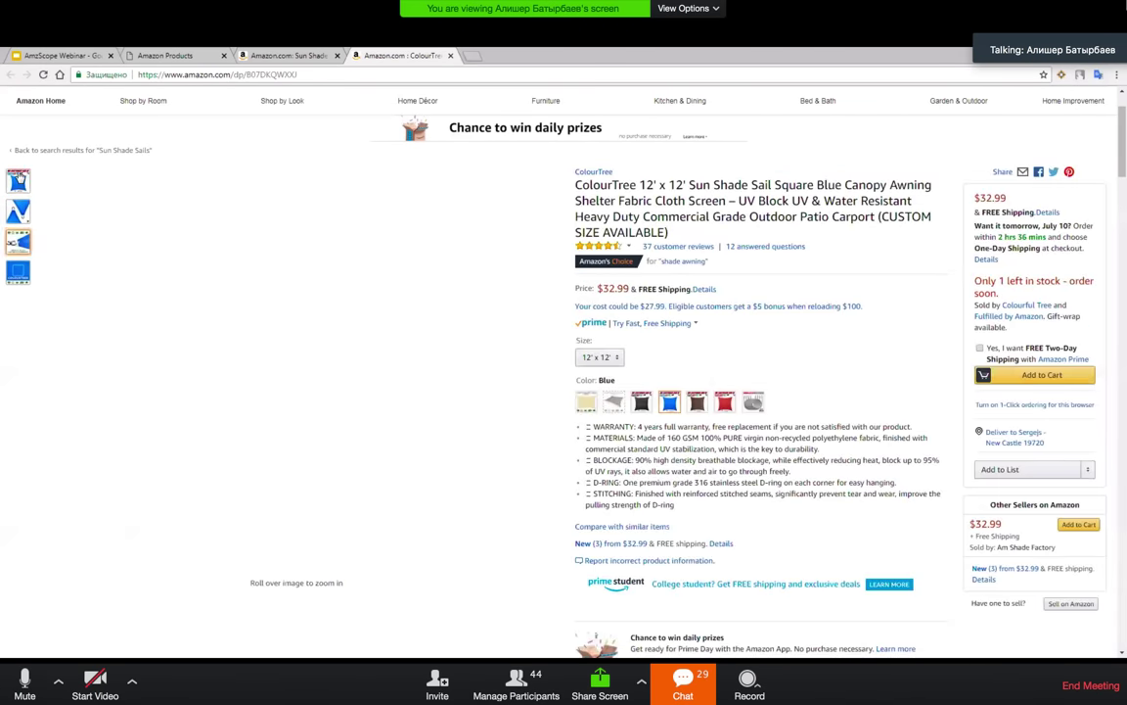
mouse_move(20, 220)
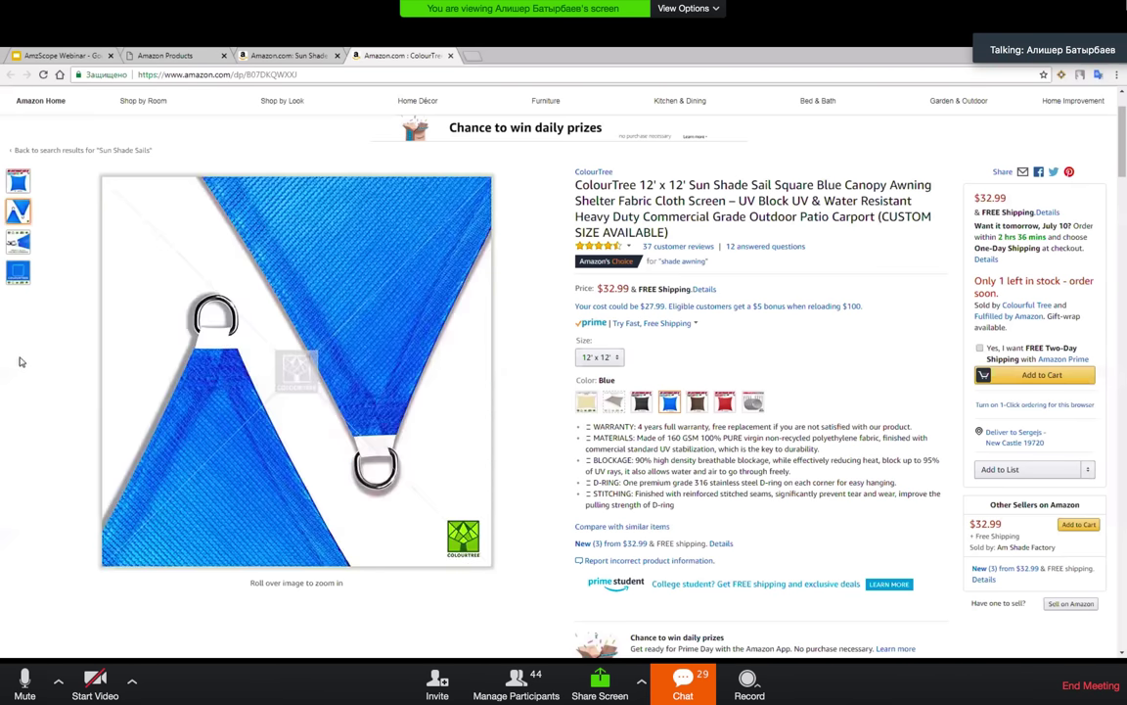
mouse_move(240, 349)
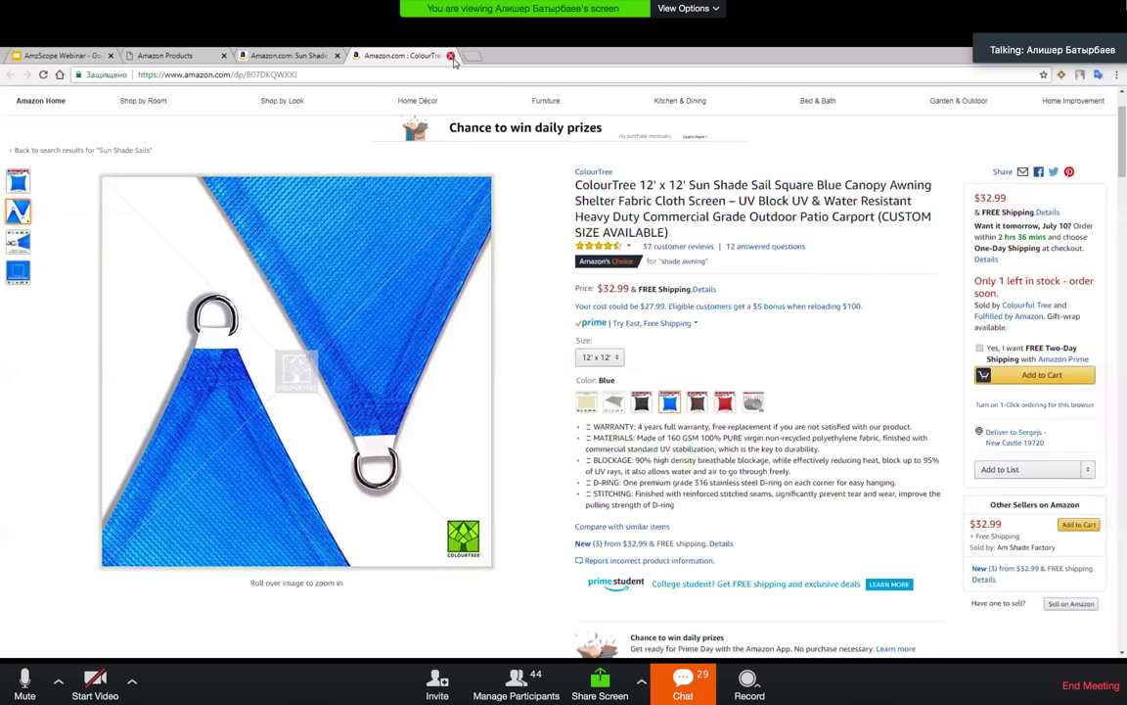
click(451, 56)
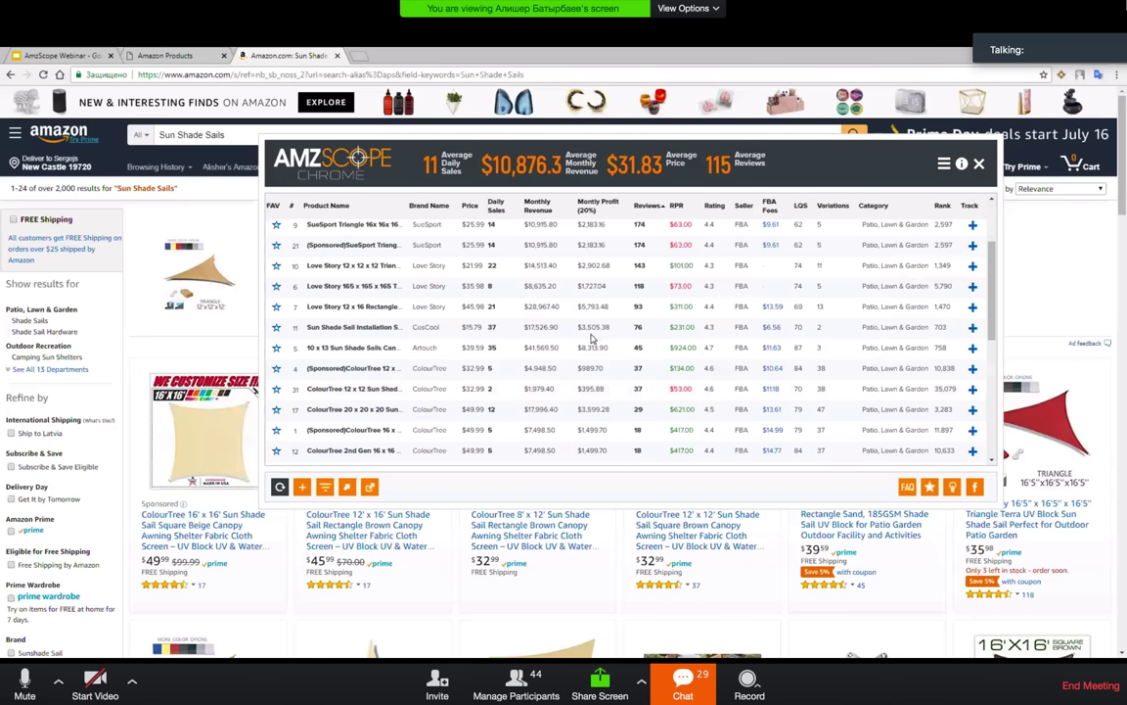
Step: Return to the product database and highlight the title of the 10' x 13' Sun Shade Sails product
click(183, 55)
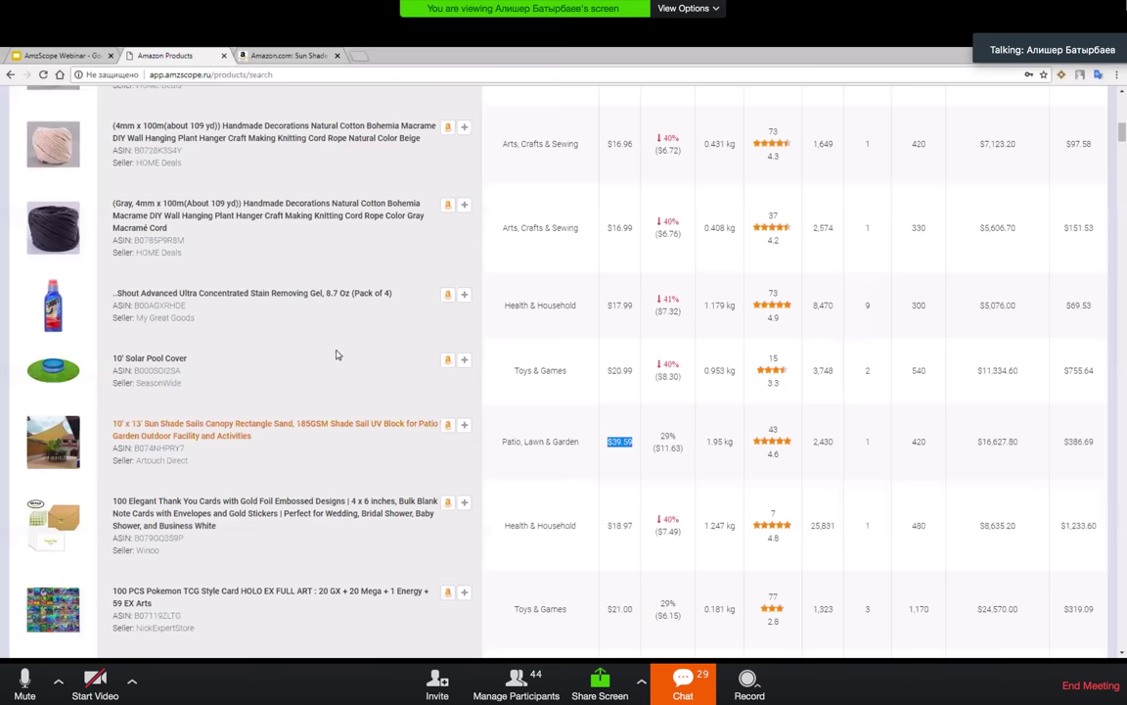
drag(298, 446, 120, 425)
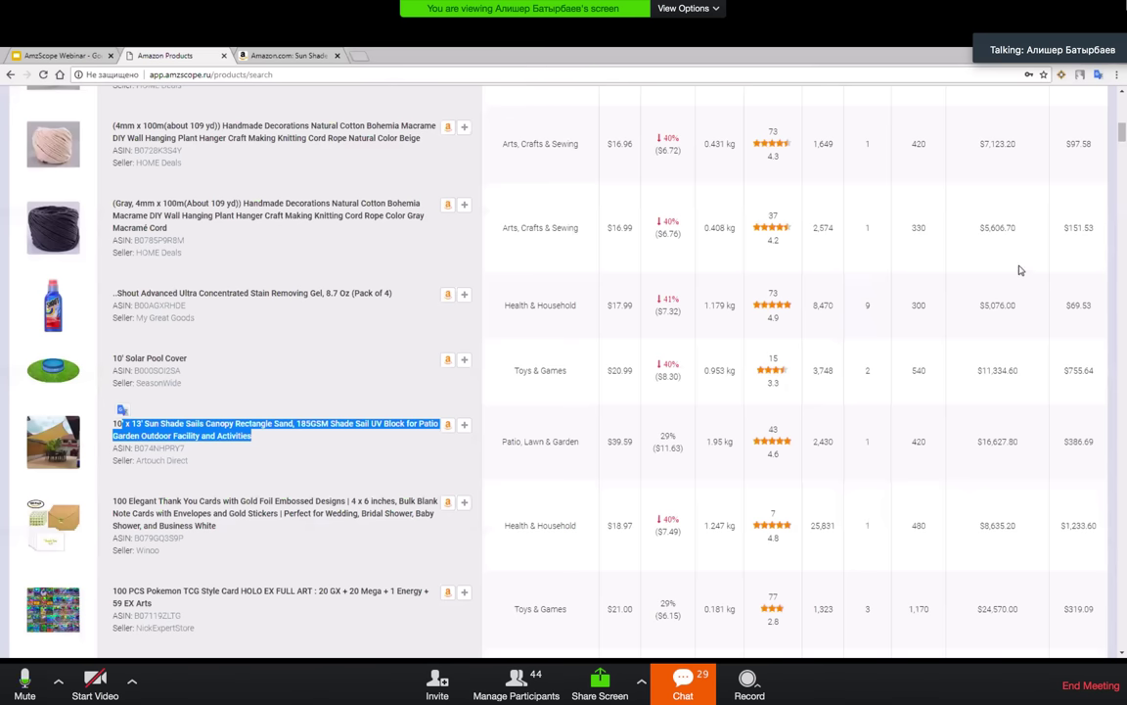
click(273, 441)
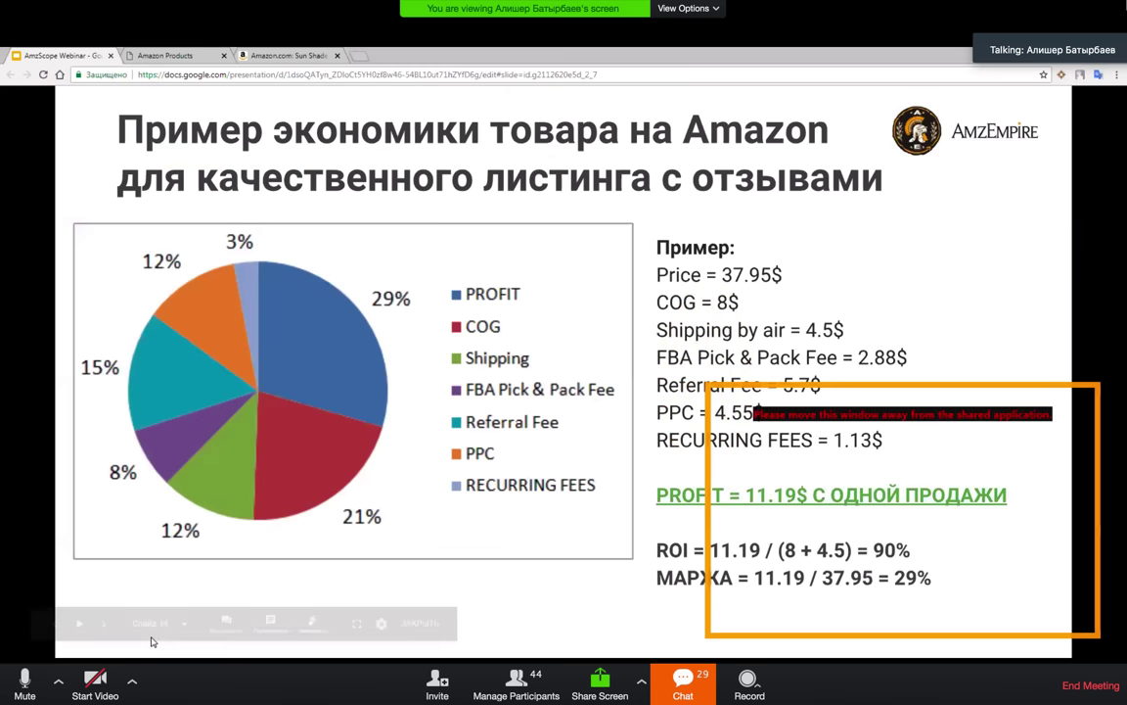
Step: Switch to the AmzScope webinar presentation, view the business plan on slide 15, and go back to slide 11
click(104, 623)
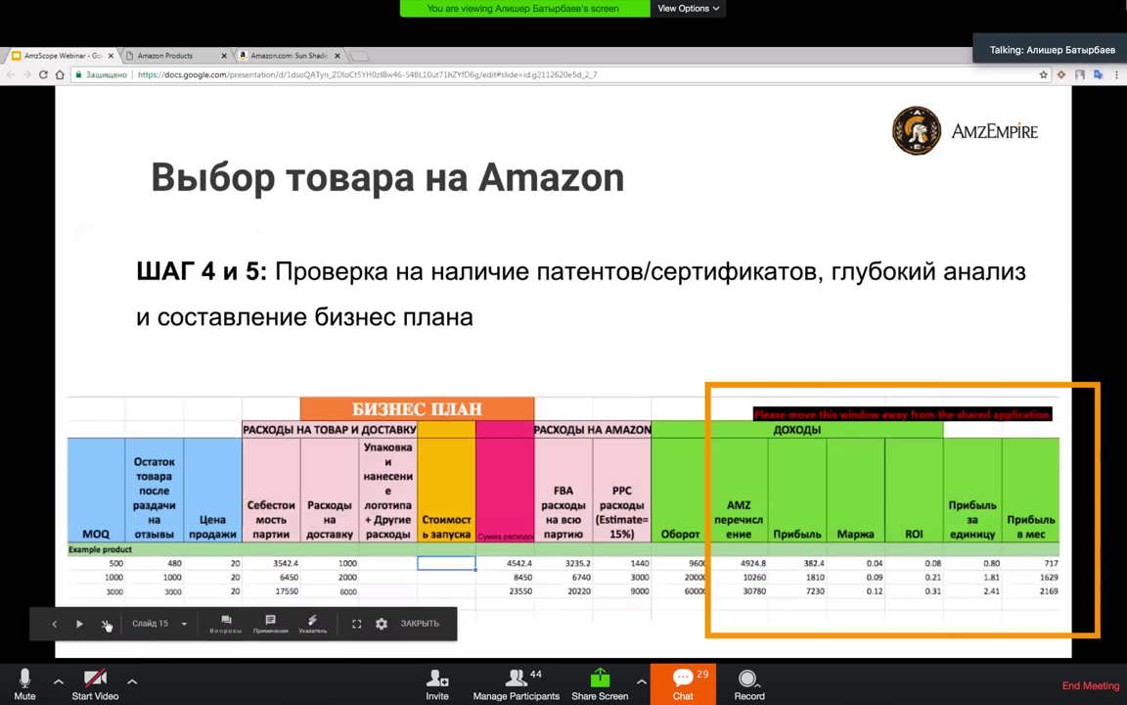
click(54, 623)
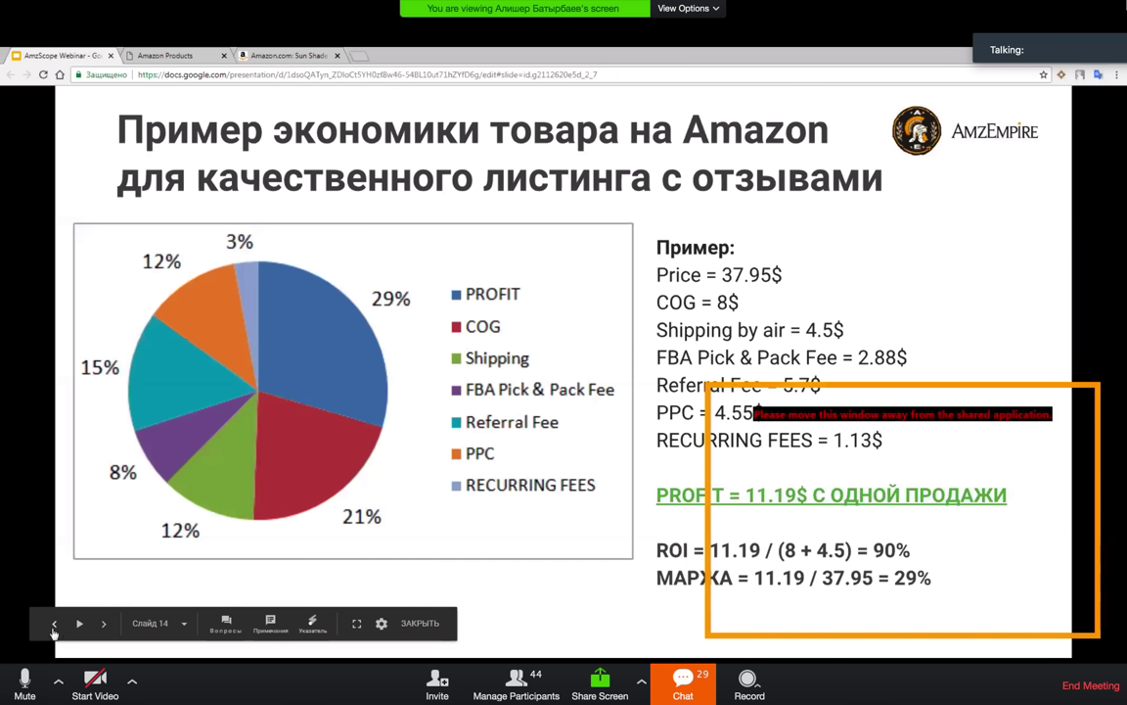
click(54, 623)
click(54, 624)
click(54, 623)
Step: Advance the presentation through slides 12 and 13 to the product economics example on slide 14
click(104, 623)
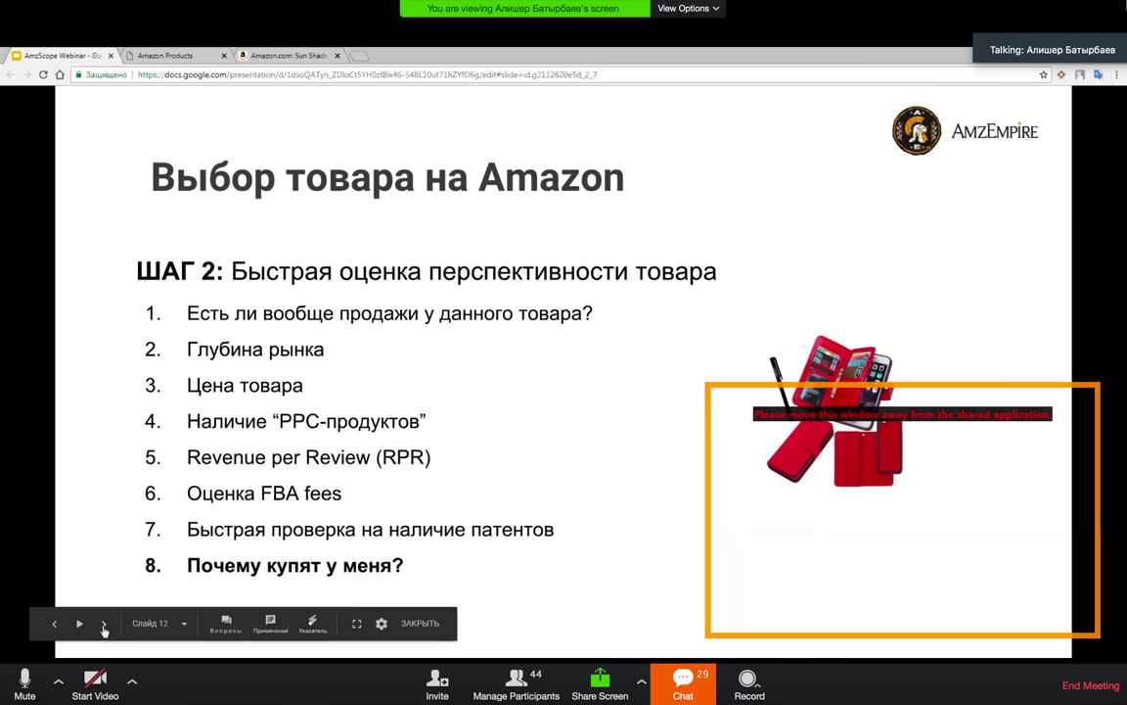
click(104, 623)
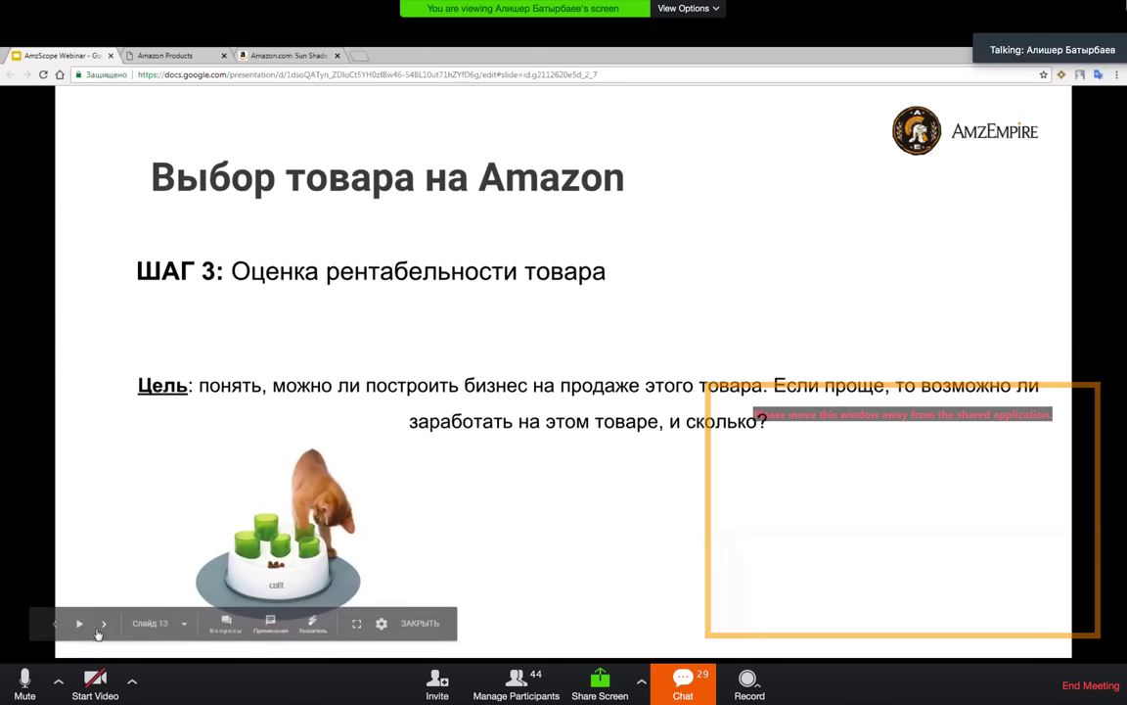
click(106, 625)
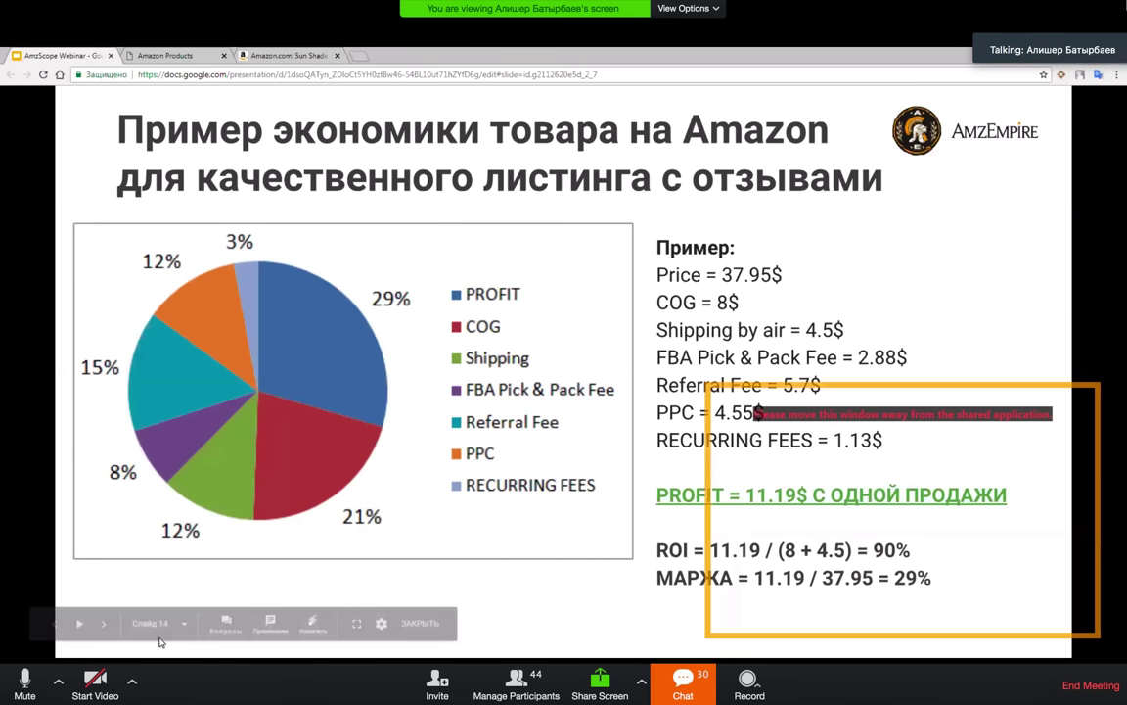
click(54, 625)
key(Right)
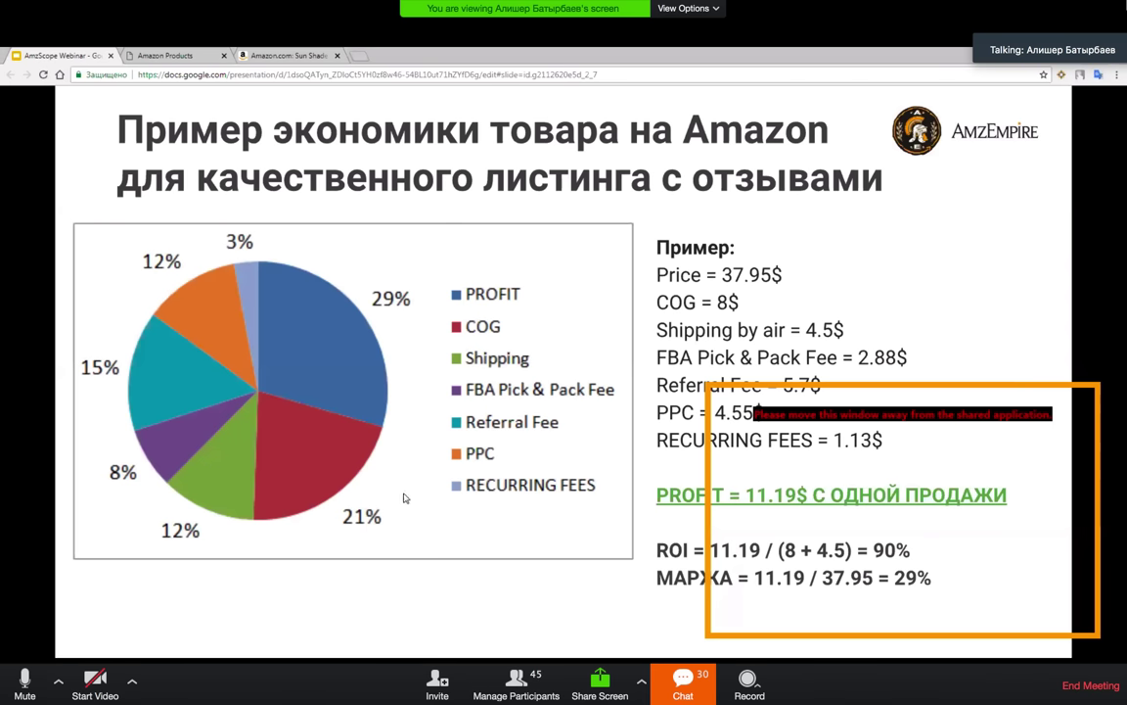
Step: Go back to the idea generation slide 11 and return to the product database's filter options
click(55, 624)
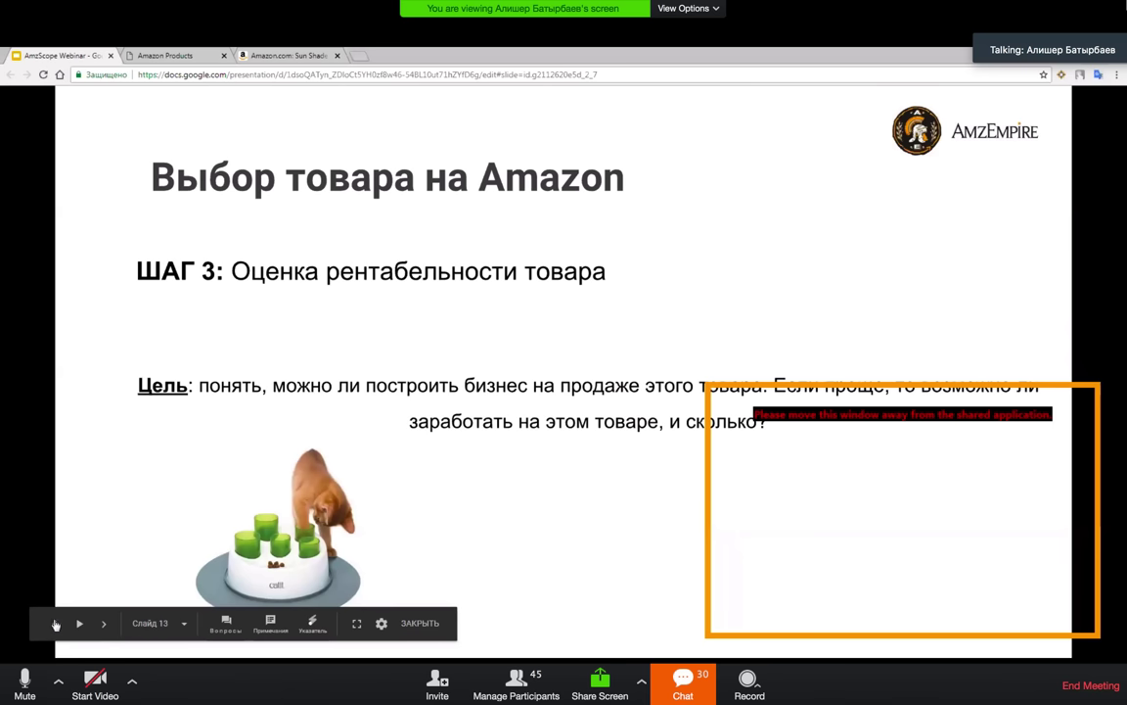
click(56, 625)
click(55, 626)
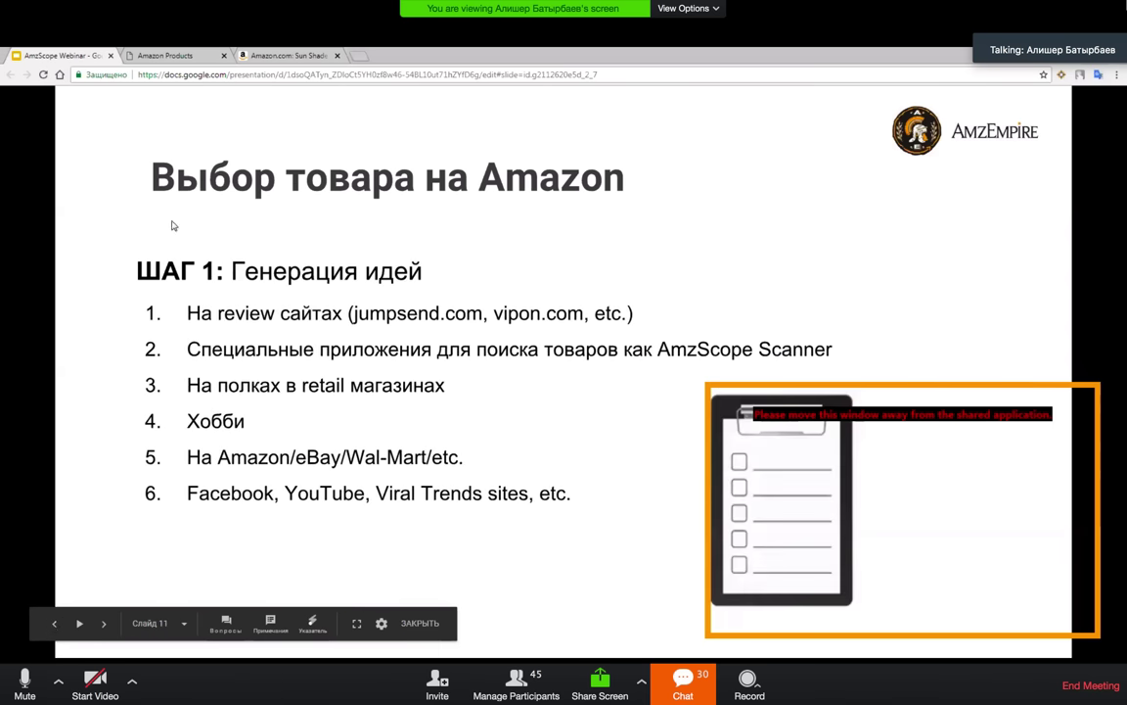
click(166, 55)
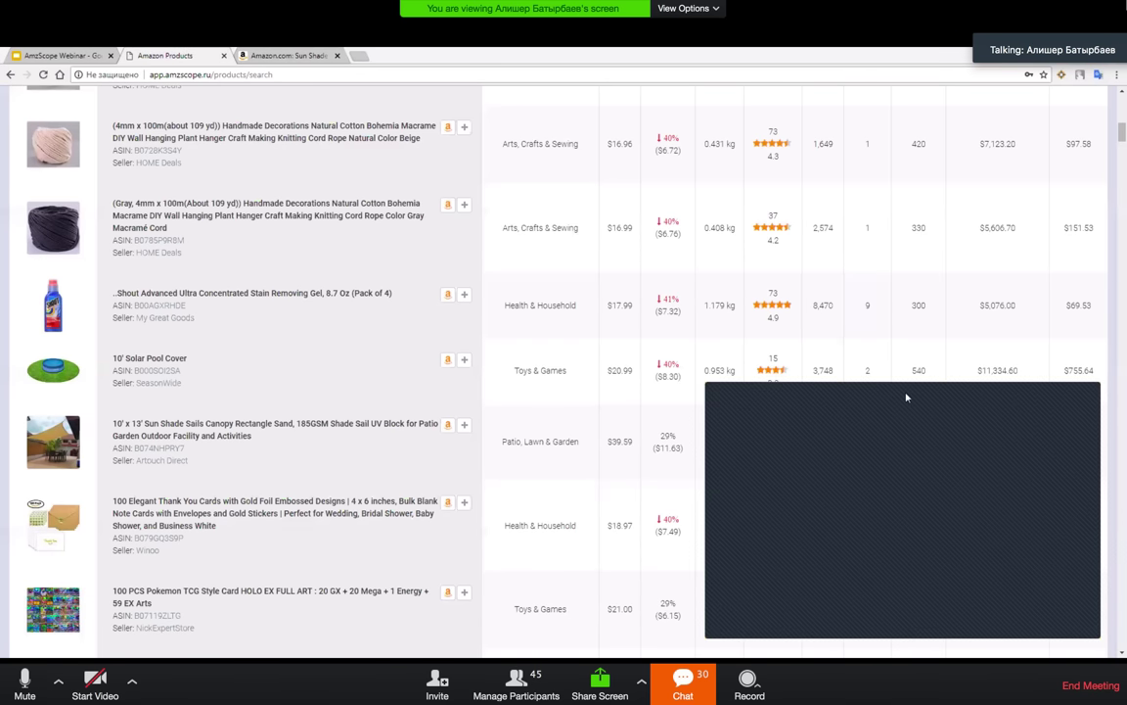
drag(1124, 122, 1124, 117)
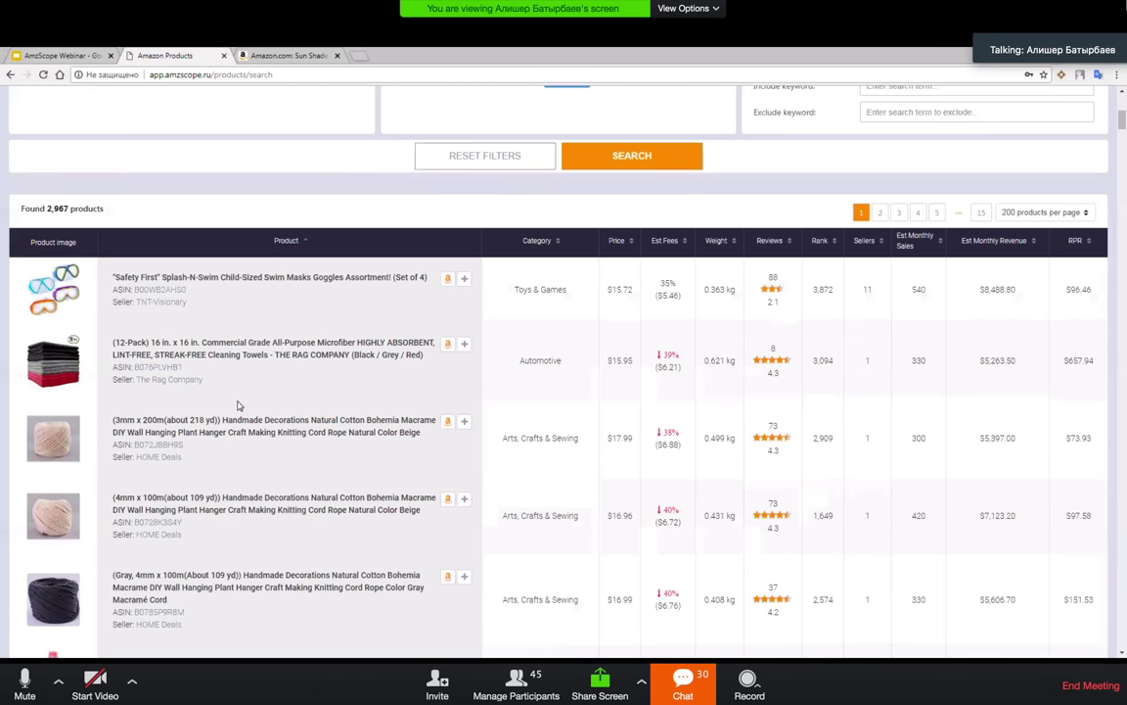
scroll(333, 355, up, 3)
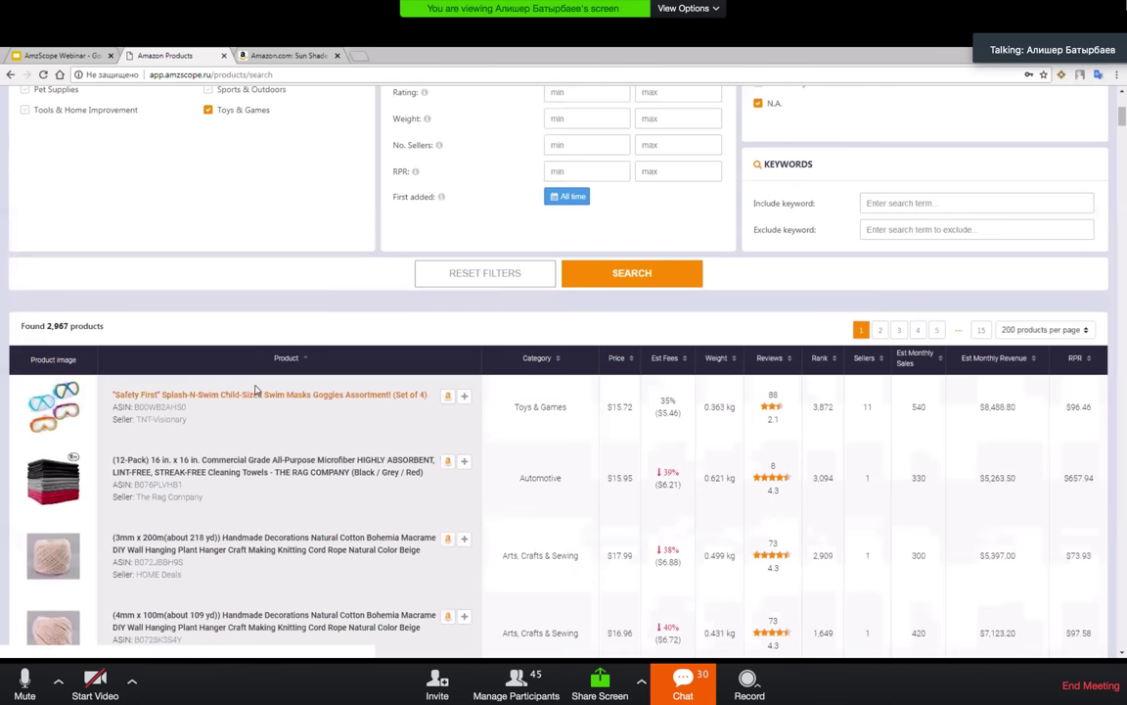
scroll(364, 342, up, 2)
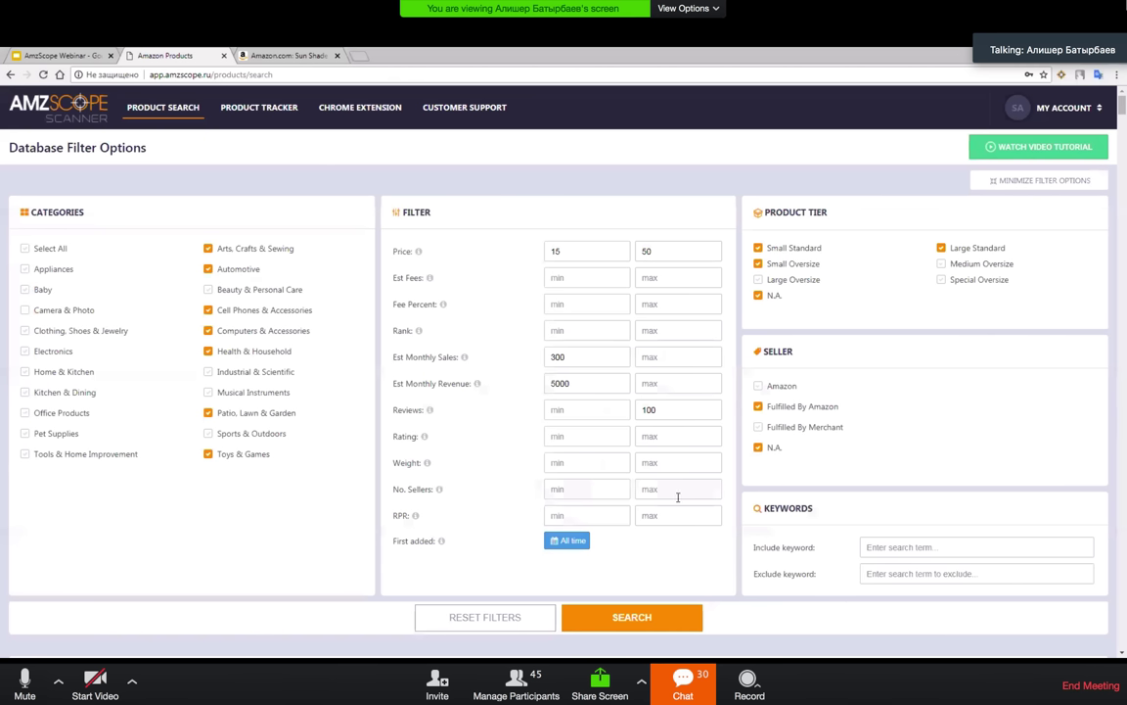
Step: Highlight the RPR filter and read its explanation and its minimum and maximum fields
click(602, 511)
click(397, 519)
double_click(396, 519)
mouse_move(415, 518)
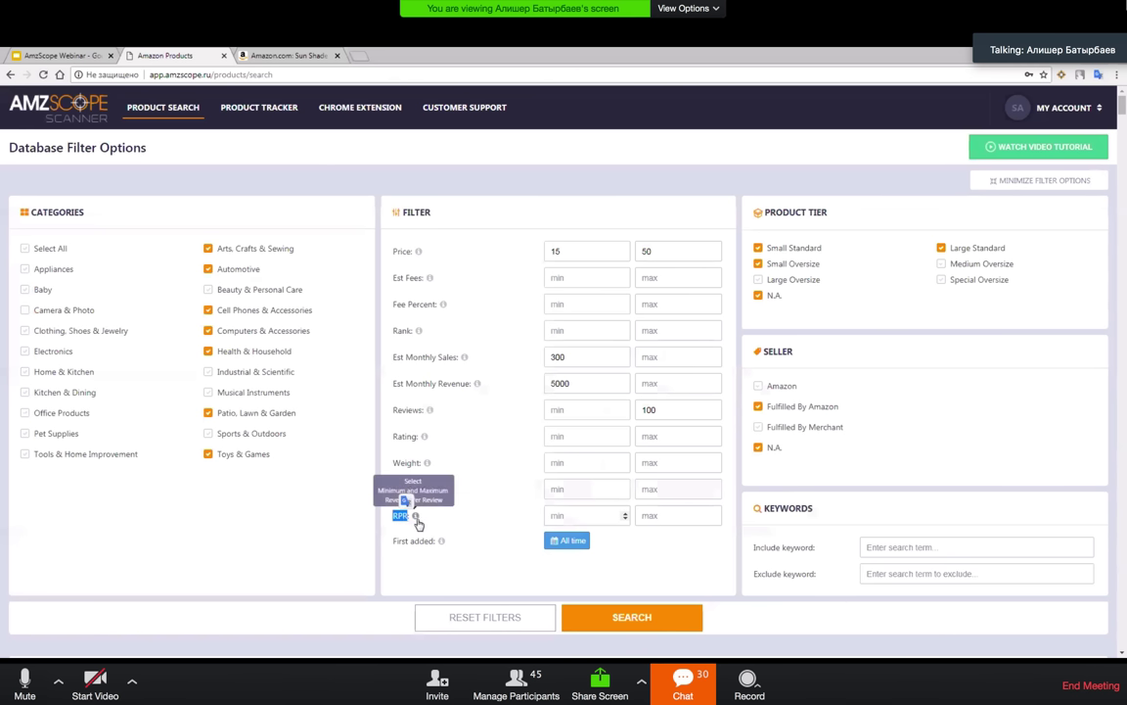
key(Tab)
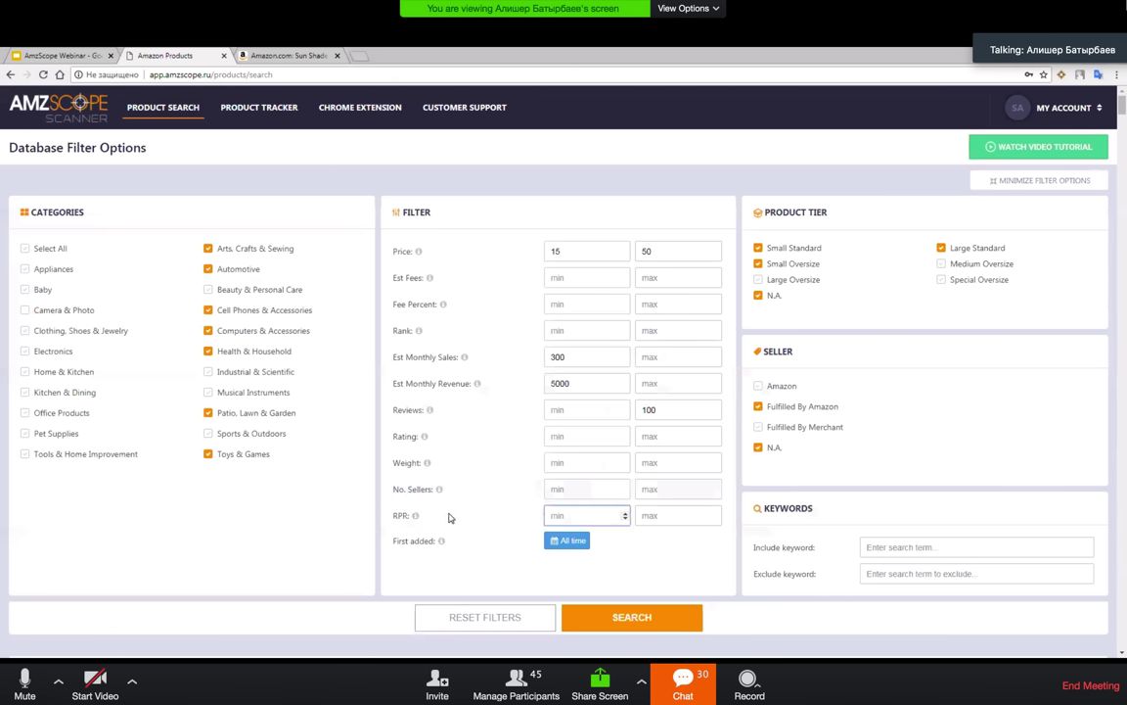
double_click(396, 516)
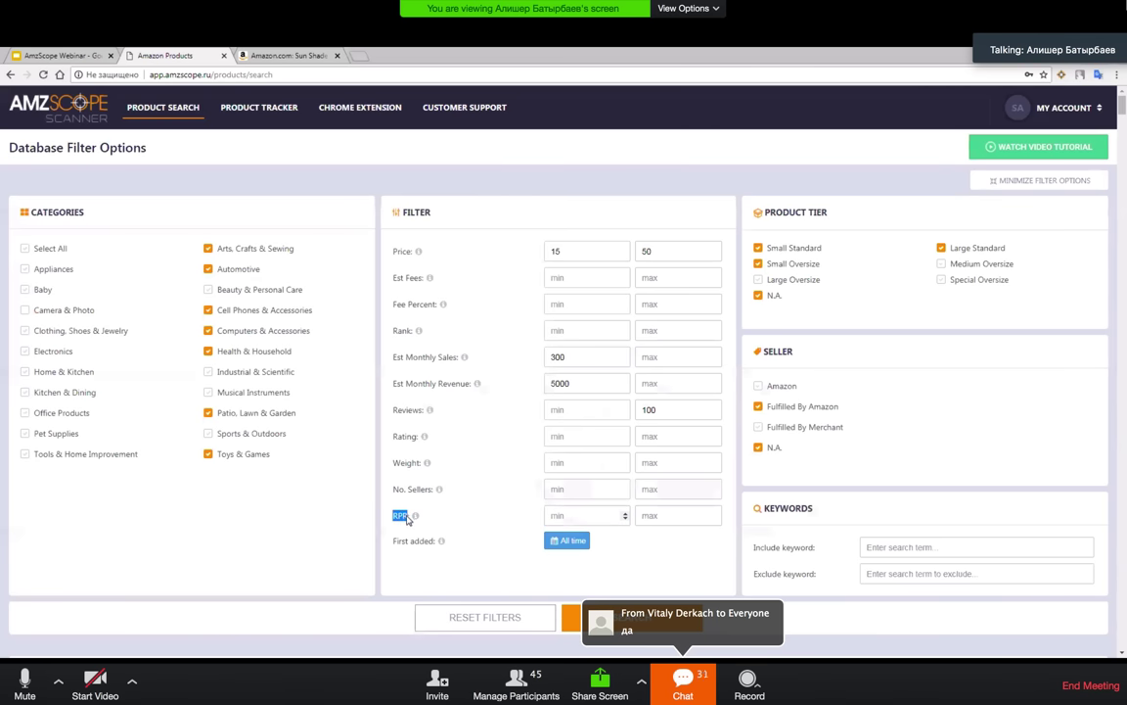
click(402, 518)
click(648, 516)
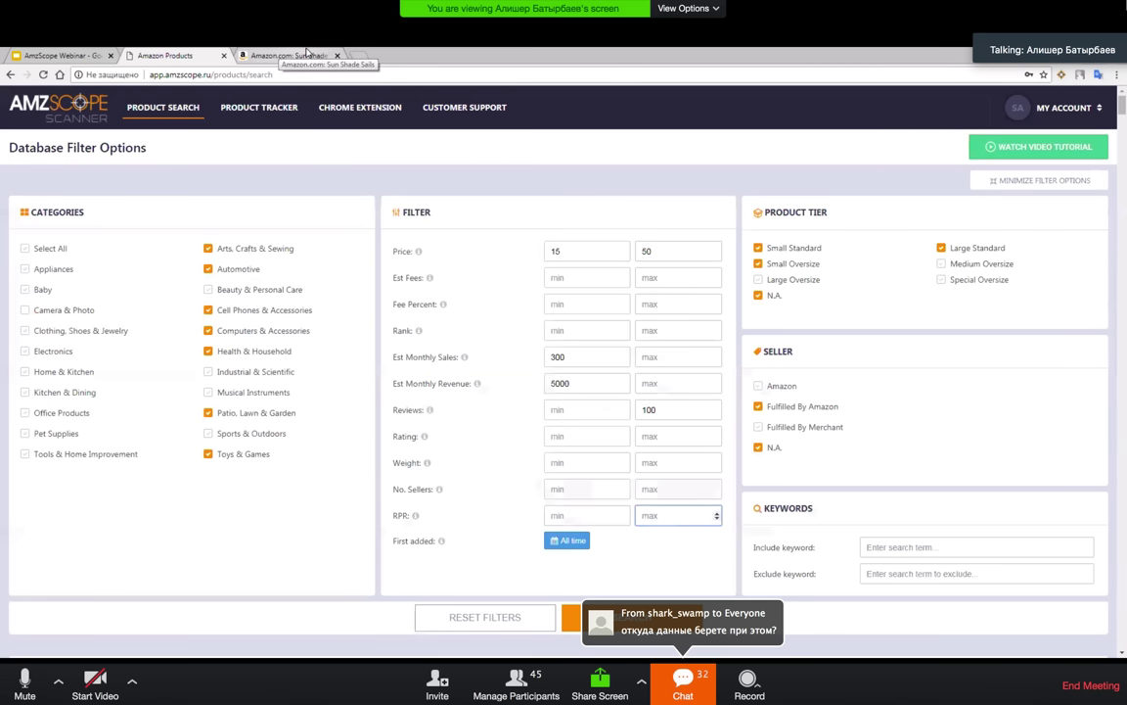
Step: Set the minimum RPR filter to 100
click(563, 515)
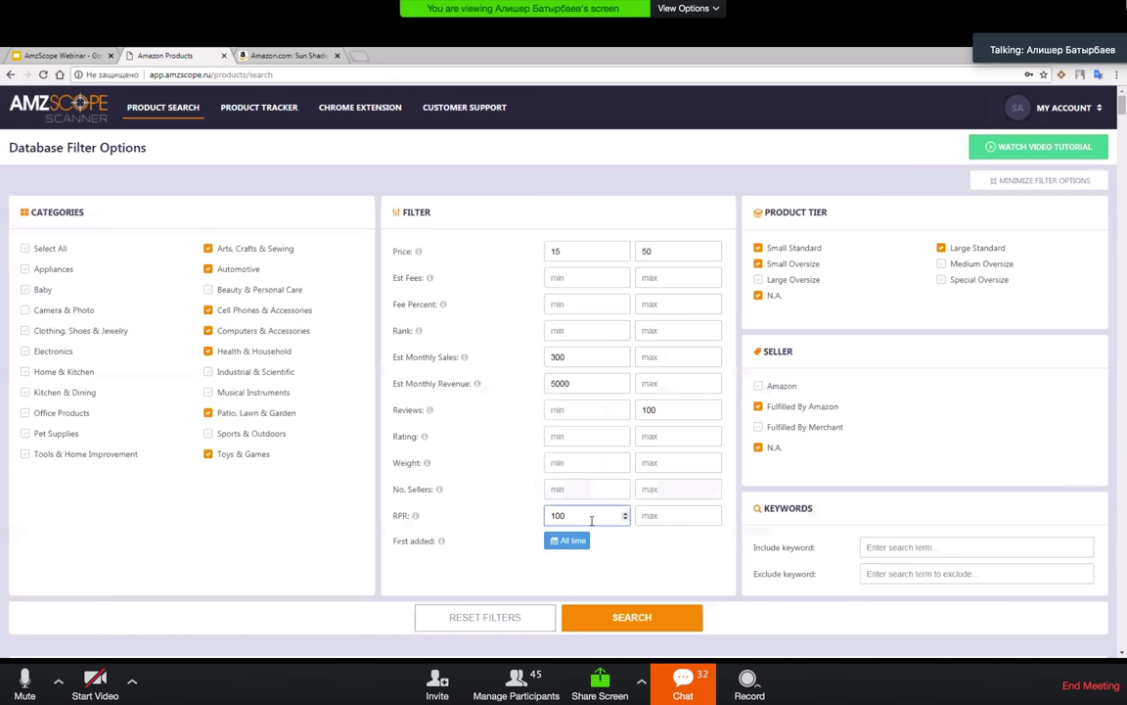
click(689, 565)
click(559, 513)
drag(578, 515, 547, 515)
click(635, 540)
Step: Clear all selected product categories in the database filter
click(289, 412)
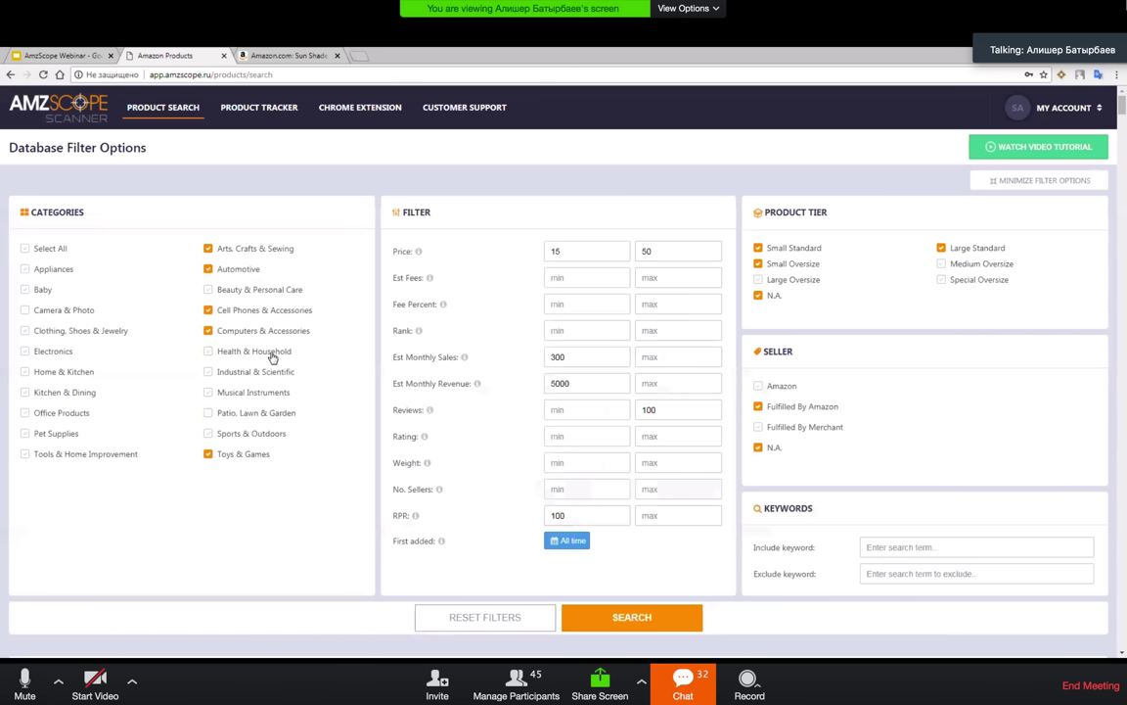
double_click(39, 249)
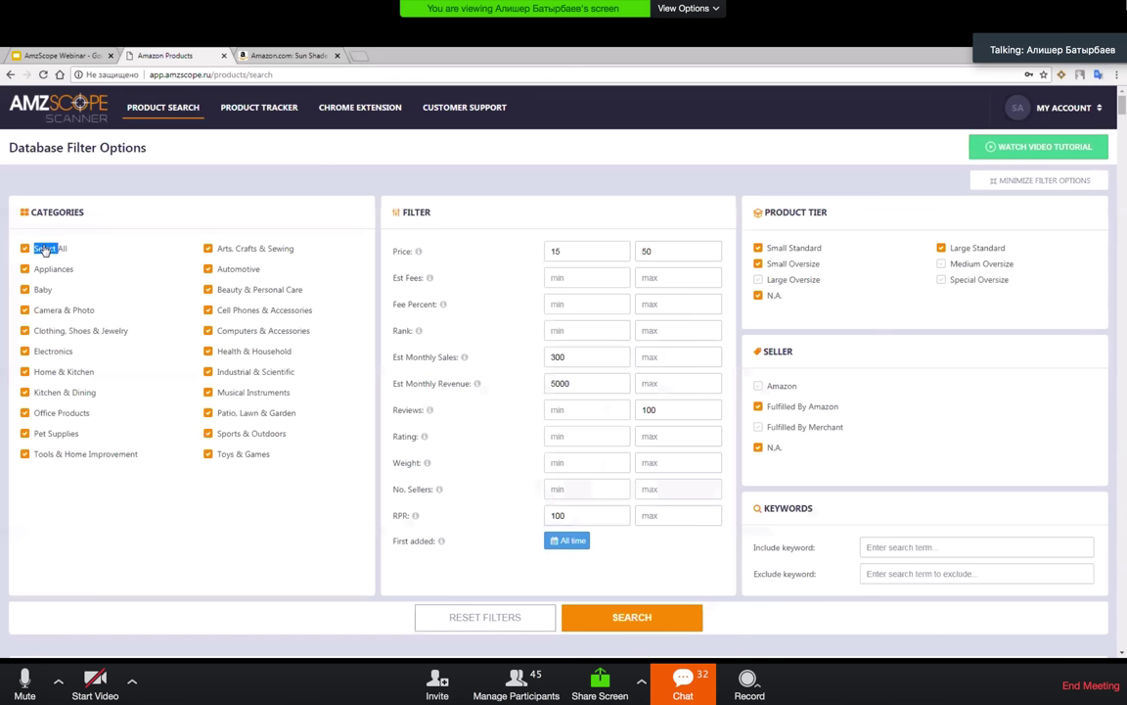
click(178, 218)
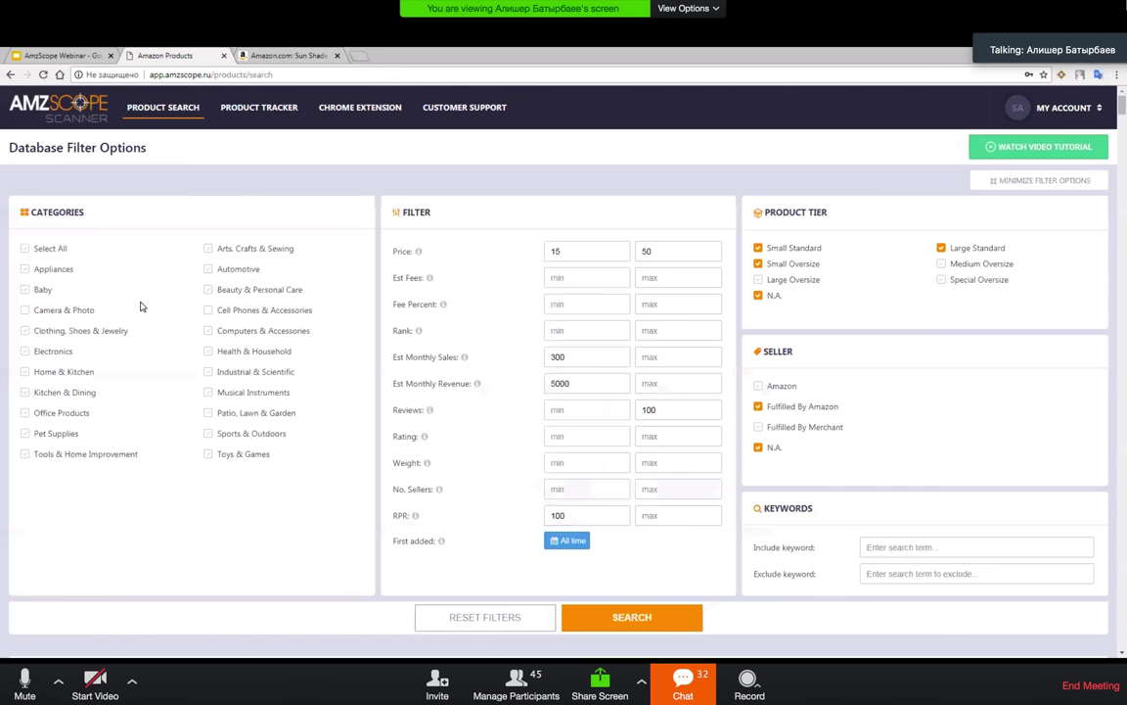
Step: Select the Appliances, Baby, Home & Kitchen and Office Products categories and run the product search
click(44, 269)
click(37, 291)
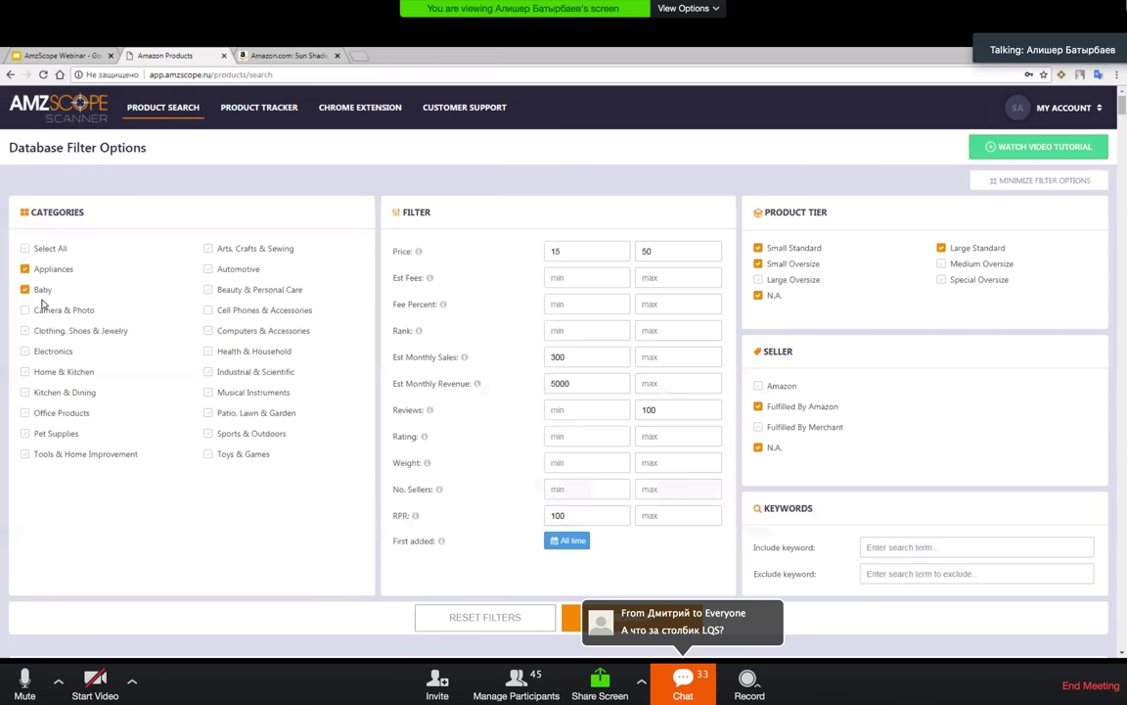
click(55, 374)
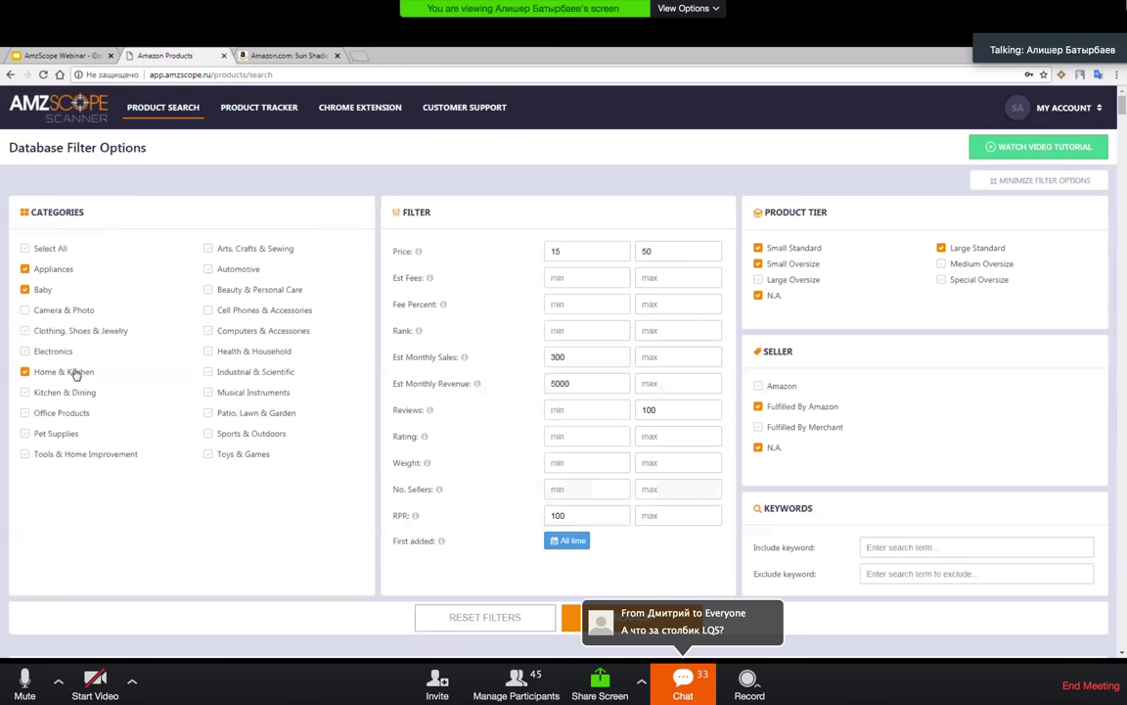
click(44, 416)
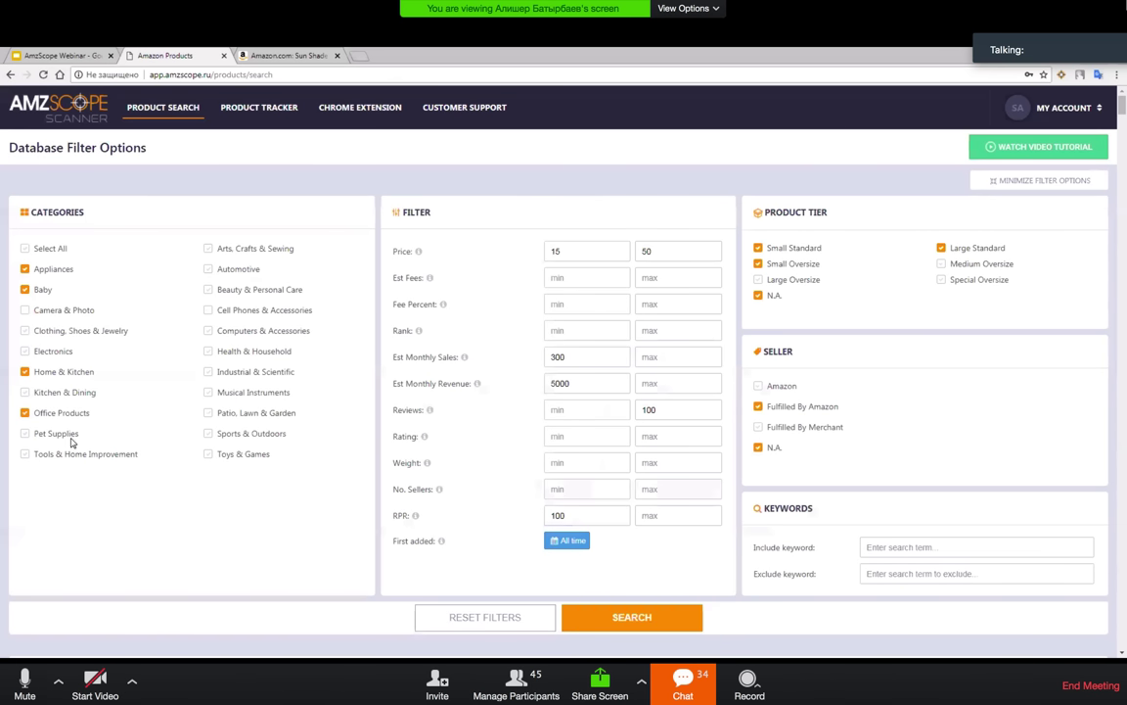
click(637, 618)
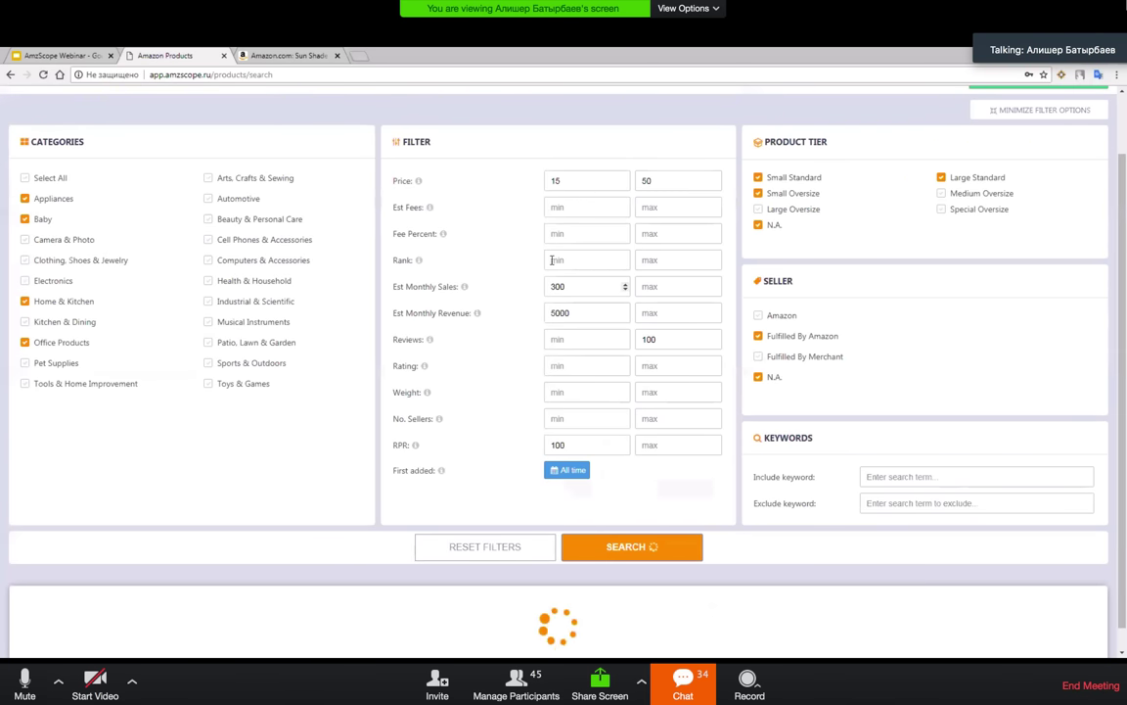
Step: Open the (2 Pack) Dual Height Step Stool's Amazon page in a new tab and look through its product photos
scroll(558, 315, down, 5)
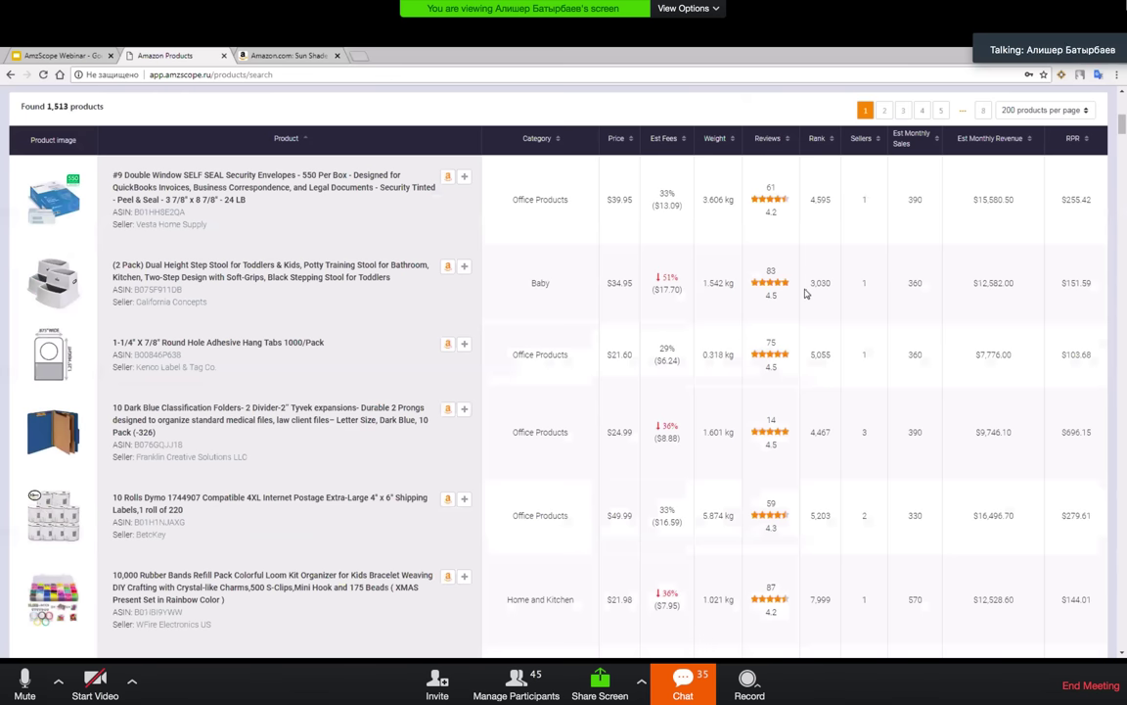
right_click(215, 271)
click(234, 278)
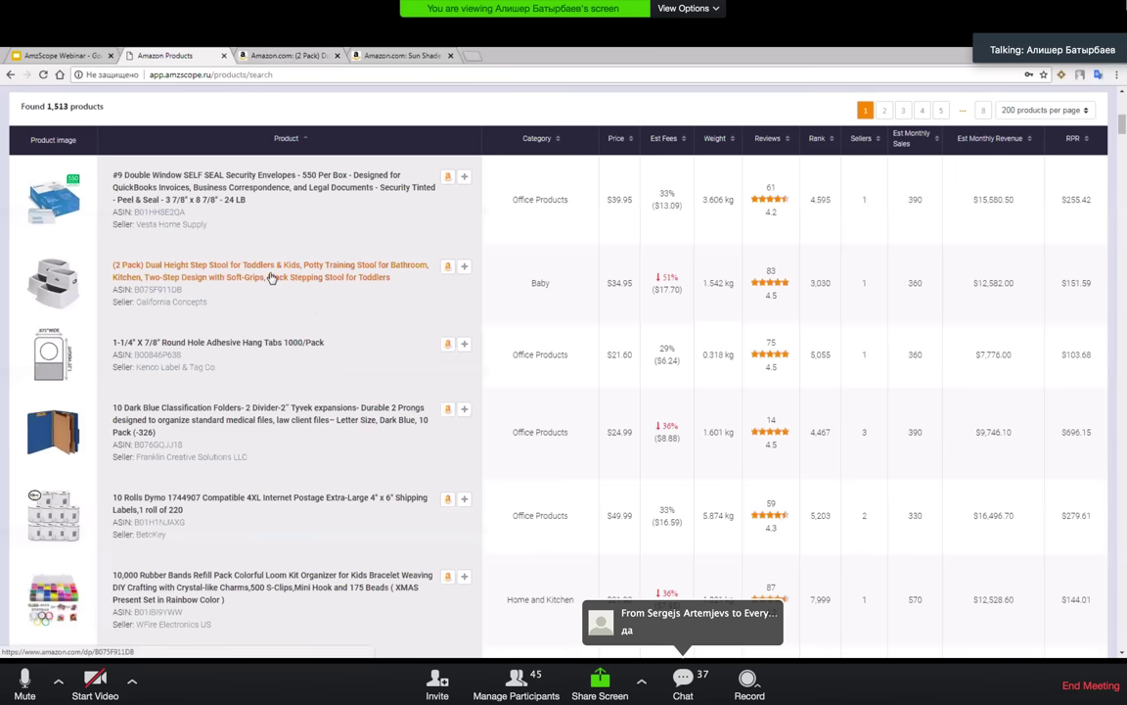
click(311, 53)
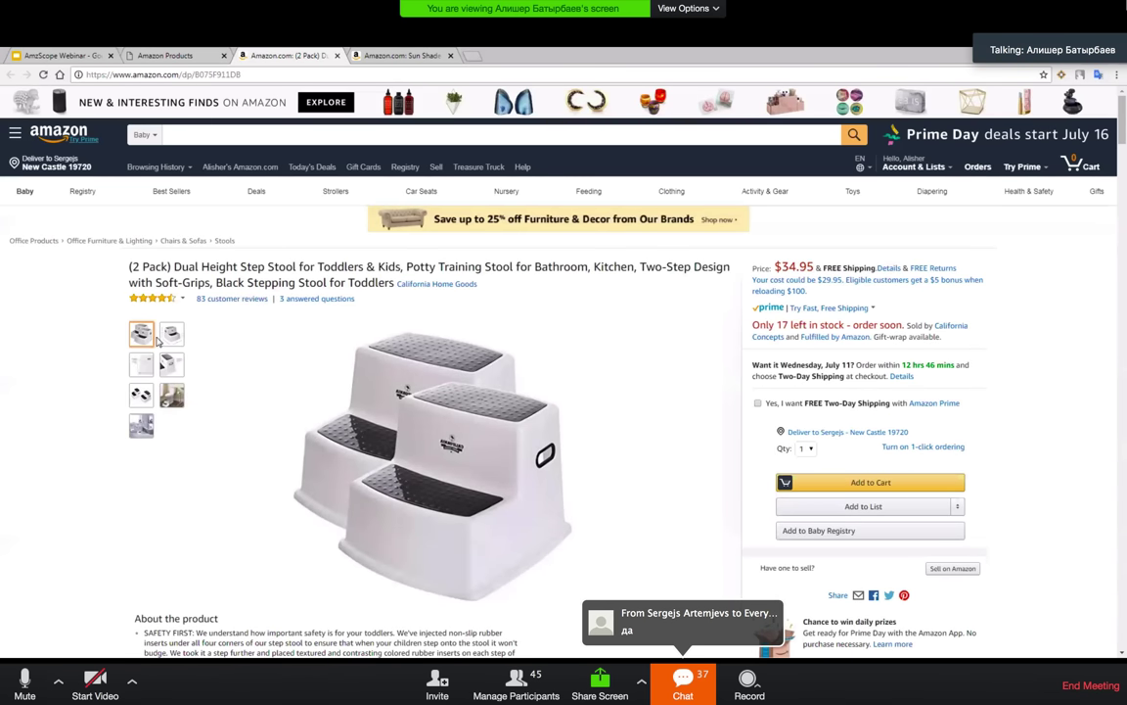
mouse_move(163, 369)
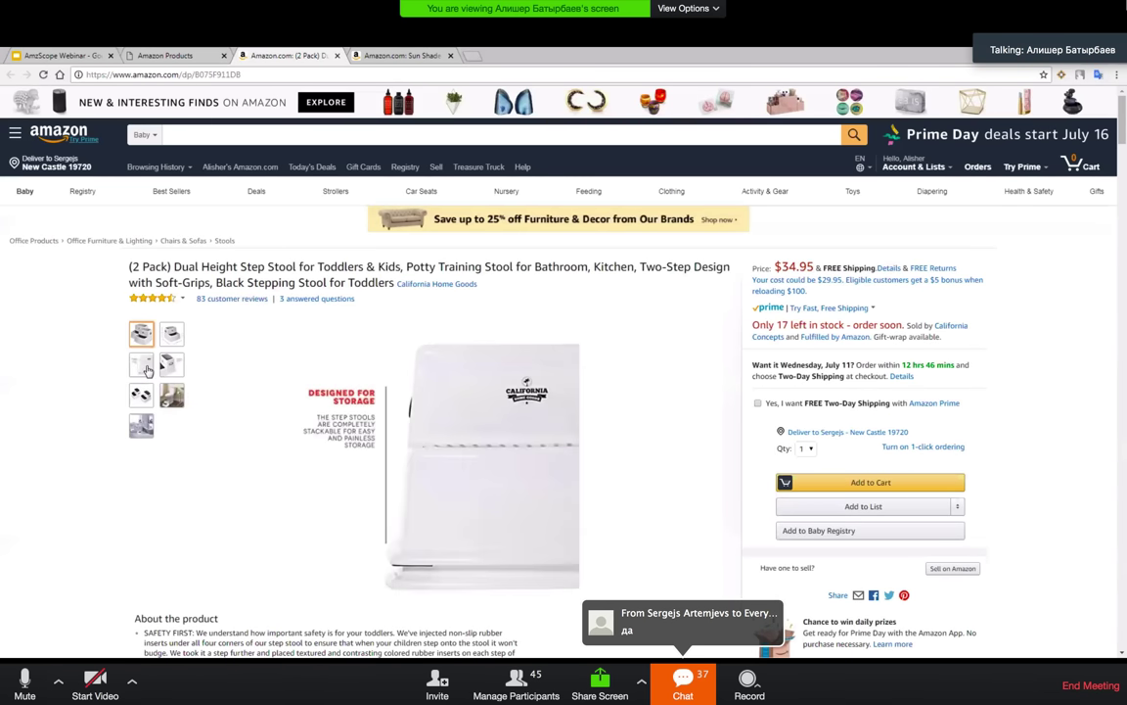
mouse_move(142, 429)
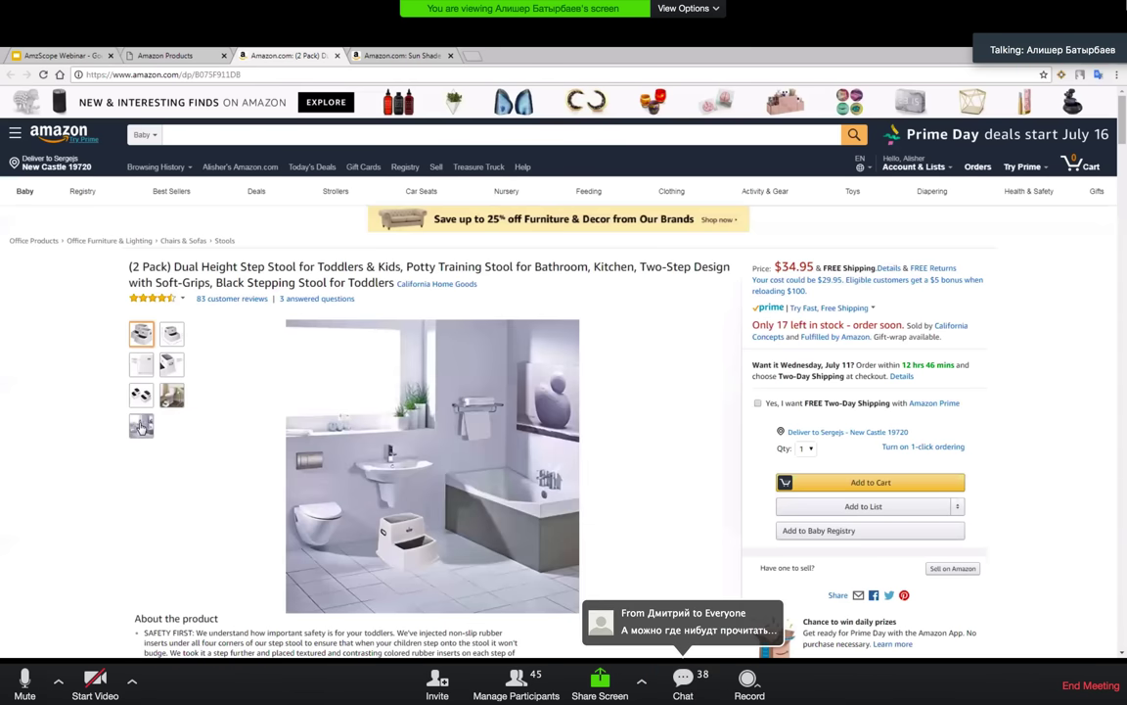
mouse_move(171, 400)
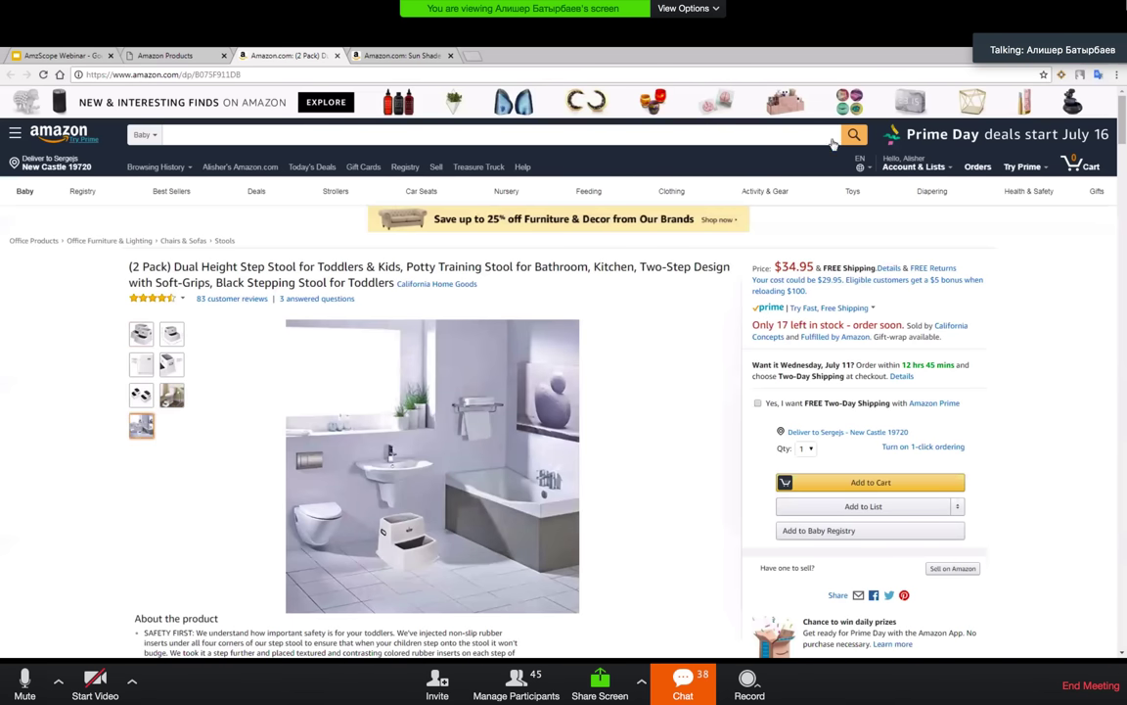
Step: Run the AMZScope Chrome extension on the step stool page, examine its reviews and RPR, and close the extension
click(1062, 75)
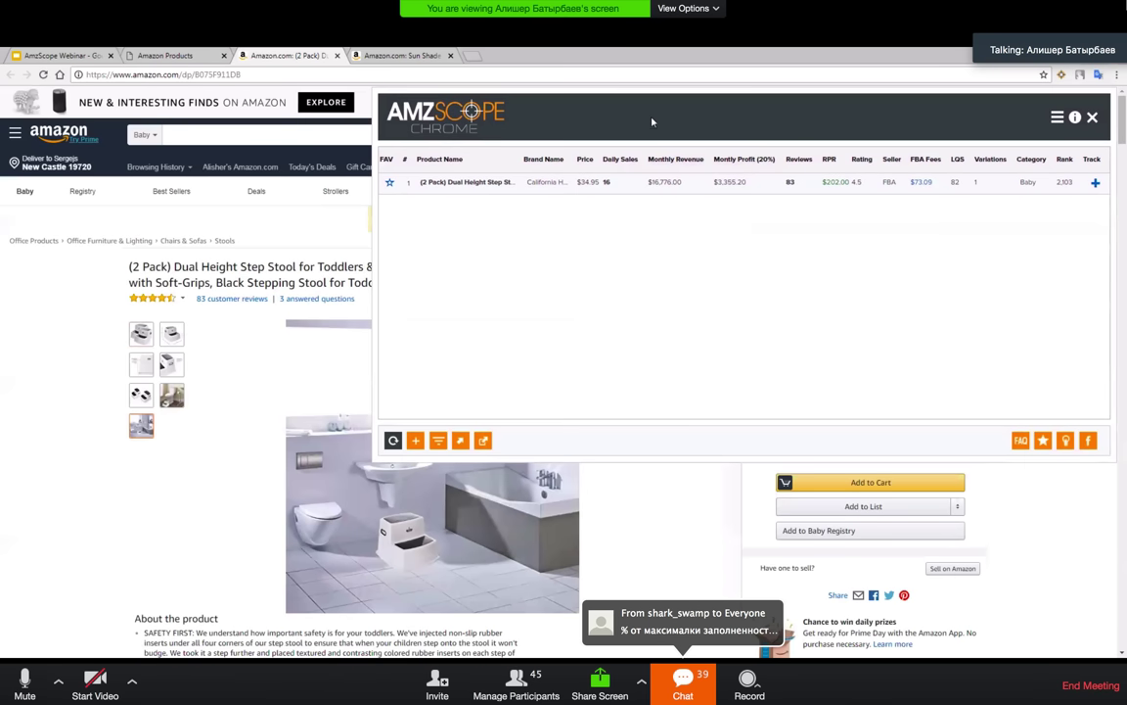
drag(649, 118, 566, 165)
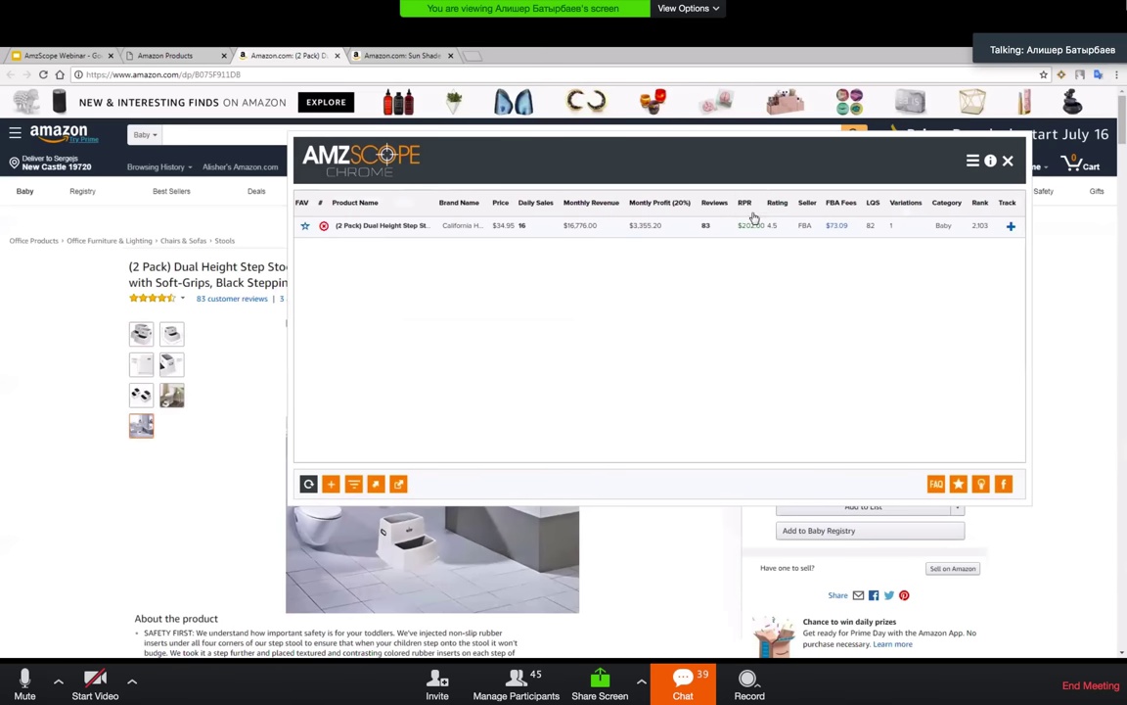
drag(743, 228, 767, 228)
click(774, 227)
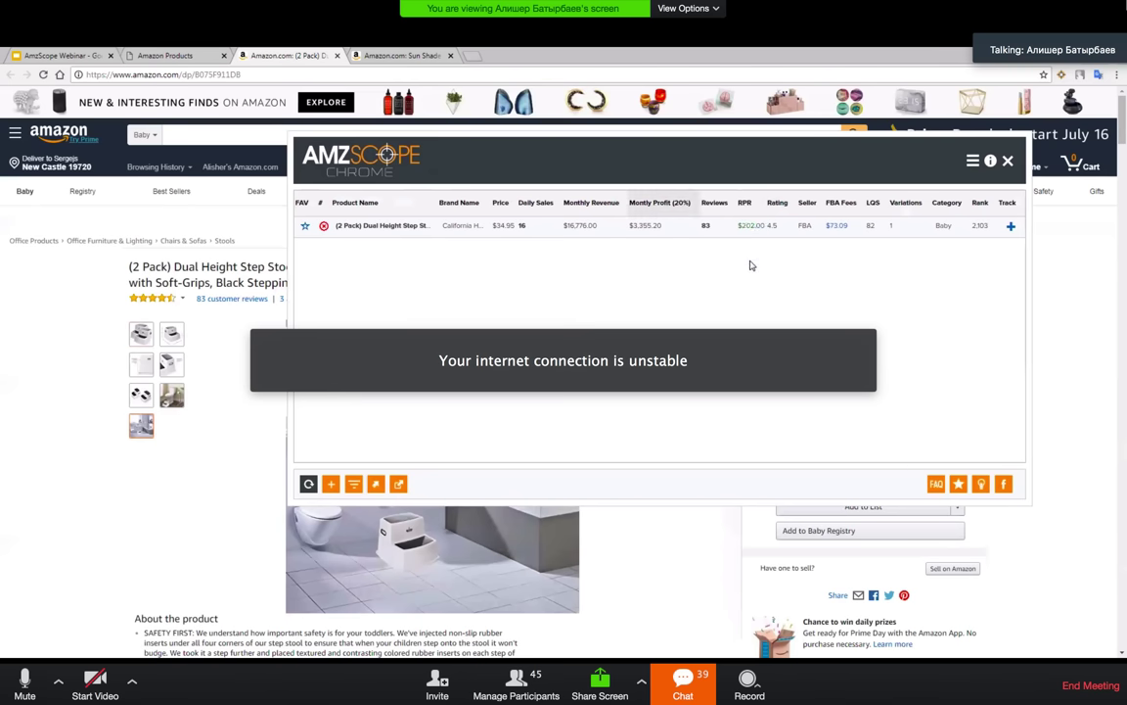
drag(661, 141, 650, 139)
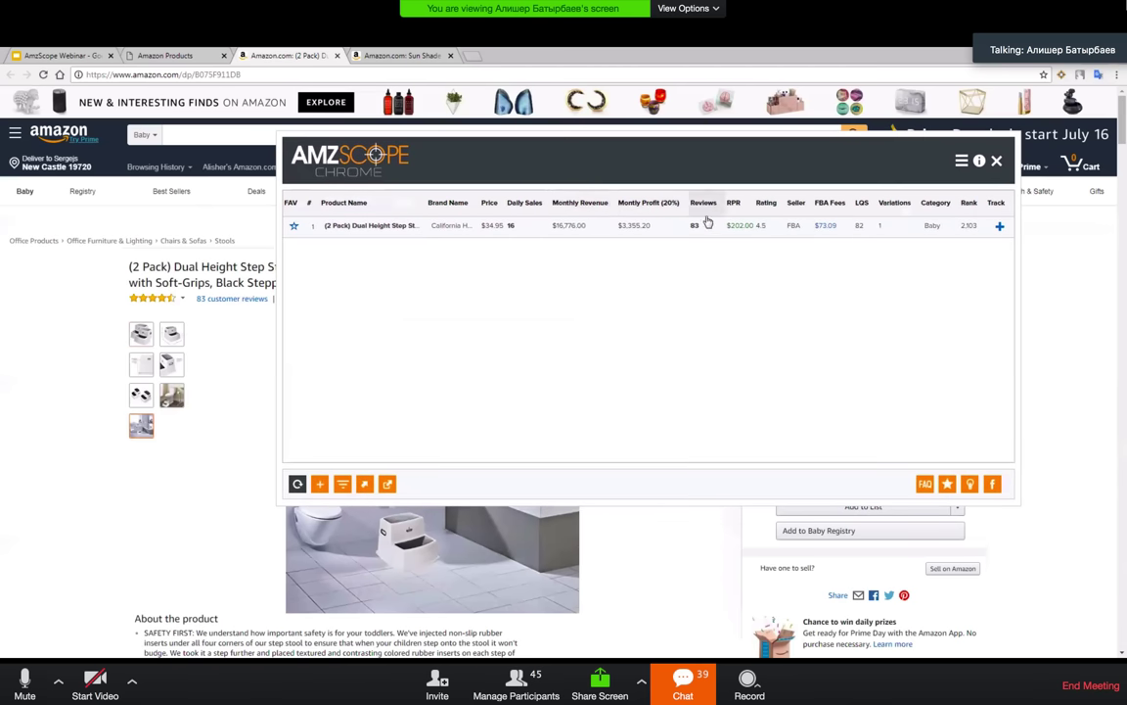
double_click(737, 226)
click(749, 256)
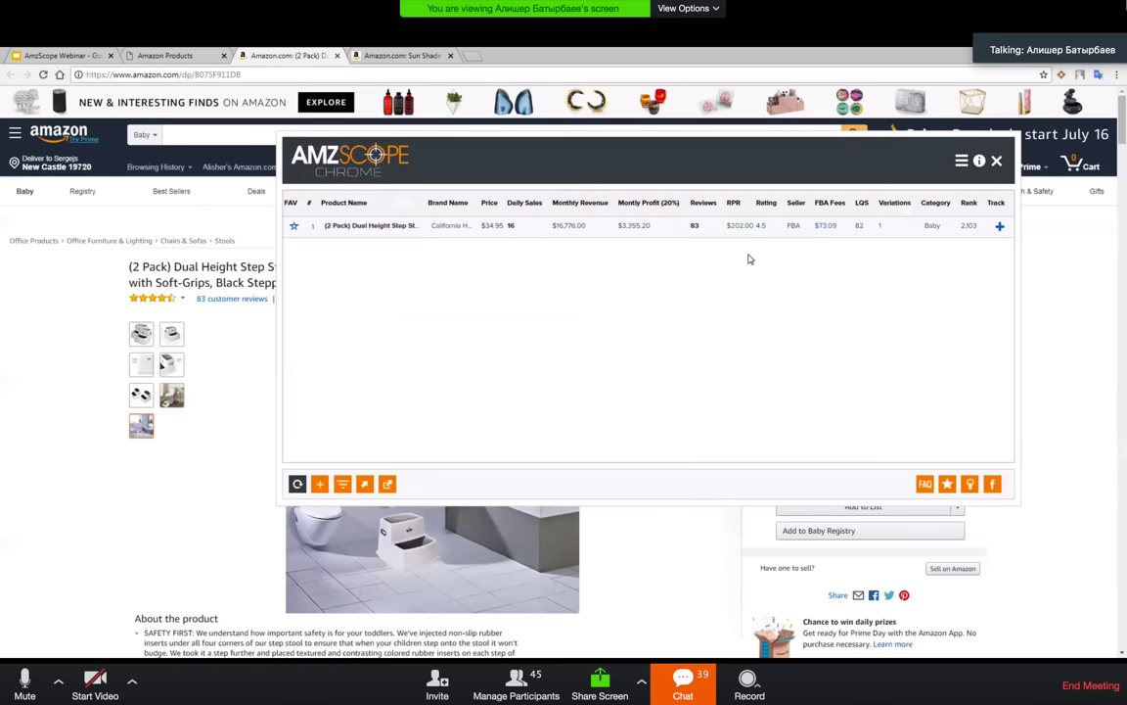
double_click(735, 226)
click(739, 286)
drag(735, 181, 740, 237)
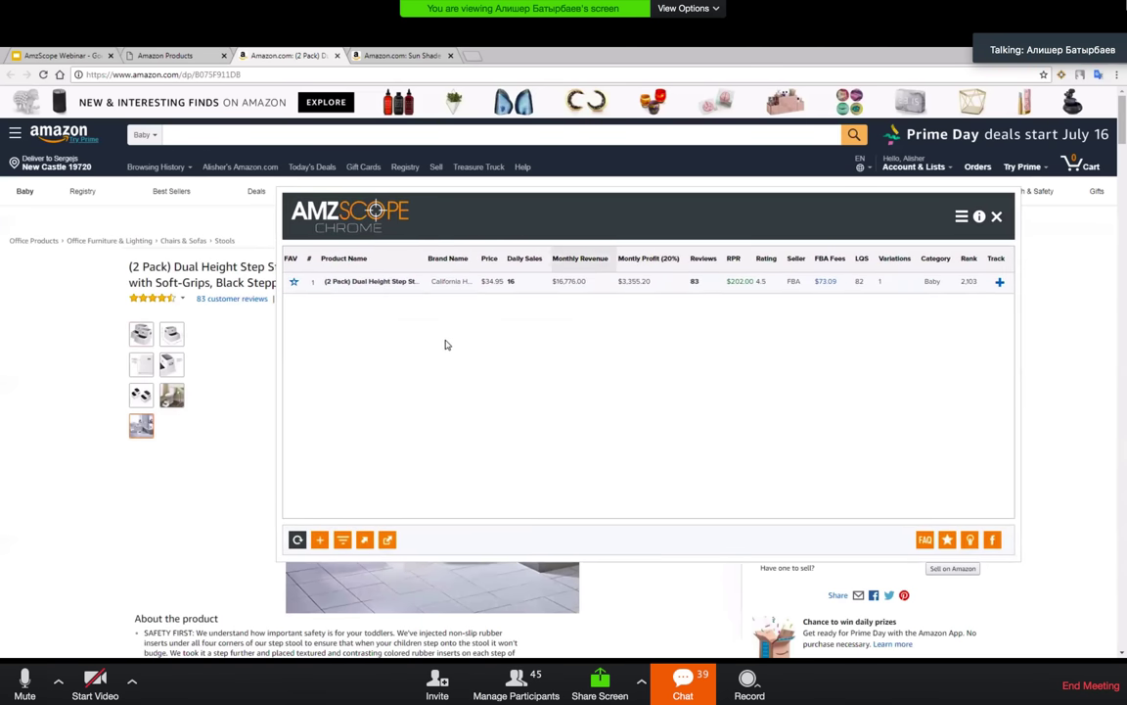
drag(596, 226, 600, 223)
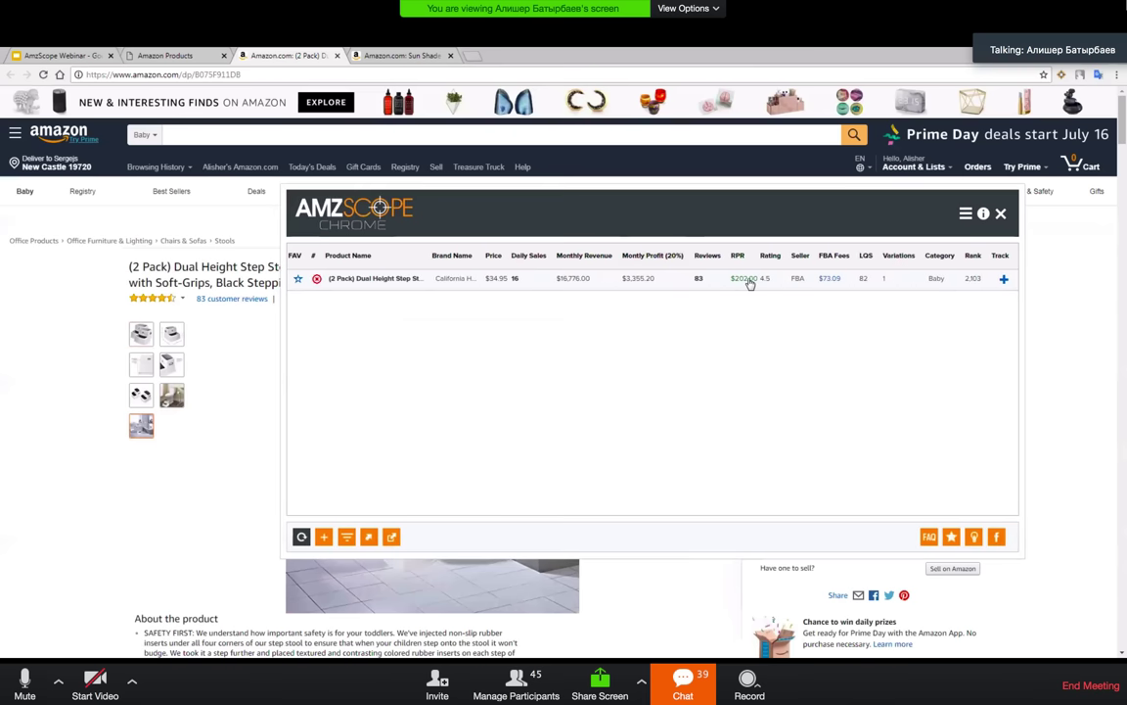
click(1001, 215)
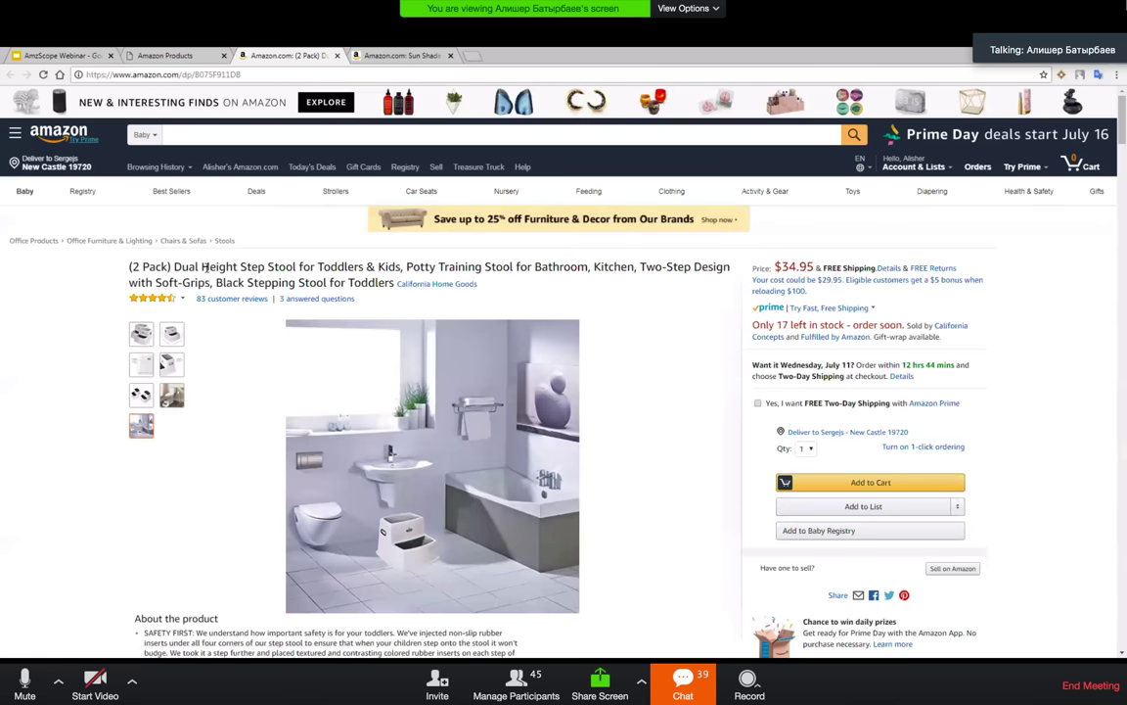
Step: Search all Amazon departments for "Step Stool for Toddlers", using the phrase from the product title
drag(239, 266, 363, 268)
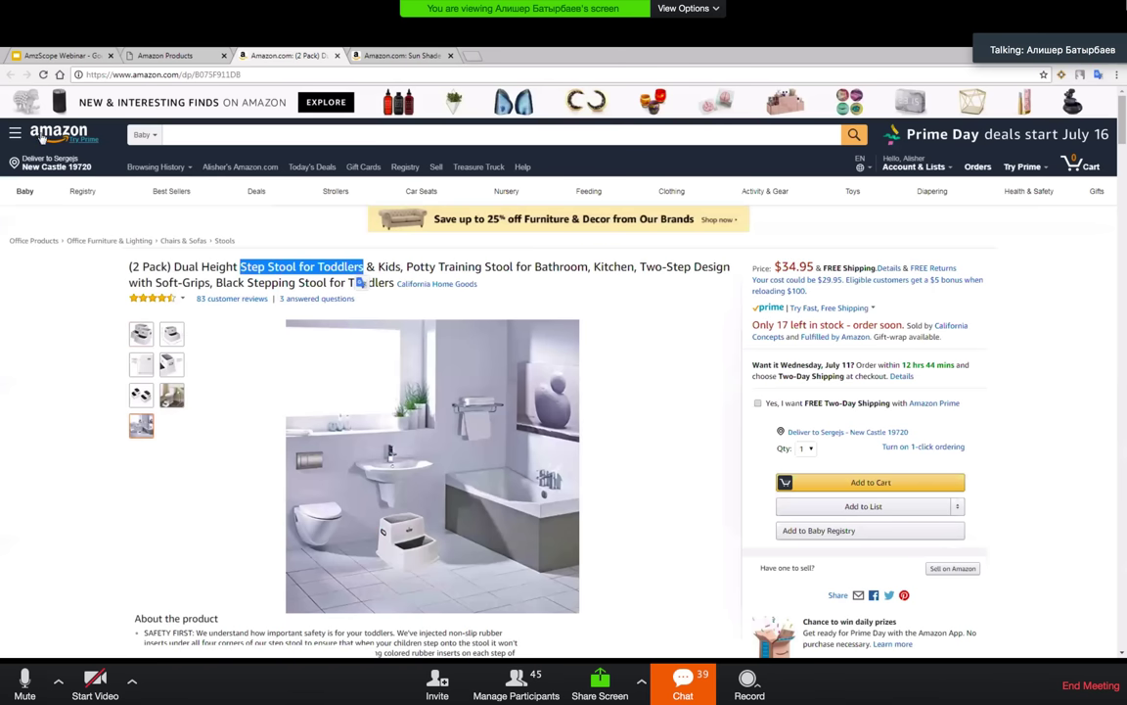
click(92, 147)
text(Step Stool for Toddlers)
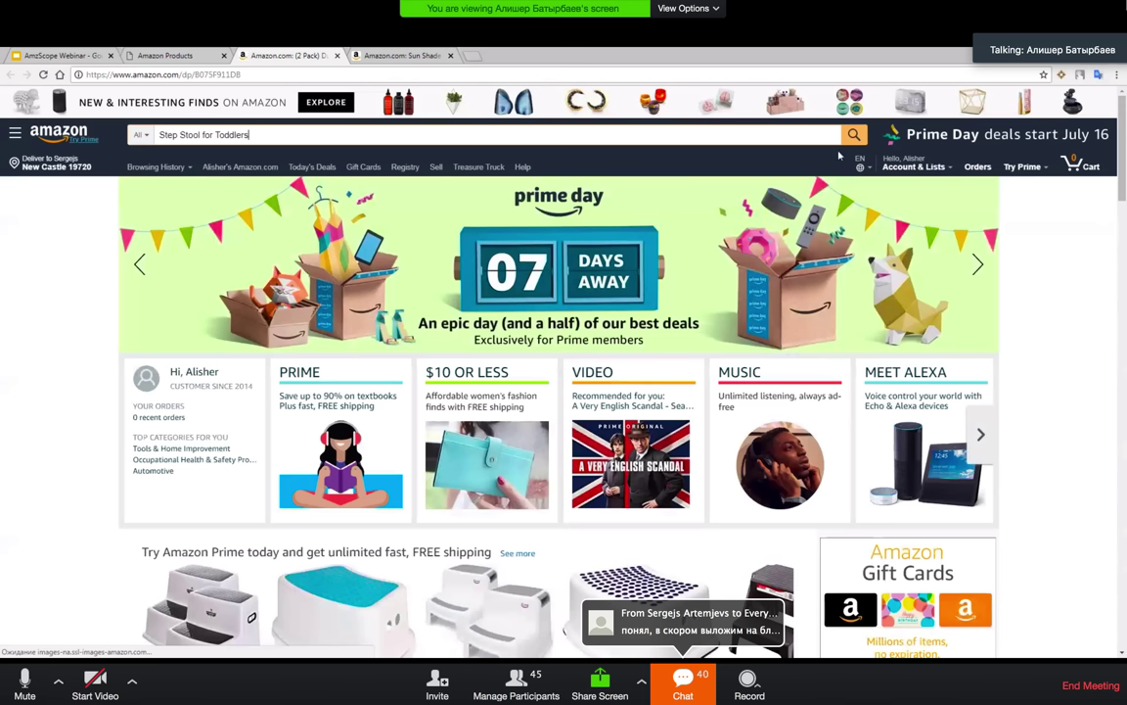
key(Return)
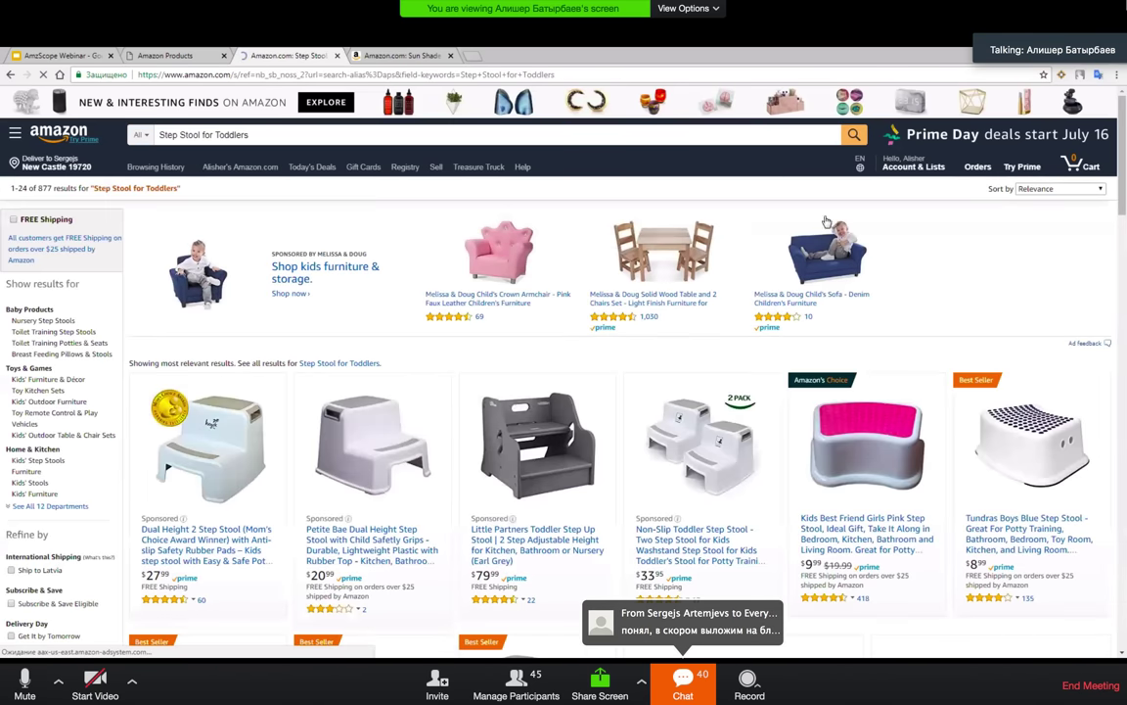
scroll(1079, 116, down, 1)
scroll(1080, 116, up, 1)
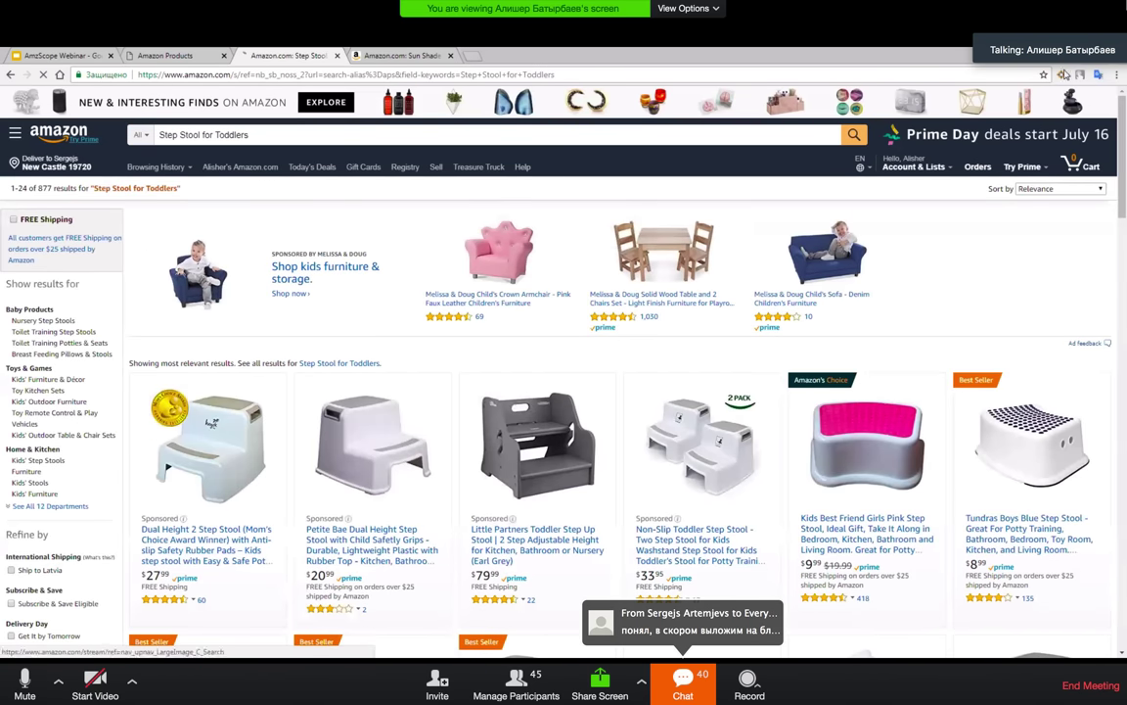
Step: Analyze the step stool search results with the AMZScope extension and look through the competing products
click(1062, 76)
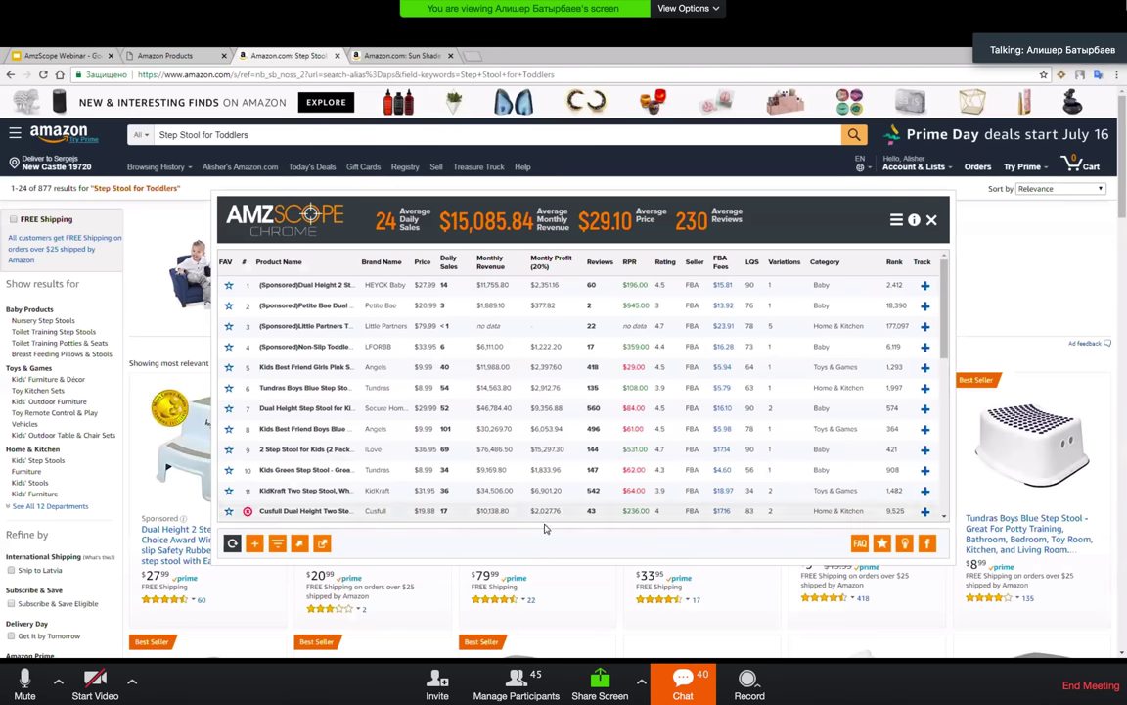
scroll(934, 382, down, 3)
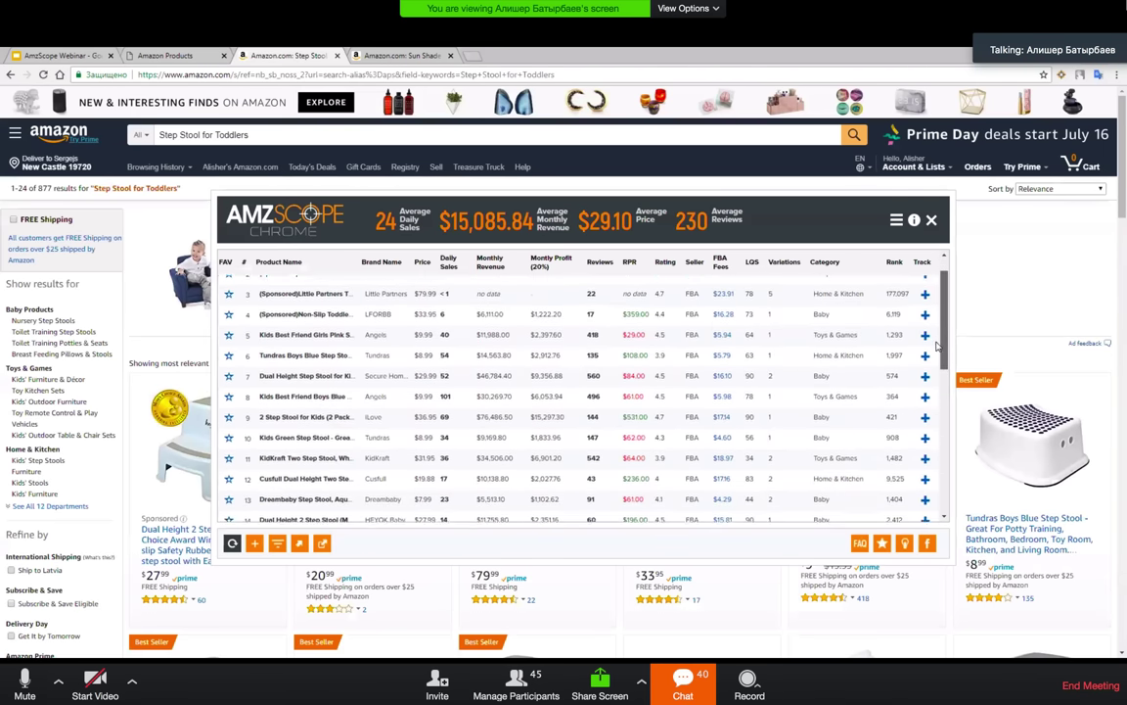
scroll(935, 382, down, 3)
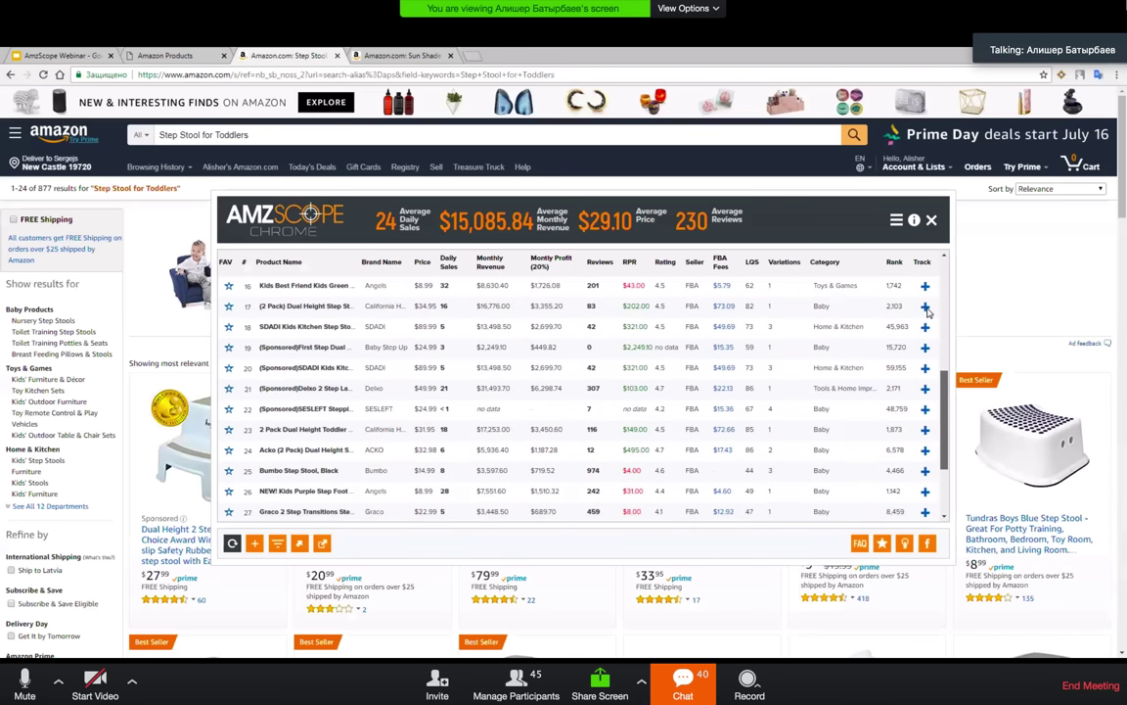
scroll(450, 267, up, 6)
Step: Sort the competing step stools by daily sales from highest to lowest and compare their sales, reviews and RPR
click(449, 263)
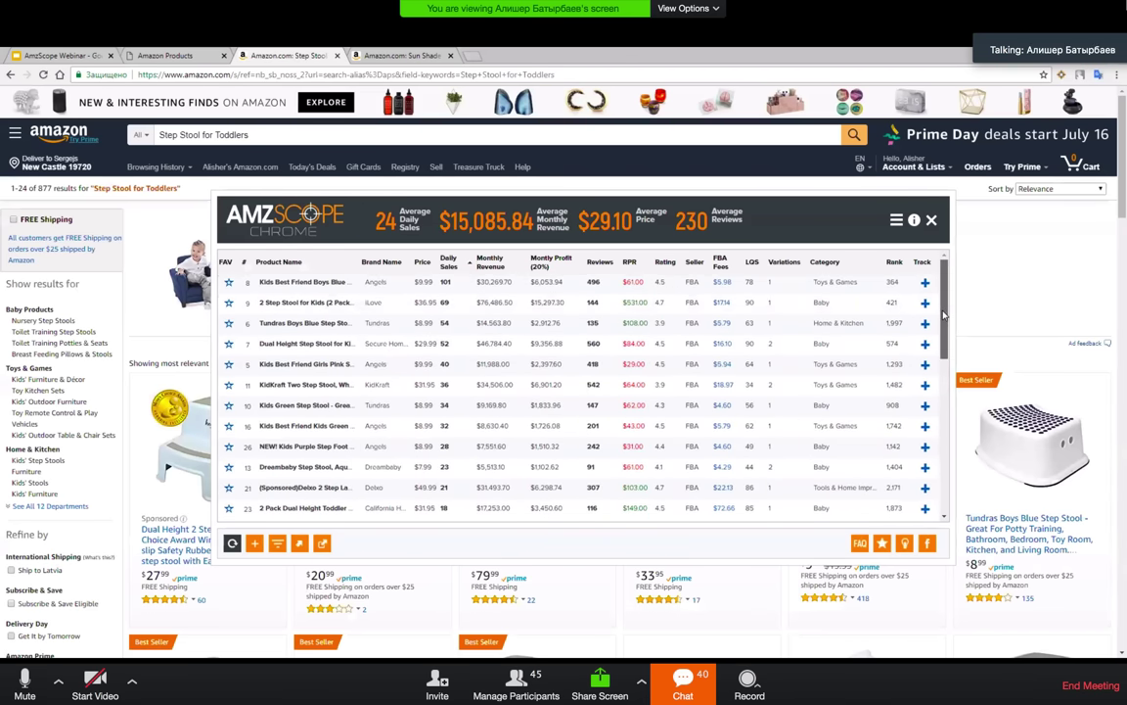
scroll(935, 392, down, 3)
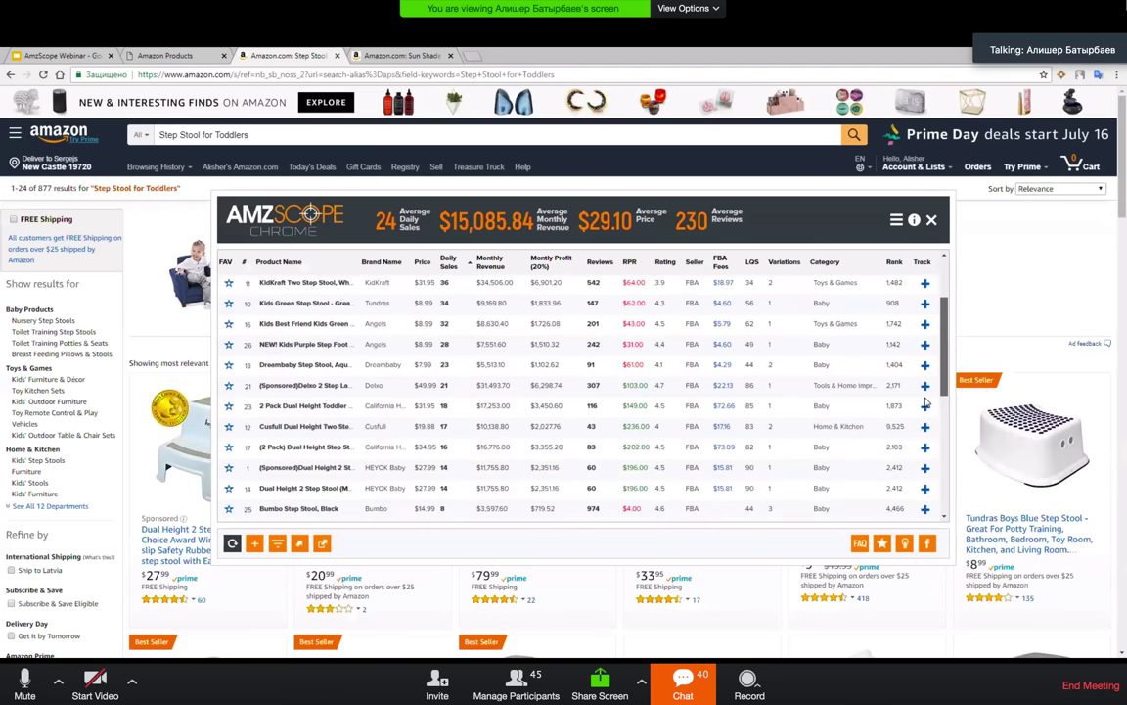
scroll(923, 458, down, 2)
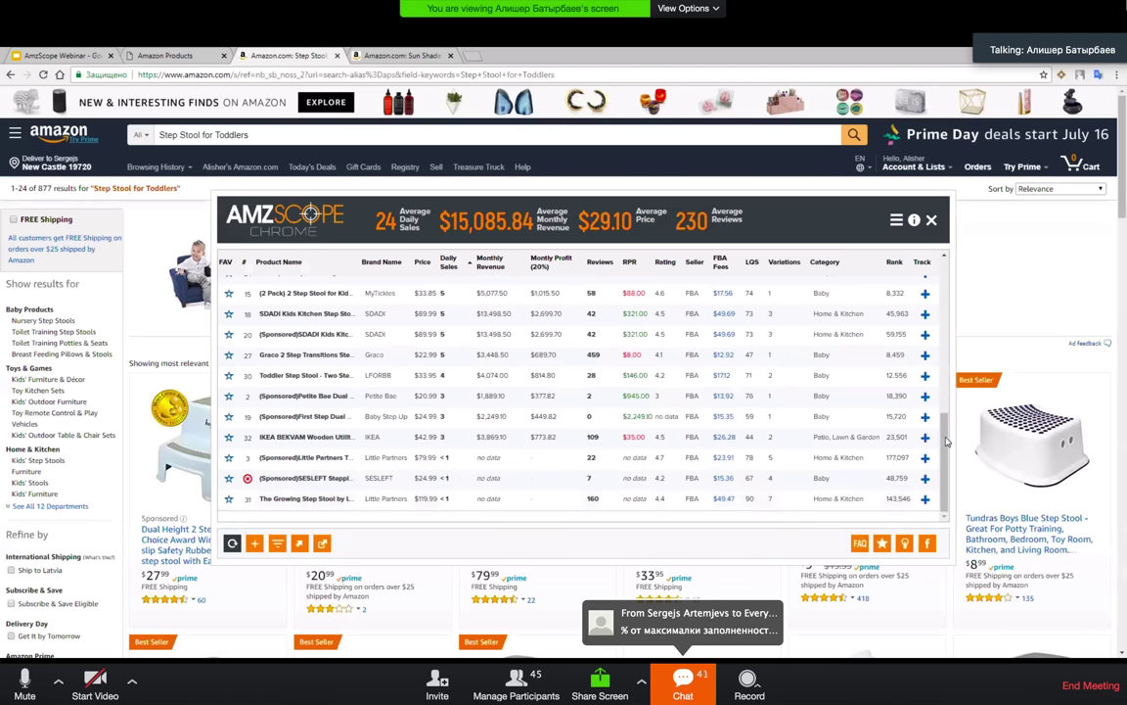
scroll(946, 443, up, 2)
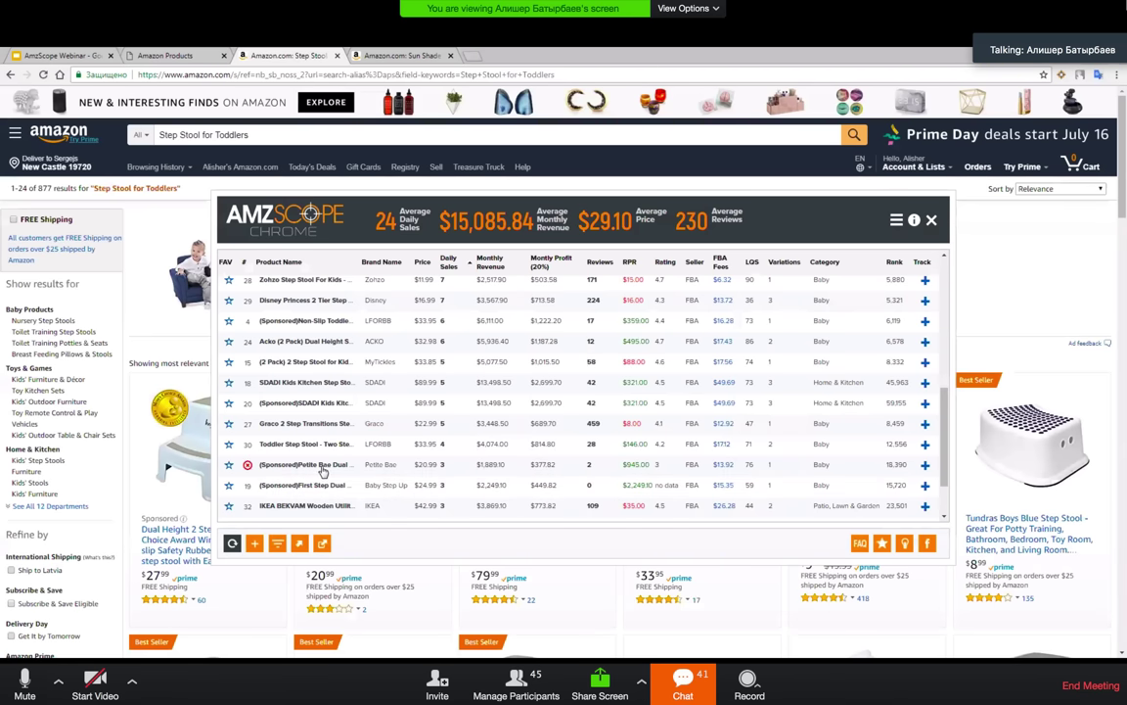
mouse_move(322, 468)
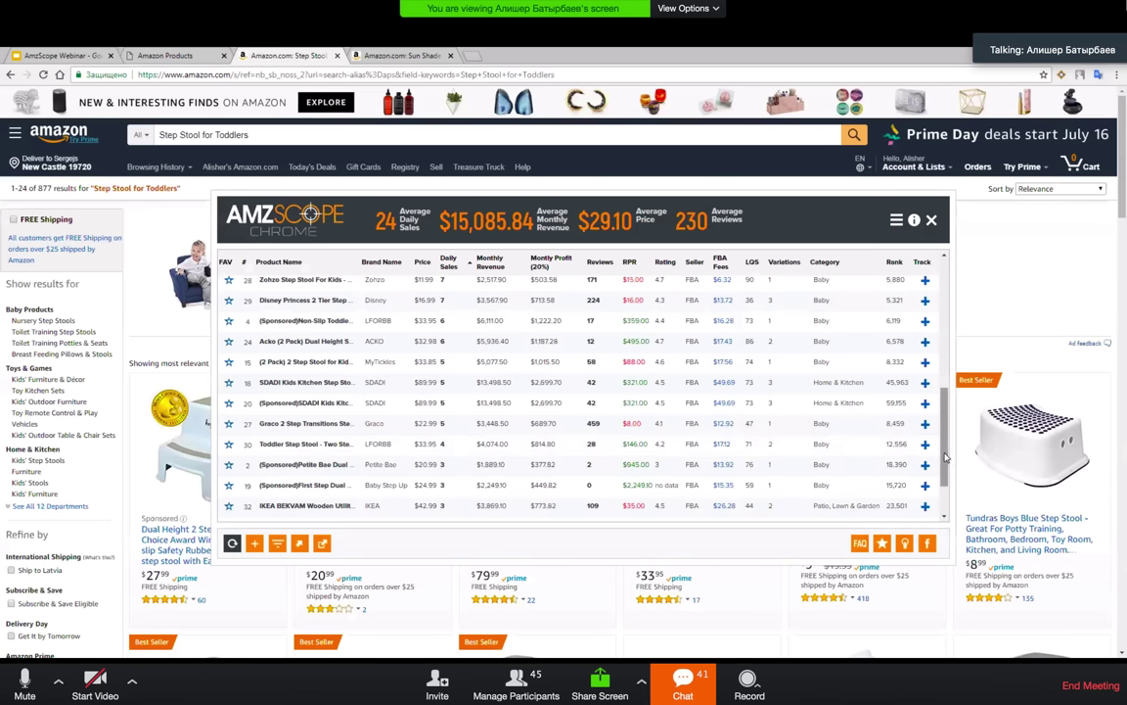
drag(945, 455, 946, 305)
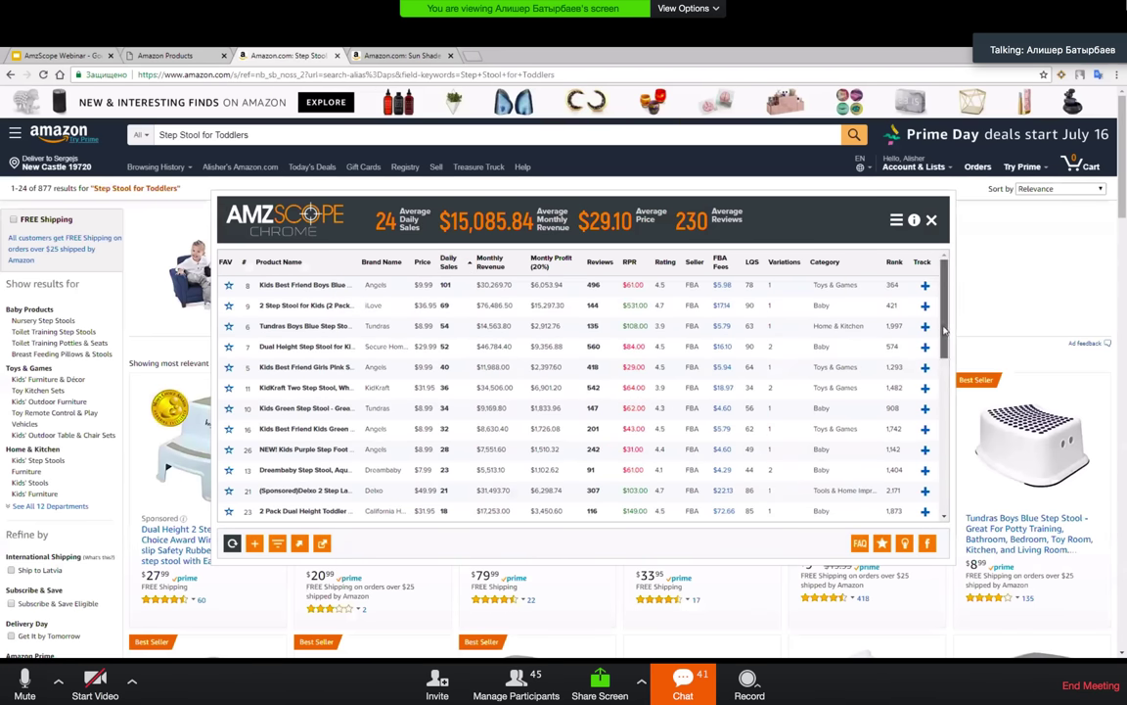
drag(941, 333, 937, 376)
scroll(499, 370, up, 3)
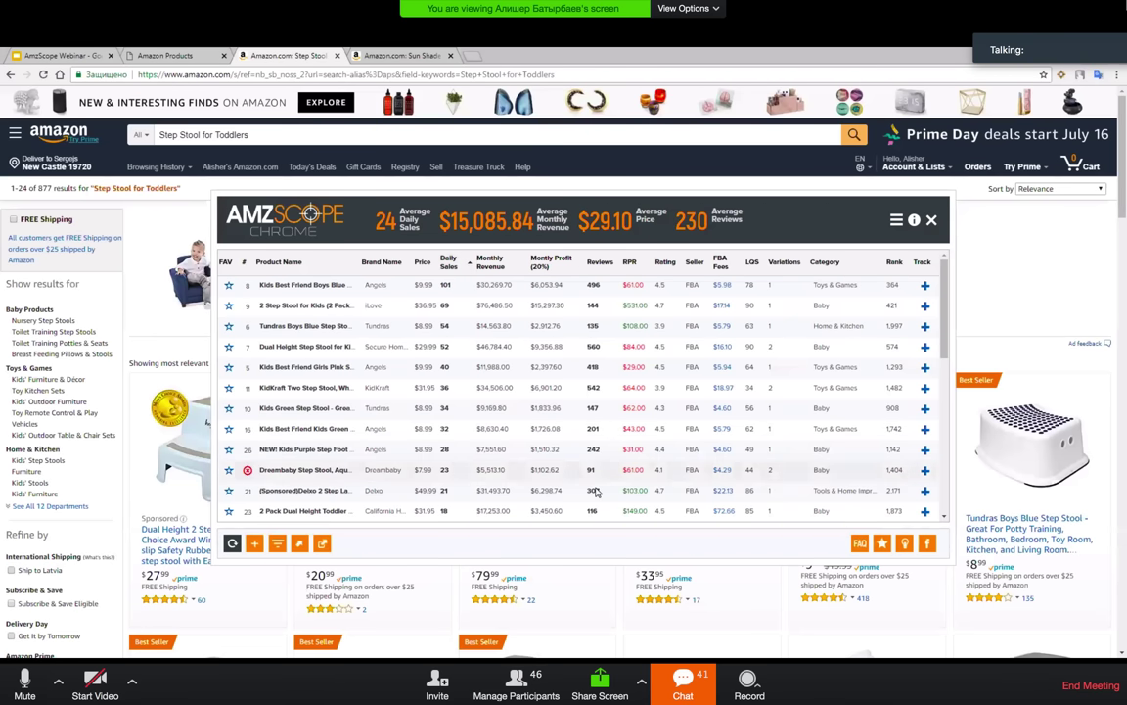
Step: Sort the competing step stools by number of reviews from highest to lowest and examine their review counts and RPR
scroll(941, 303, down, 3)
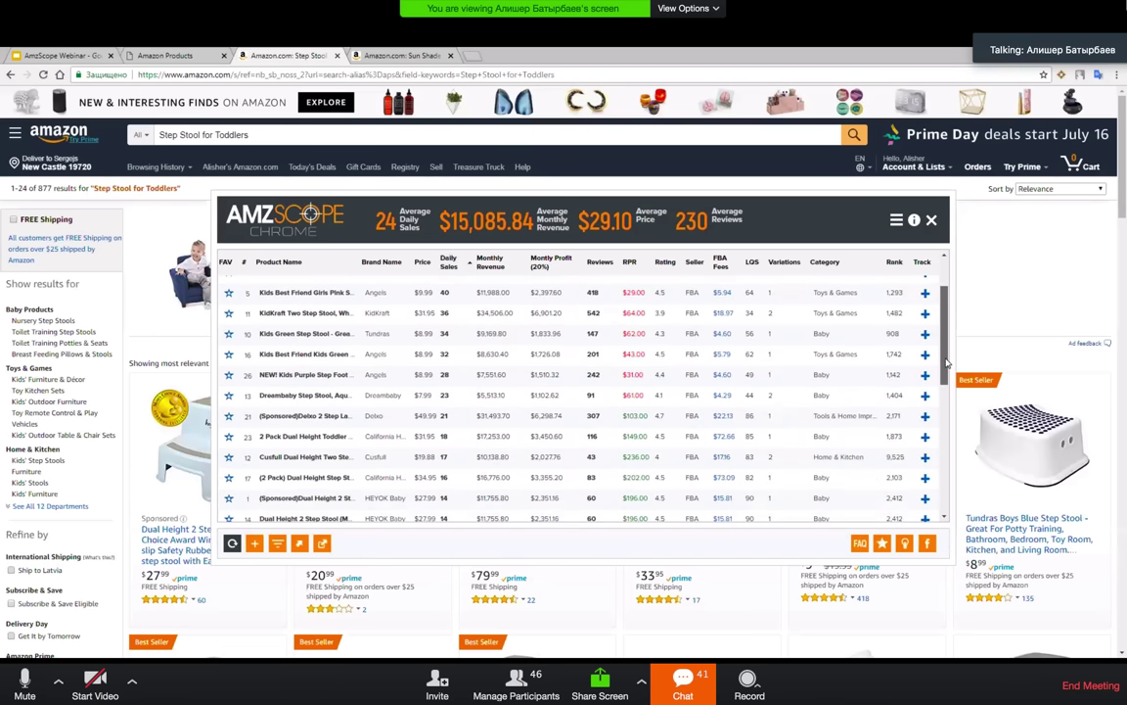
scroll(881, 293, up, 3)
click(601, 262)
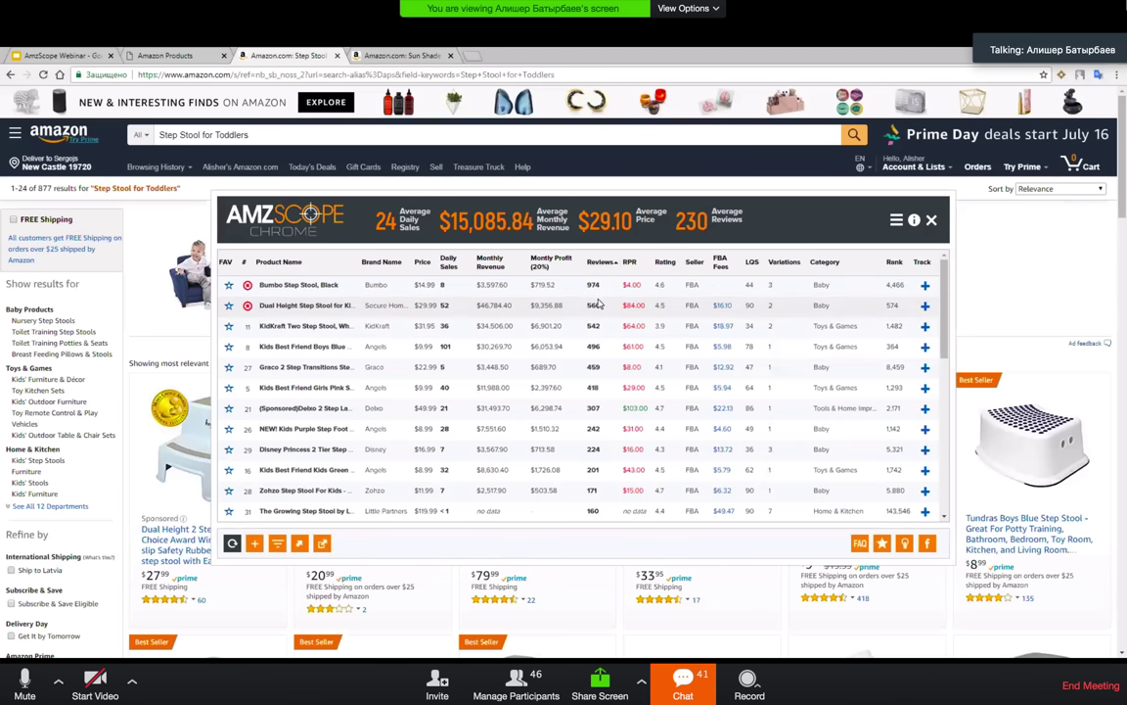
double_click(595, 368)
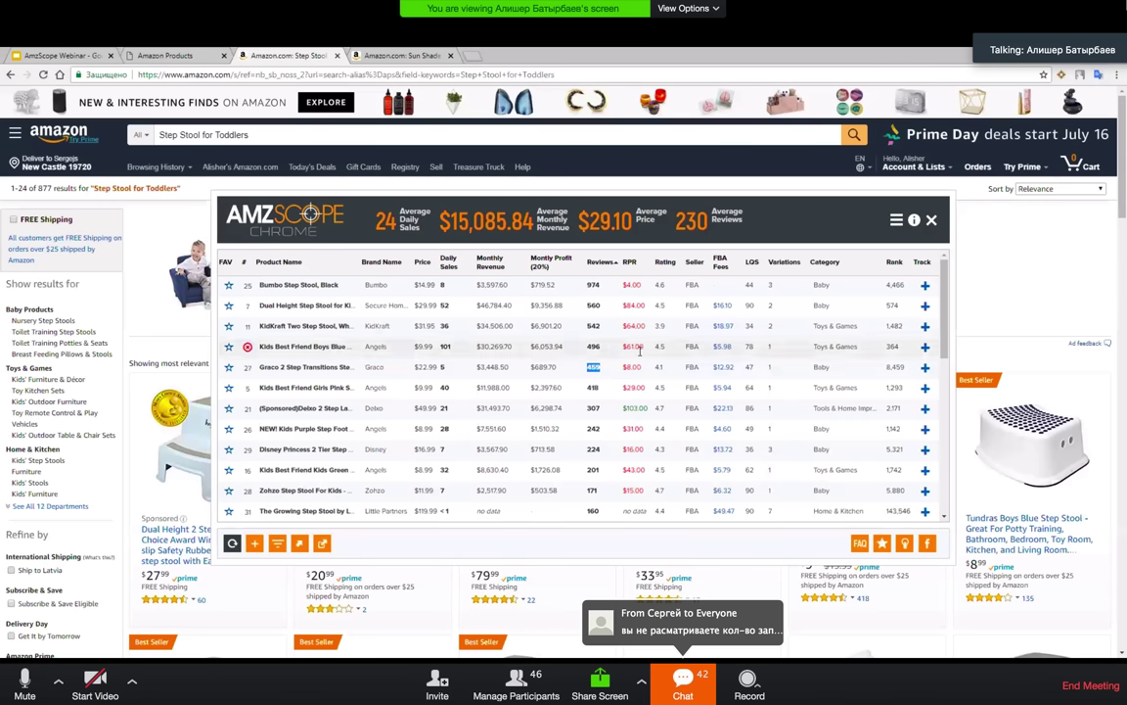
click(603, 374)
double_click(596, 368)
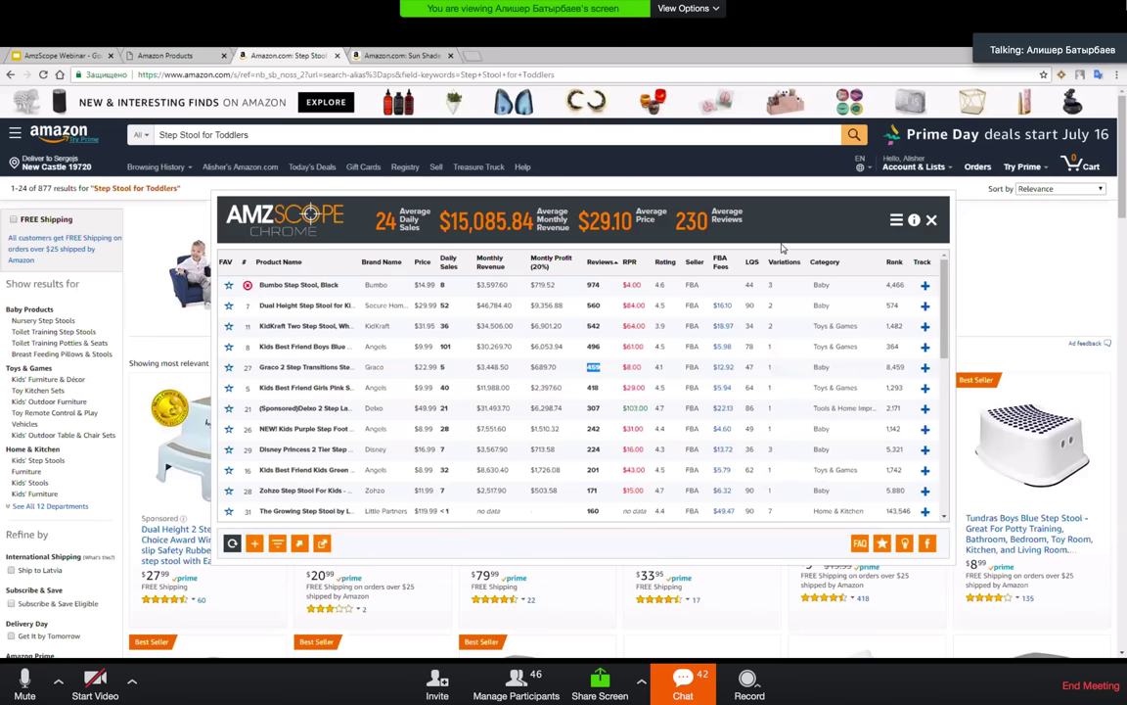
Step: Close the AMZScope extension and look through the step stool listings in the Amazon search results
drag(808, 234, 812, 160)
click(944, 143)
scroll(1124, 157, down, 1)
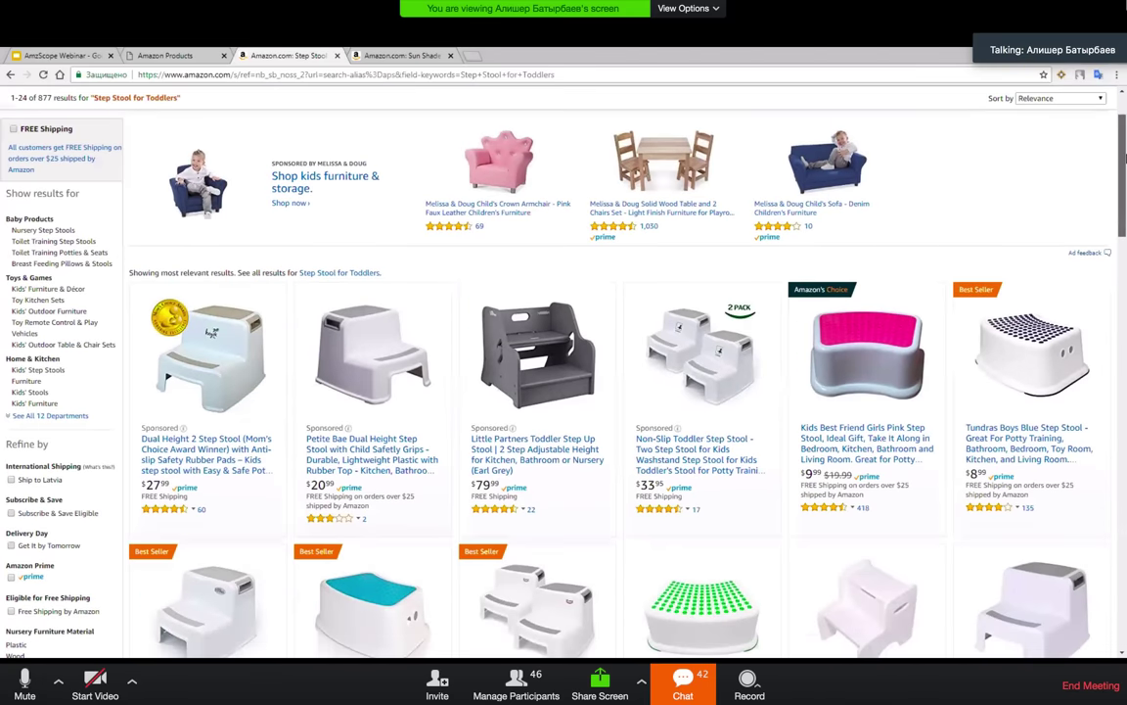
scroll(1123, 156, down, 1)
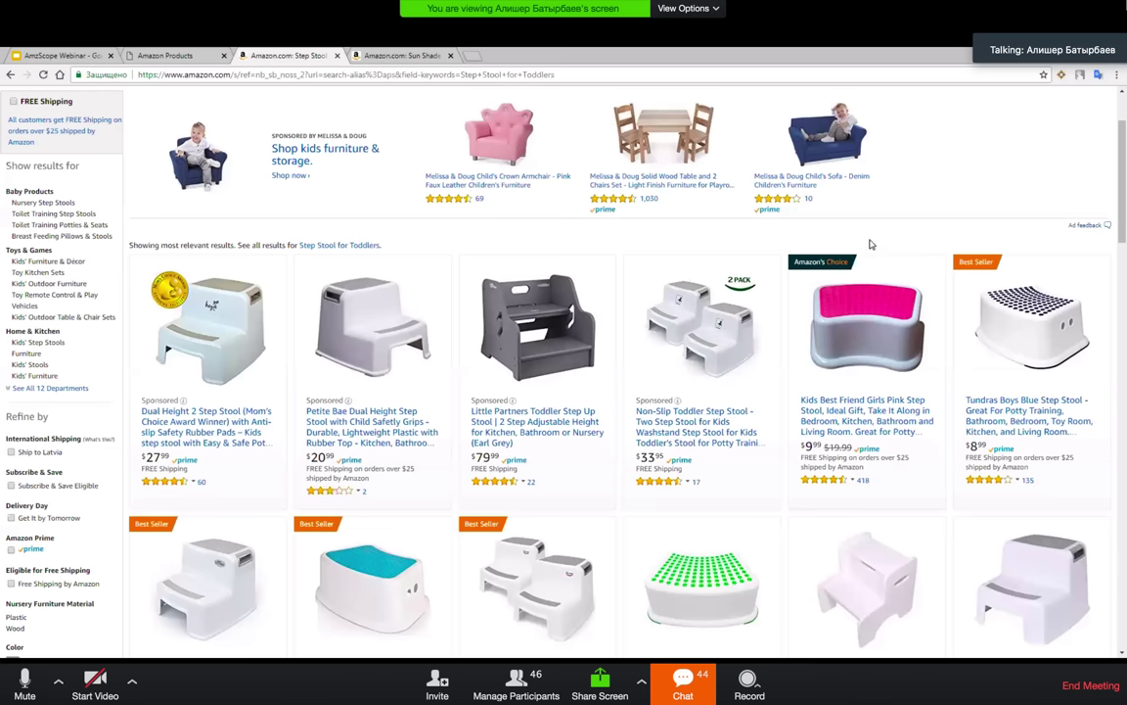
drag(1124, 201, 1125, 196)
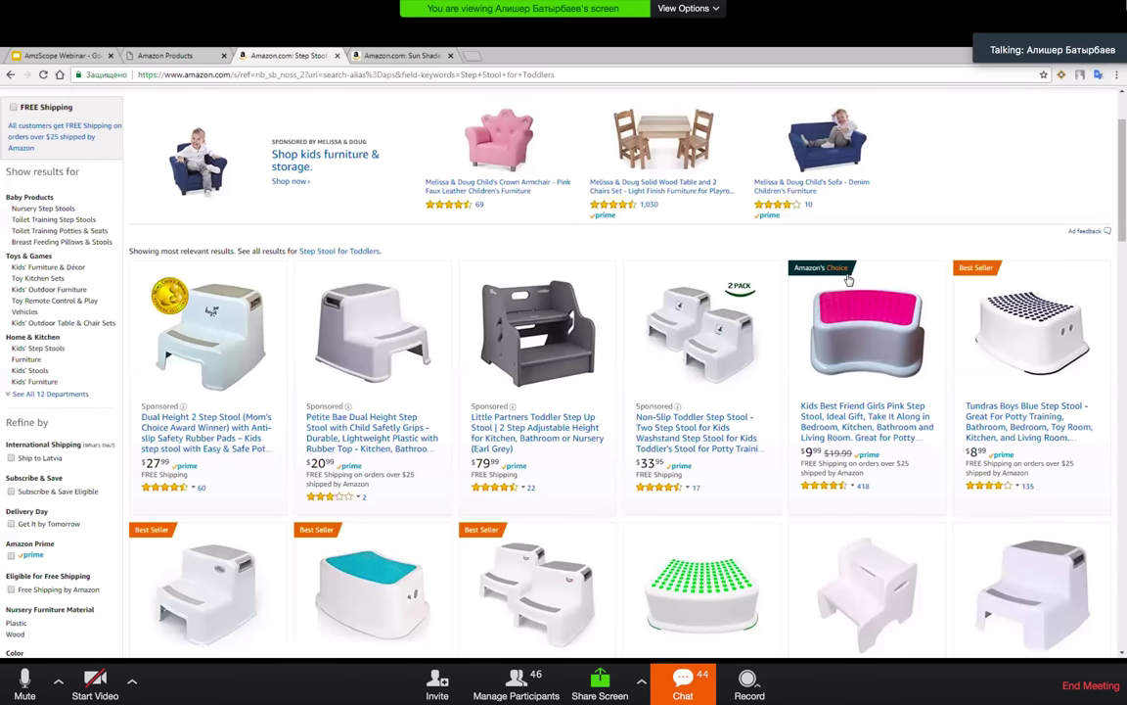
mouse_move(1123, 199)
mouse_down()
mouse_move(1124, 222)
mouse_move(1125, 190)
mouse_up()
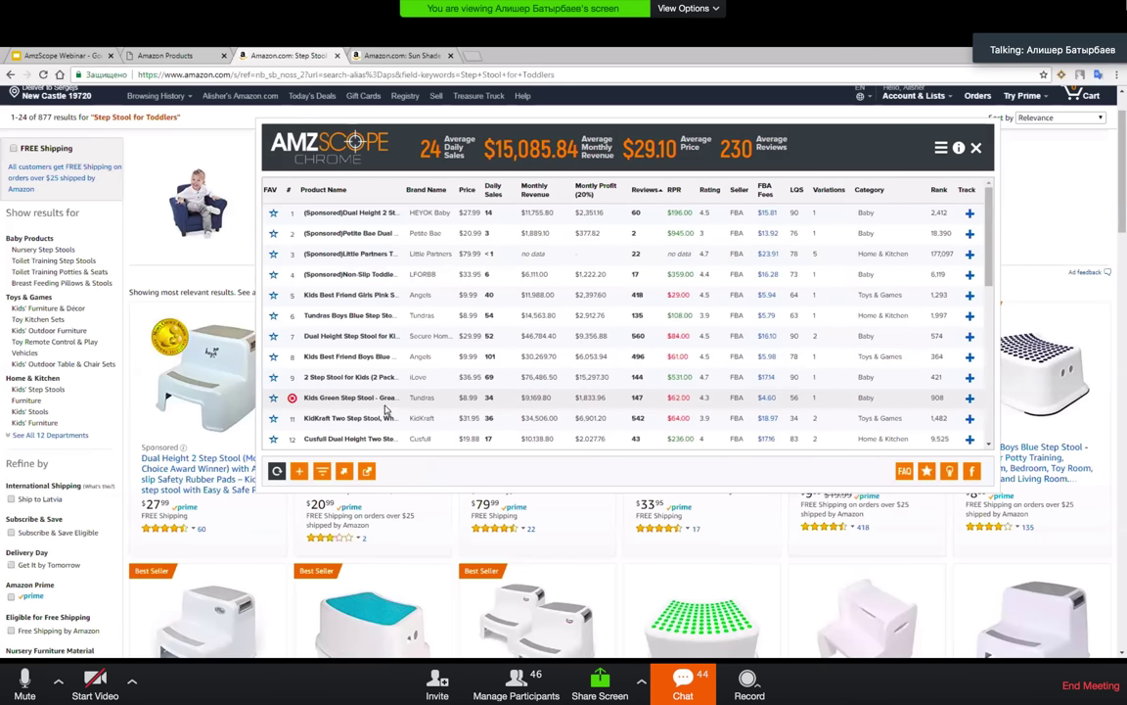
Step: Review the competing step stools in their search-result order in the AMZScope extension and close it
mouse_move(387, 403)
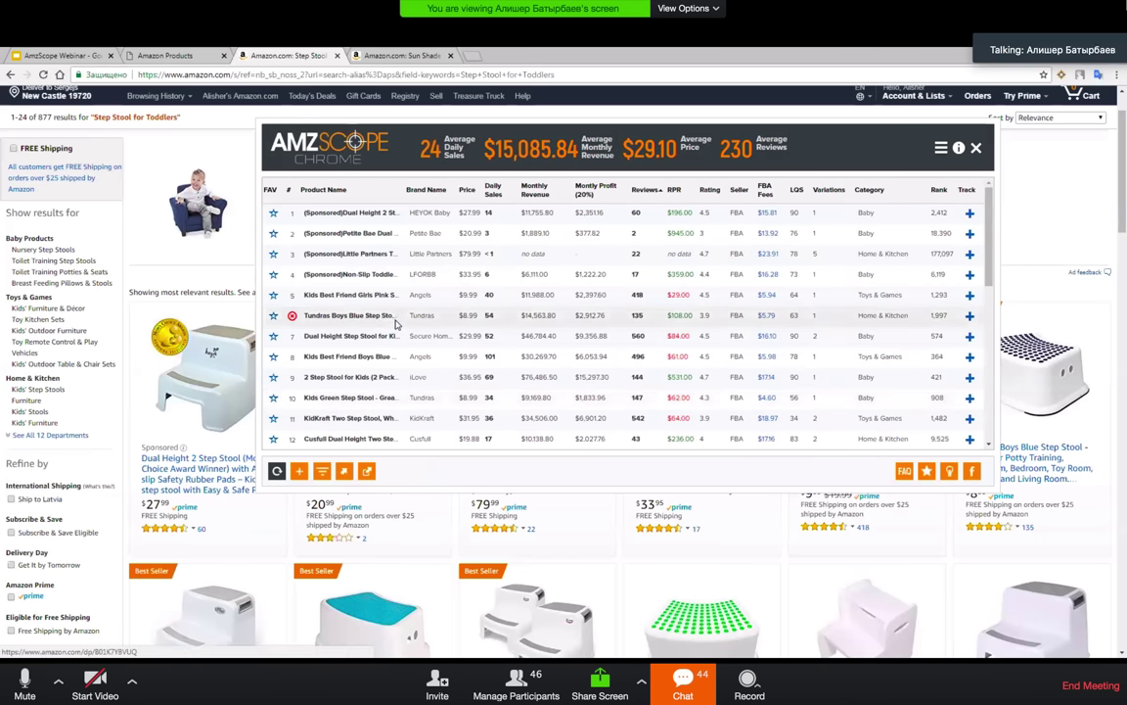
mouse_move(376, 295)
mouse_move(352, 364)
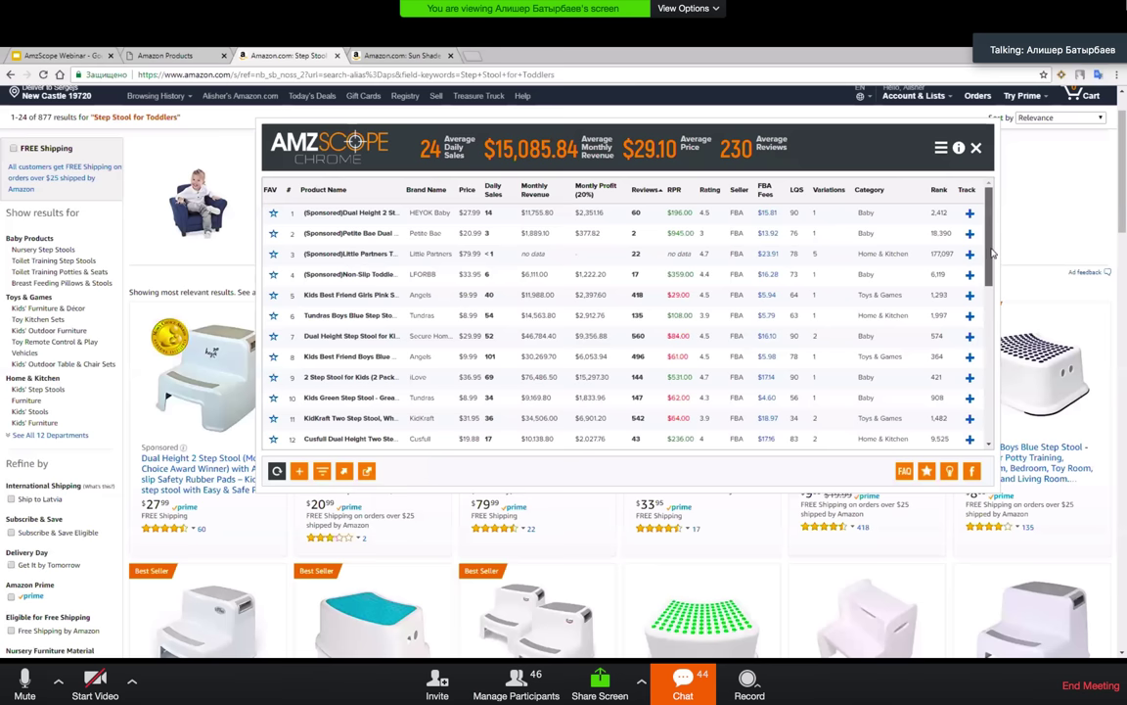
scroll(481, 360, down, 3)
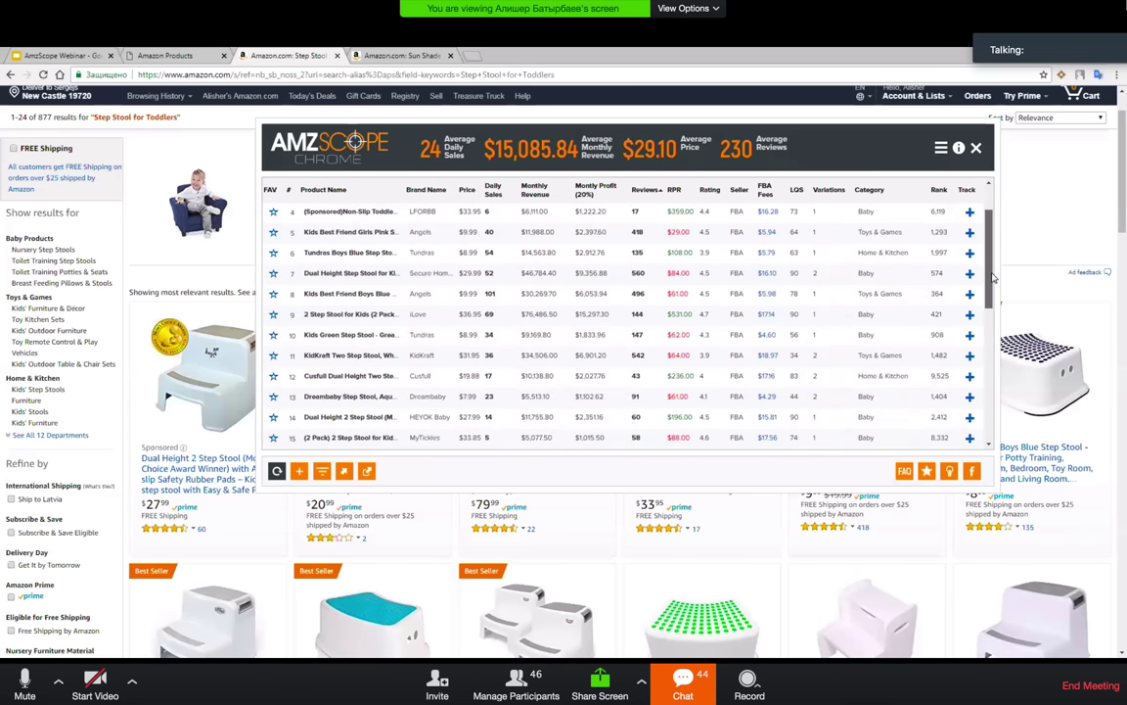
scroll(992, 269, up, 3)
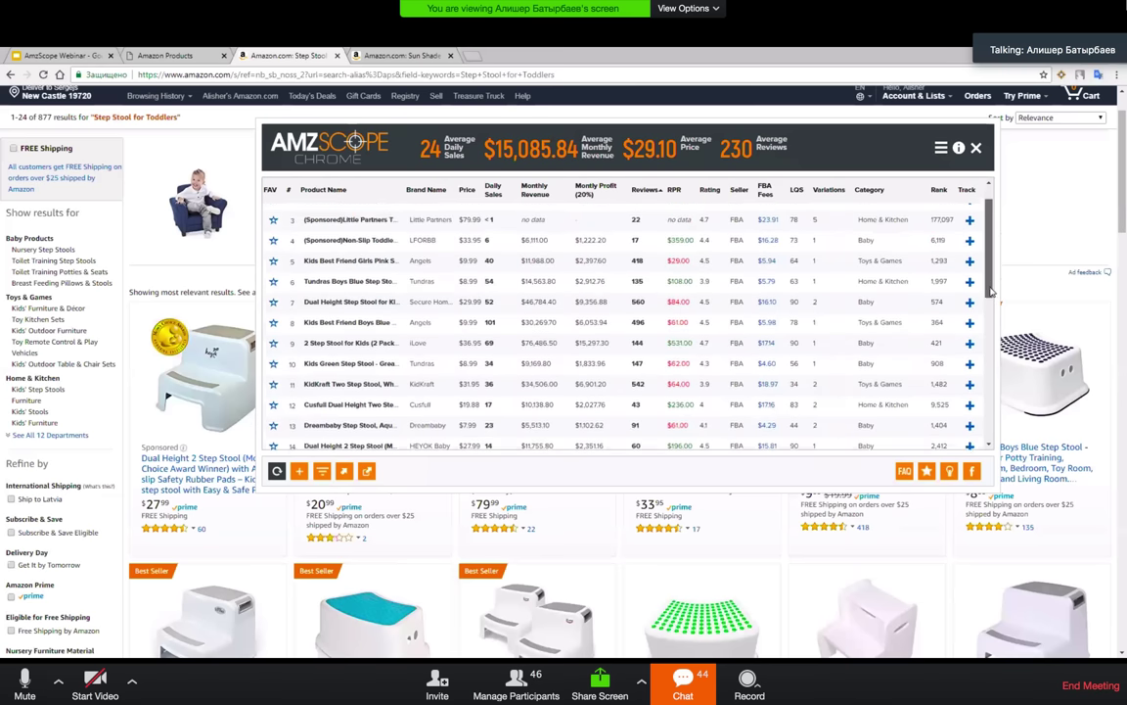
scroll(435, 343, down, 5)
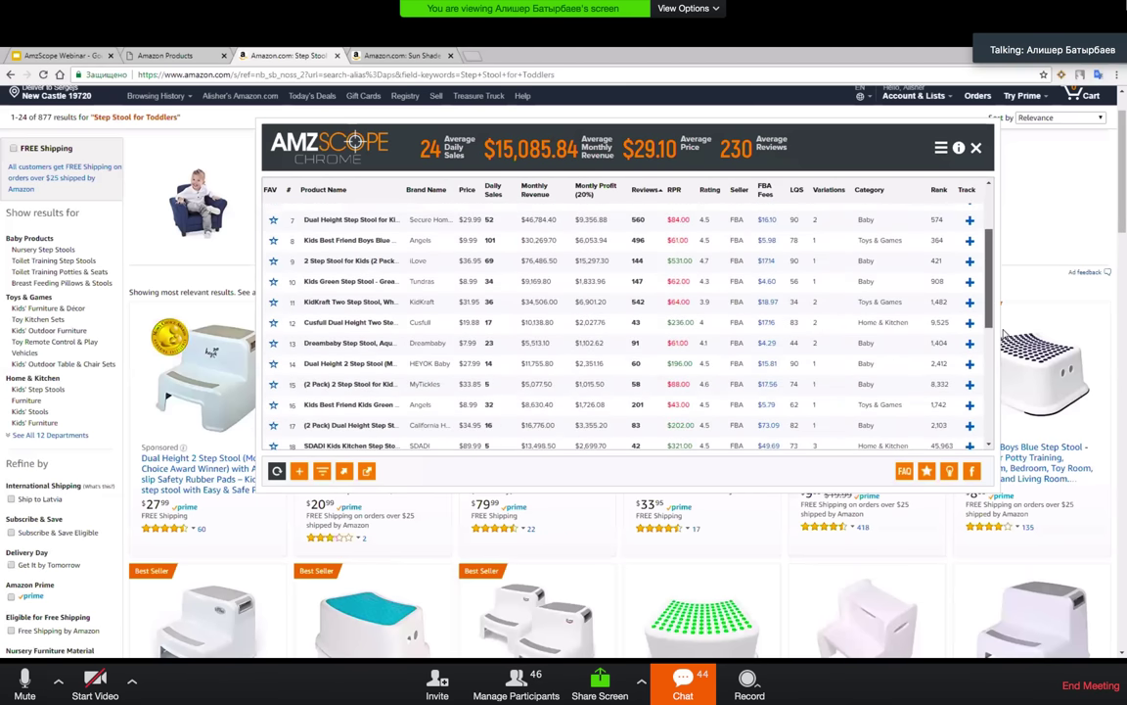
scroll(994, 257, up, 2)
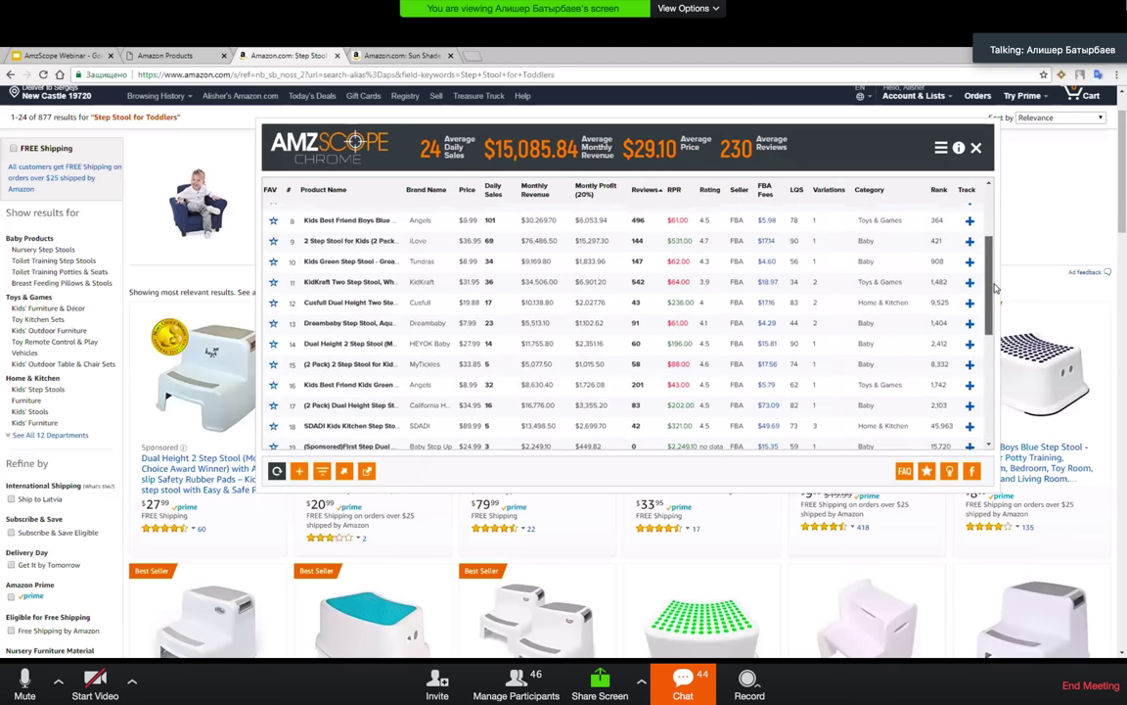
scroll(995, 253, up, 3)
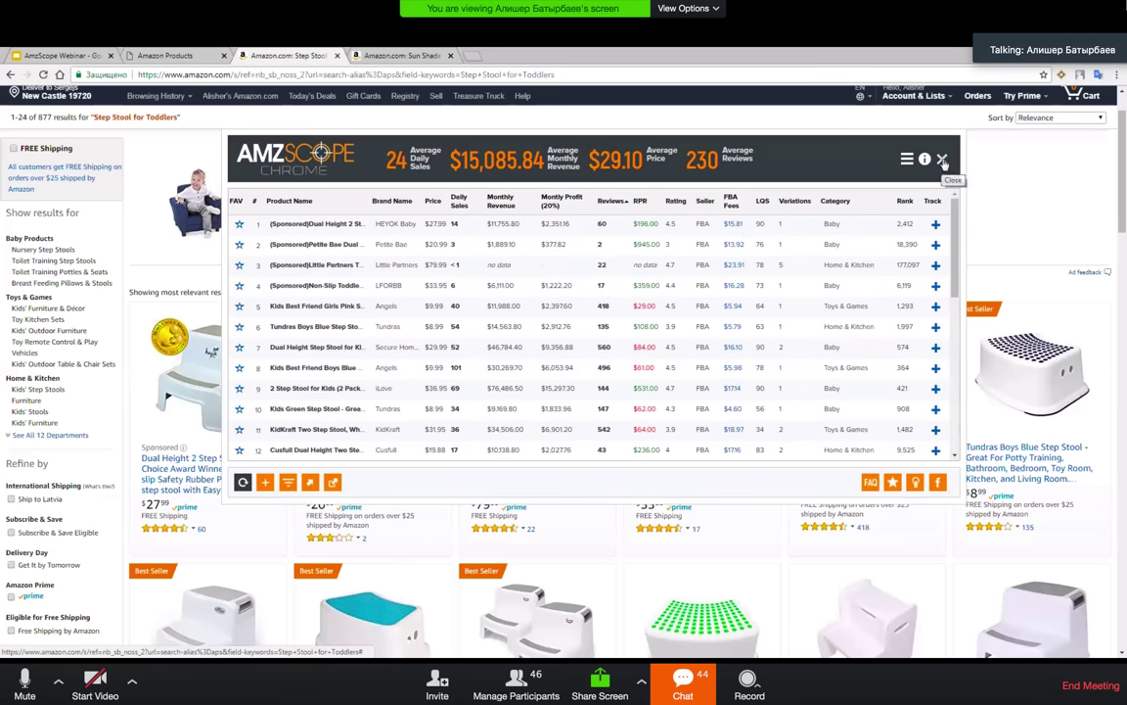
click(944, 162)
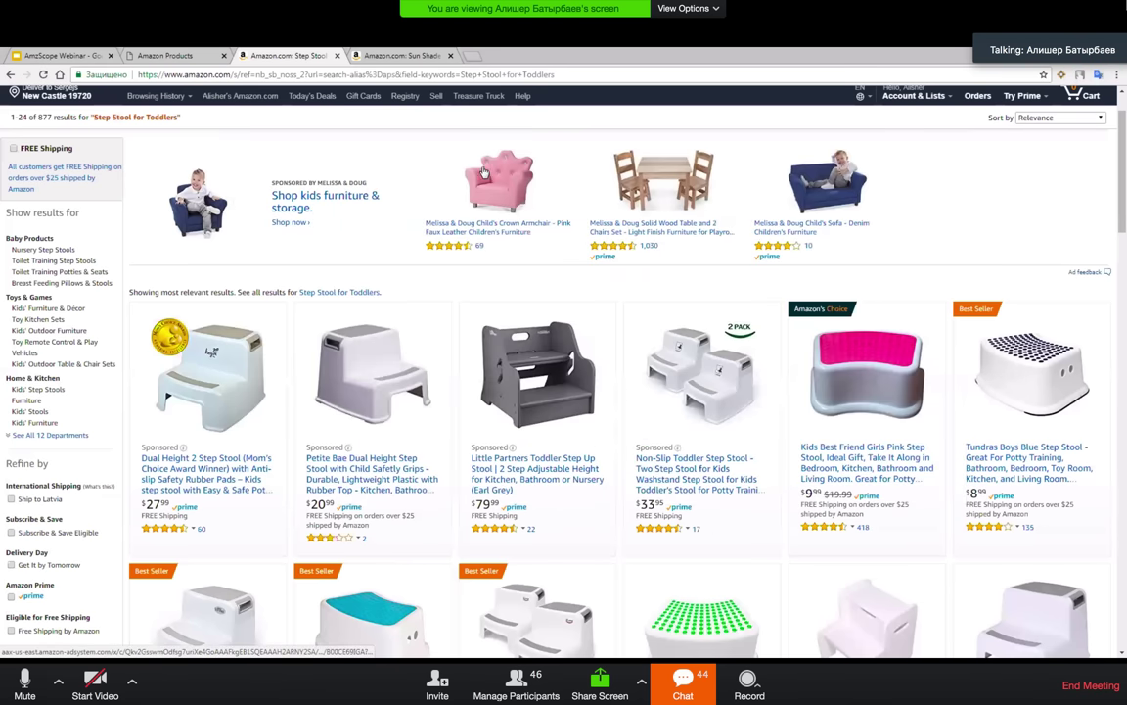
Step: Return to the AMZScope product database and close the Amazon step stool and sun shade pages
click(164, 55)
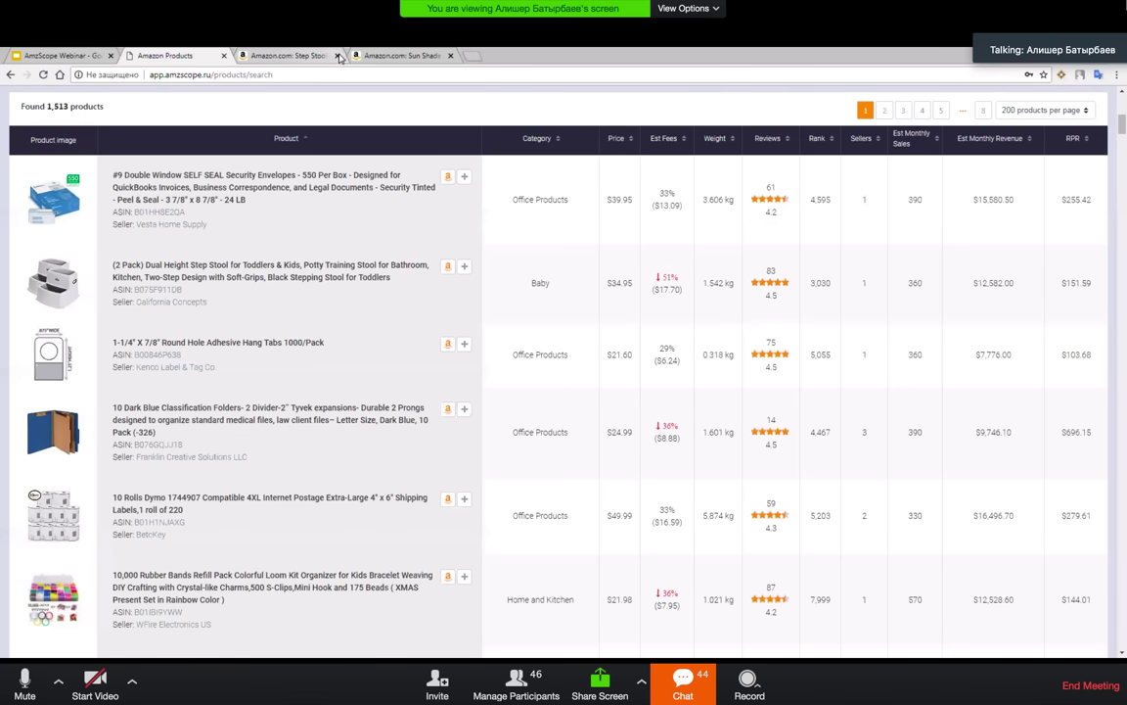
click(337, 56)
click(337, 55)
Step: Find the 1-1/4" X 7/8" Round Hole Adhesive Hang Tabs in the product list and open their Amazon page separately
scroll(320, 314, up, 2)
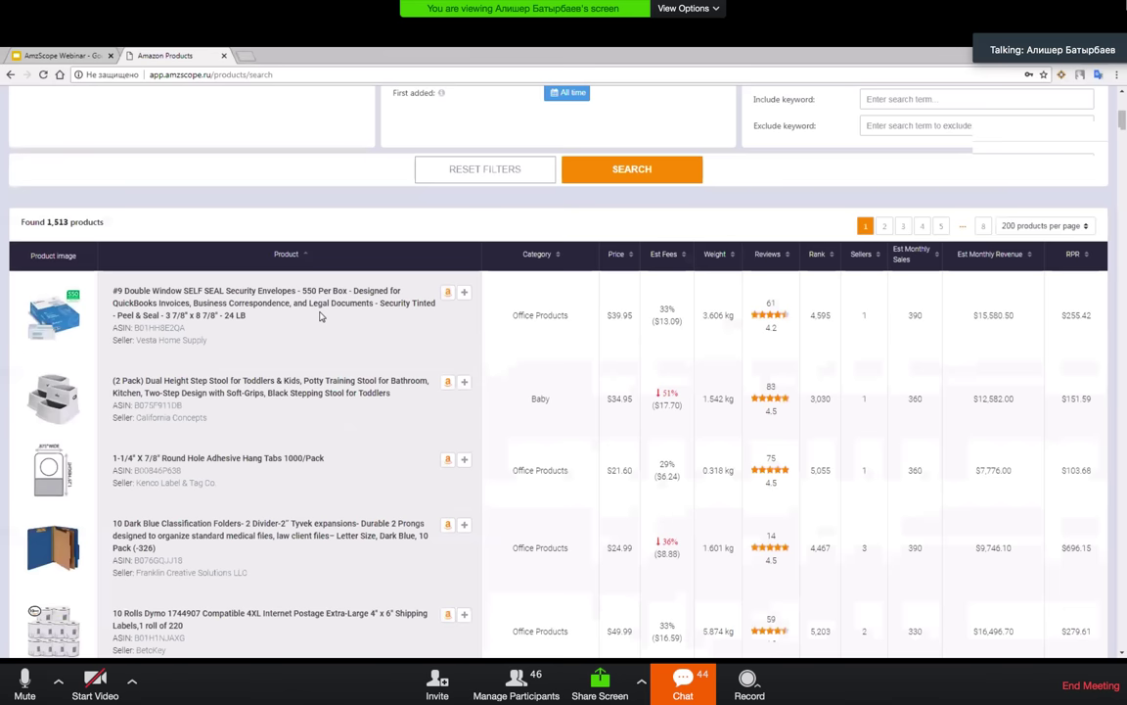
scroll(372, 305, down, 1)
scroll(372, 305, down, 2)
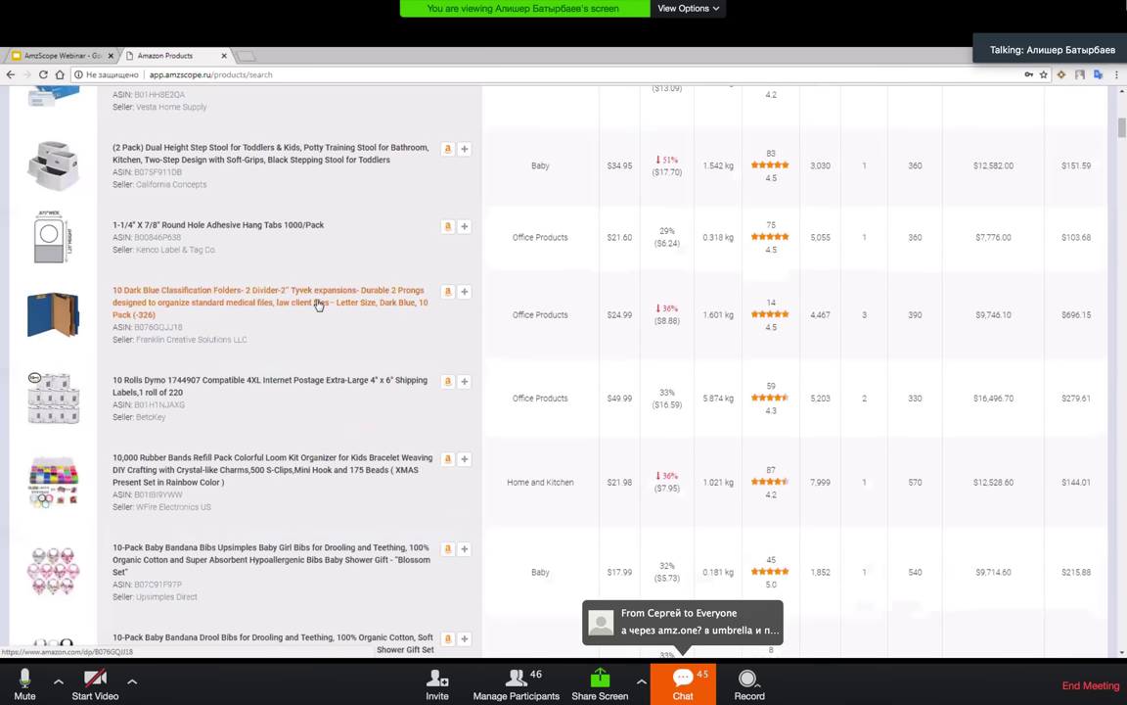
scroll(318, 305, up, 1)
right_click(251, 284)
click(234, 310)
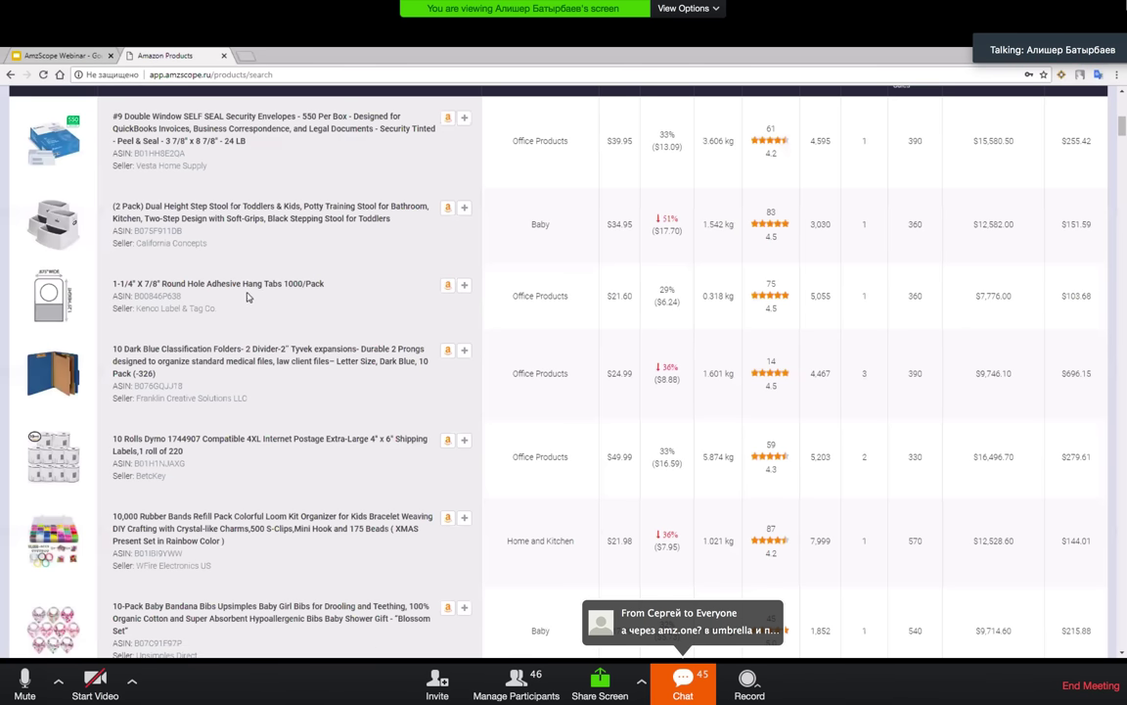
scroll(294, 391, up, 3)
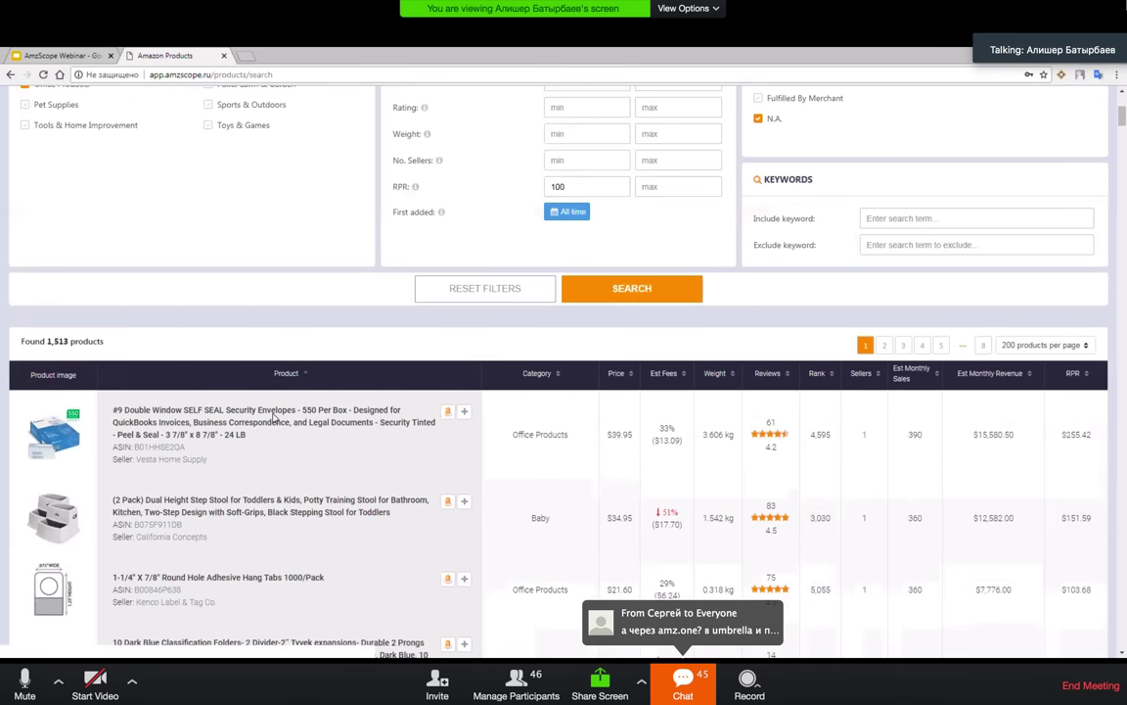
click(279, 55)
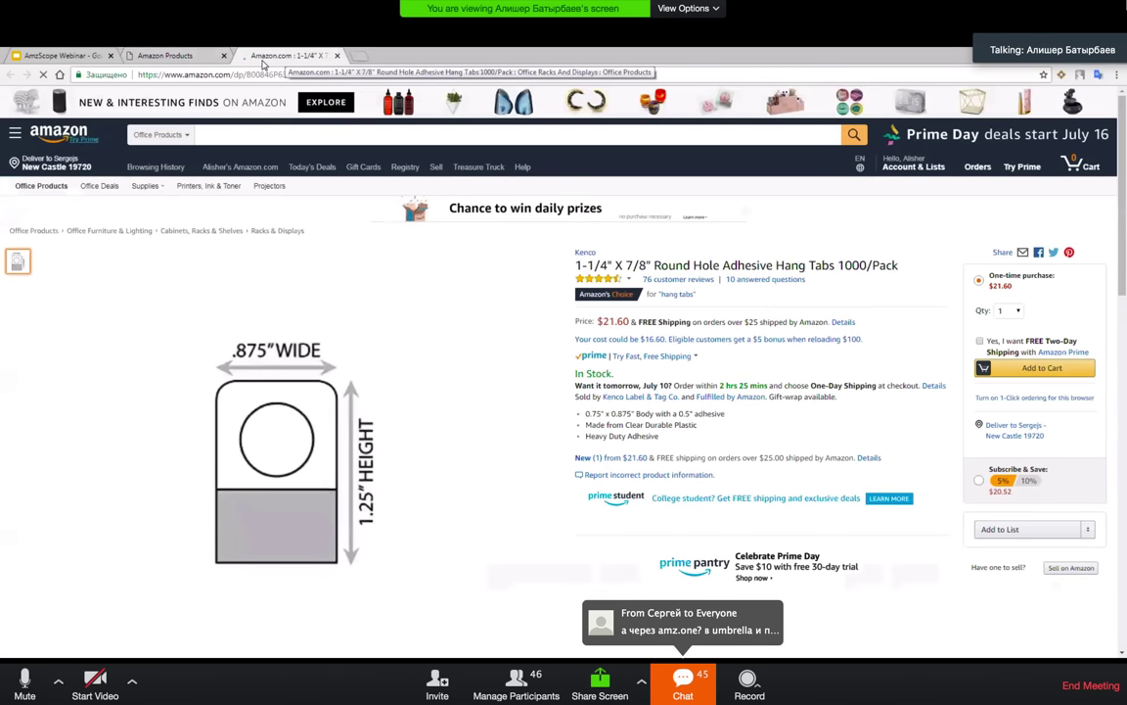
Step: Examine the adhesive hang tabs' price, description and reviews on Amazon, and close the product page
key(ctrl+shift+Tab)
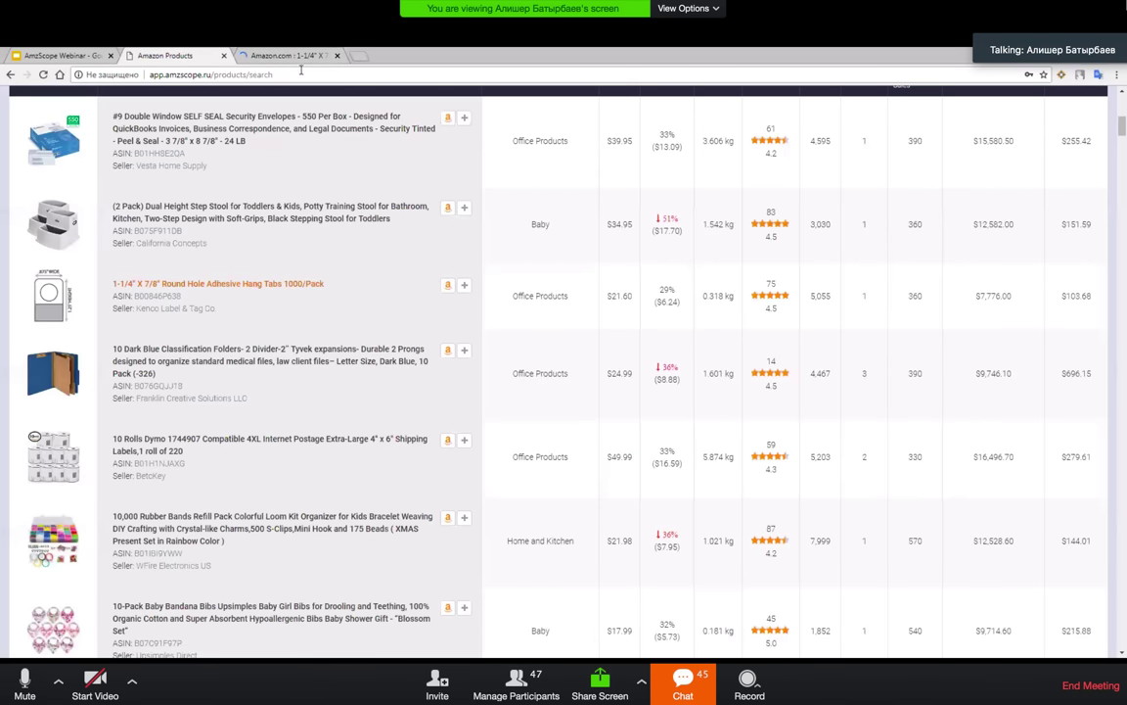
click(271, 52)
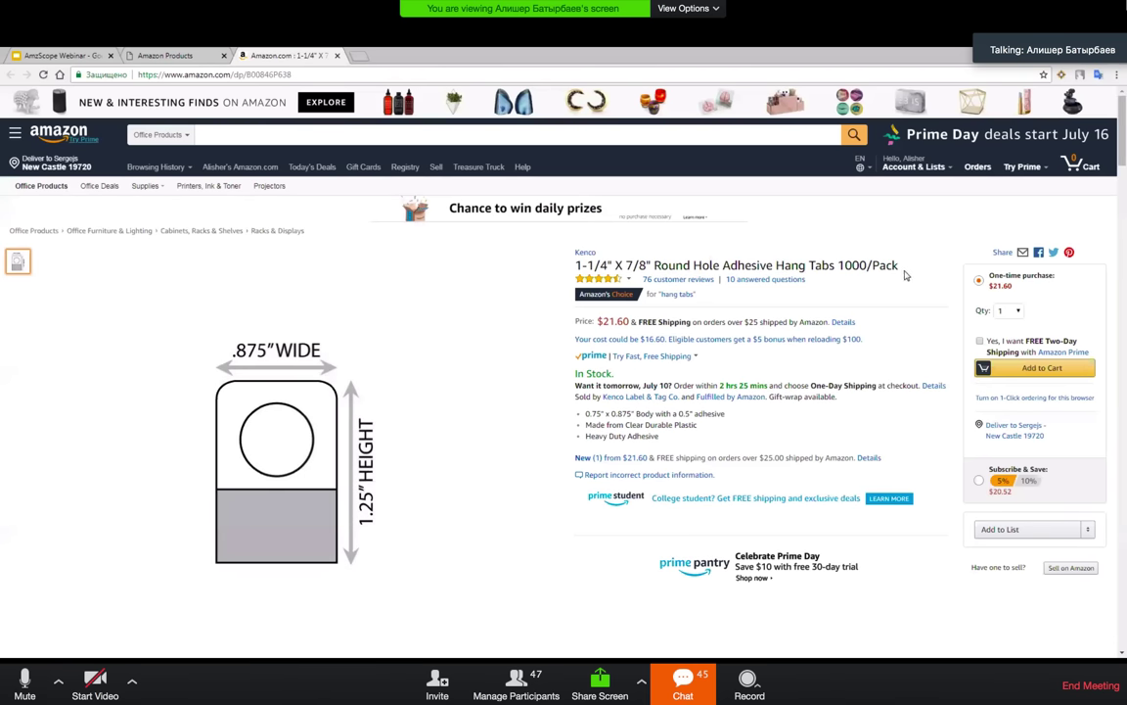
scroll(1124, 157, down, 2)
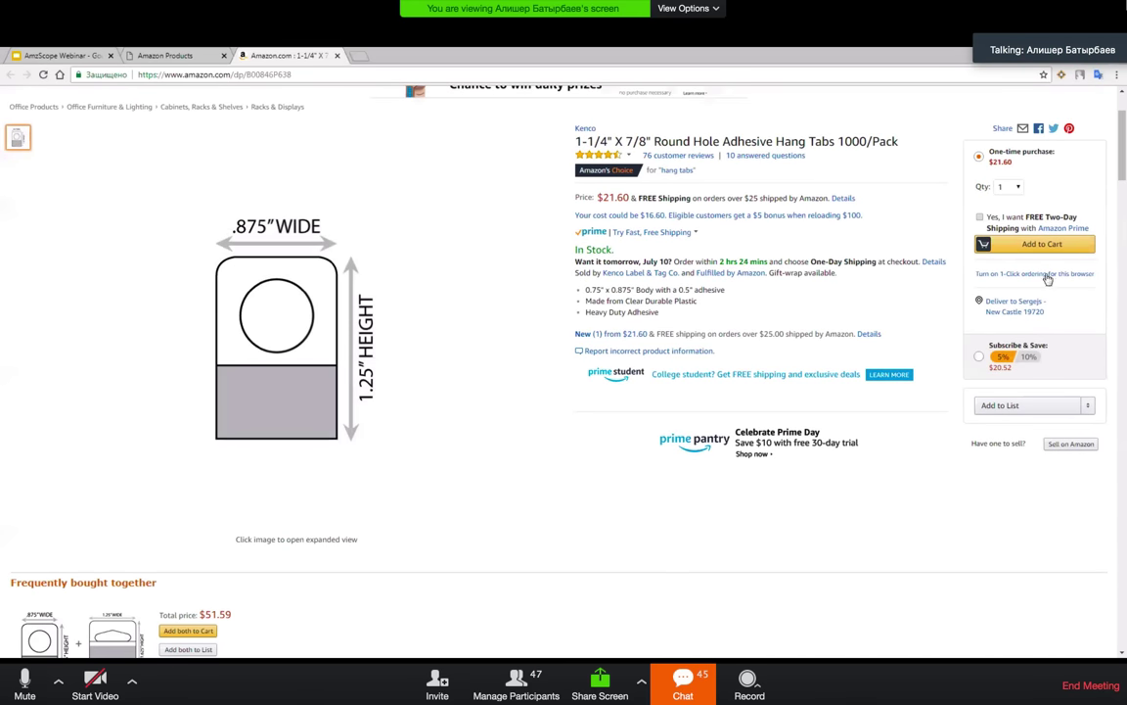
scroll(1124, 156, up, 1)
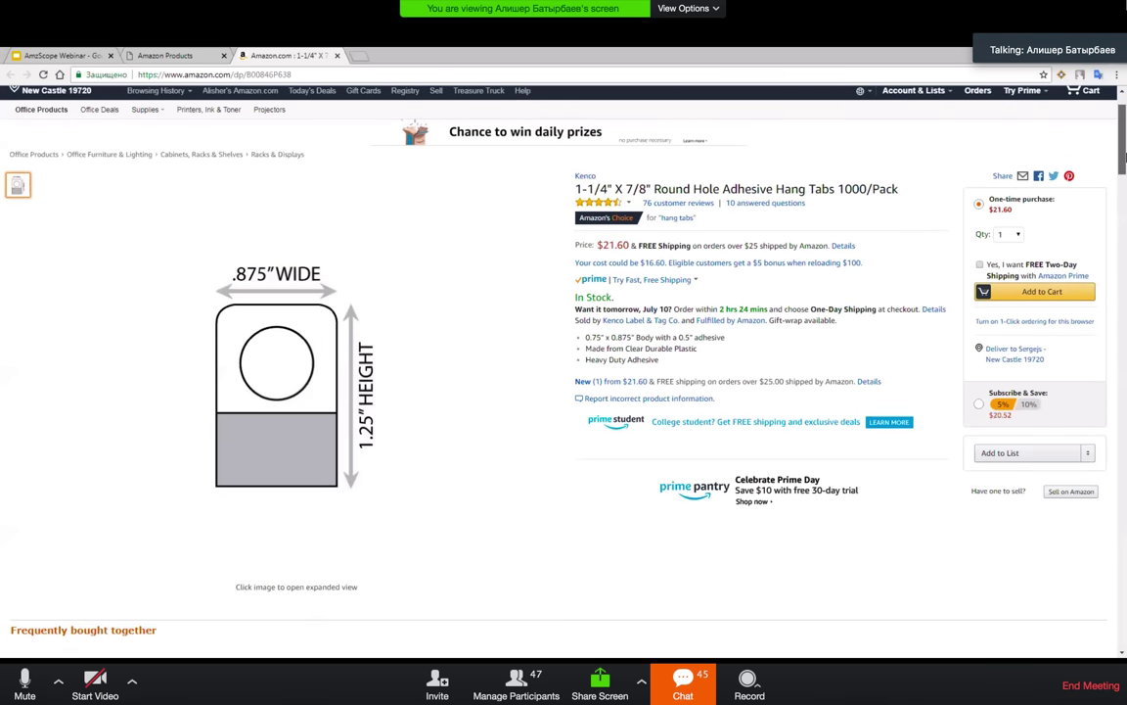
drag(1123, 157, 1124, 117)
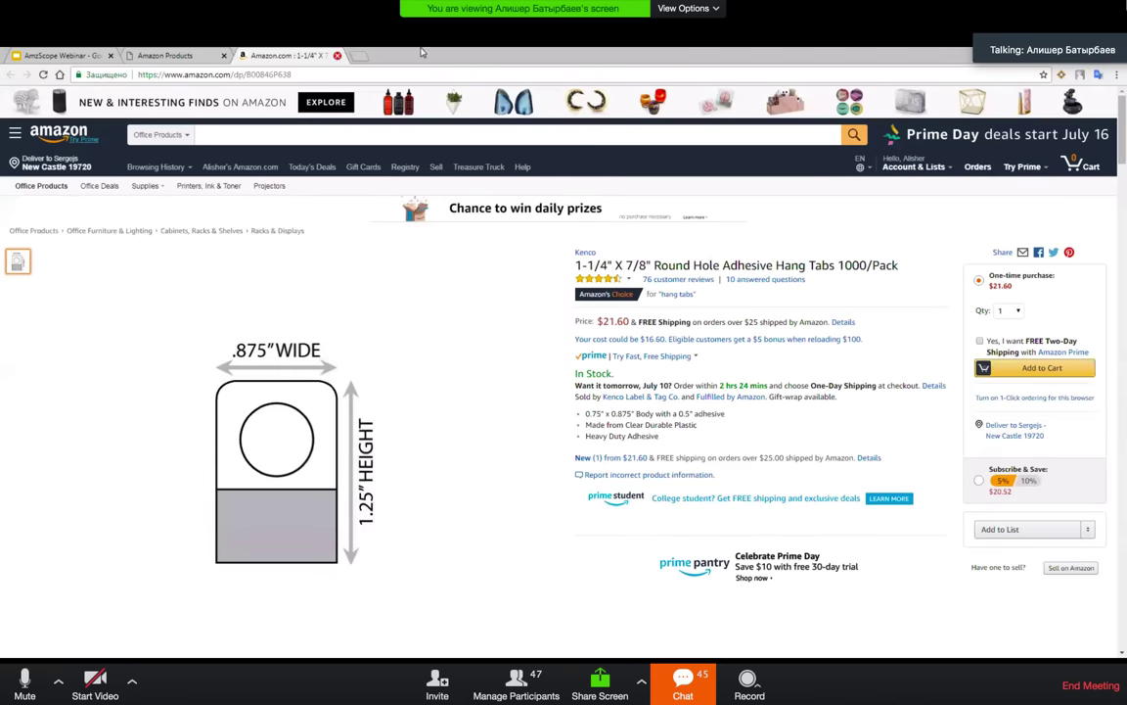
click(339, 56)
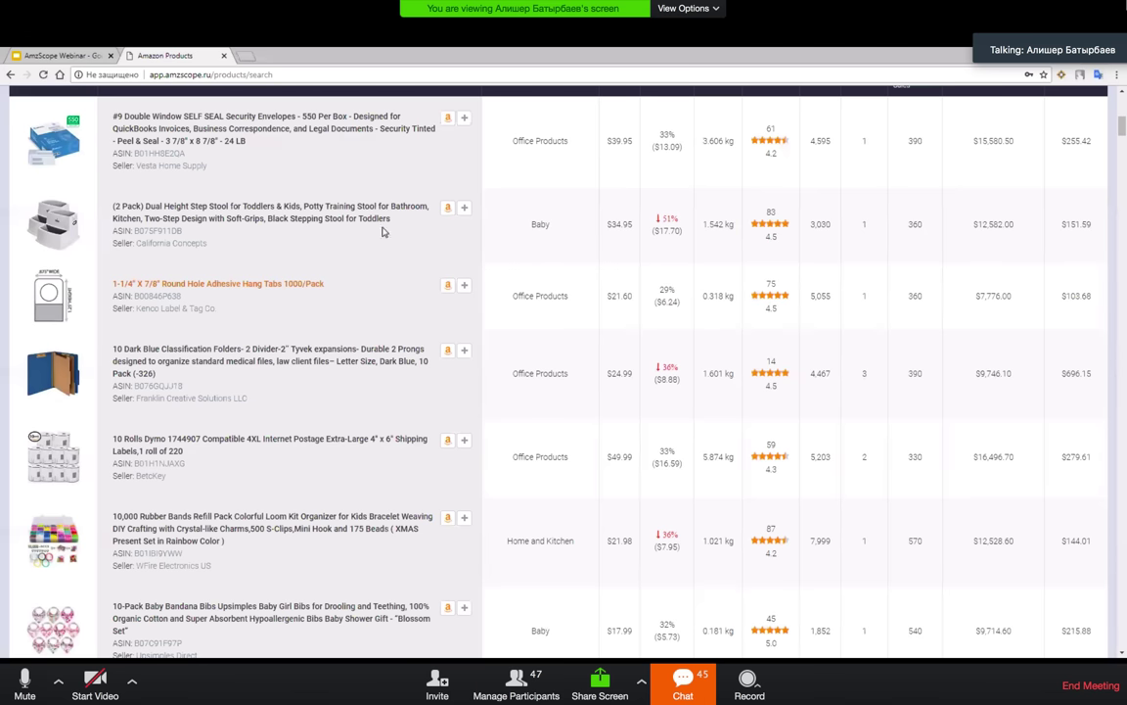
Step: Open the Amazon page of the 10 Dark Blue Classification Folders from the product database list
middle_click(250, 365)
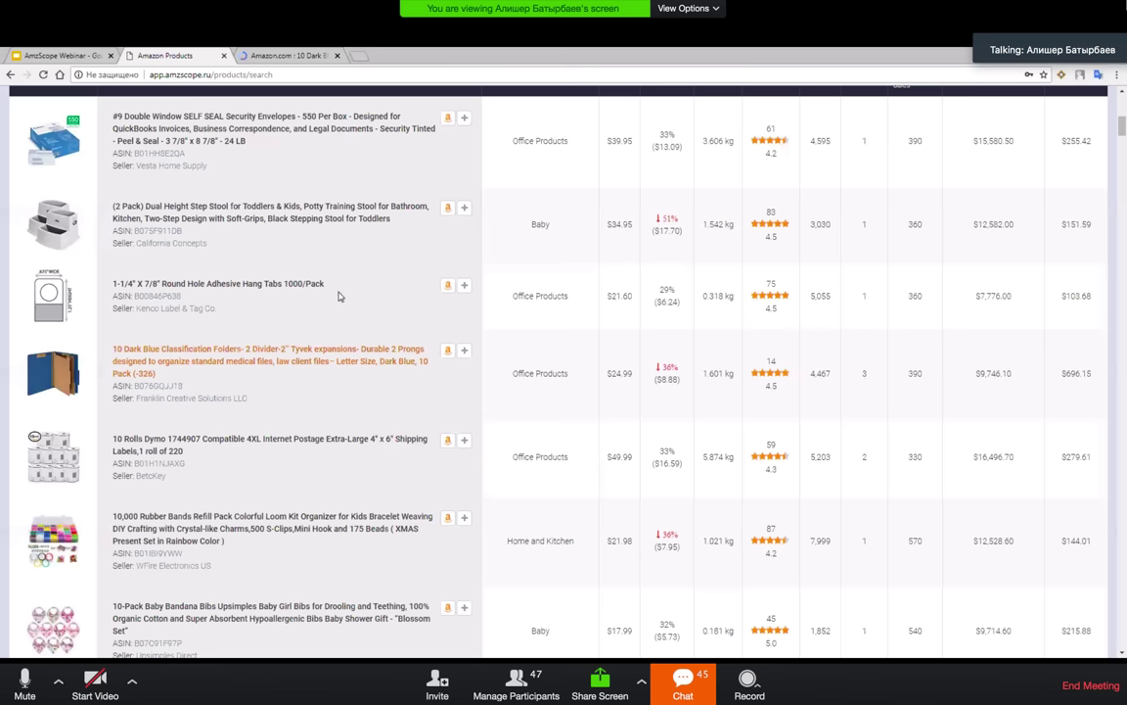
drag(223, 311, 111, 284)
click(266, 404)
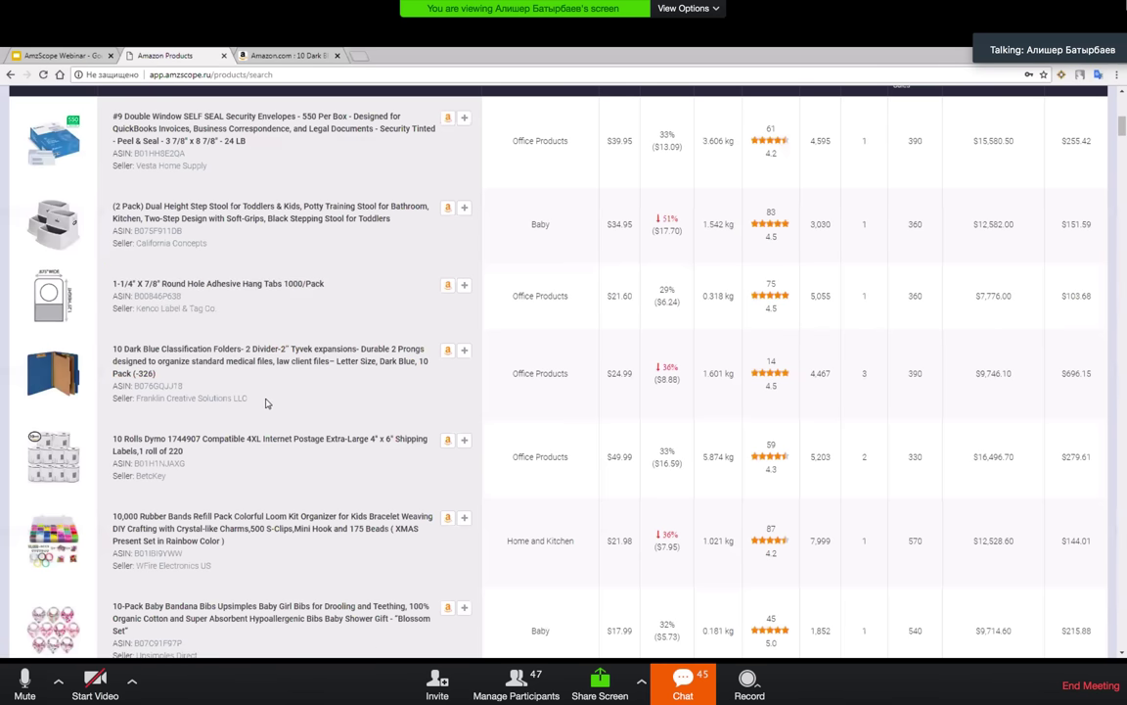
click(285, 54)
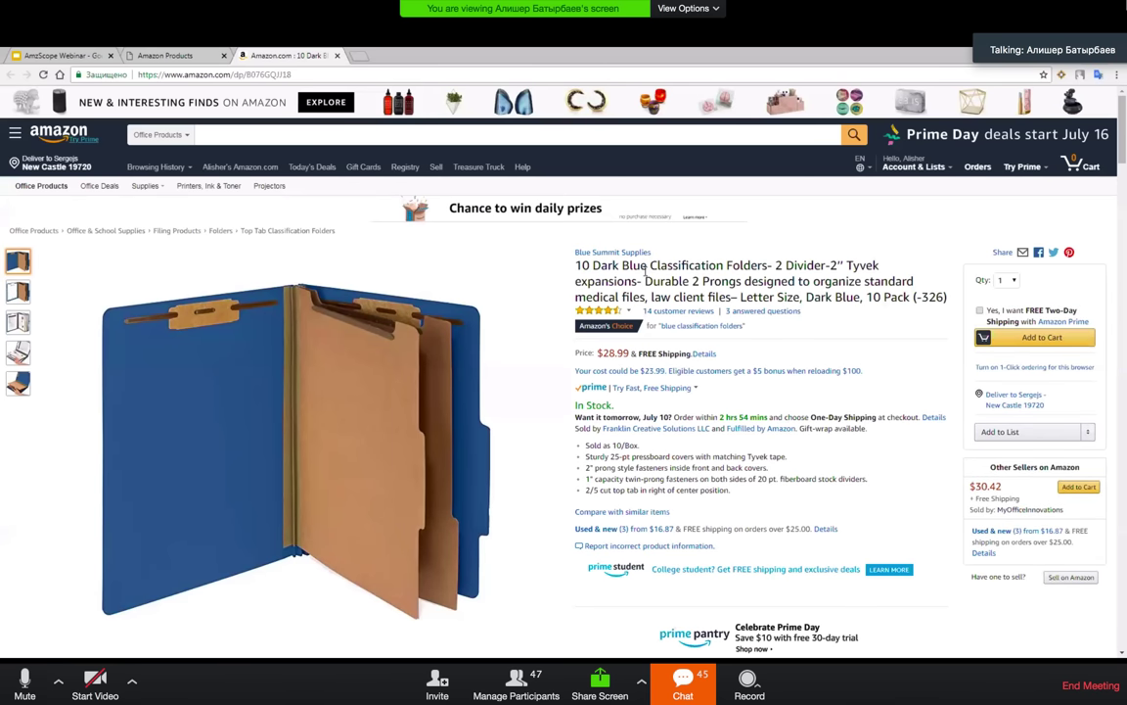
Step: Compare the classification folders' Amazon page with their database entry and inspect the product image
click(156, 54)
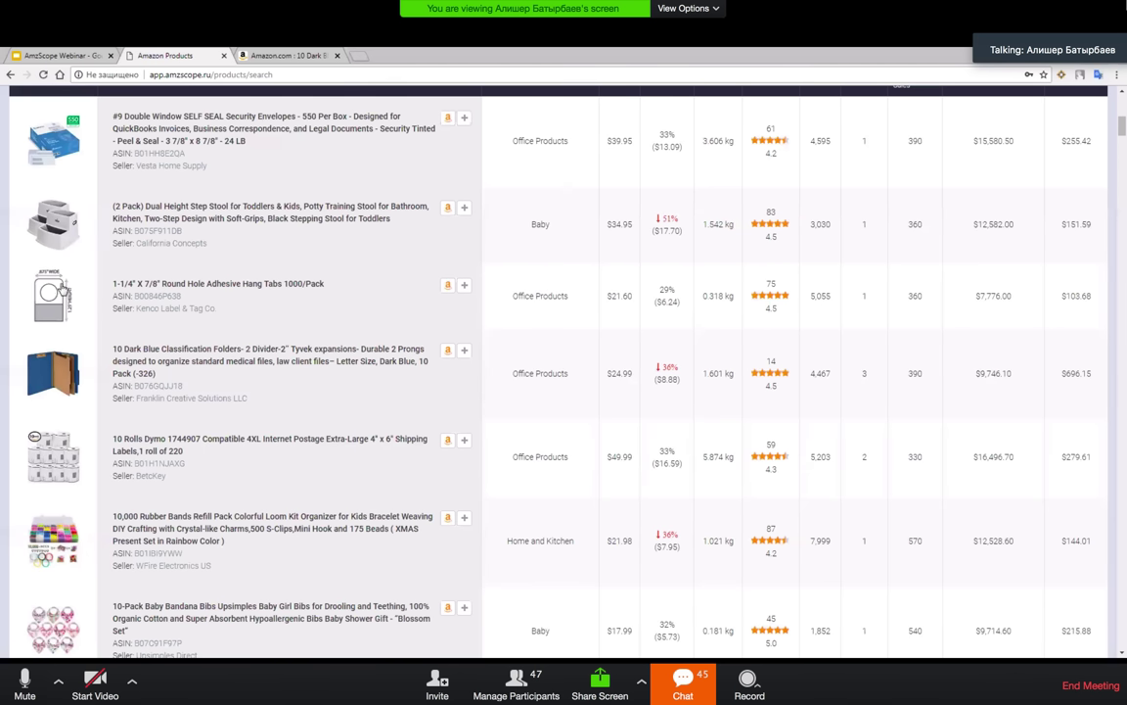
click(307, 54)
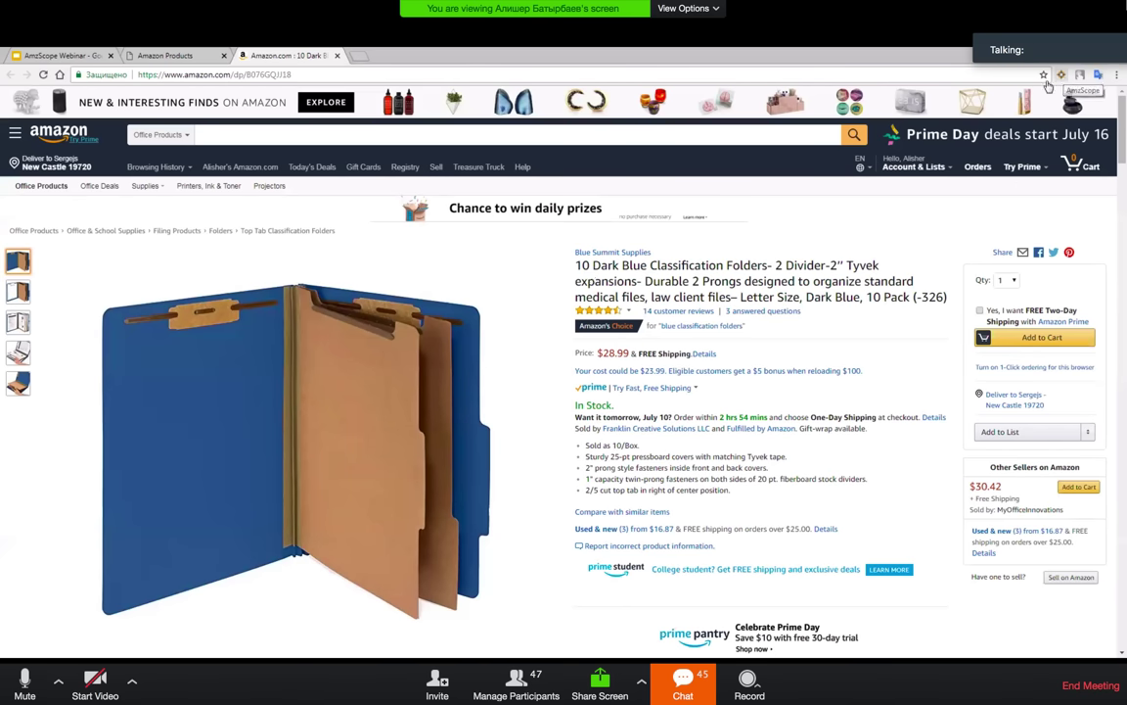
click(172, 56)
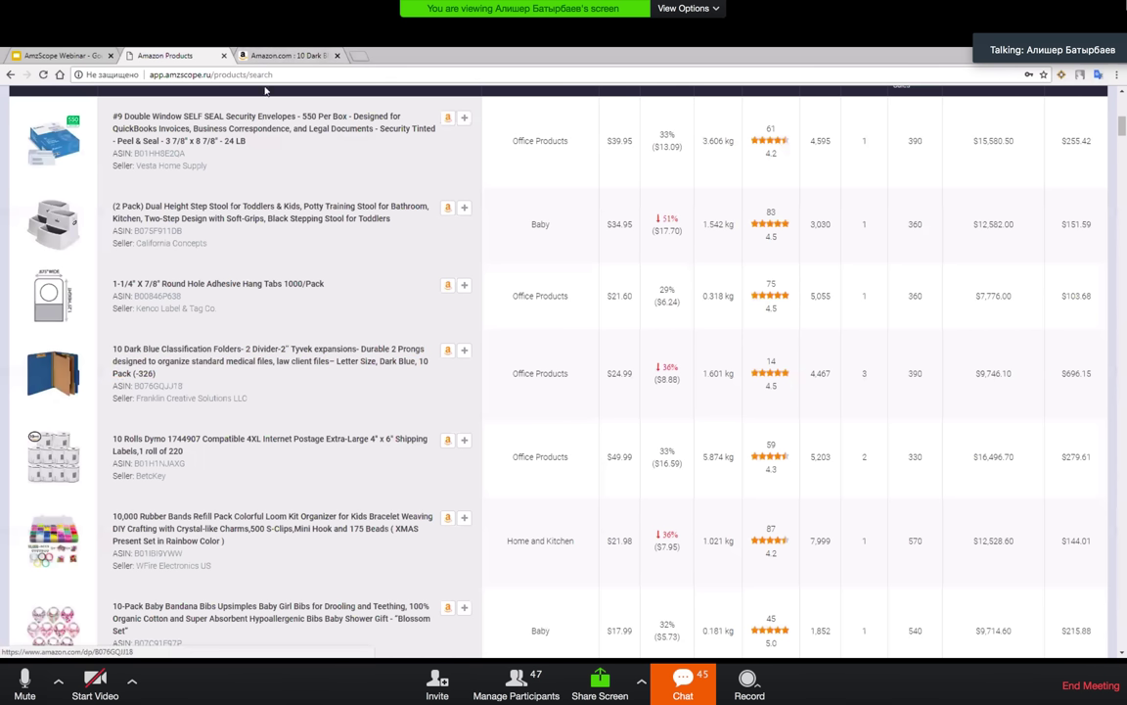
click(263, 52)
mouse_move(297, 322)
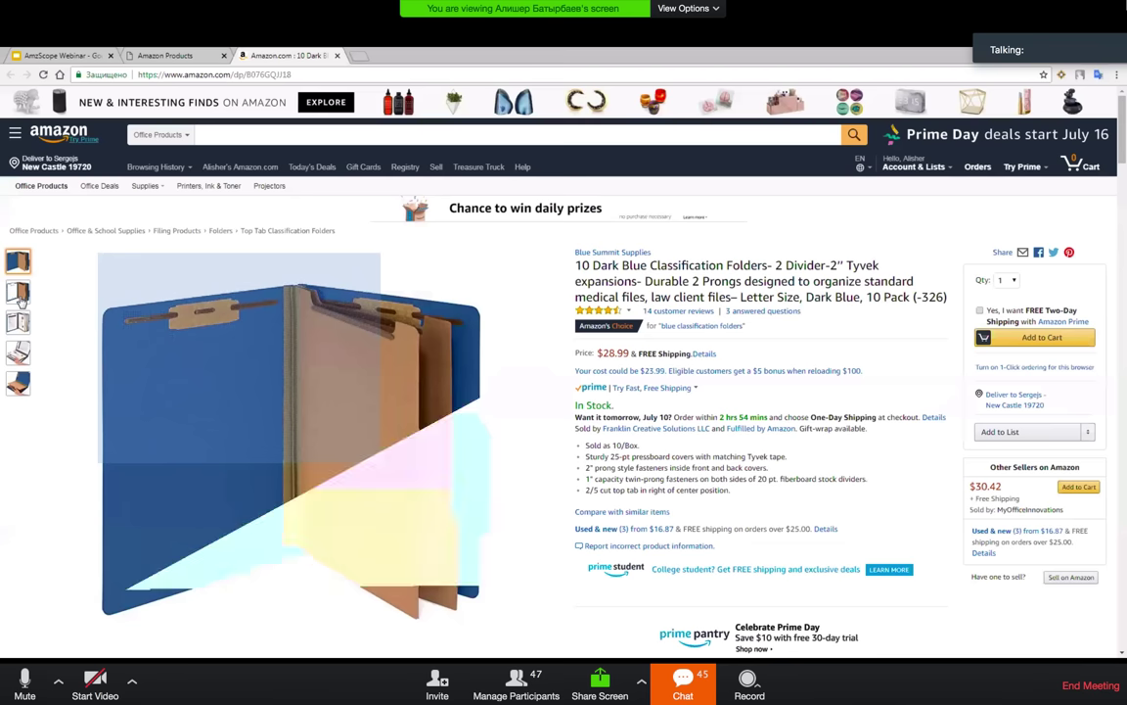
Step: Look through the classification folders' product images and check their RPR in the AMZScope Chrome extension
mouse_move(19, 323)
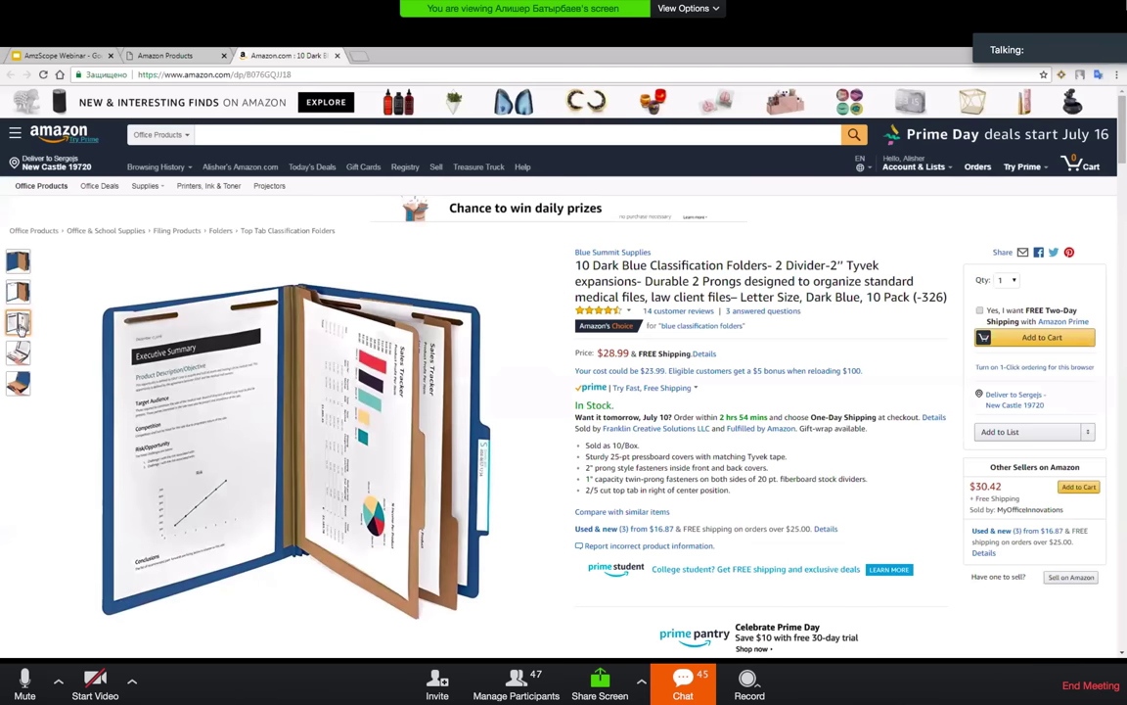
mouse_move(19, 354)
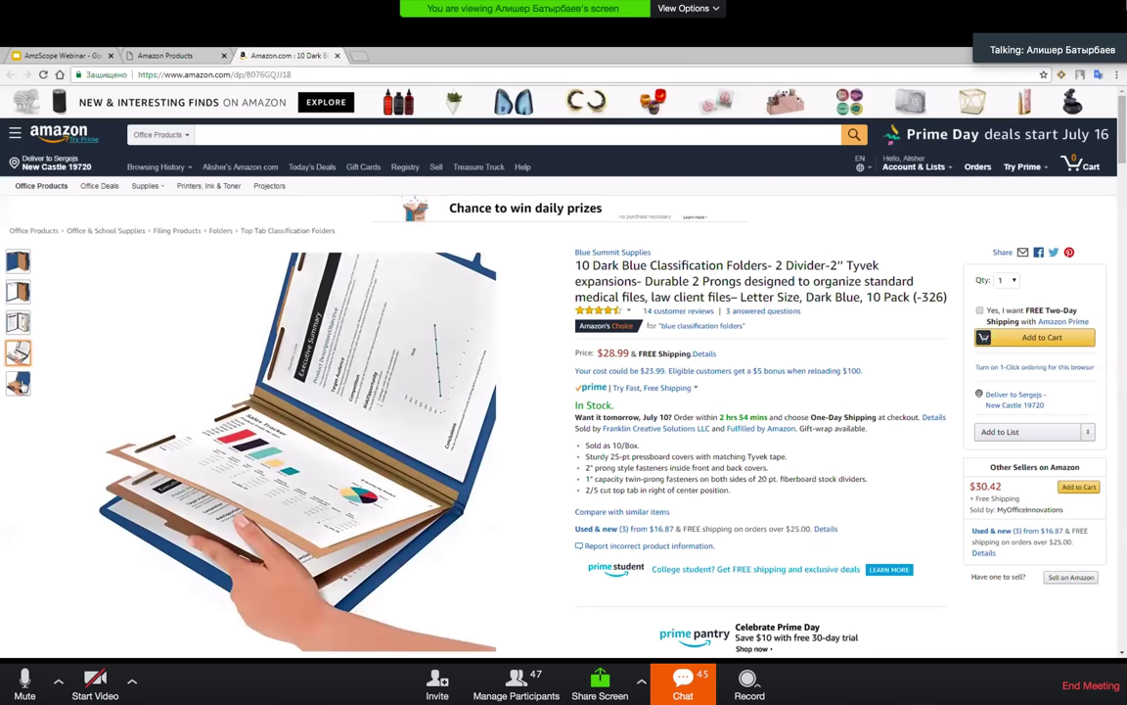
mouse_move(18, 292)
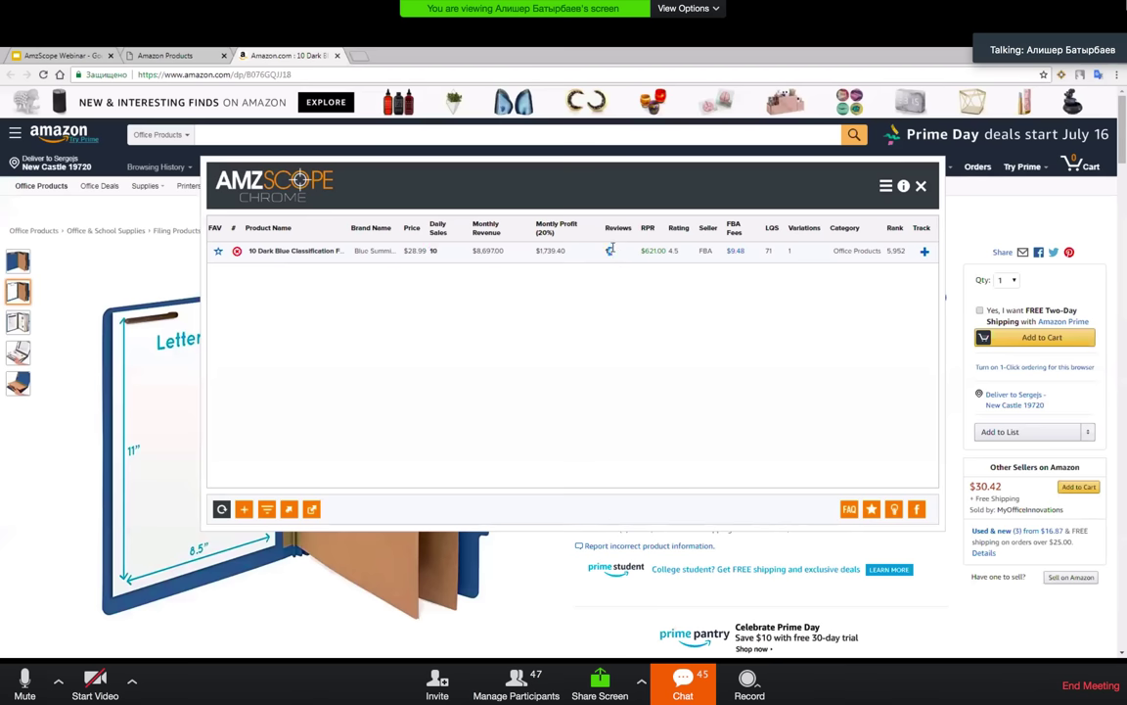
double_click(663, 252)
click(676, 305)
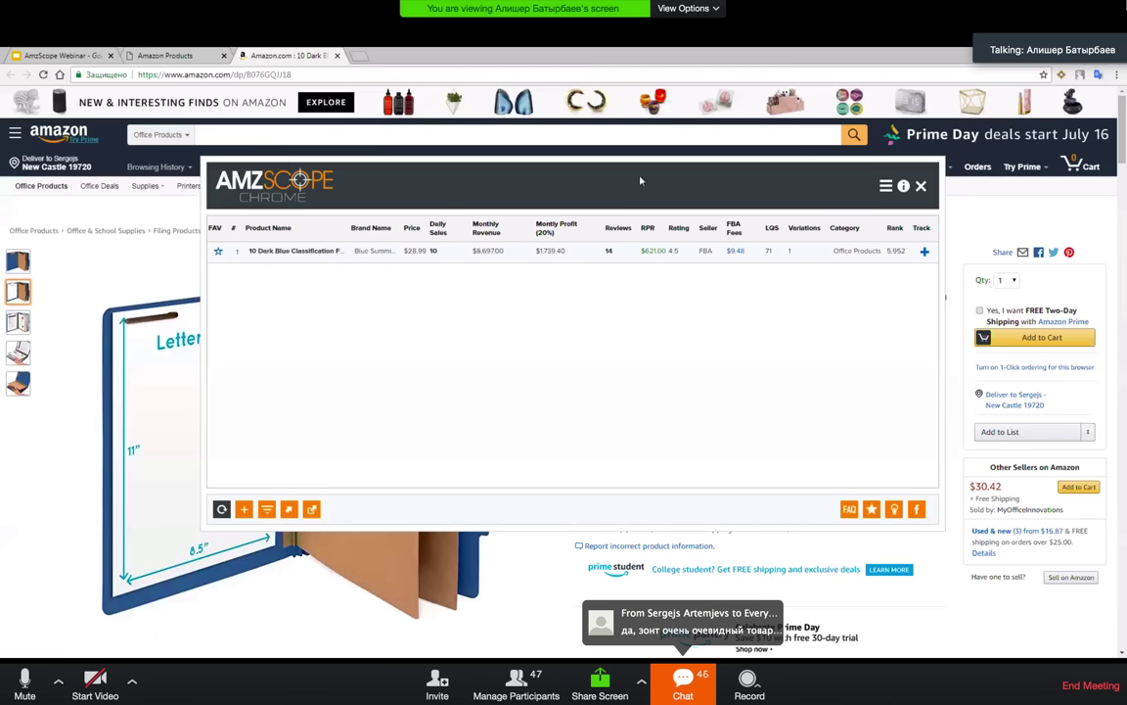
Step: Move the AMZScope panel off the product images, look through the folder pictures again, and close the panel
drag(883, 187, 912, 176)
drag(496, 189, 585, 626)
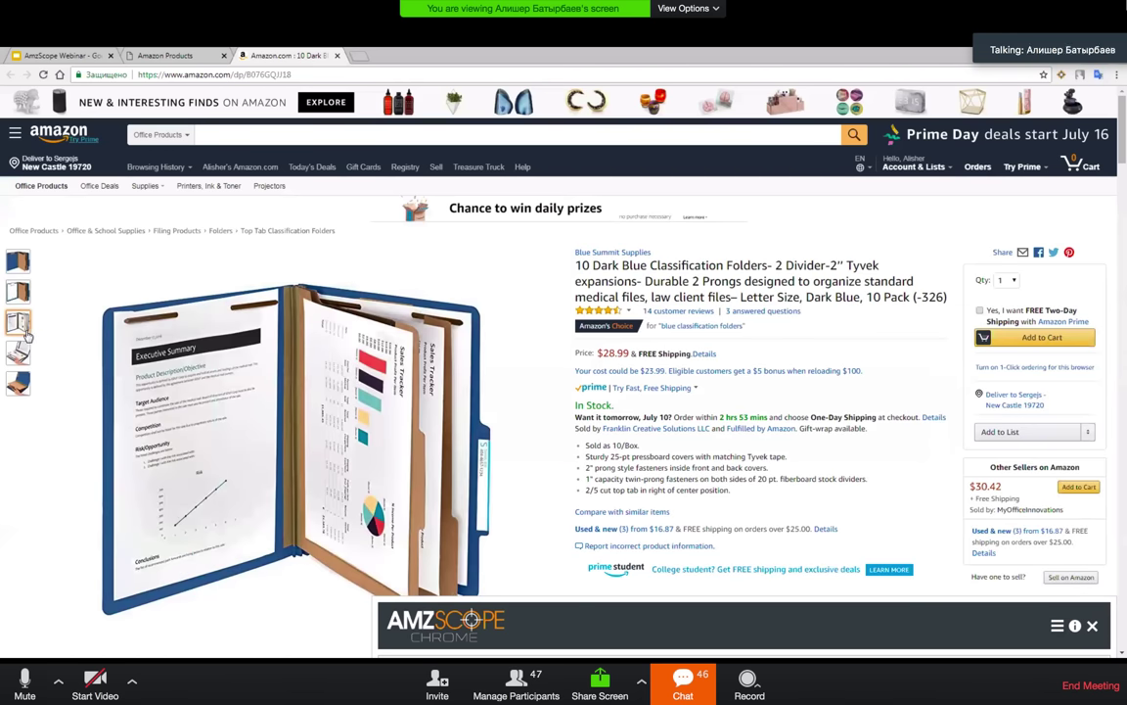
mouse_move(26, 358)
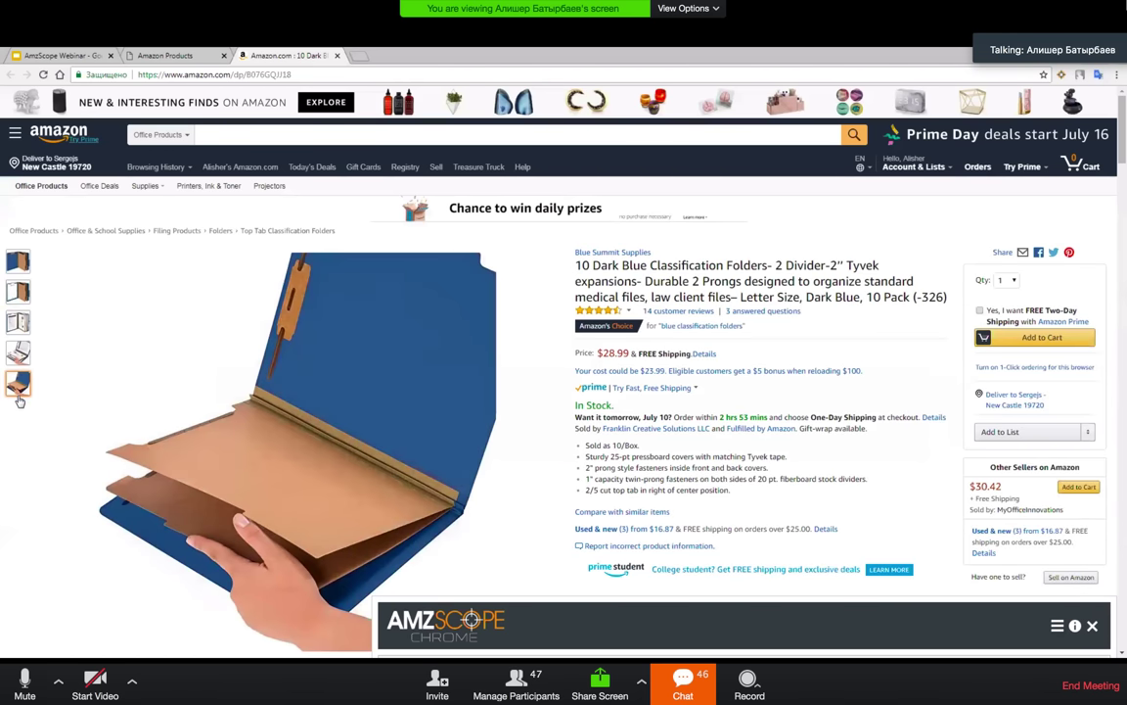
mouse_move(21, 277)
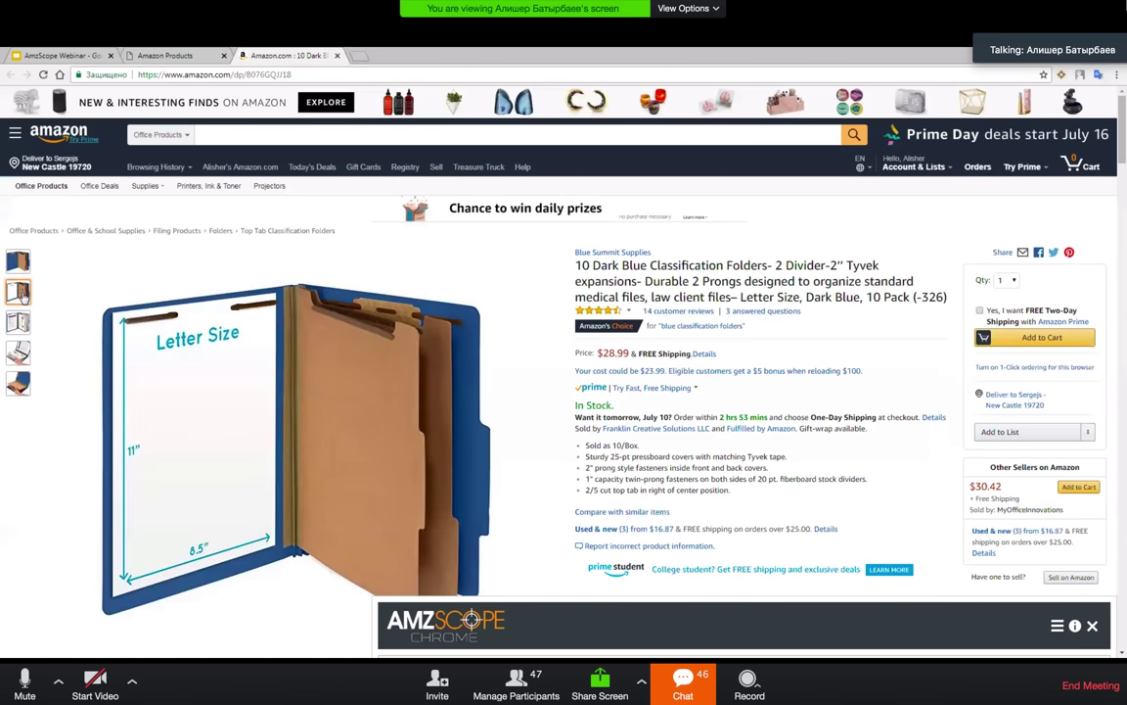
mouse_move(20, 333)
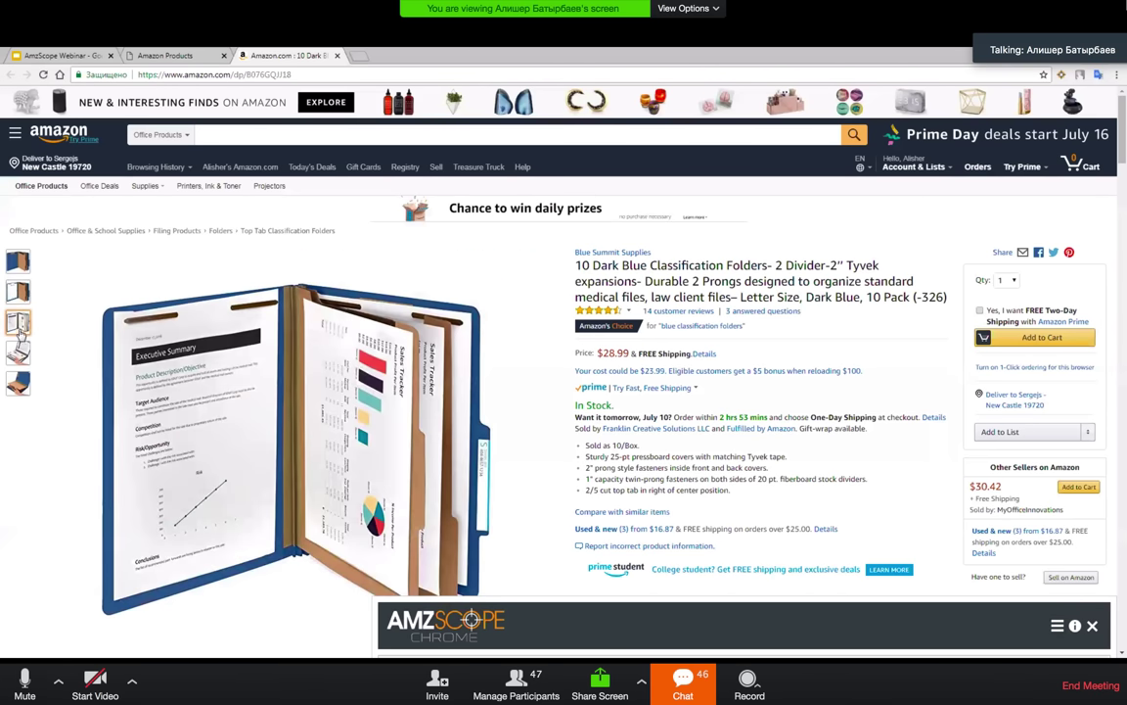
click(585, 621)
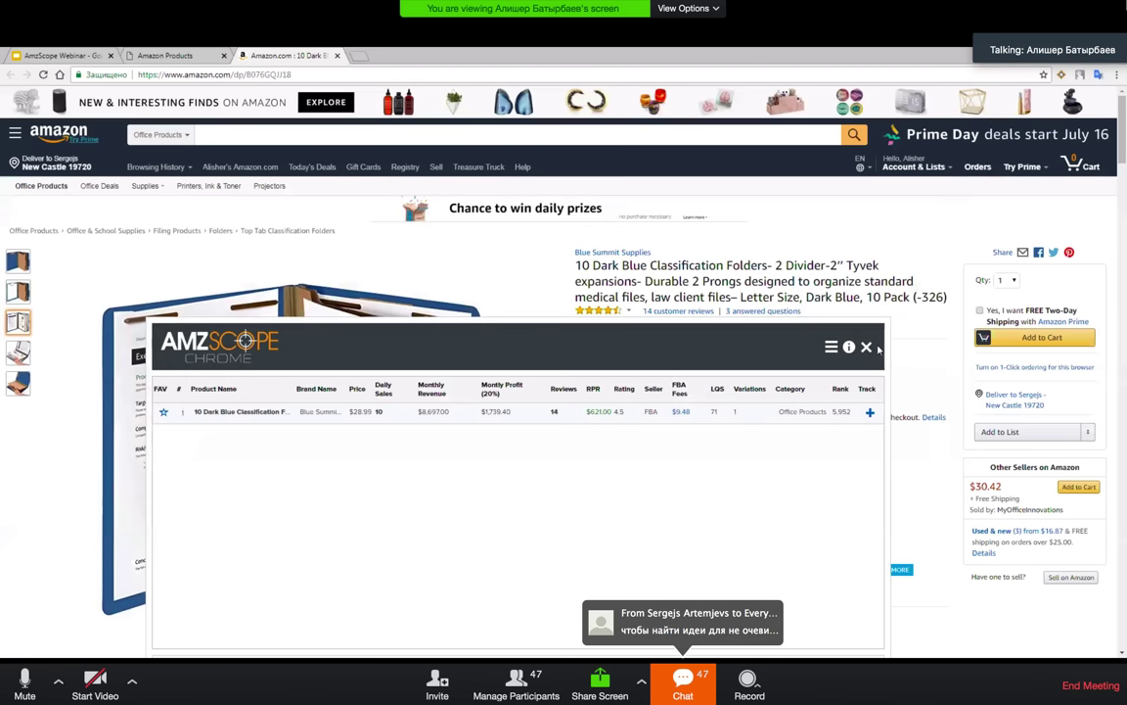
click(868, 349)
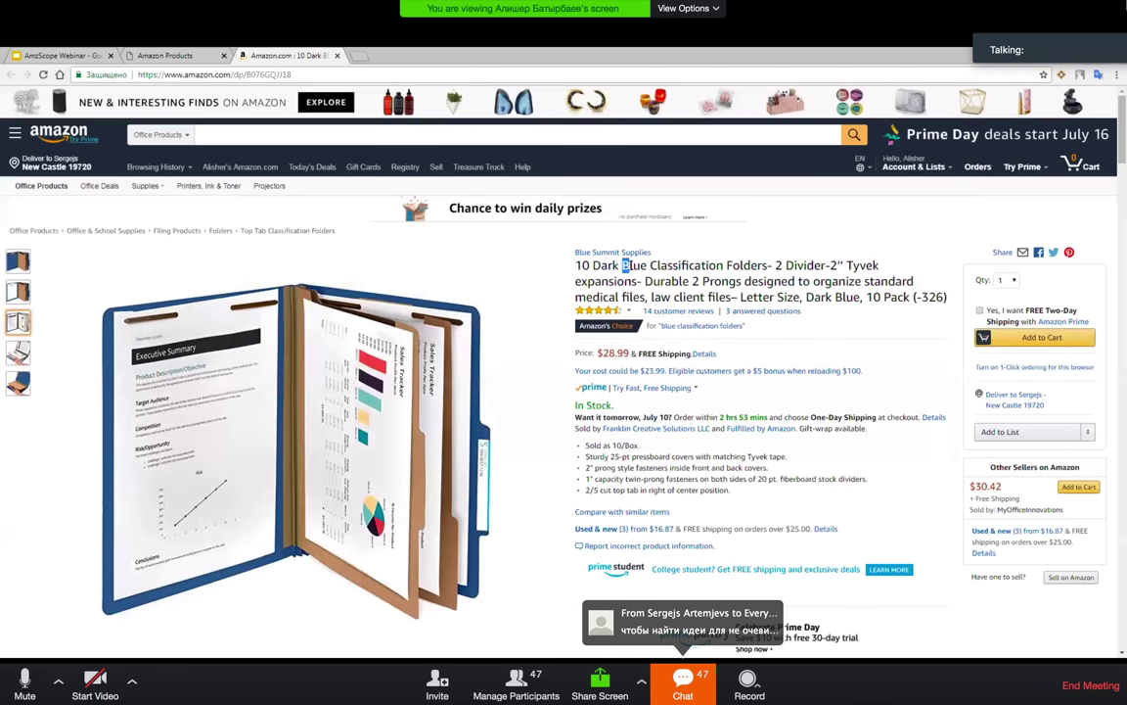
Step: Copy "Classification Folders" from the product title and search all Amazon departments for it
click(727, 266)
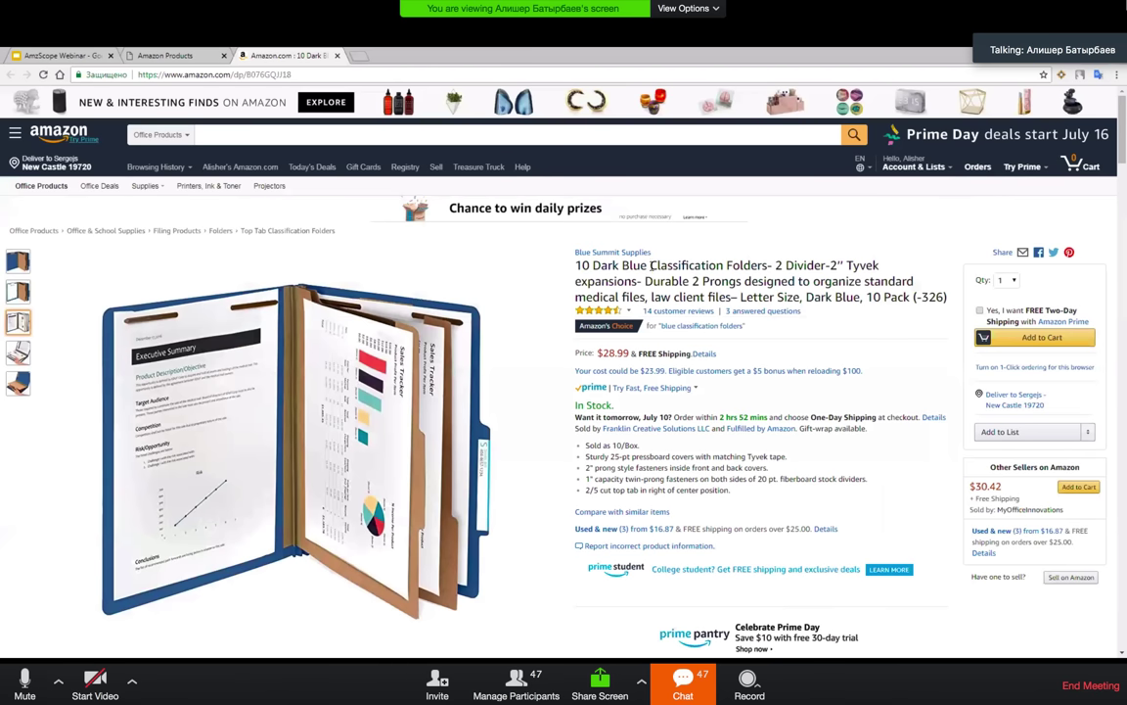
drag(650, 265, 768, 266)
key(ctrl+c)
click(846, 281)
click(41, 120)
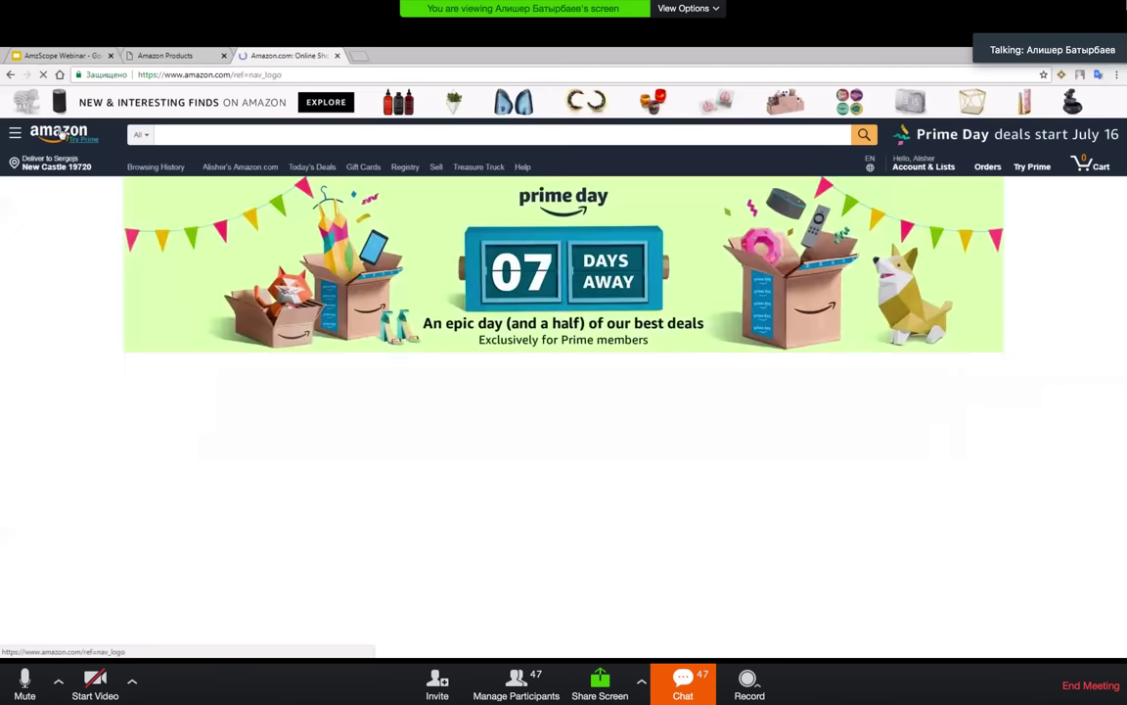
key(ctrl+v)
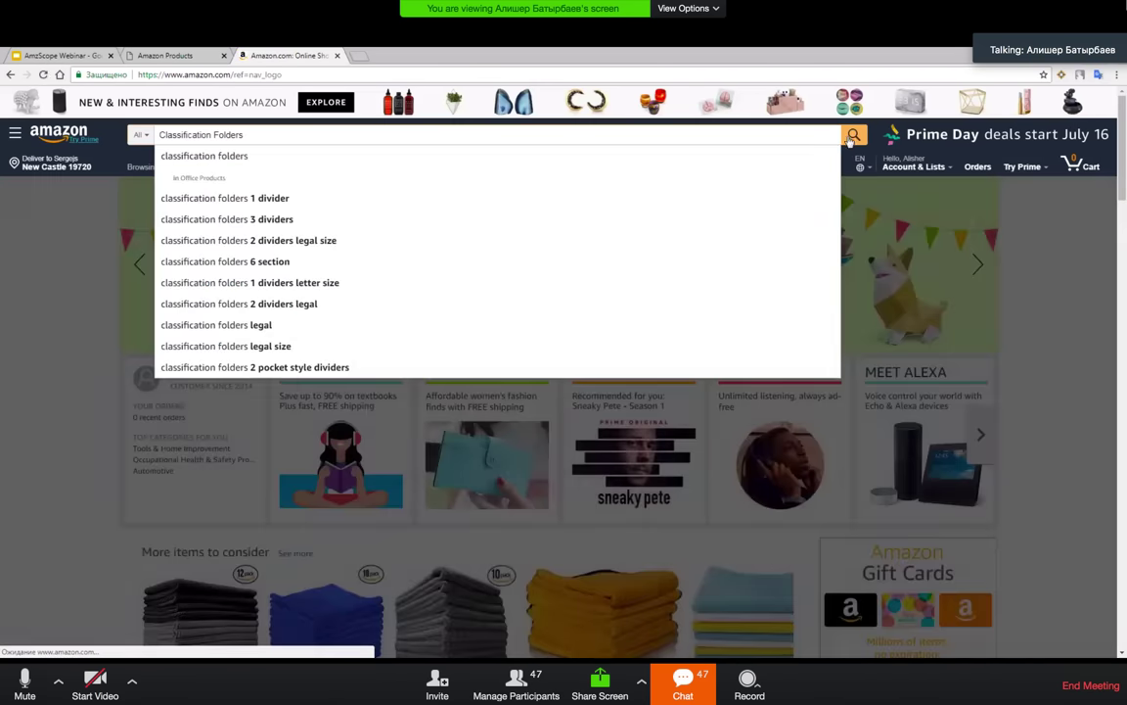
click(856, 136)
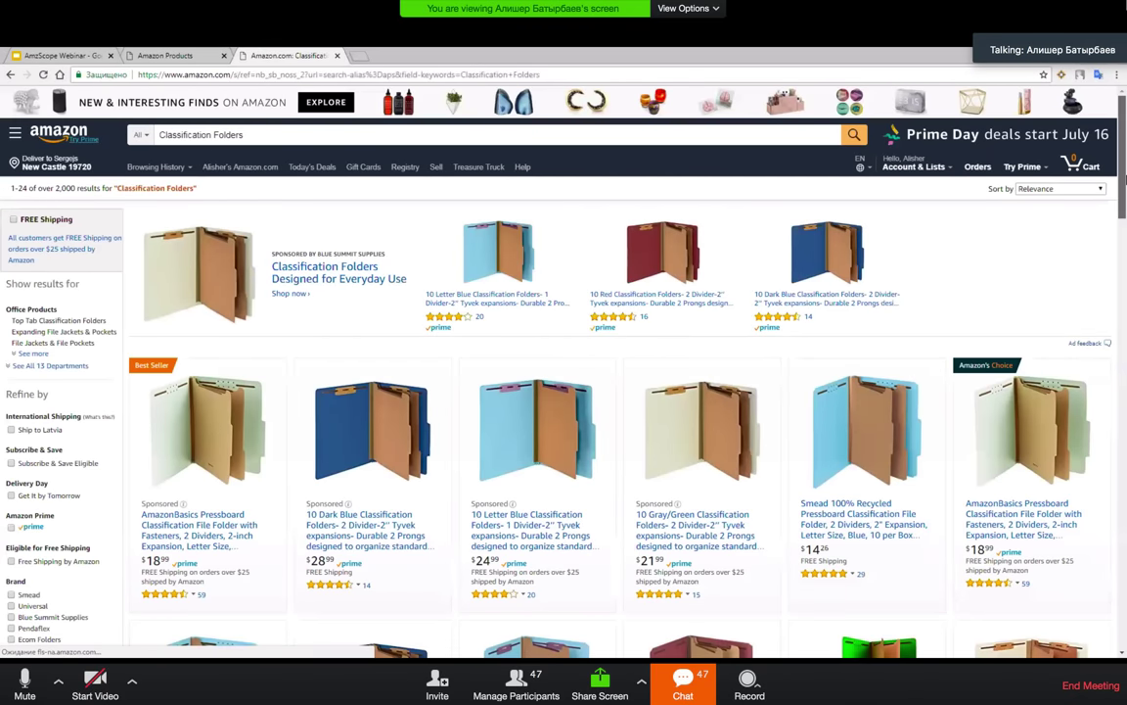
Step: Examine the Classification Folders search results and their competitor figures in the AMZScope Chrome extension
scroll(1126, 179, down, 5)
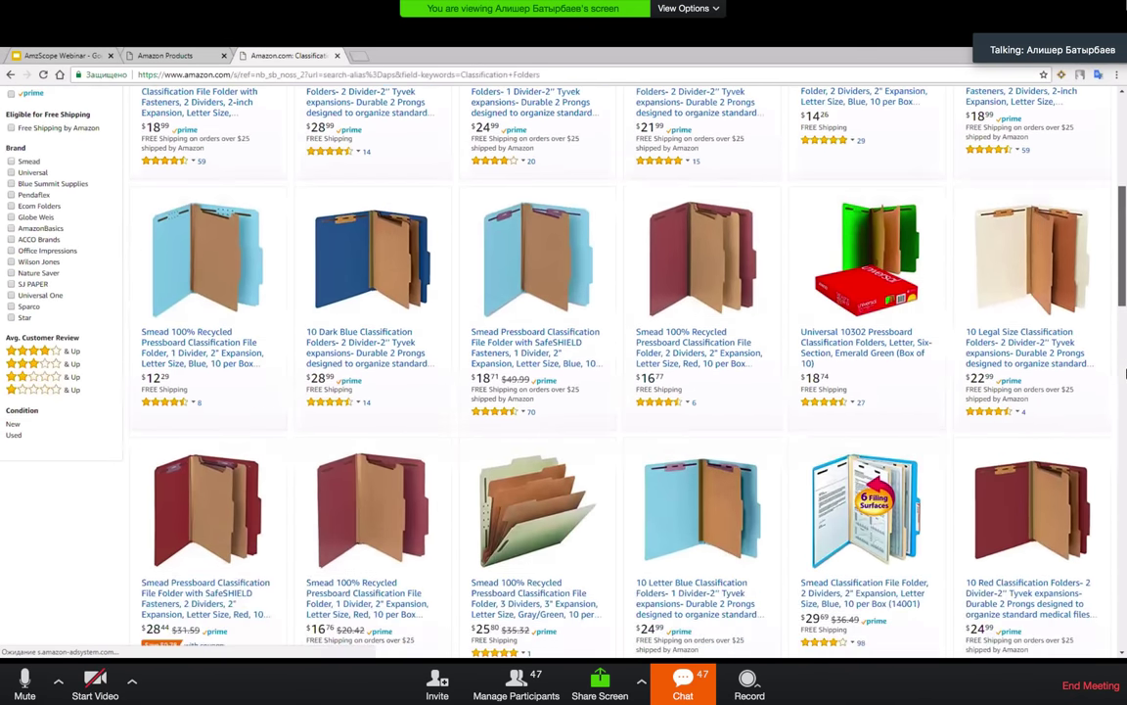
scroll(1125, 373, down, 5)
scroll(786, 154, up, 10)
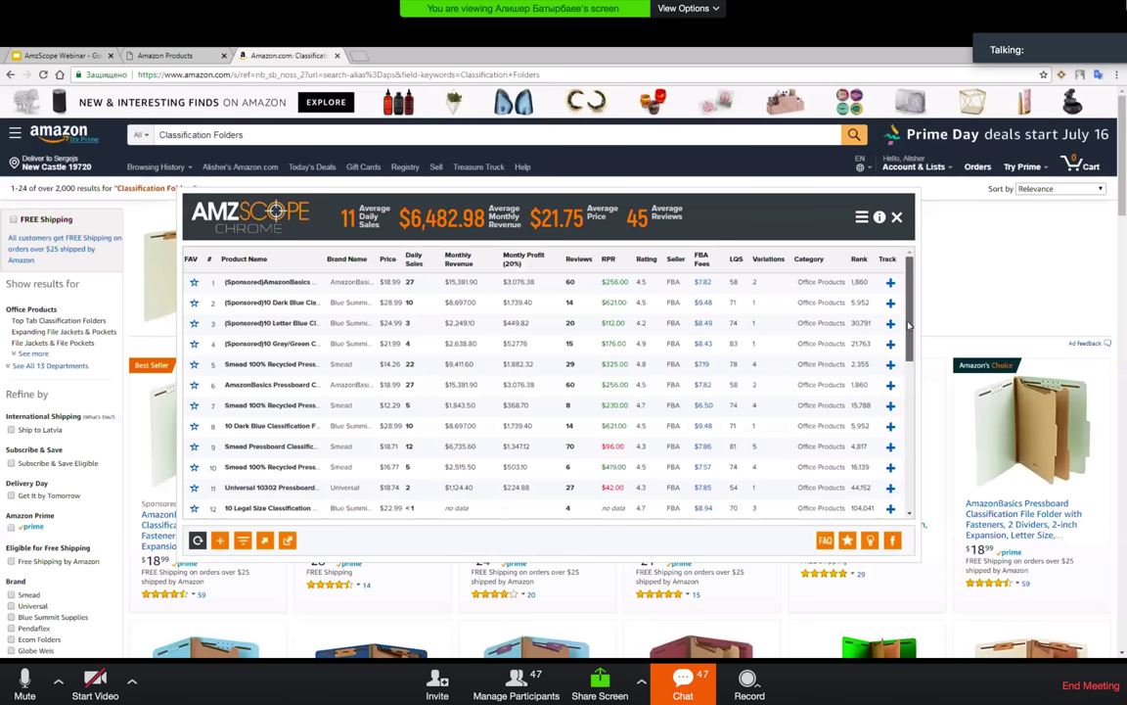
scroll(910, 323, down, 1)
scroll(910, 323, up, 1)
scroll(913, 323, down, 2)
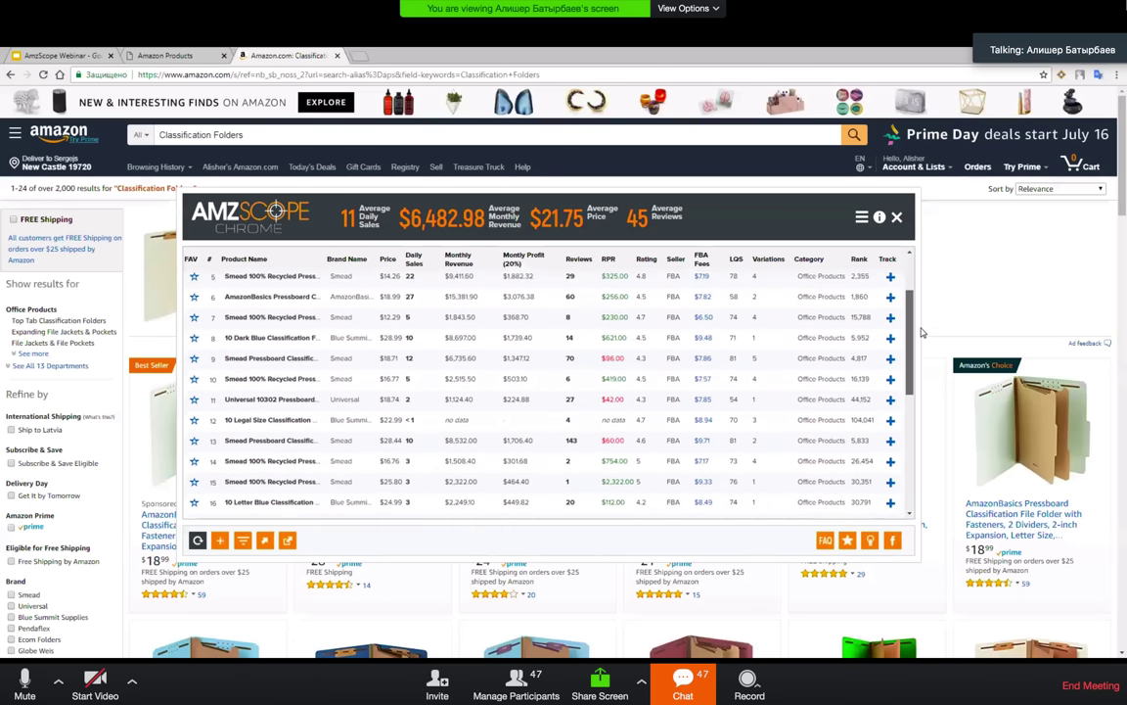
scroll(921, 363, down, 5)
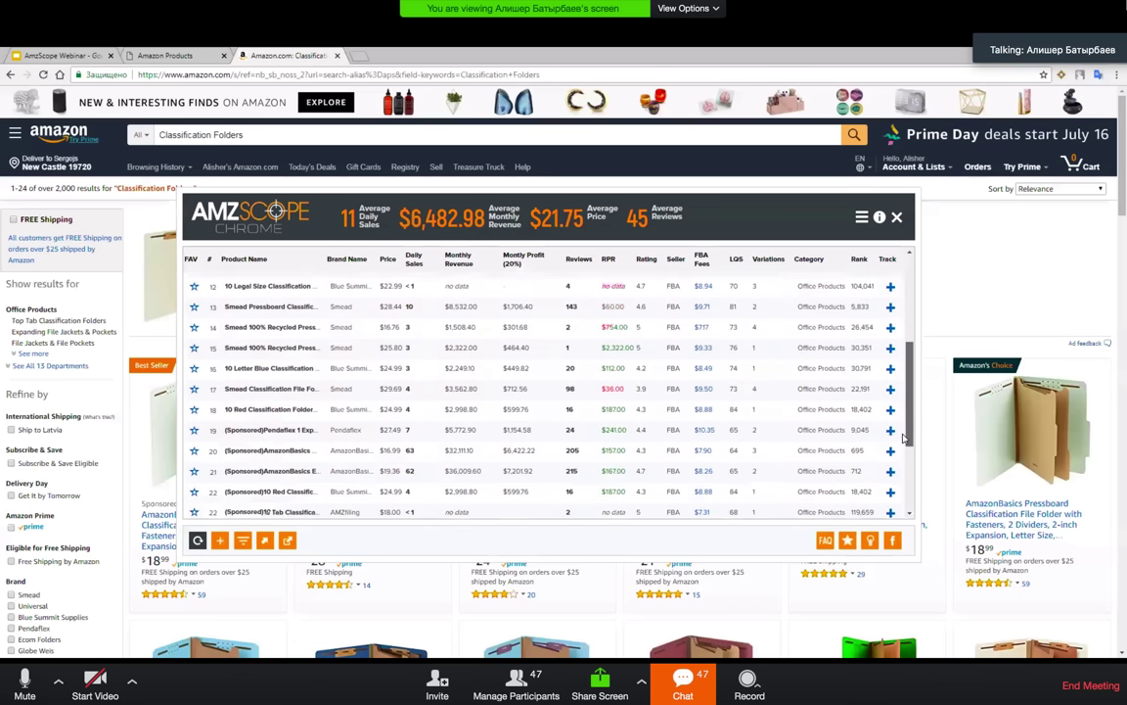
scroll(531, 391, up, 3)
Step: Sort the extension's competitor list by daily sales, highest first, and review revenue, reviews and RPR down the list
click(413, 258)
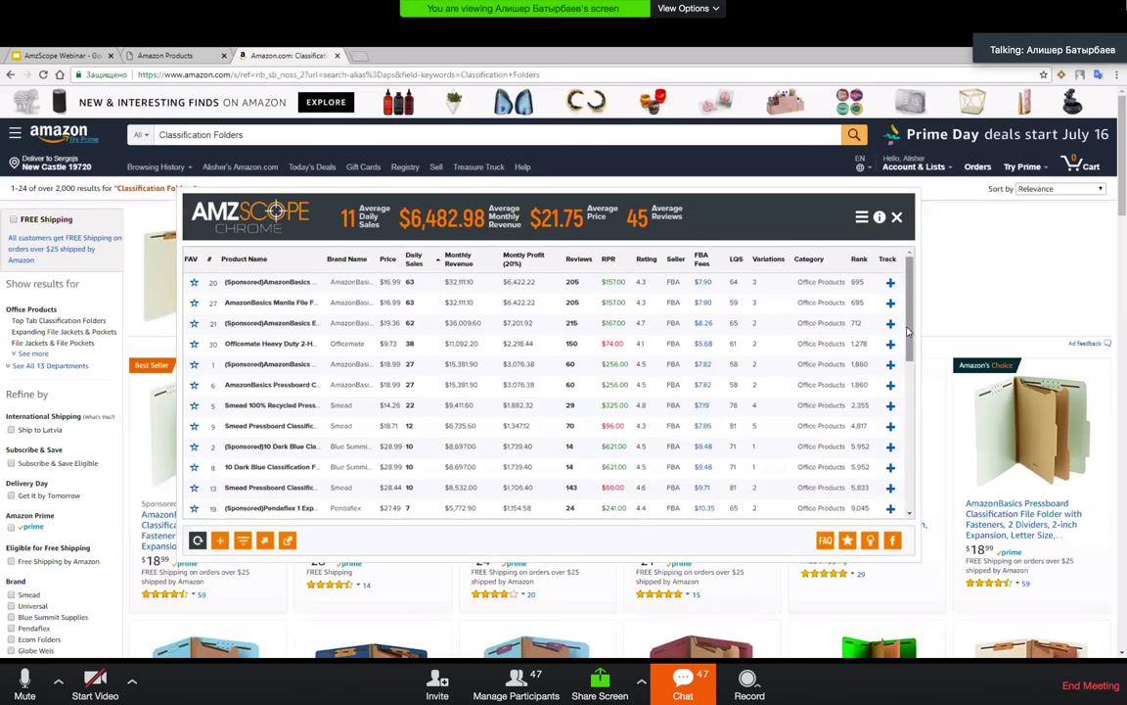
scroll(912, 391, down, 3)
scroll(912, 405, down, 5)
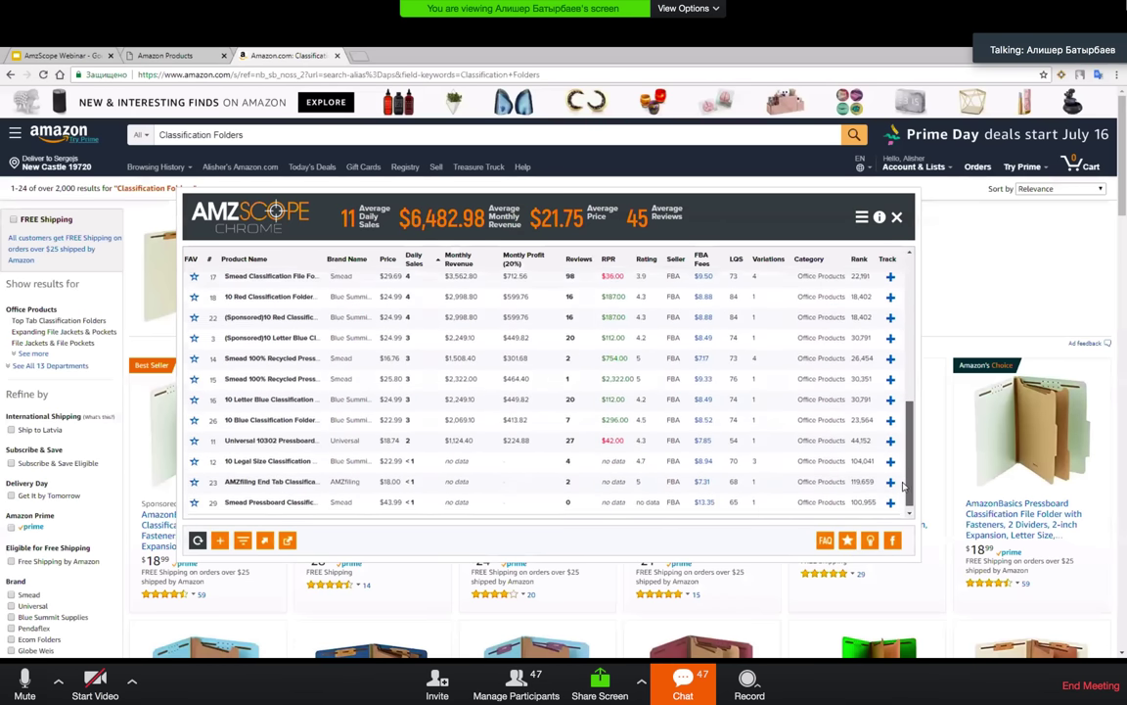
drag(908, 466, 905, 391)
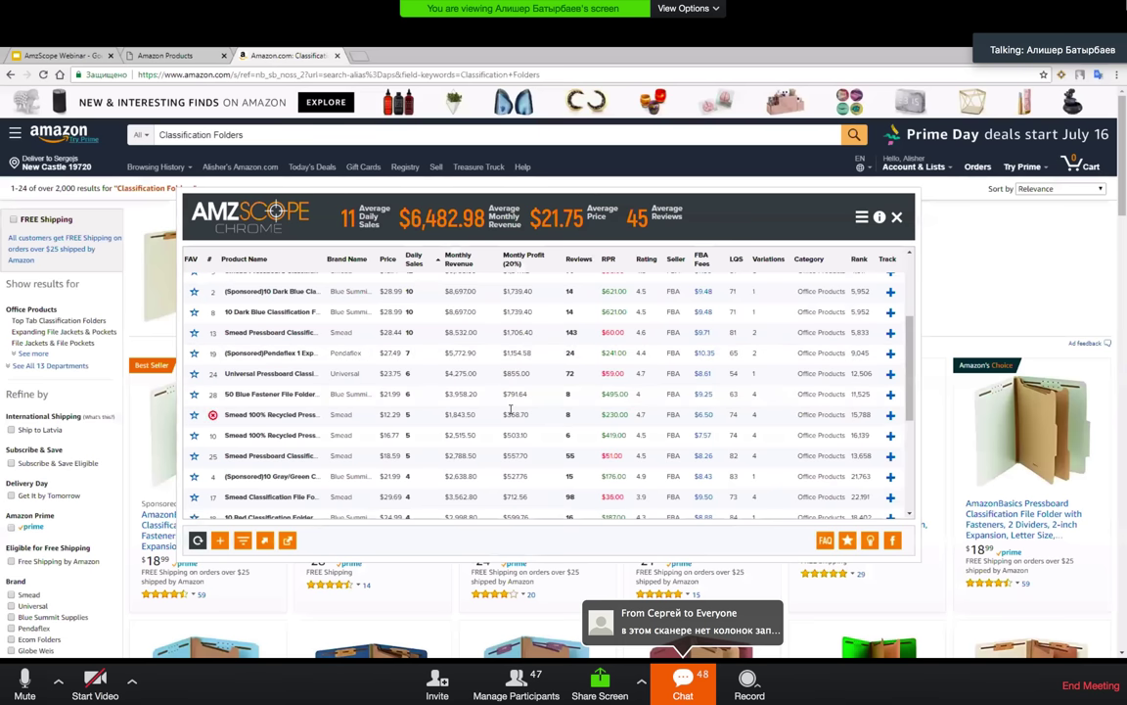
scroll(880, 431, down, 3)
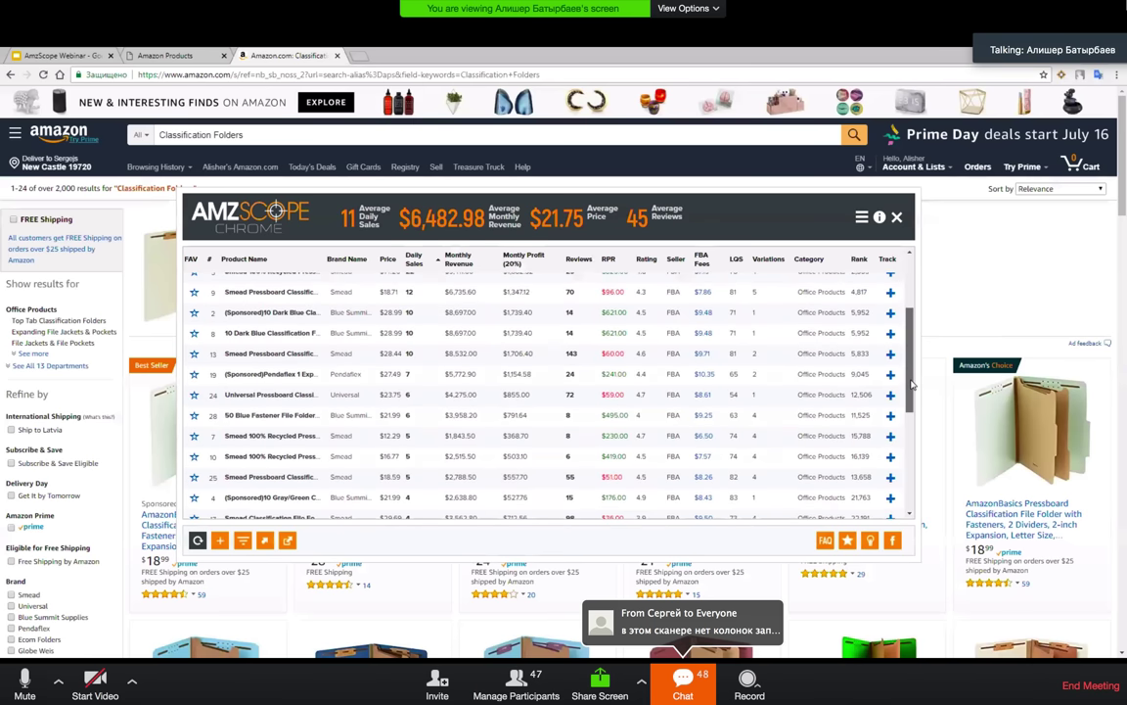
scroll(901, 411, up, 6)
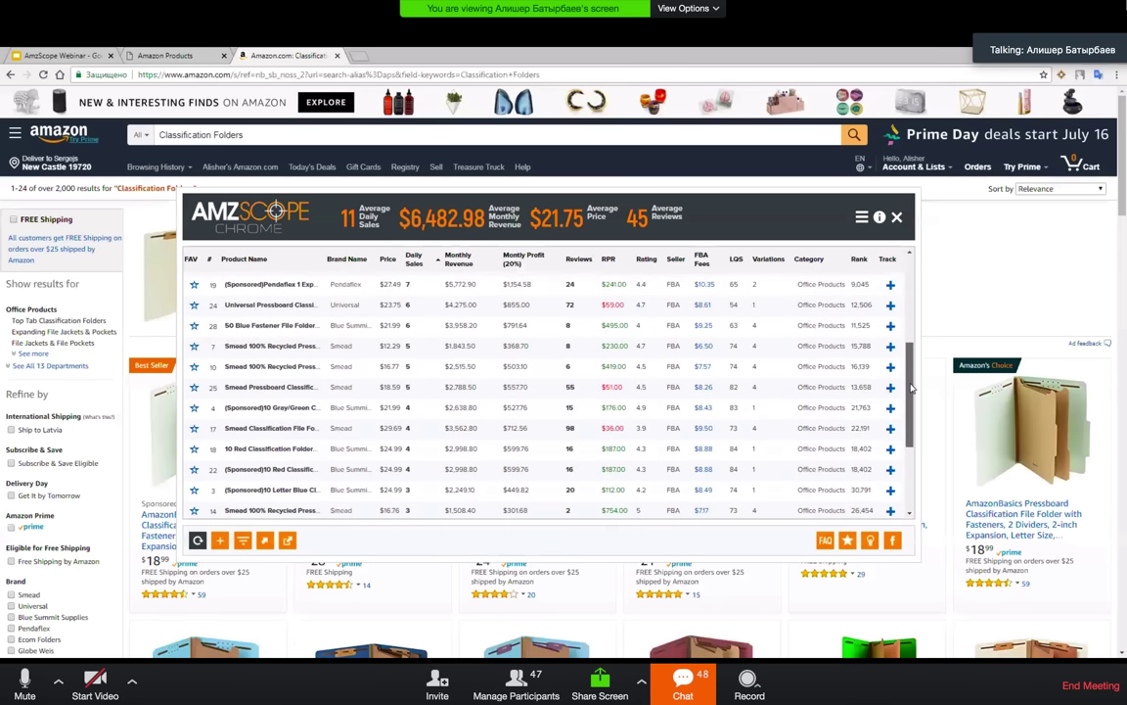
scroll(896, 313, up, 2)
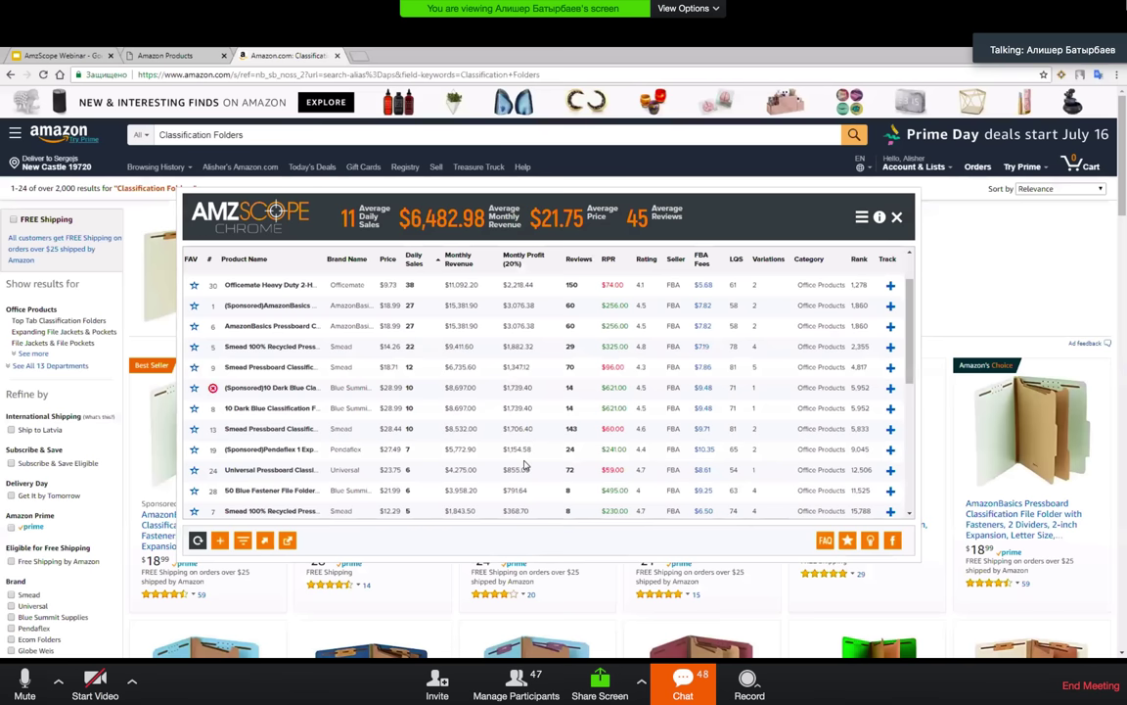
scroll(538, 441, up, 3)
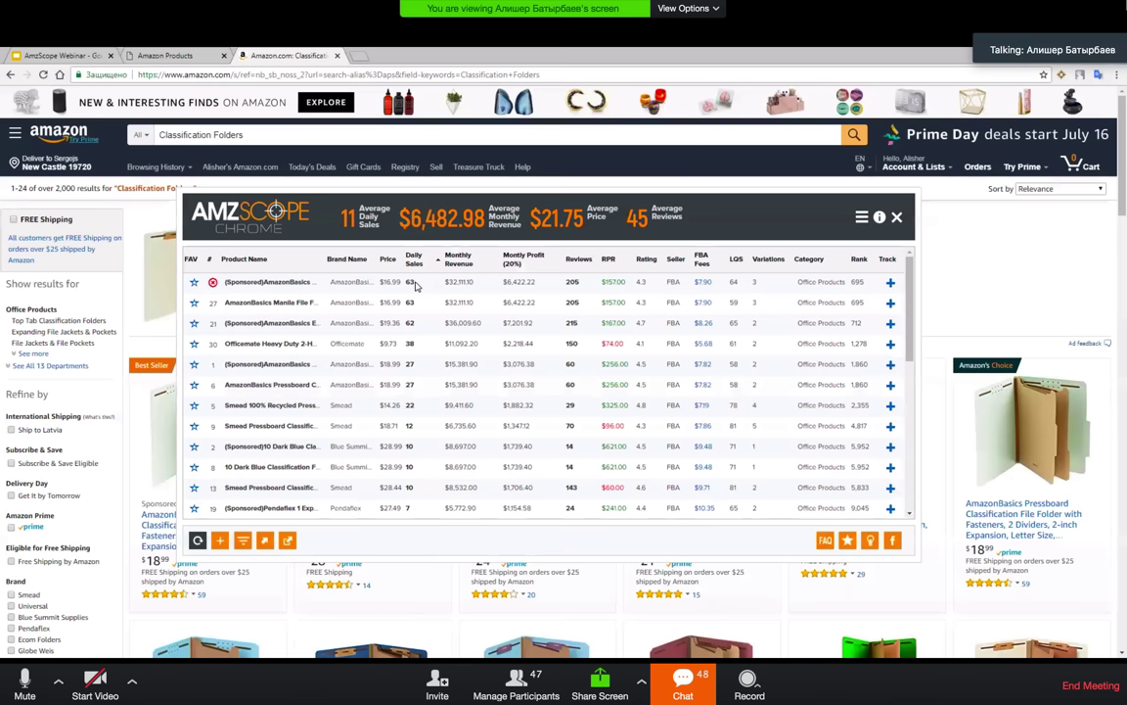
scroll(910, 318, down, 1)
scroll(910, 318, up, 1)
Step: Sort the competitor list by number of reviews, highest first, and look over the products
click(582, 259)
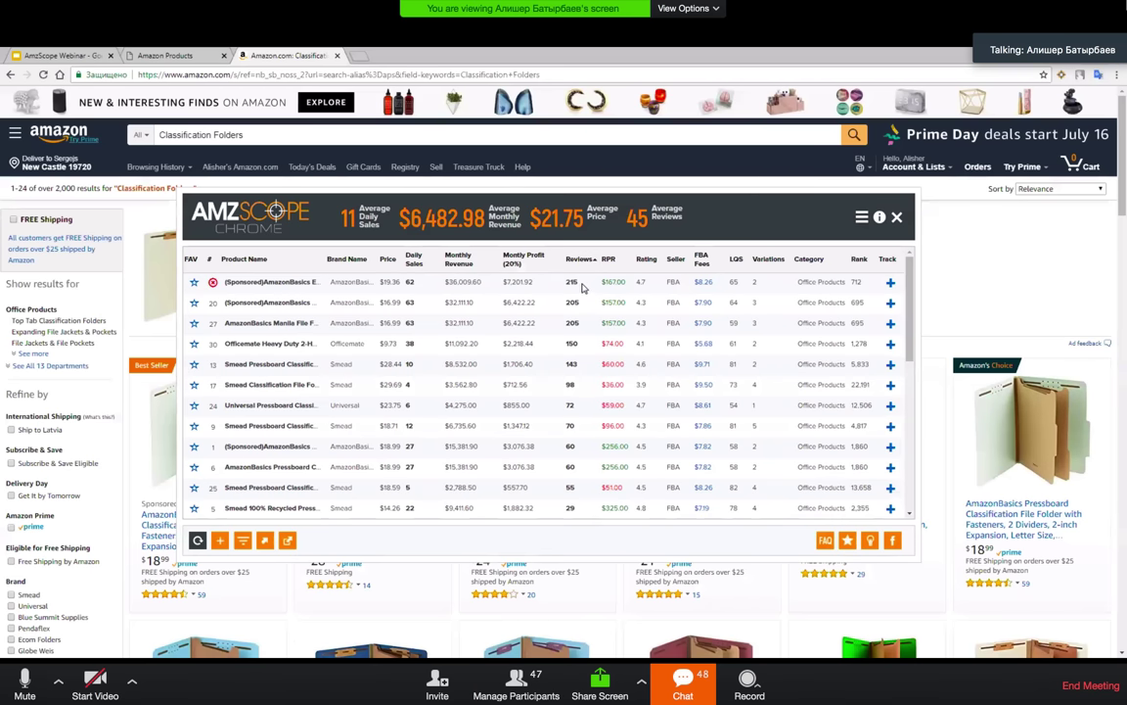
drag(916, 334, 906, 386)
scroll(685, 392, up, 5)
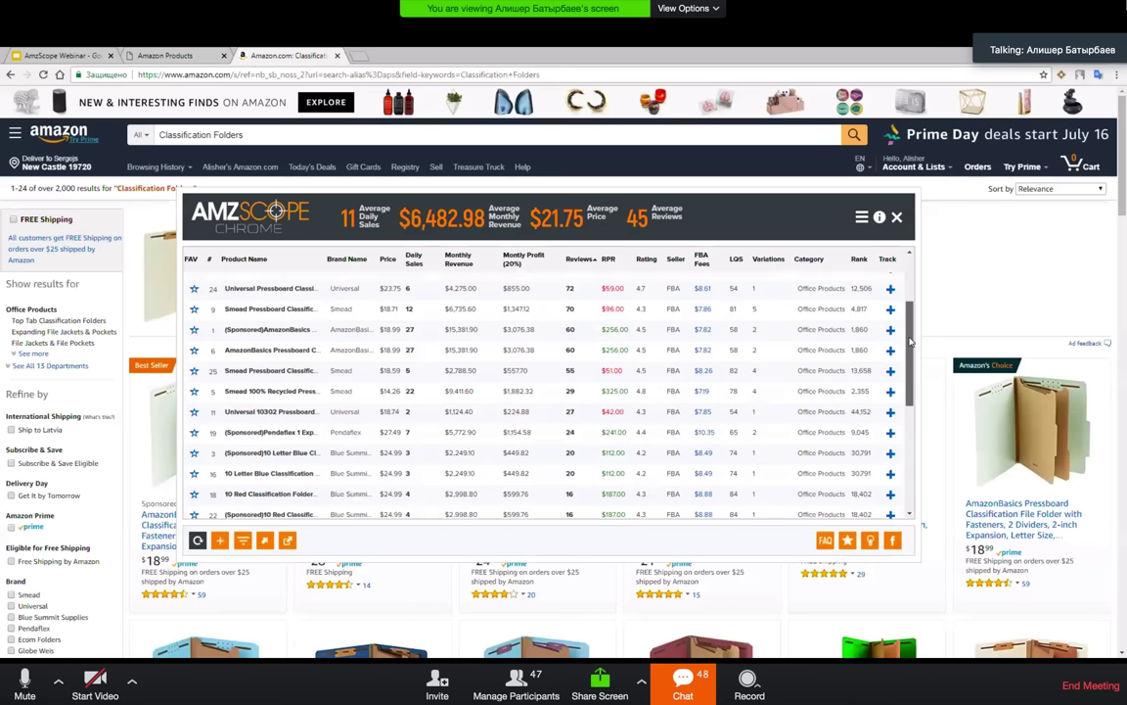
Step: Return the competitor list to descending daily sales order and compare the products' monthly profit and reviews
click(409, 262)
click(416, 261)
click(428, 262)
click(428, 262)
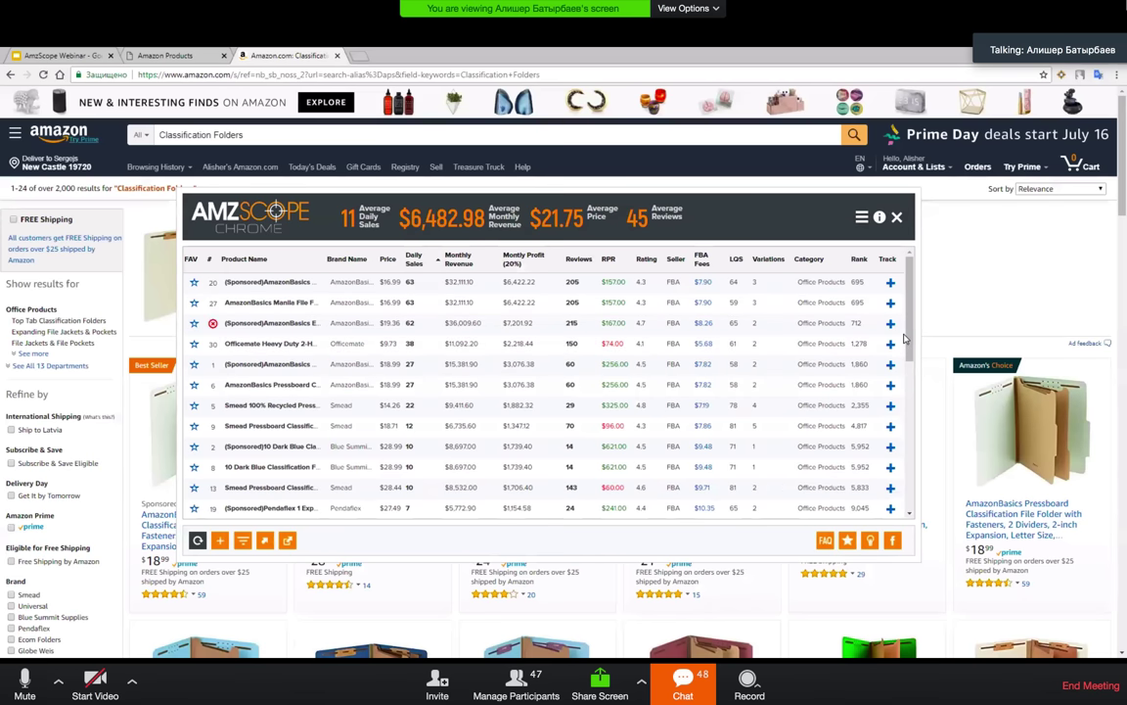
scroll(909, 338, down, 1)
scroll(918, 334, down, 3)
scroll(914, 367, up, 3)
scroll(905, 323, down, 2)
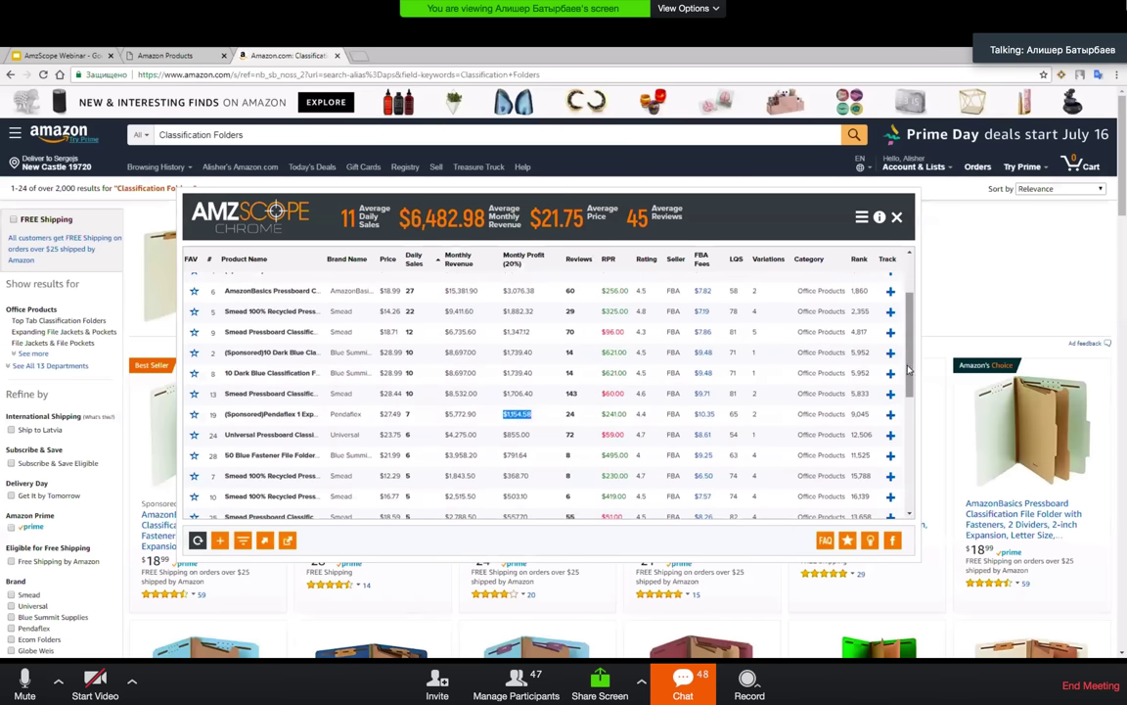
scroll(913, 370, down, 3)
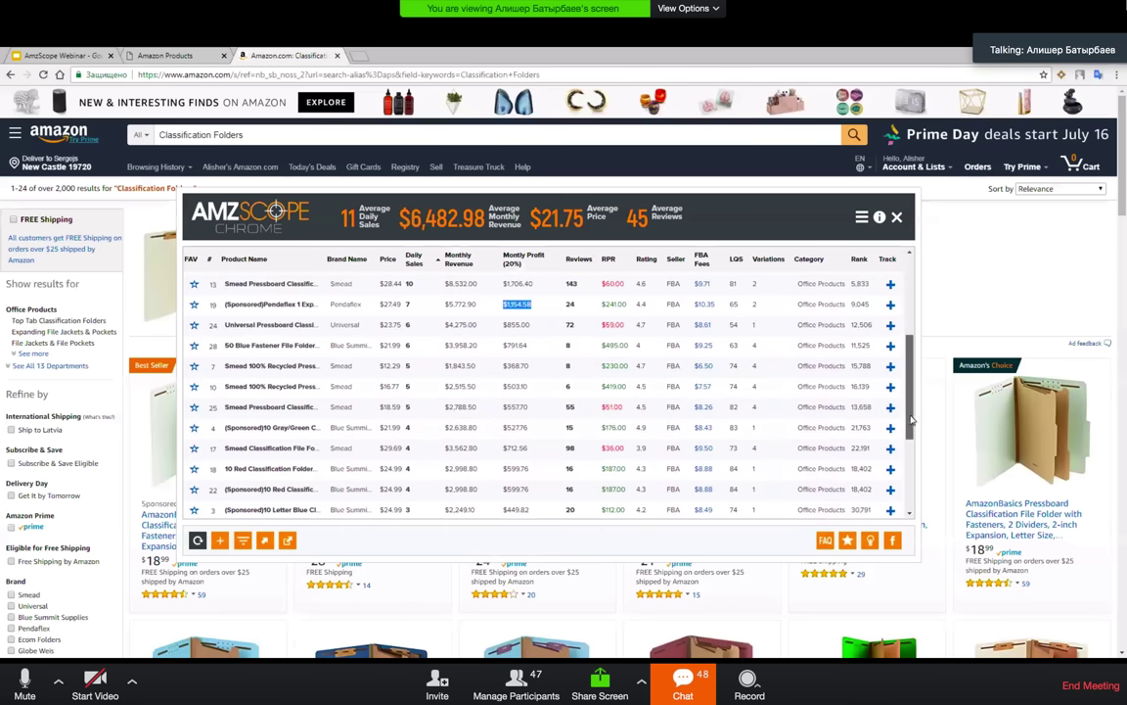
drag(911, 416, 909, 409)
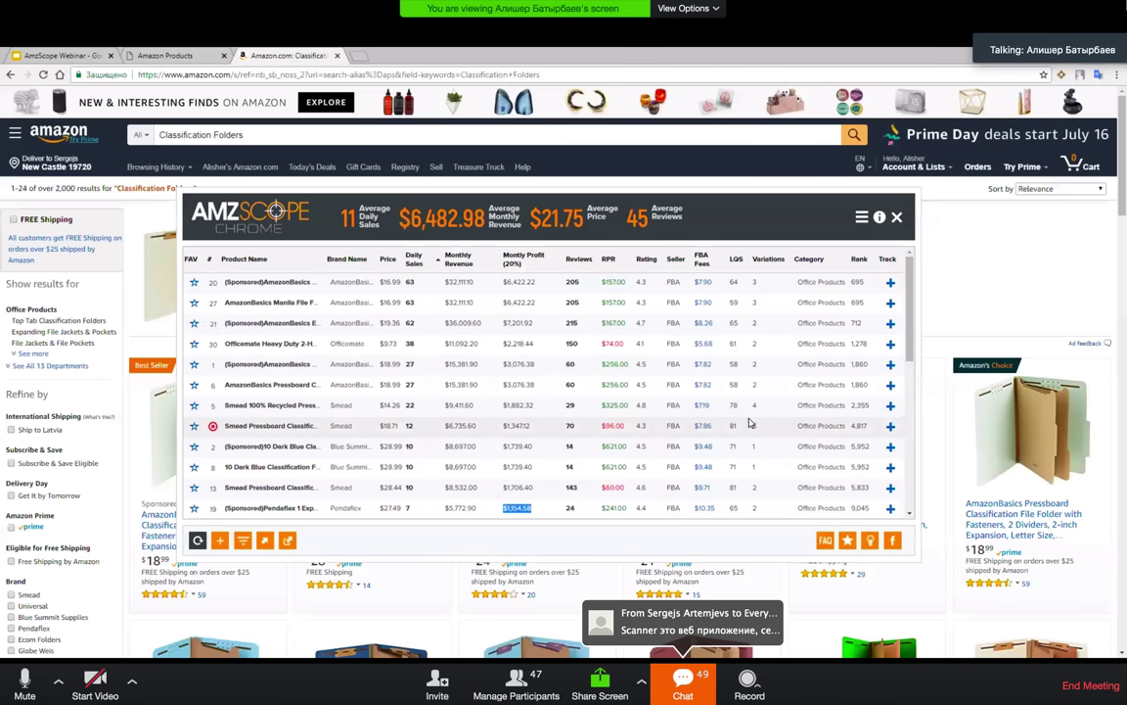
scroll(514, 492, down, 2)
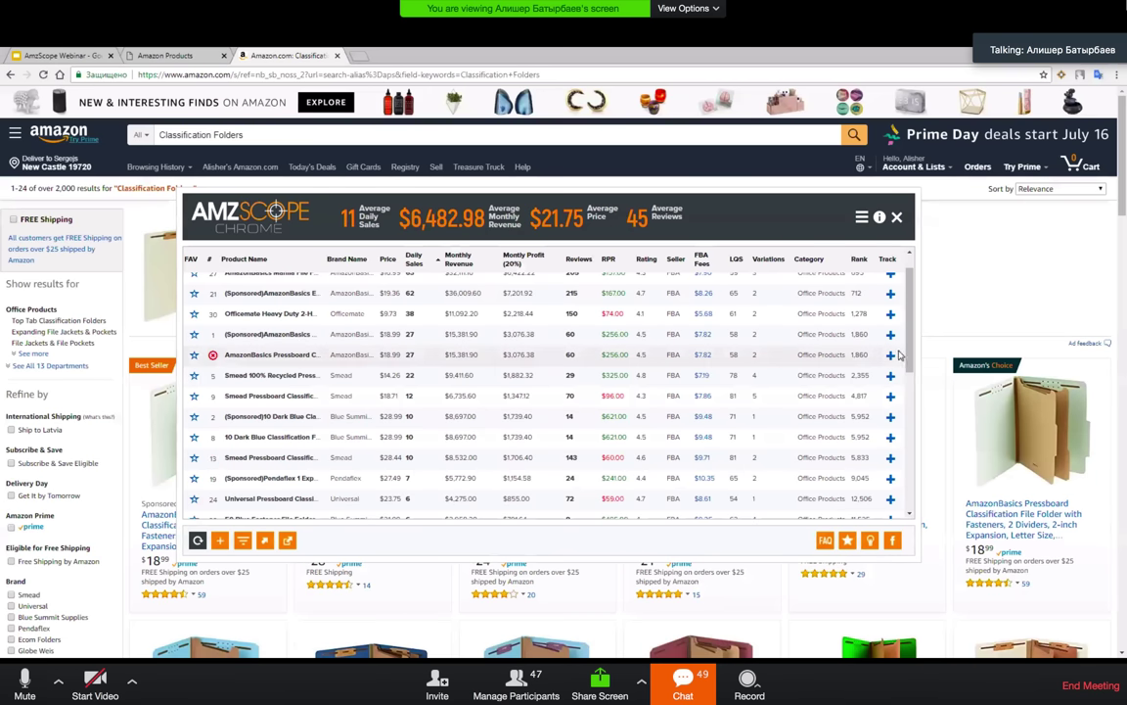
scroll(910, 348, up, 1)
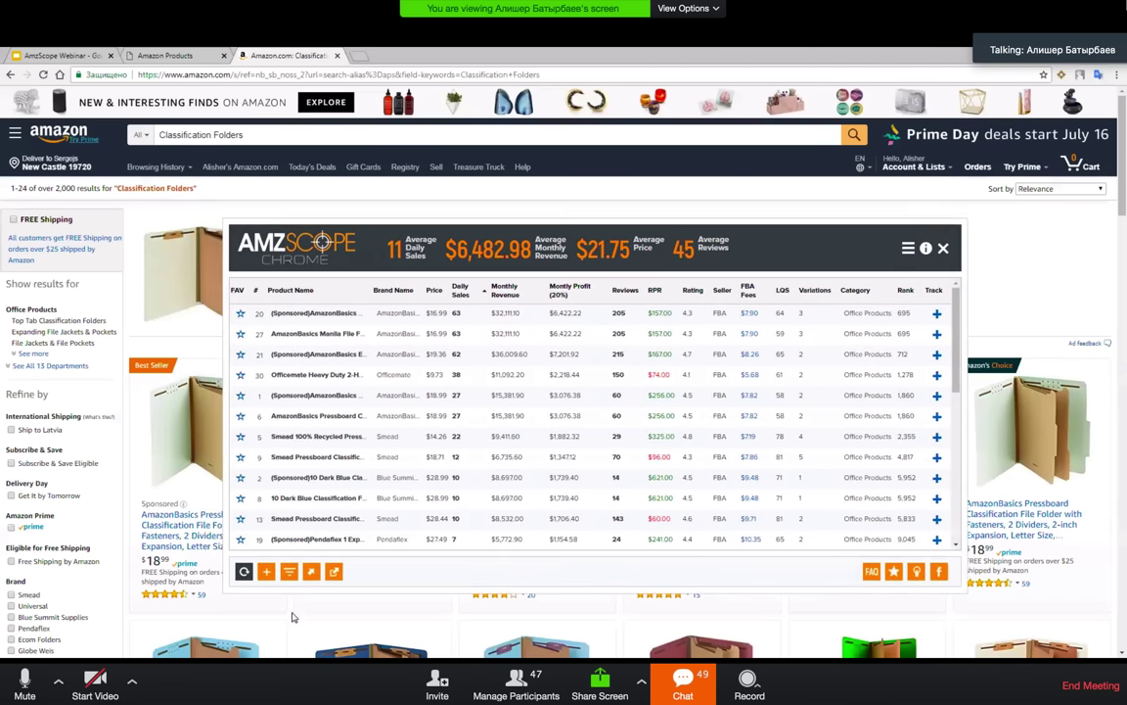
Step: Check Google Trends for Classification Folders over the last 5 years in the United States, then return to the Amazon results
click(314, 570)
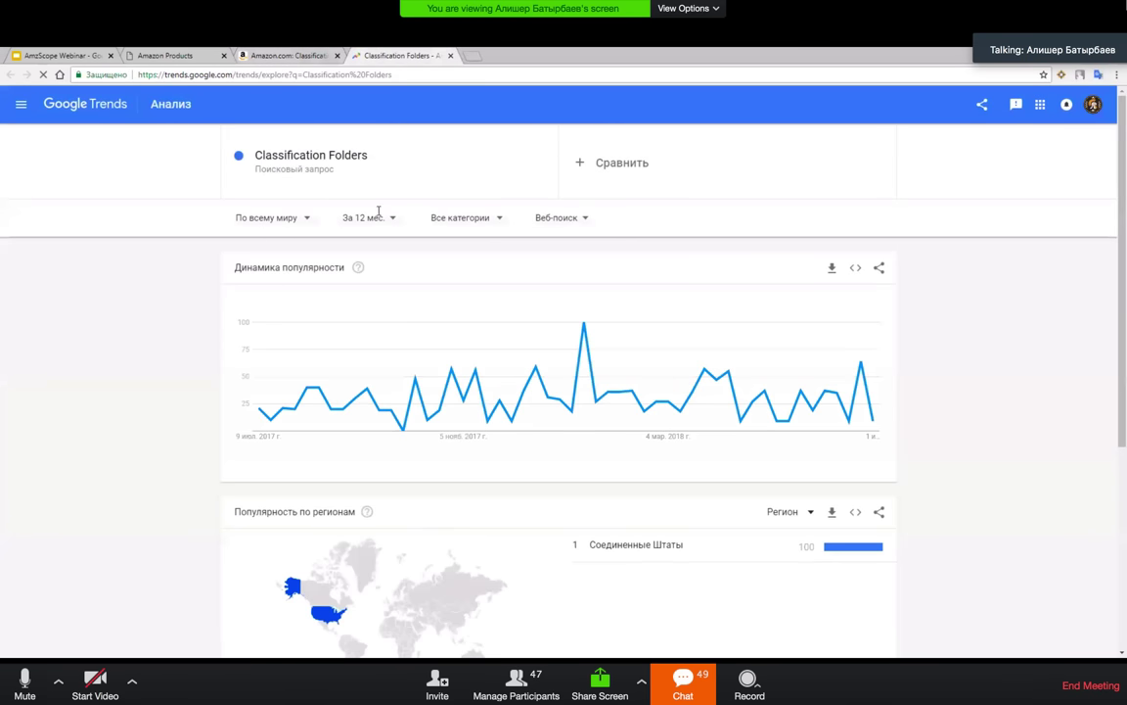
click(376, 215)
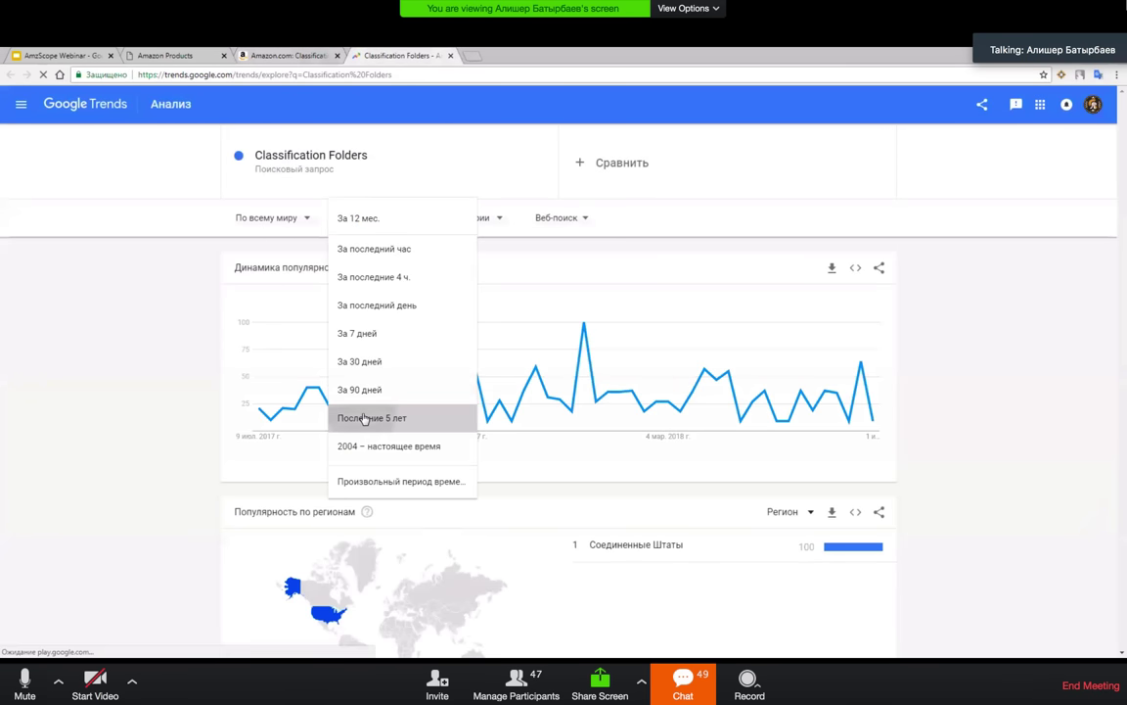
click(364, 419)
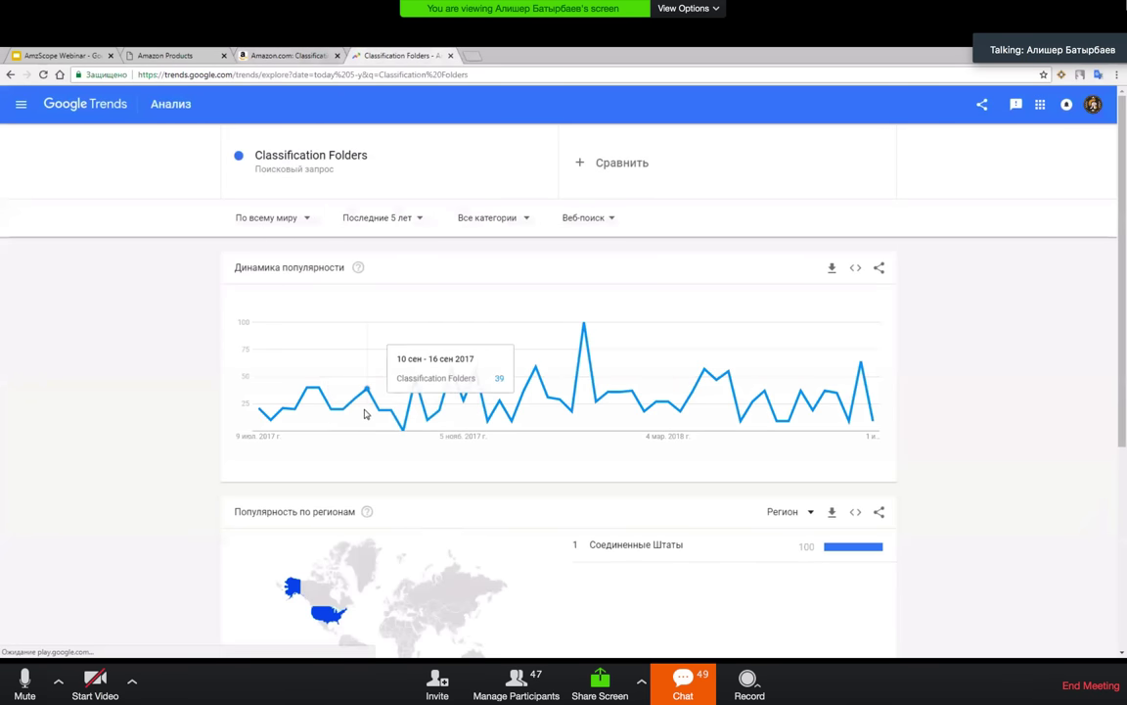
click(284, 219)
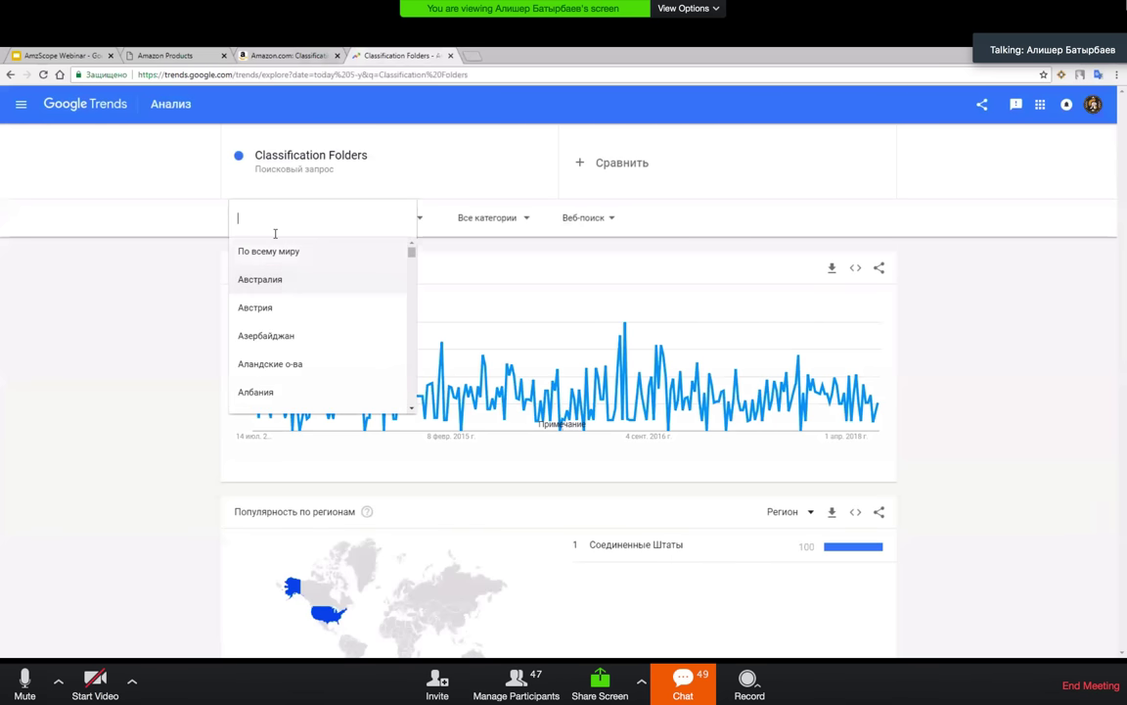
text(сое)
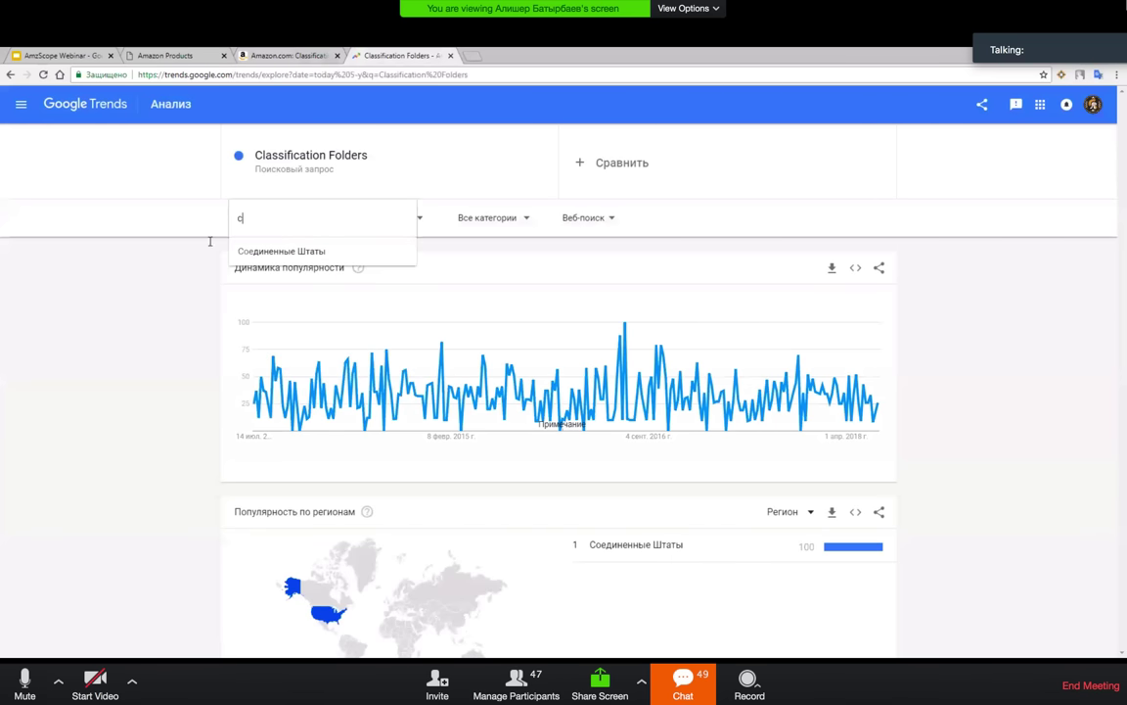
click(251, 251)
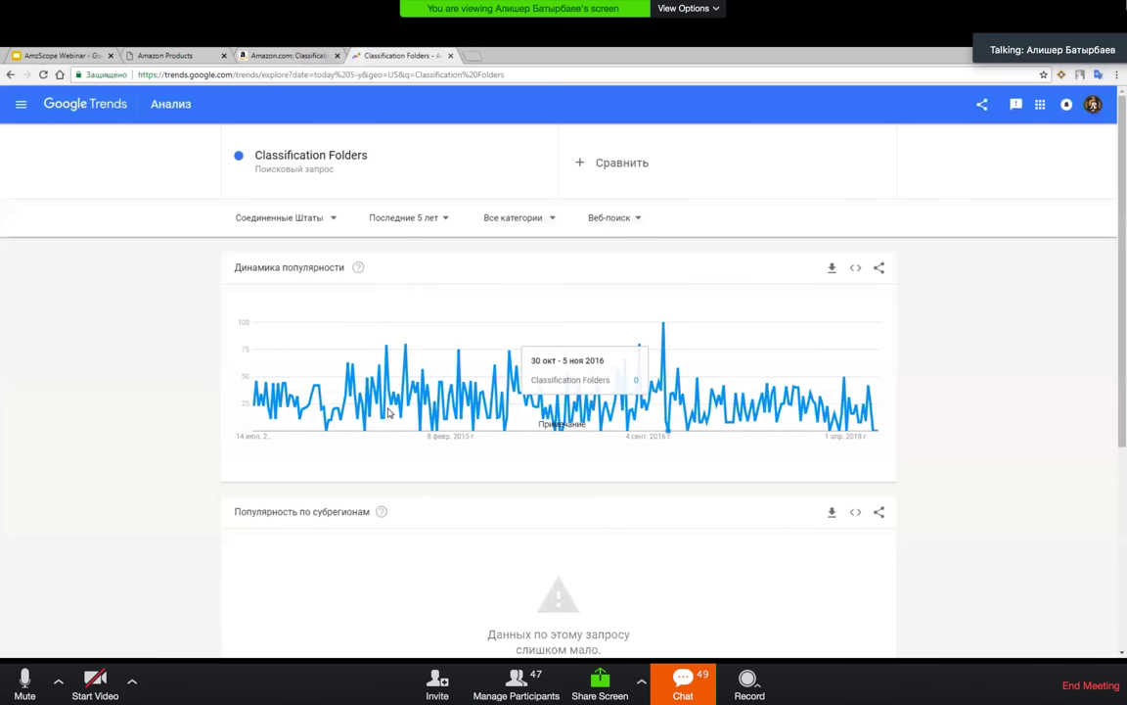
click(451, 55)
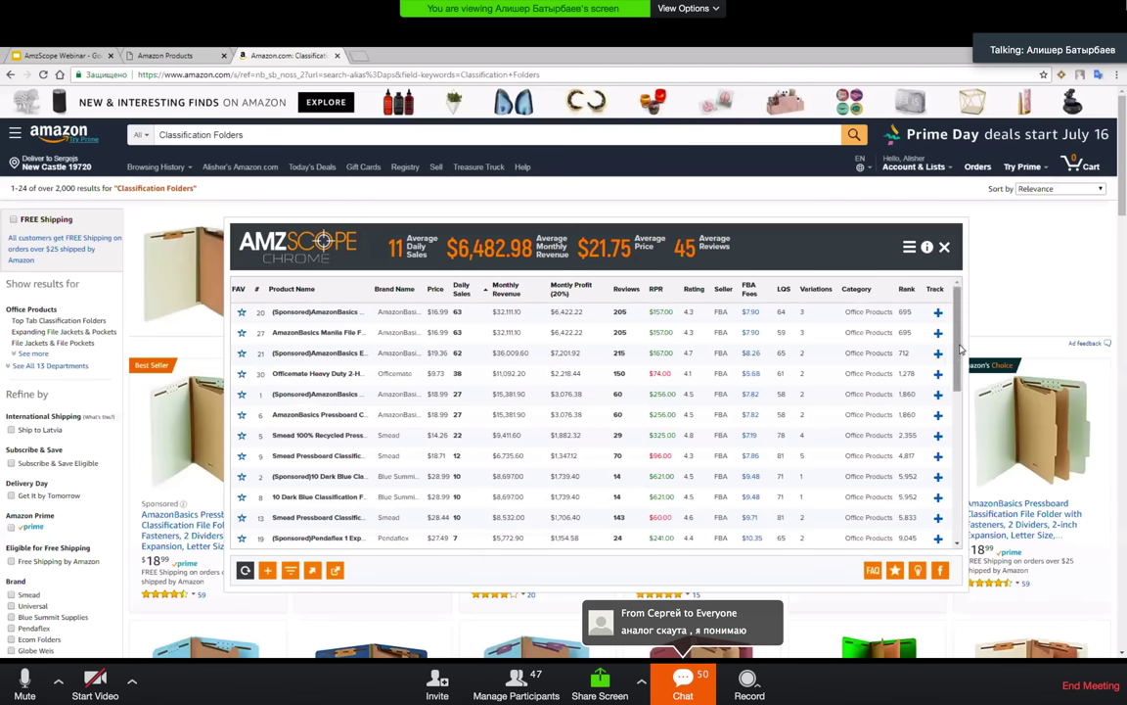
Step: Open the 10 Dark Blue Classification Folders listing from the product database, run the AMZScope extension on it and mark it as a favorite
scroll(958, 372, down, 1)
scroll(958, 358, up, 1)
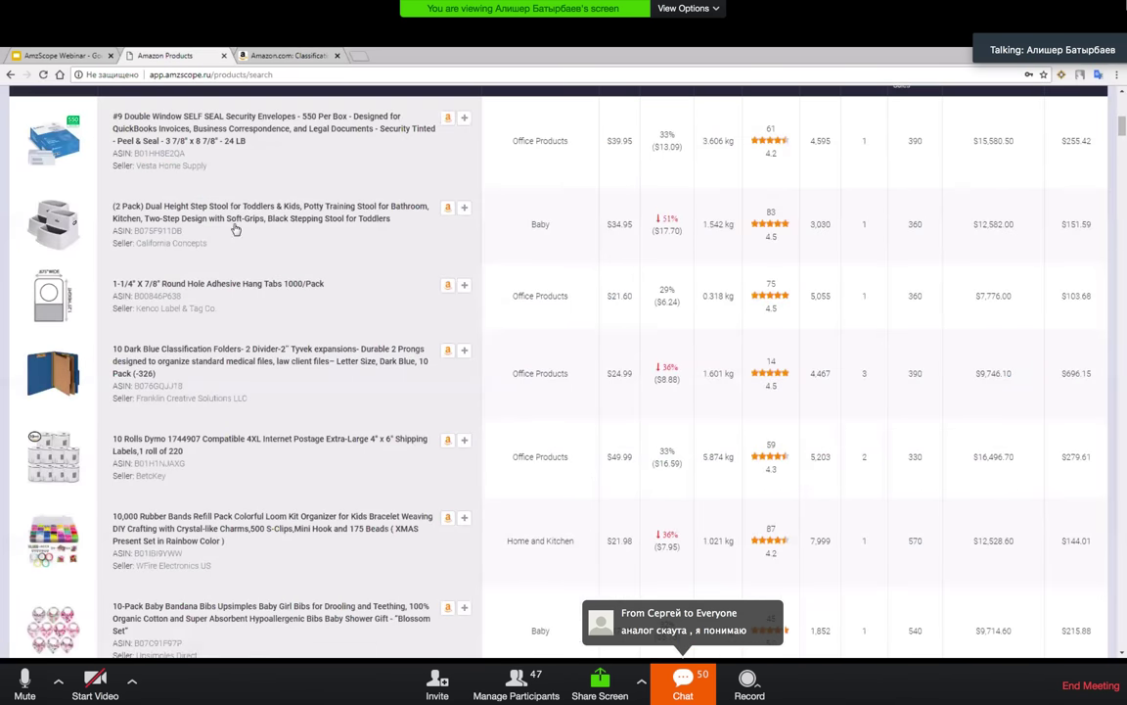
click(166, 55)
click(237, 362)
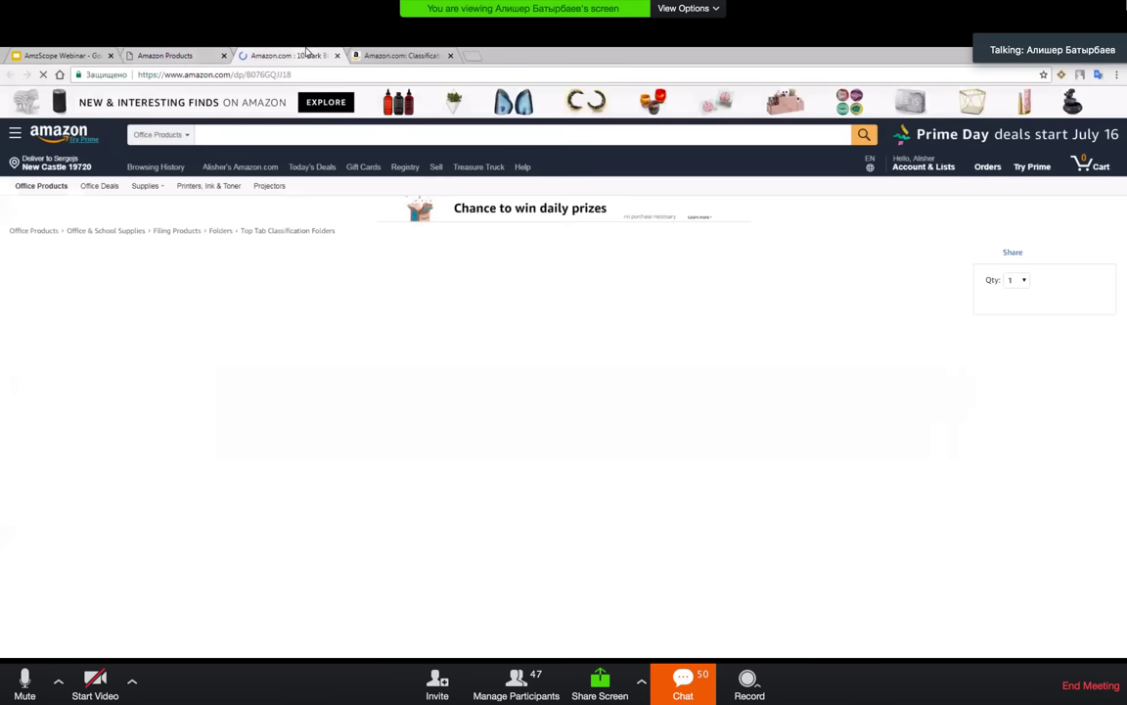
click(1061, 74)
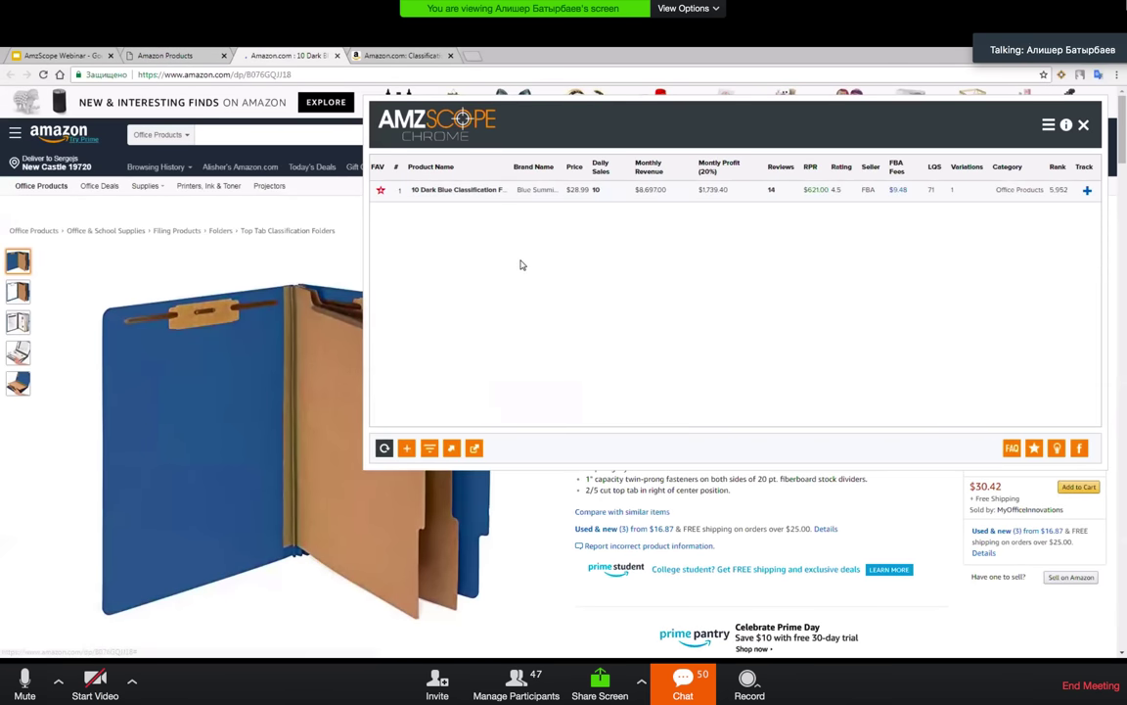
Step: Display the extension's favorite products on the product page and the Classification Folders results, and briefly open the dark blue folders listing from it
key(ctrl+Tab)
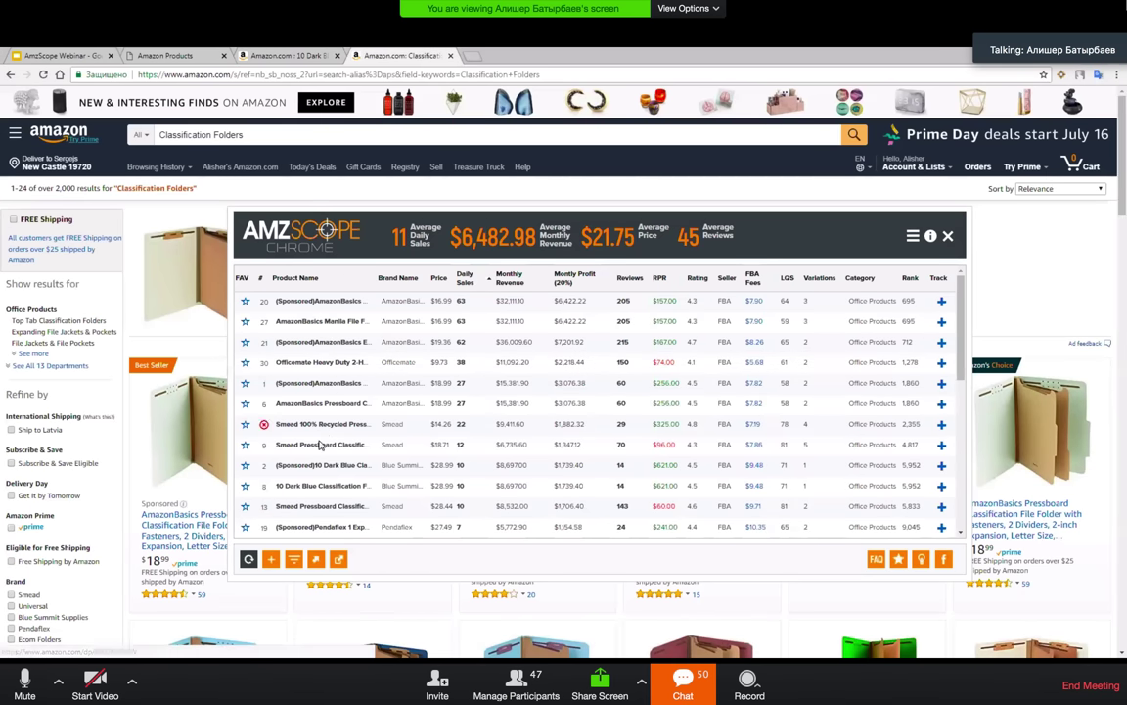
click(256, 56)
click(985, 457)
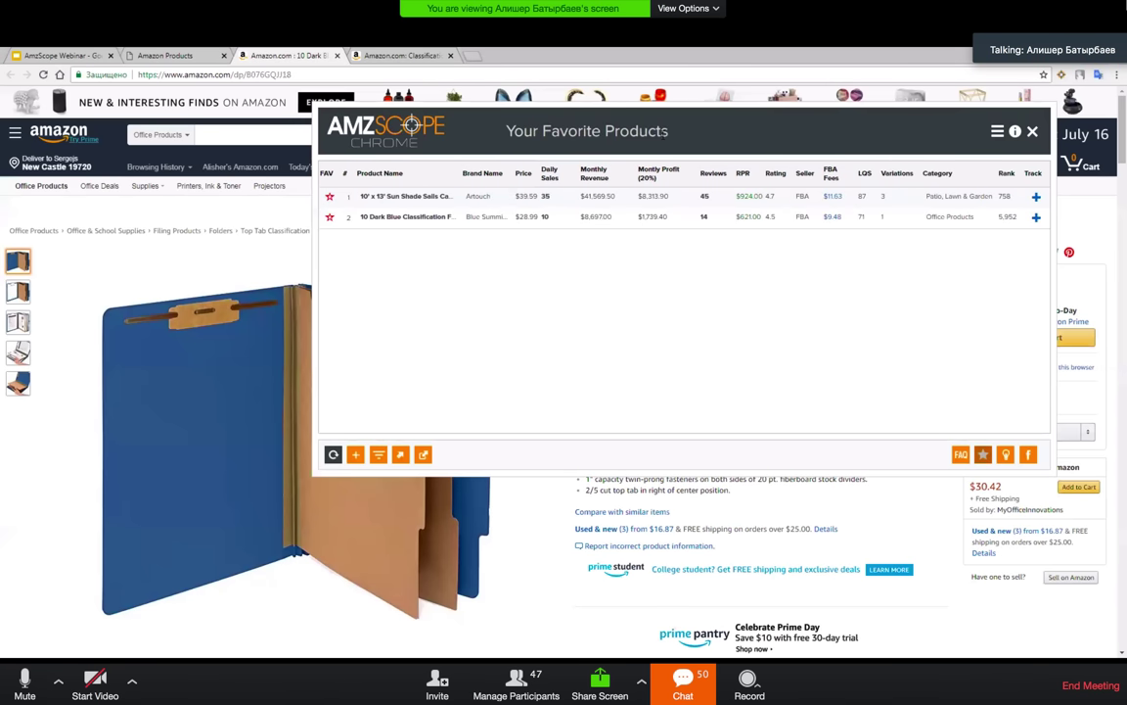
click(336, 56)
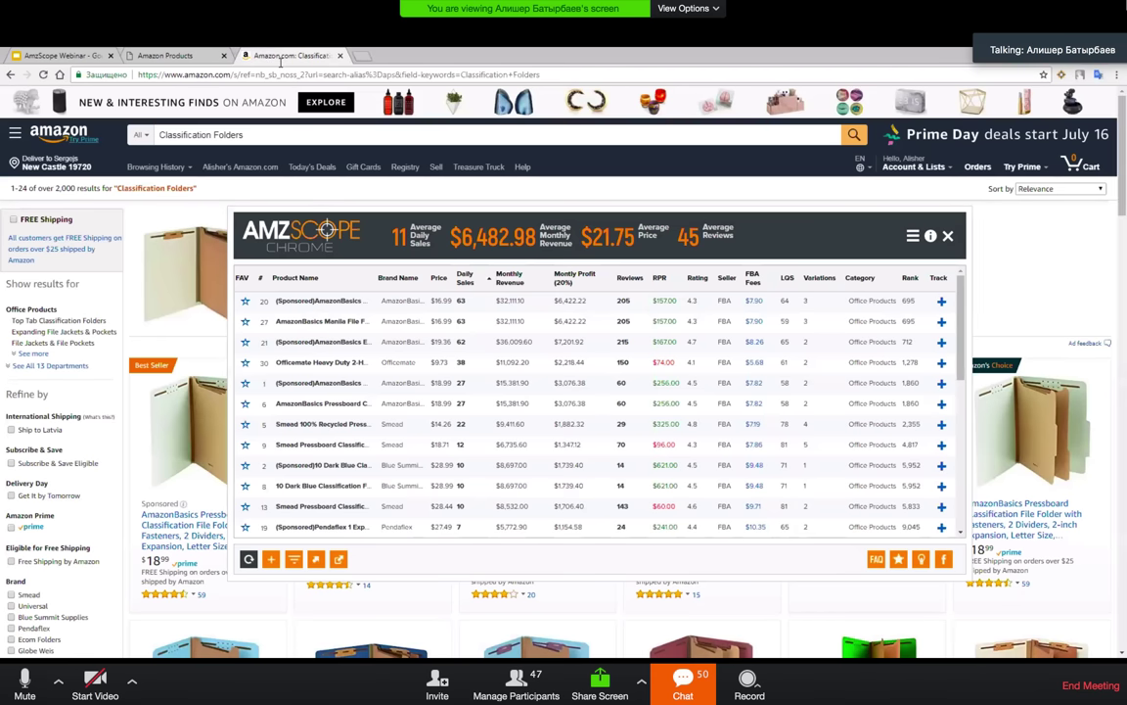
click(897, 559)
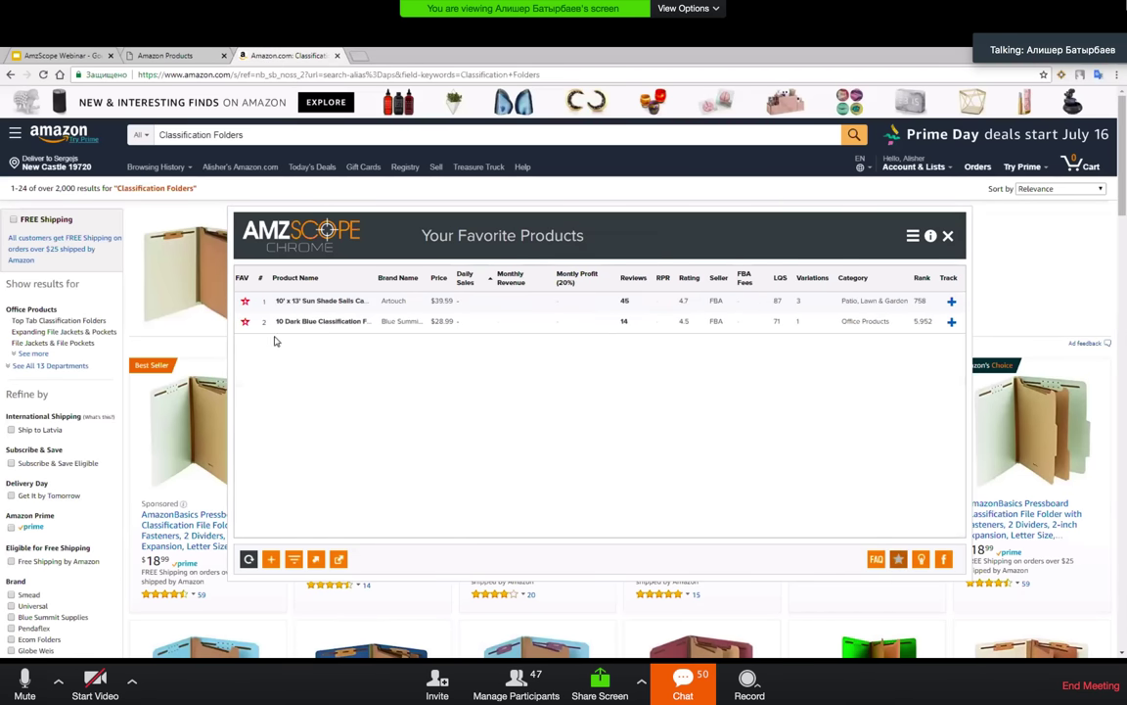
click(307, 327)
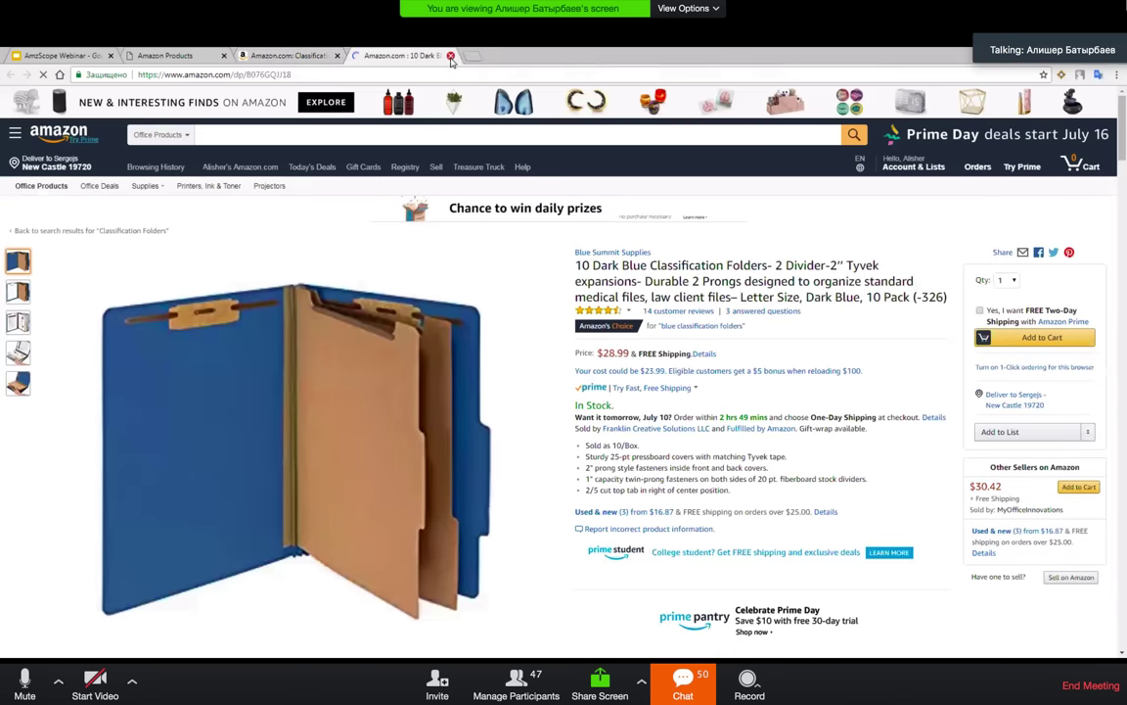
click(406, 56)
Step: Add both favorite products, the 10' x 13' sun shade sail and the dark blue classification folders, to tracking
drag(617, 256, 601, 245)
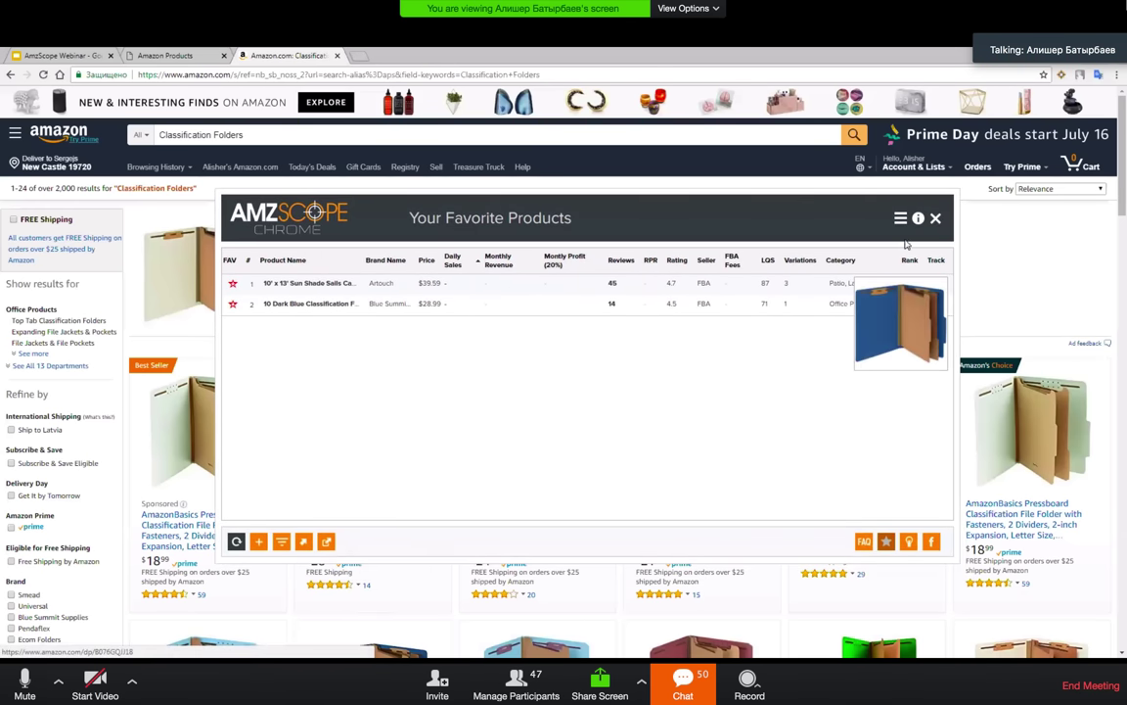
click(935, 219)
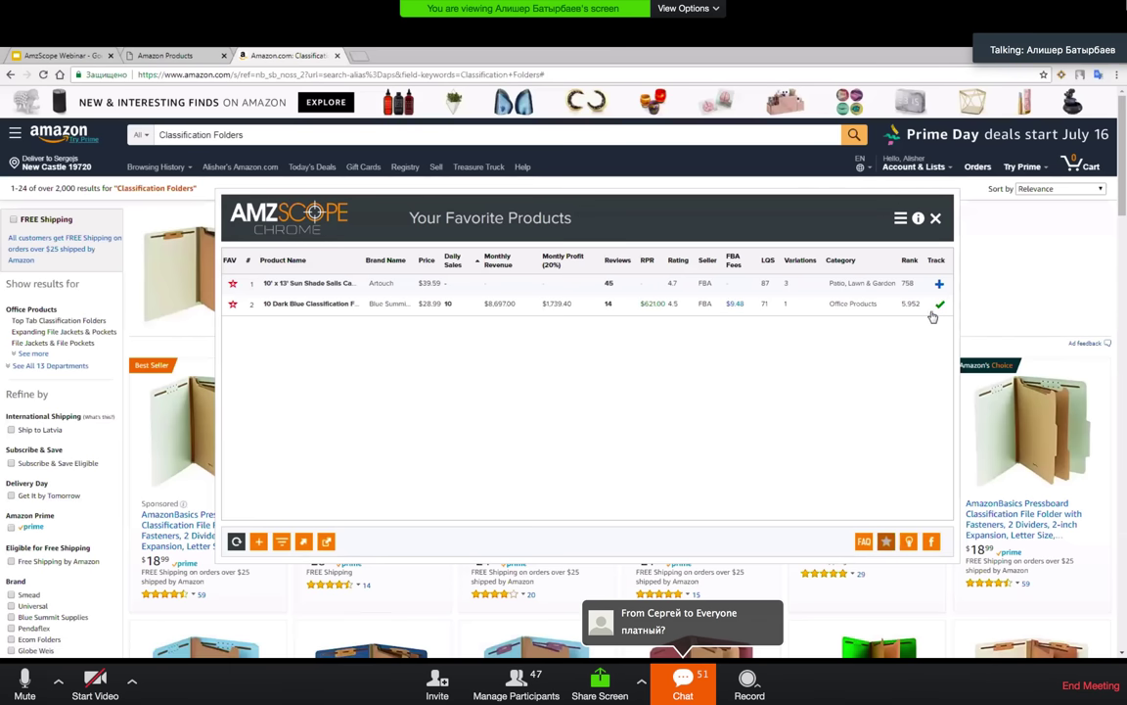
mouse_move(303, 291)
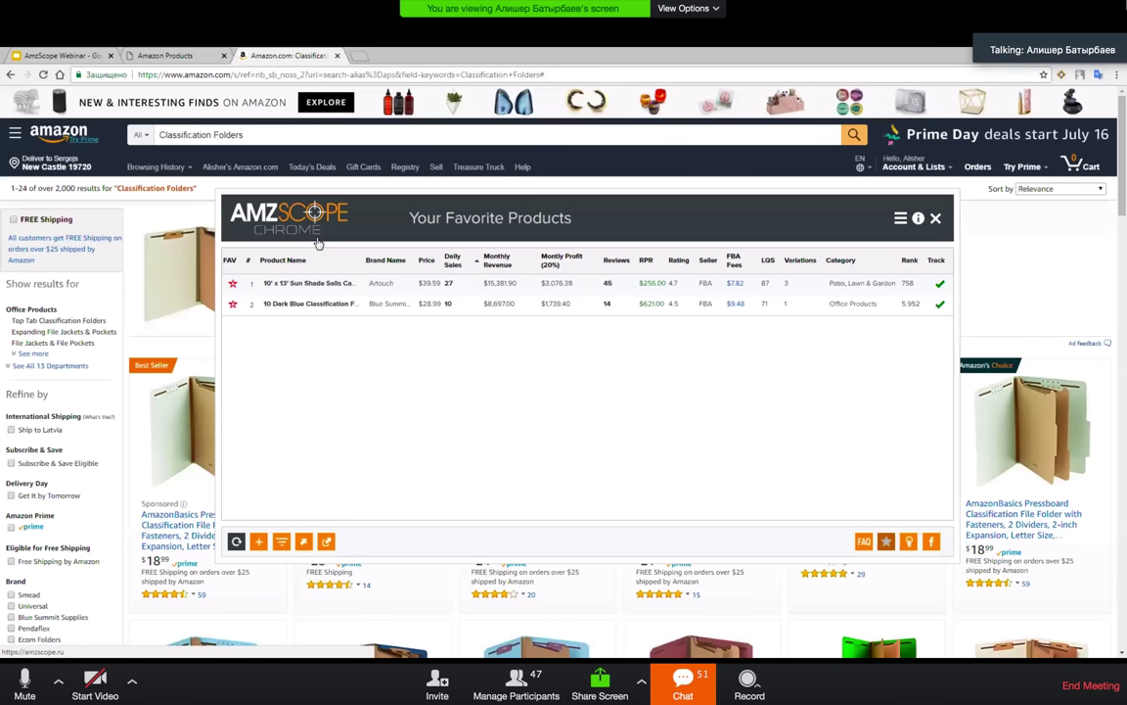
Step: Open the Product Tracker in the AMZScope Scanner web app to look for the tracked products
click(169, 56)
scroll(227, 146, up, 10)
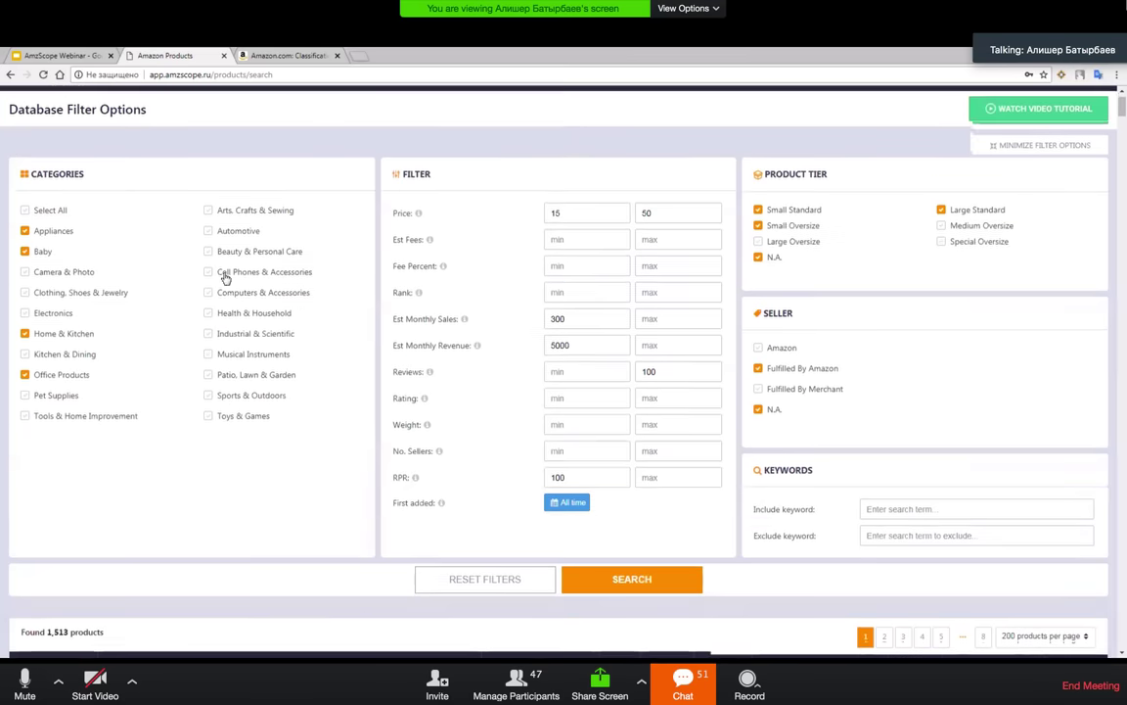
click(257, 108)
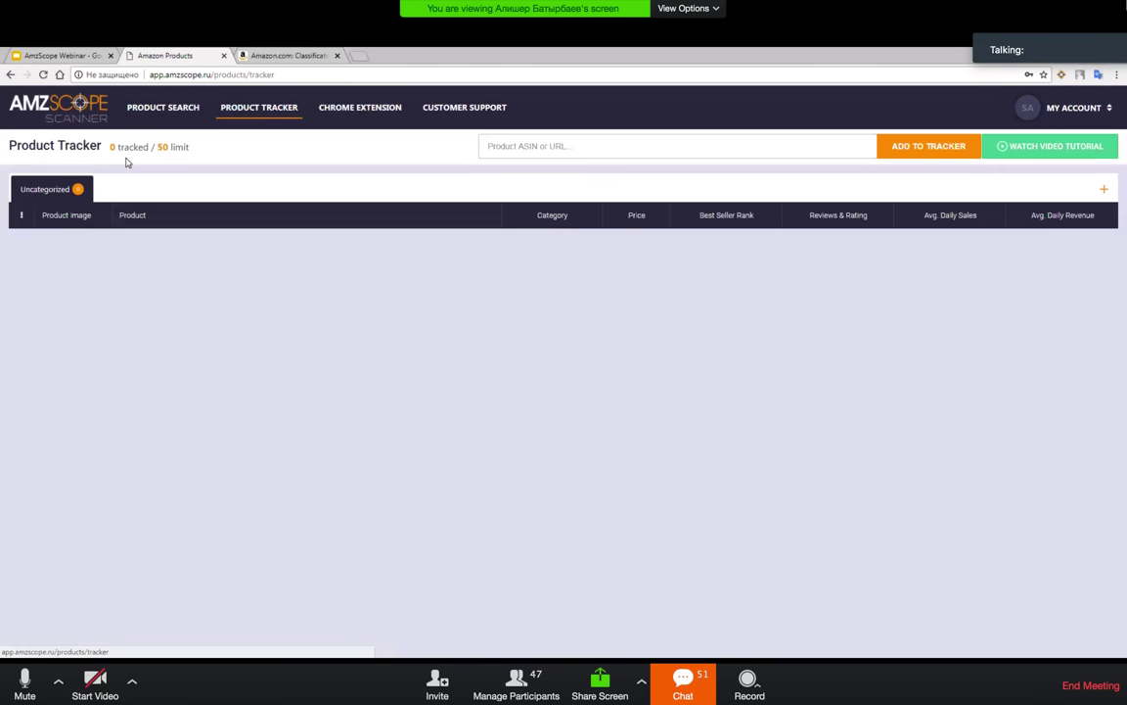
click(249, 56)
click(144, 54)
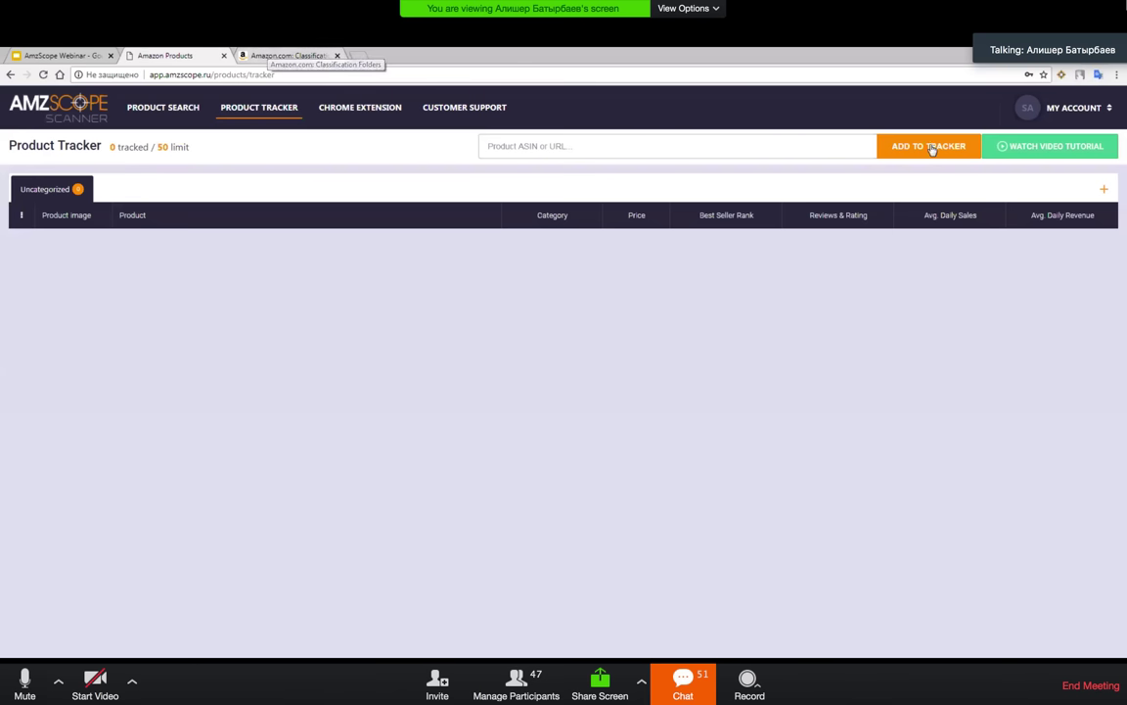
Step: Recheck the track marks in the extension's favorites list and reload the Product Tracker page
key(ctrl+Tab)
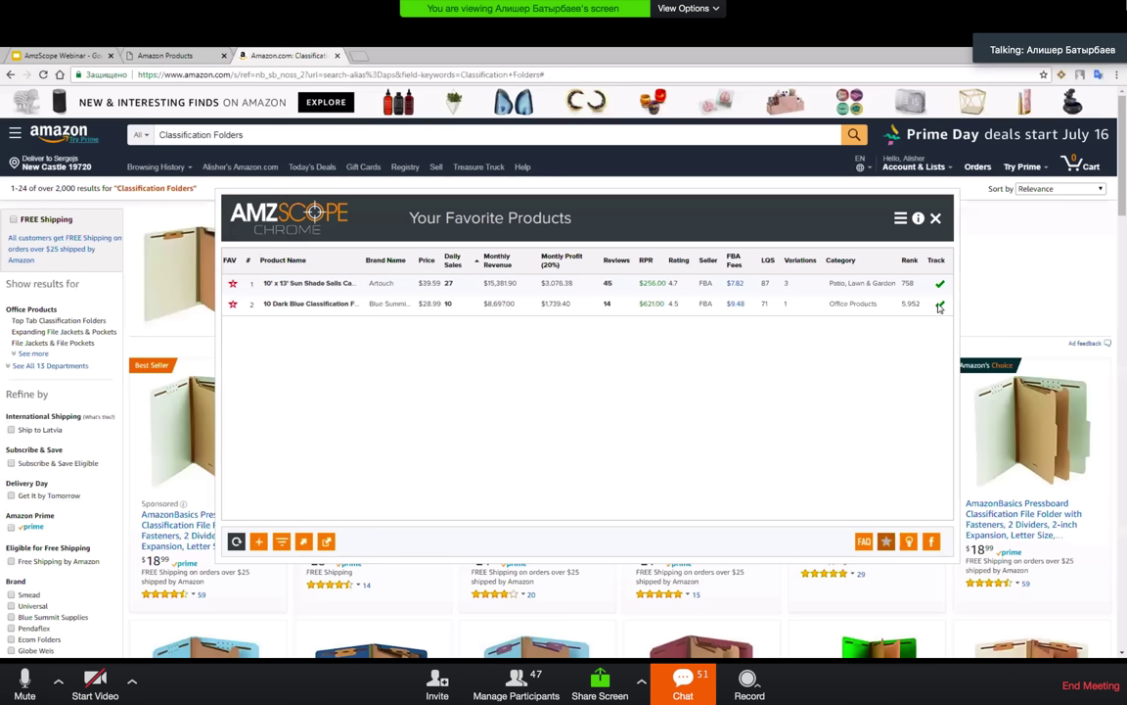
click(196, 53)
click(288, 53)
key(ctrl+shift+Tab)
key(ctrl+Tab)
key(ctrl+shift+Tab)
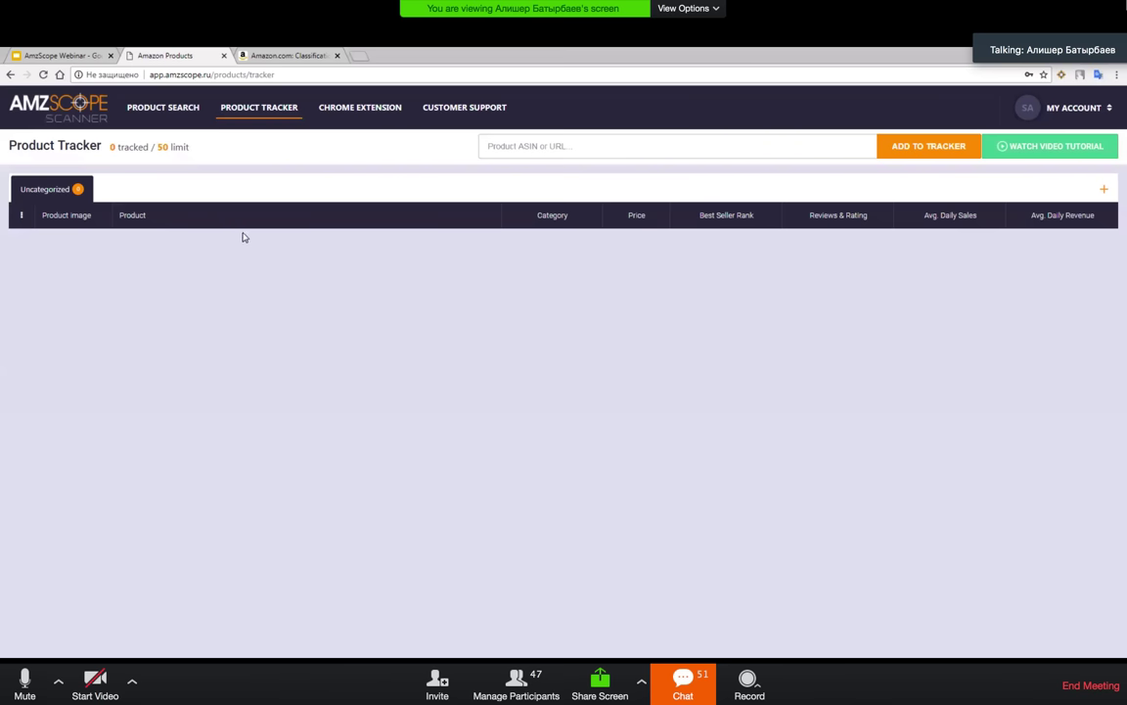
key(F5)
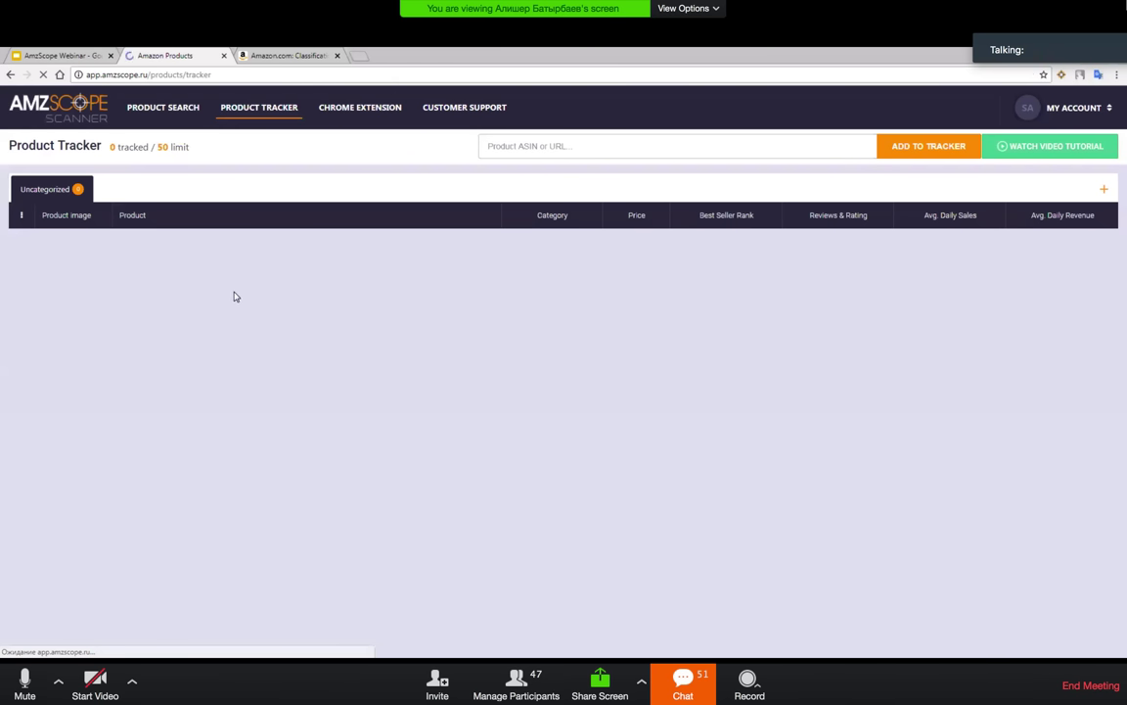